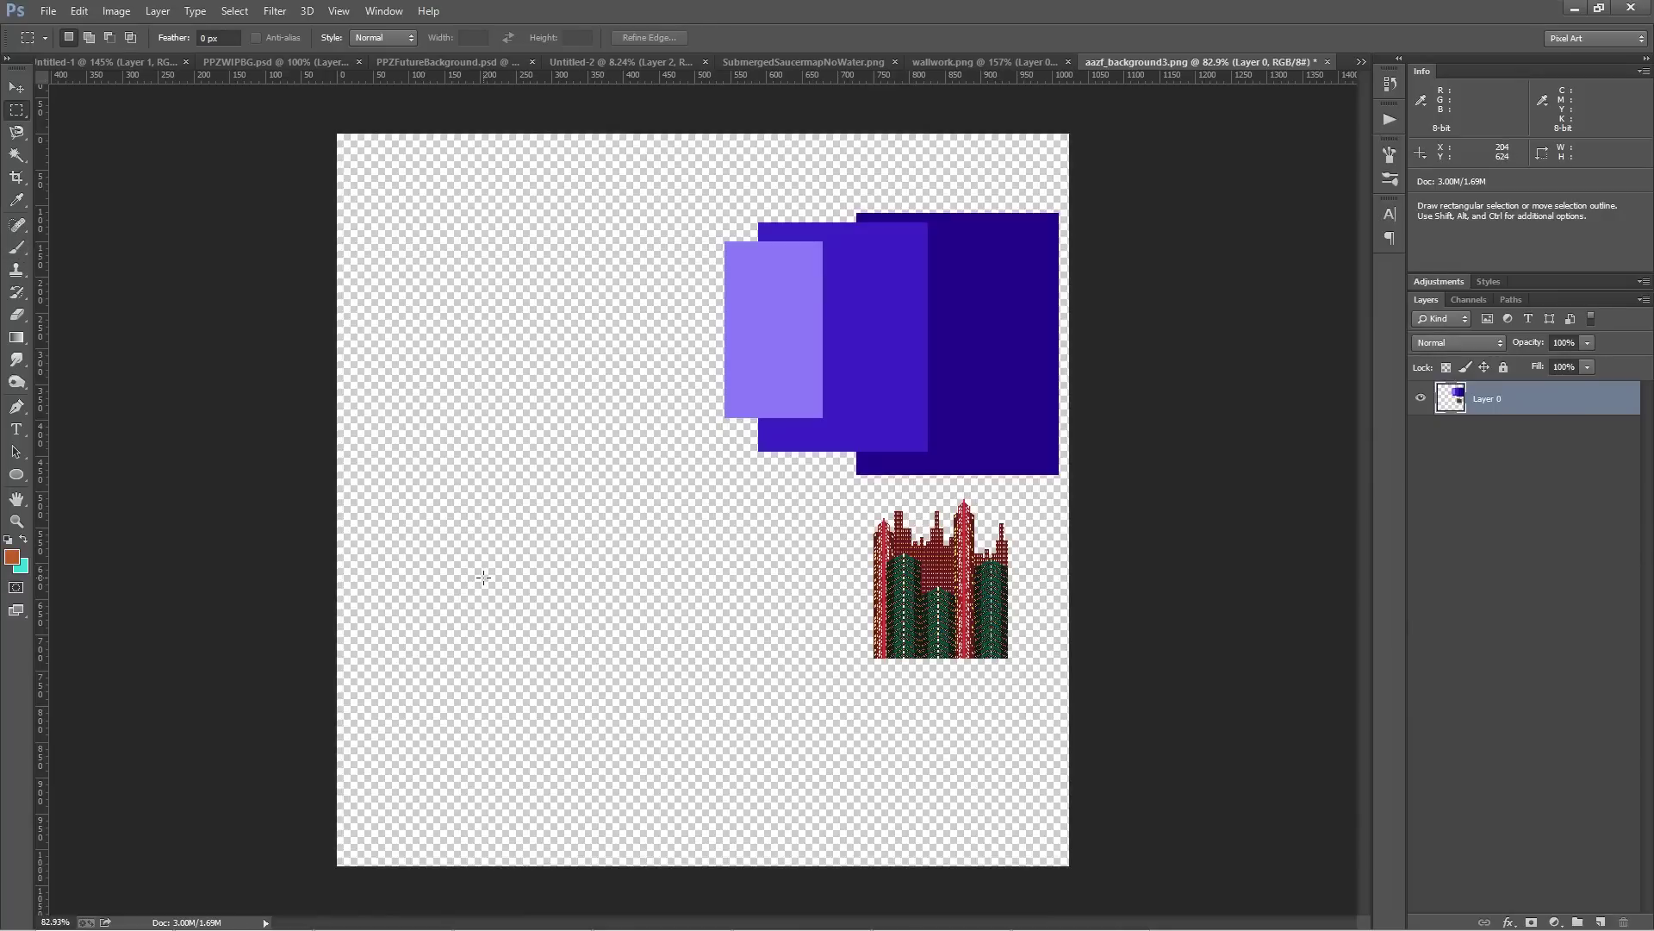
# Paint a freehand soft-edged orange loop on the empty canvas with the Brush tool
pyautogui.click(23, 234)
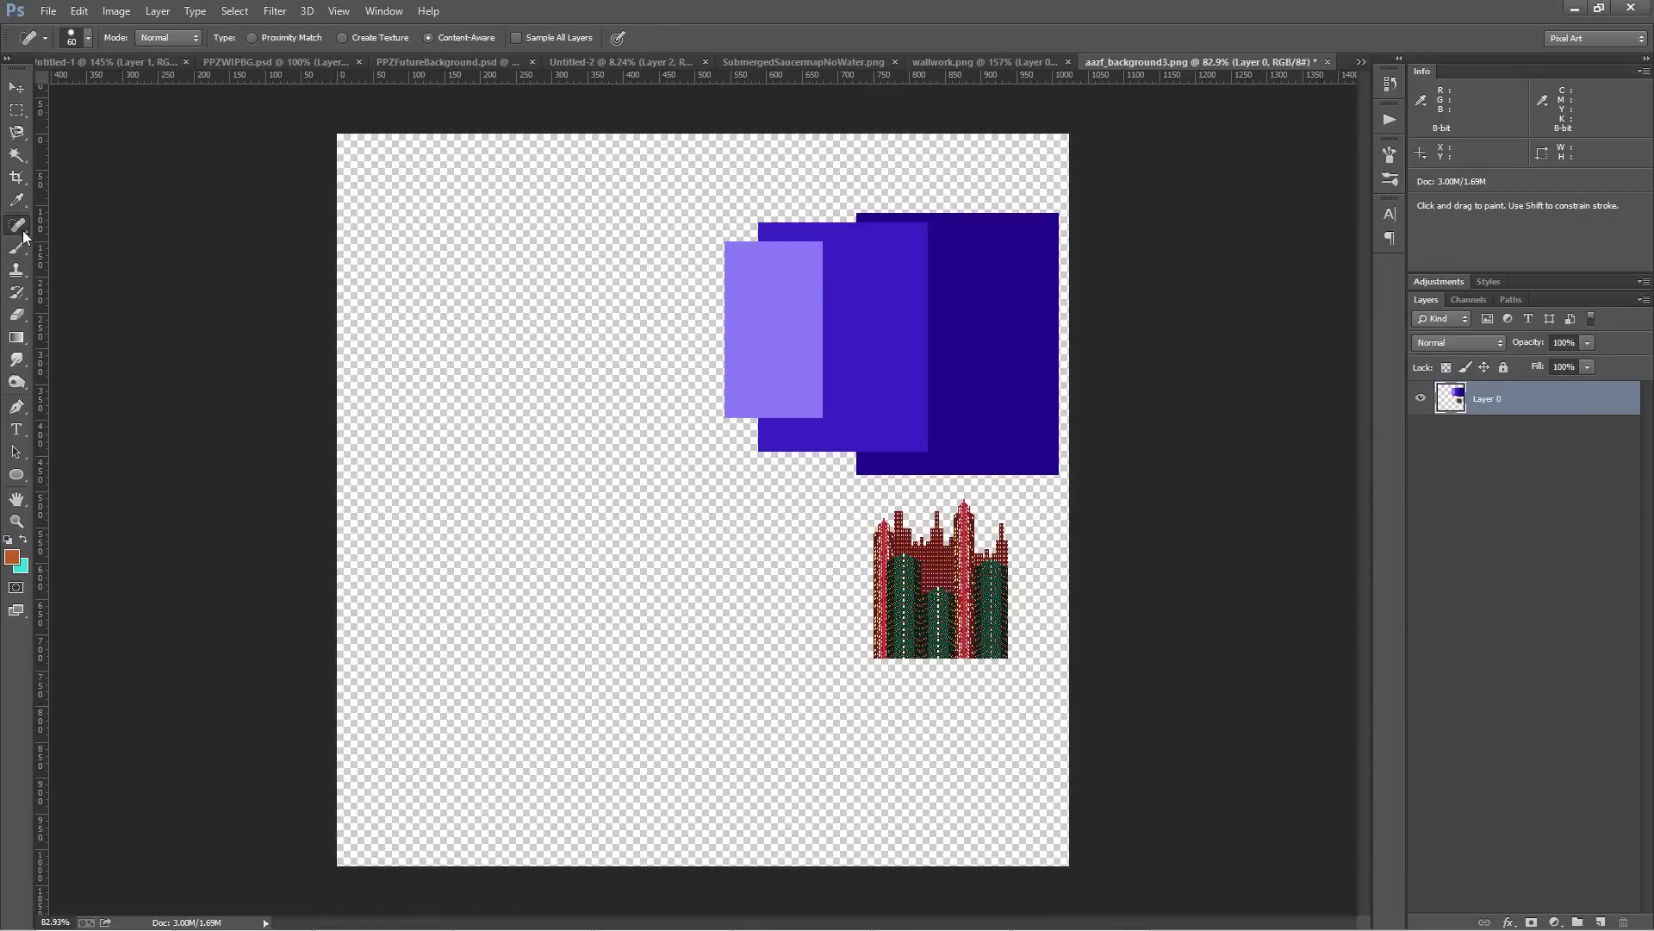
pyautogui.click(16, 248)
pyautogui.moveTo(558, 236)
pyautogui.mouseDown()
pyautogui.moveTo(499, 382)
pyautogui.moveTo(602, 389)
pyautogui.moveTo(624, 301)
pyautogui.moveTo(602, 232)
pyautogui.moveTo(547, 208)
pyautogui.moveTo(407, 258)
pyautogui.moveTo(415, 325)
pyautogui.moveTo(479, 478)
pyautogui.moveTo(624, 452)
pyautogui.mouseUp()
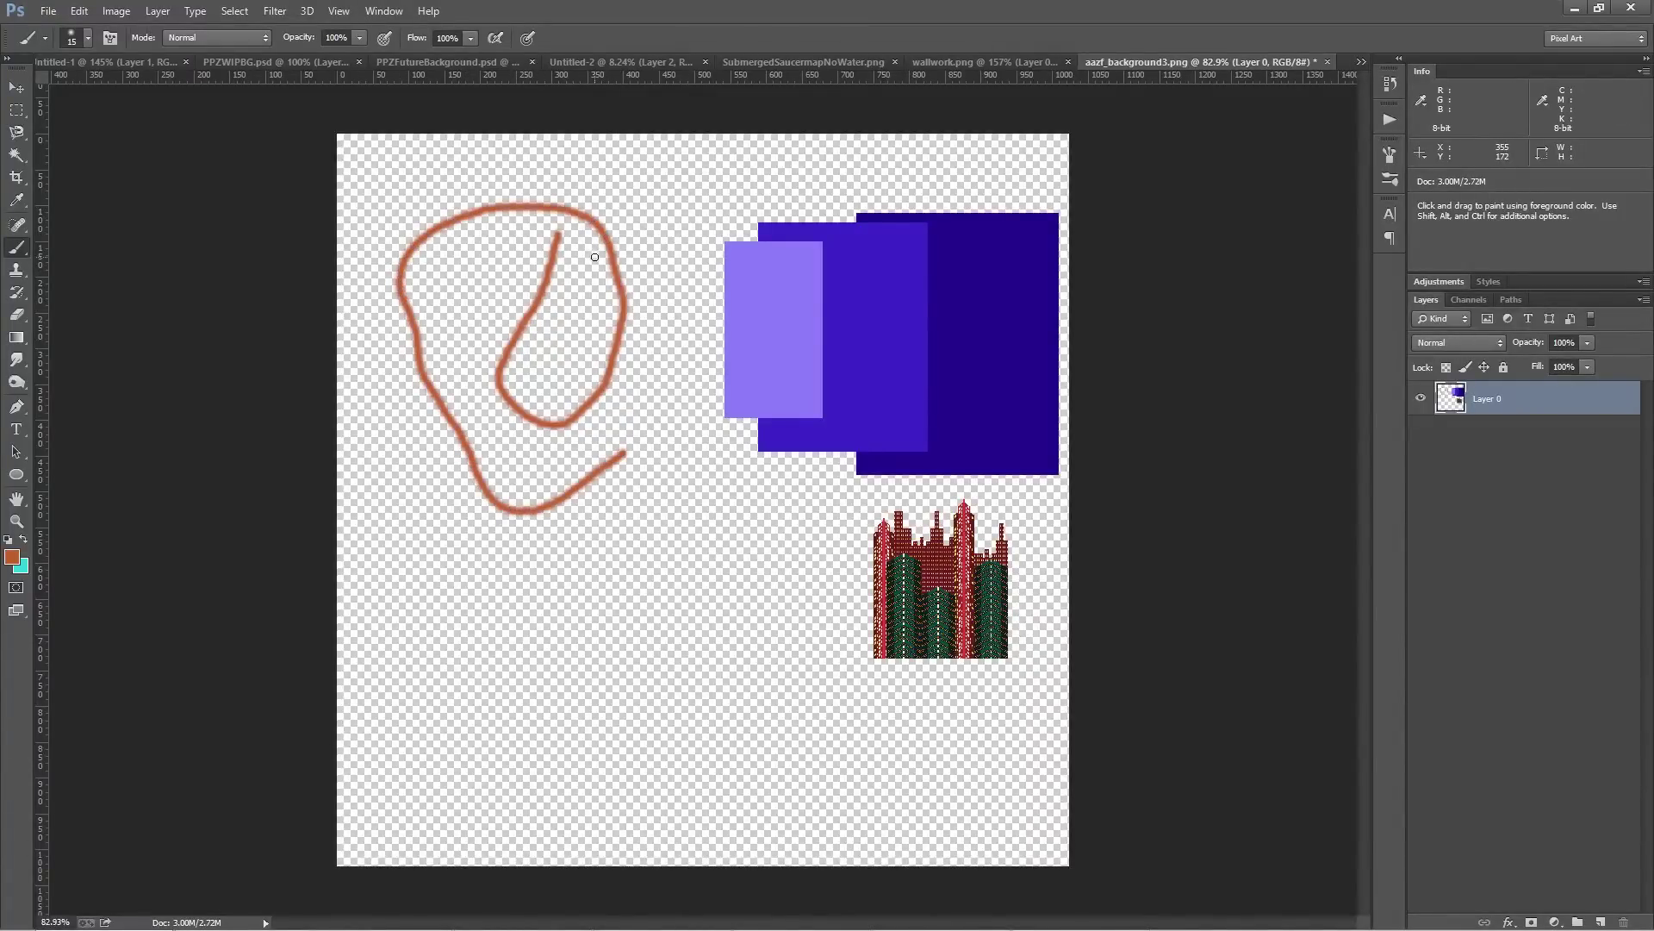
pyautogui.scroll(15, 628, 252)
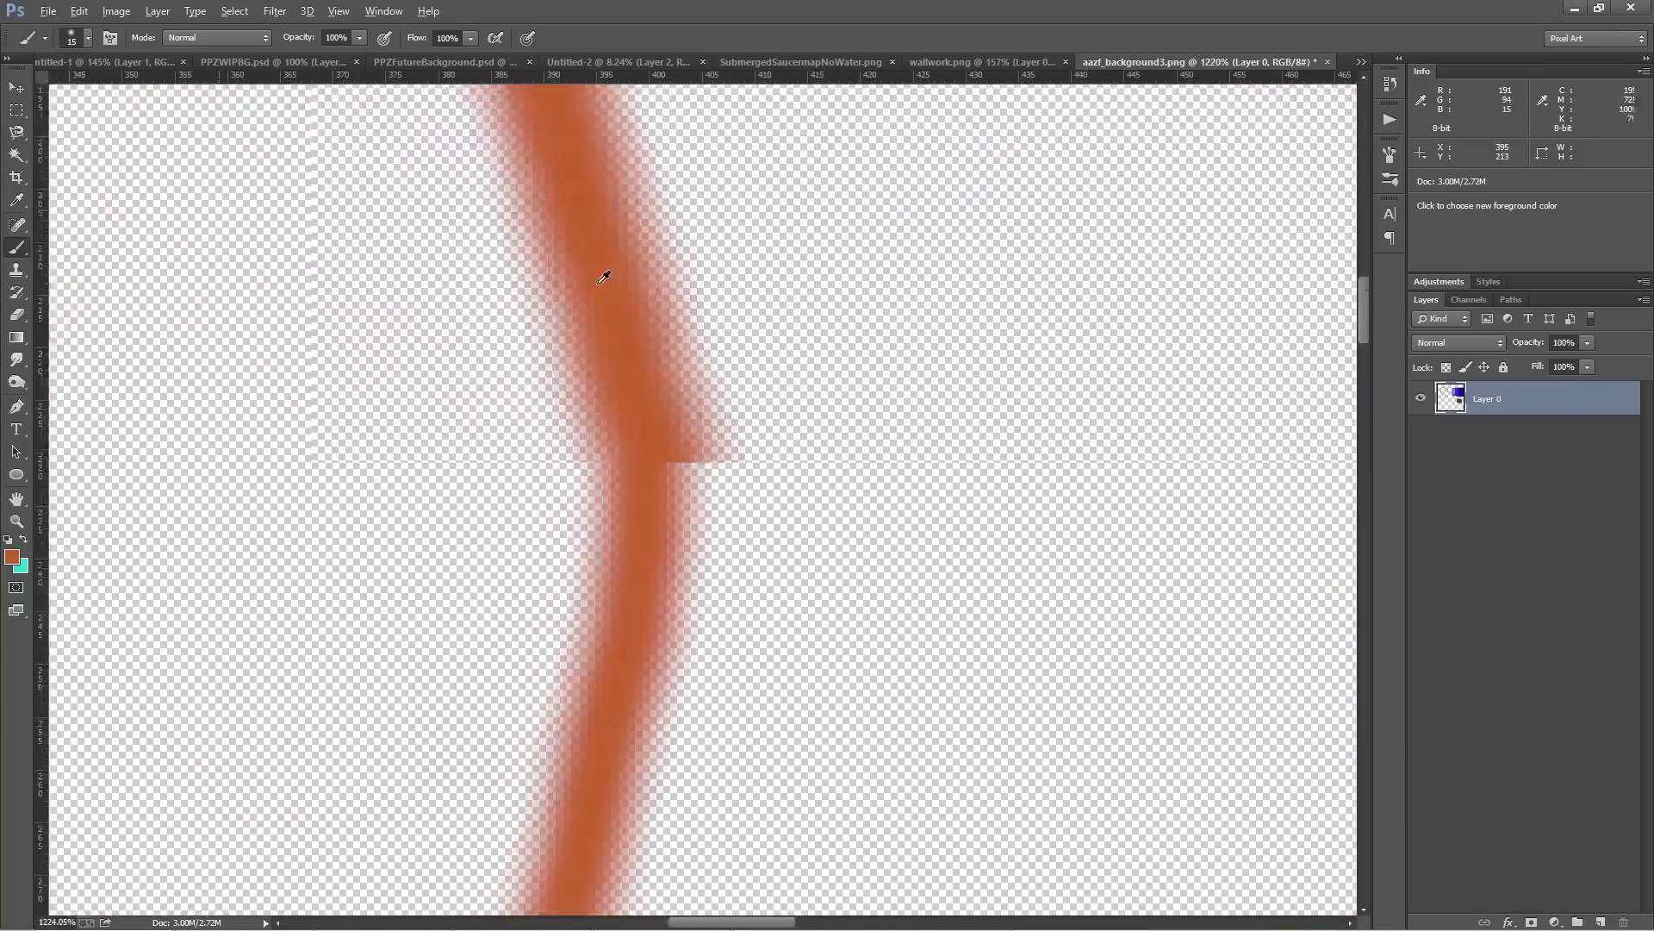
pyautogui.scroll(5, 604, 276)
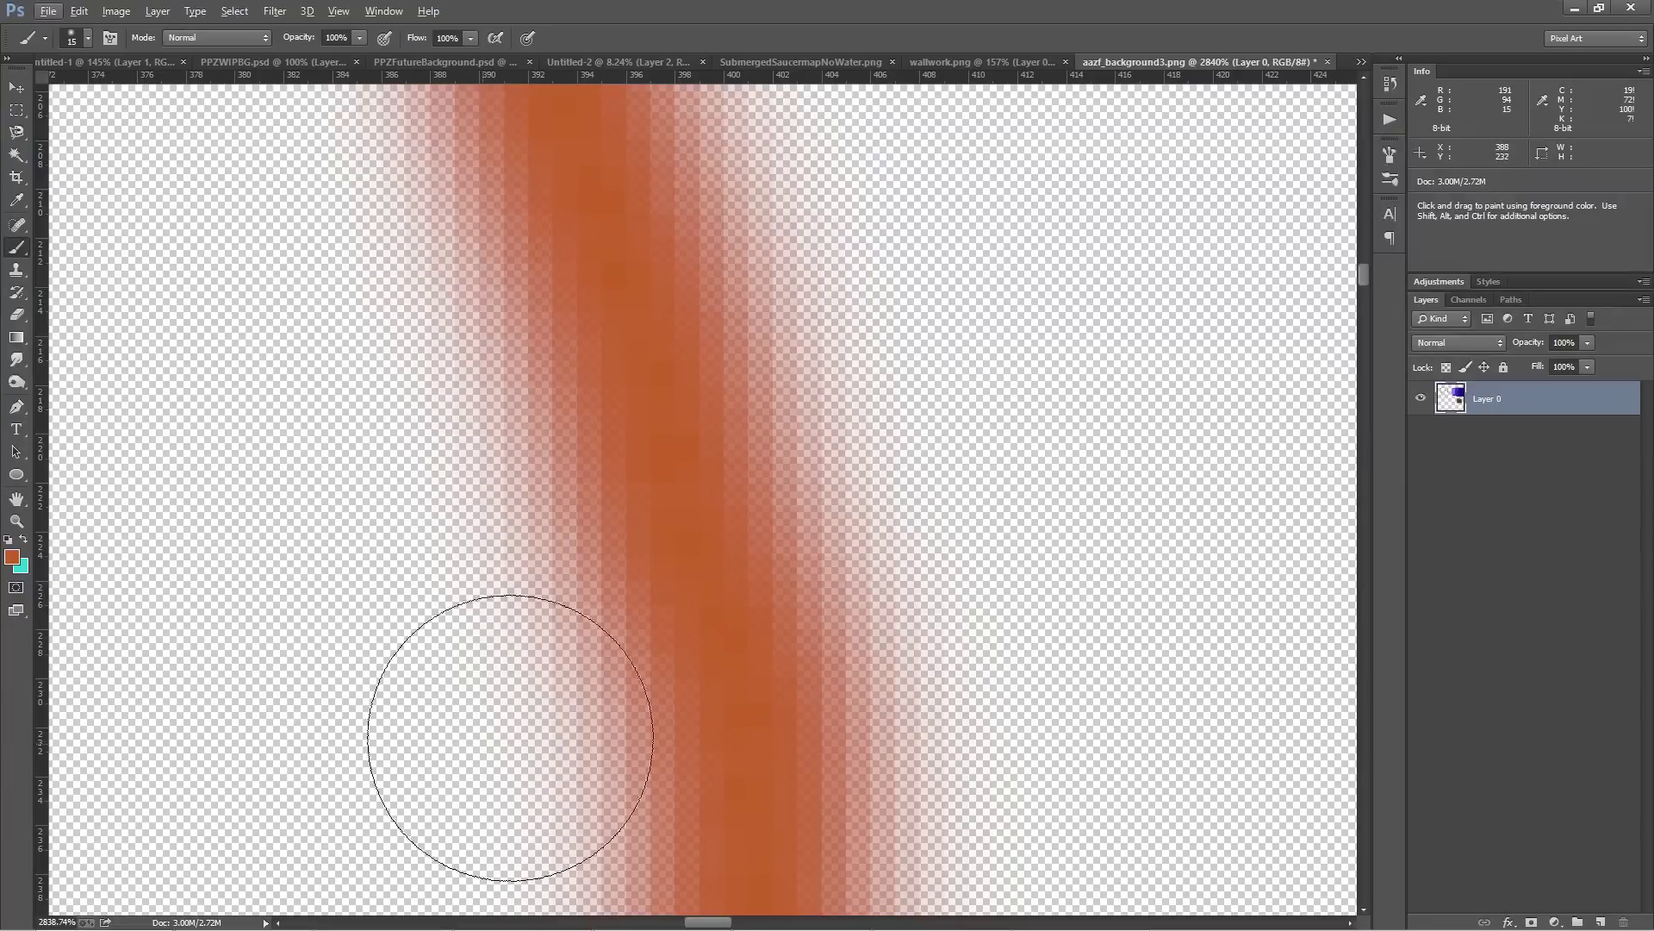
pyautogui.scroll(-2, 794, 549)
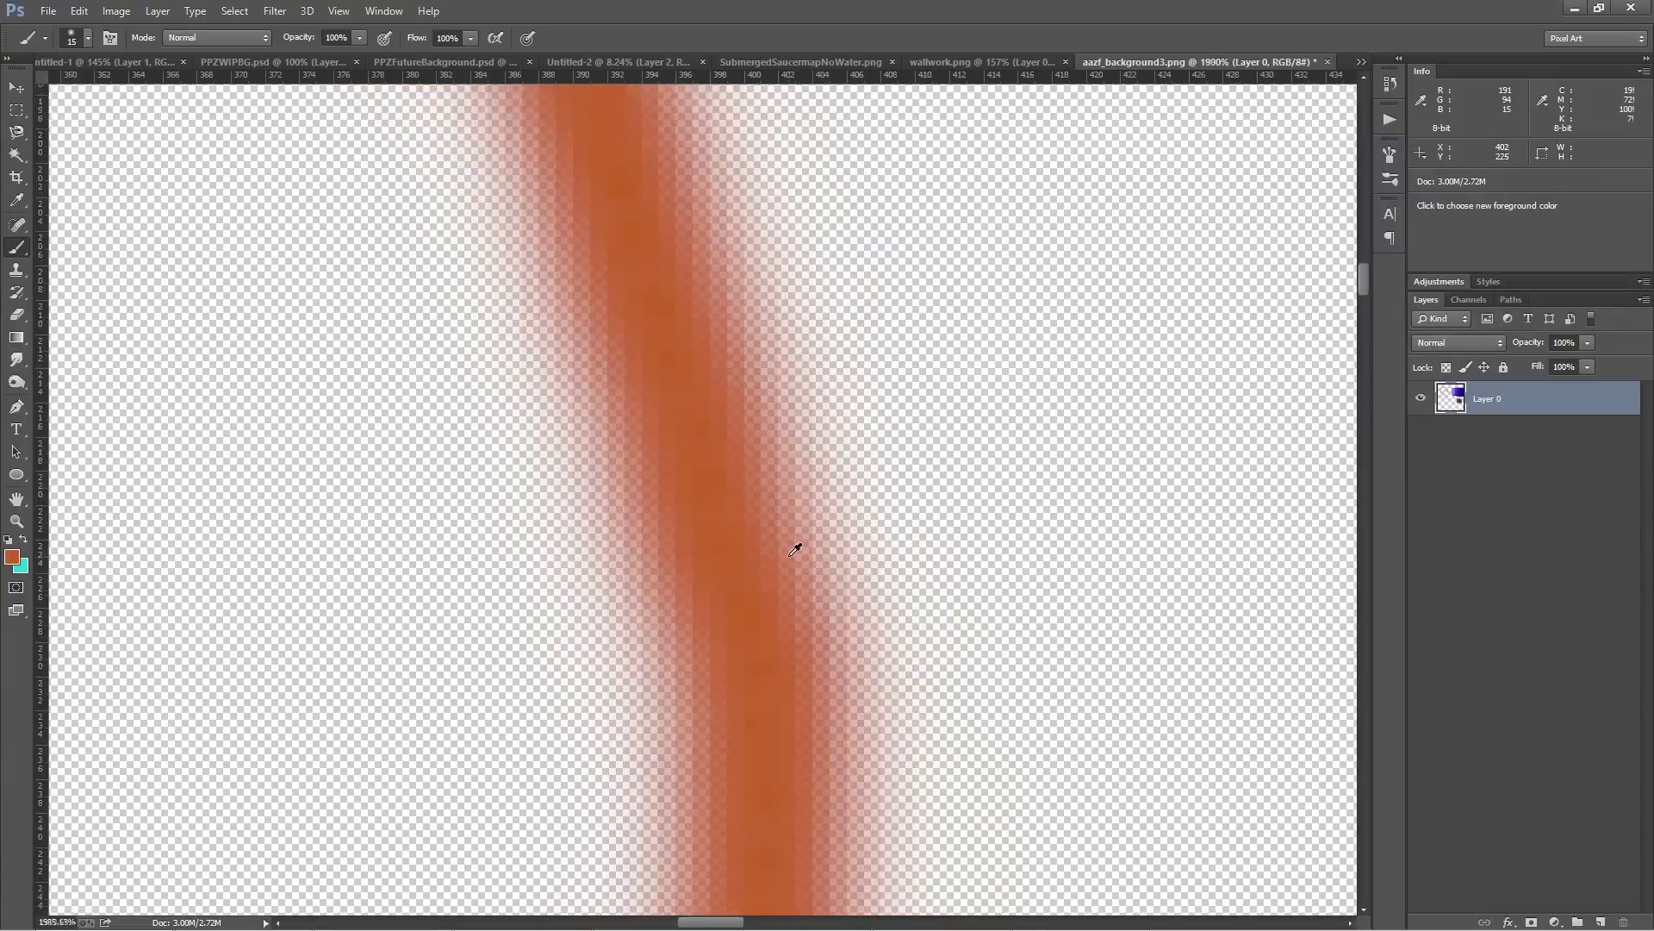
pyautogui.scroll(-2, 794, 549)
pyautogui.scroll(2, 861, 425)
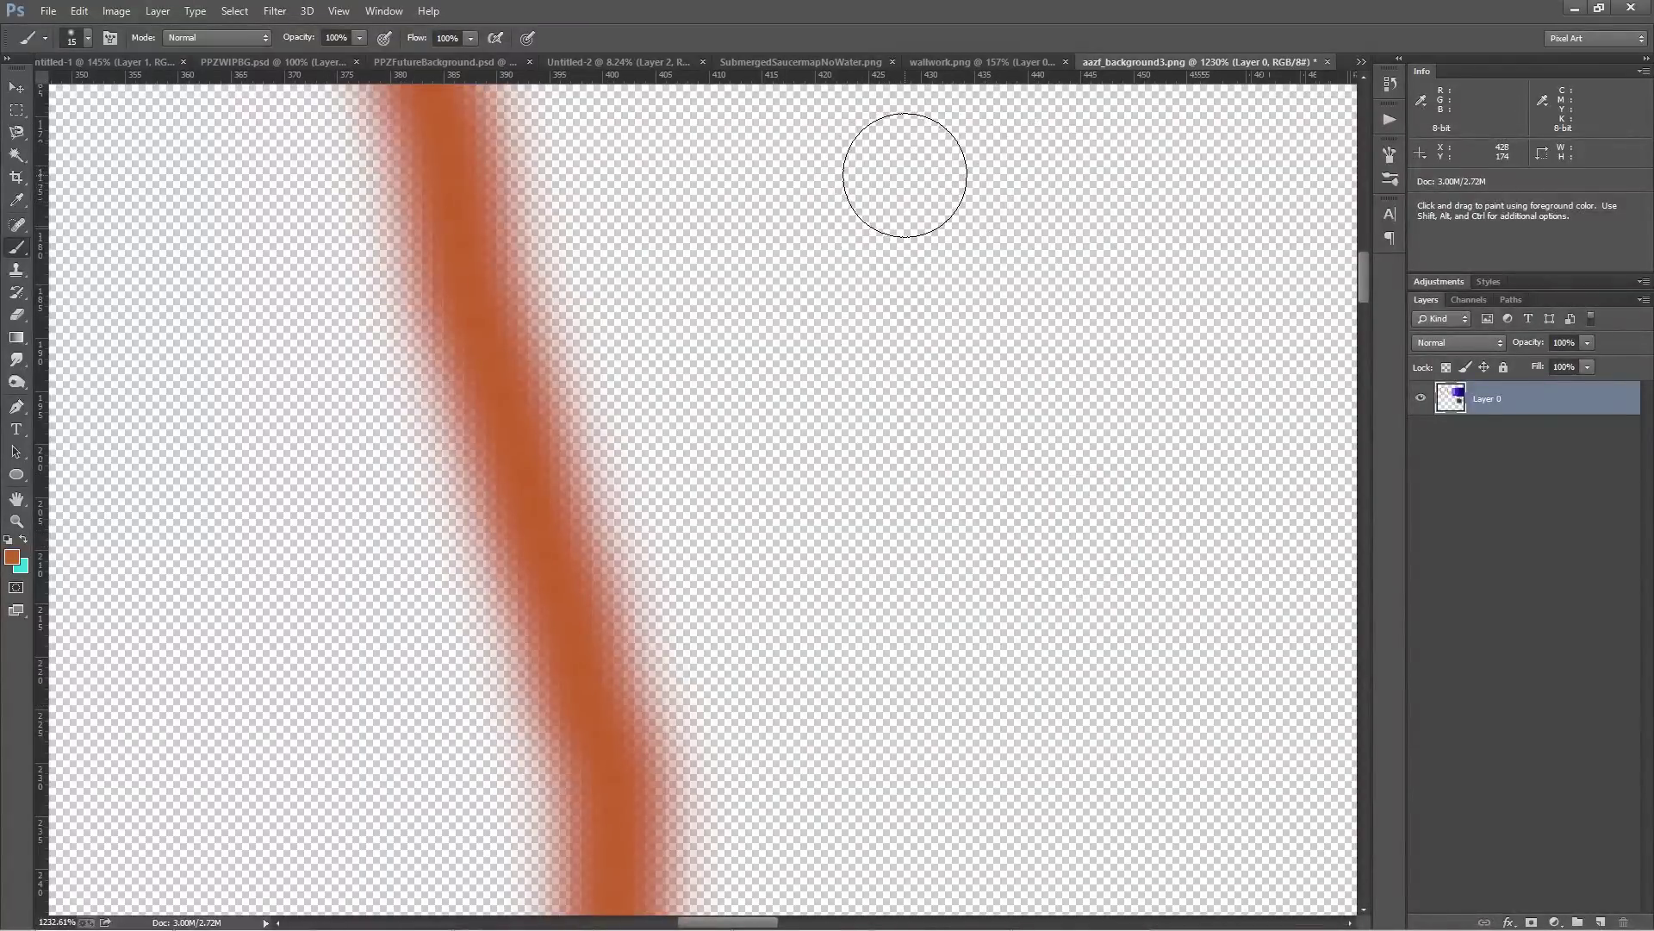
# Add a short vertical soft orange stroke beside the loop and zoom in to inspect its edges
pyautogui.click(908, 161)
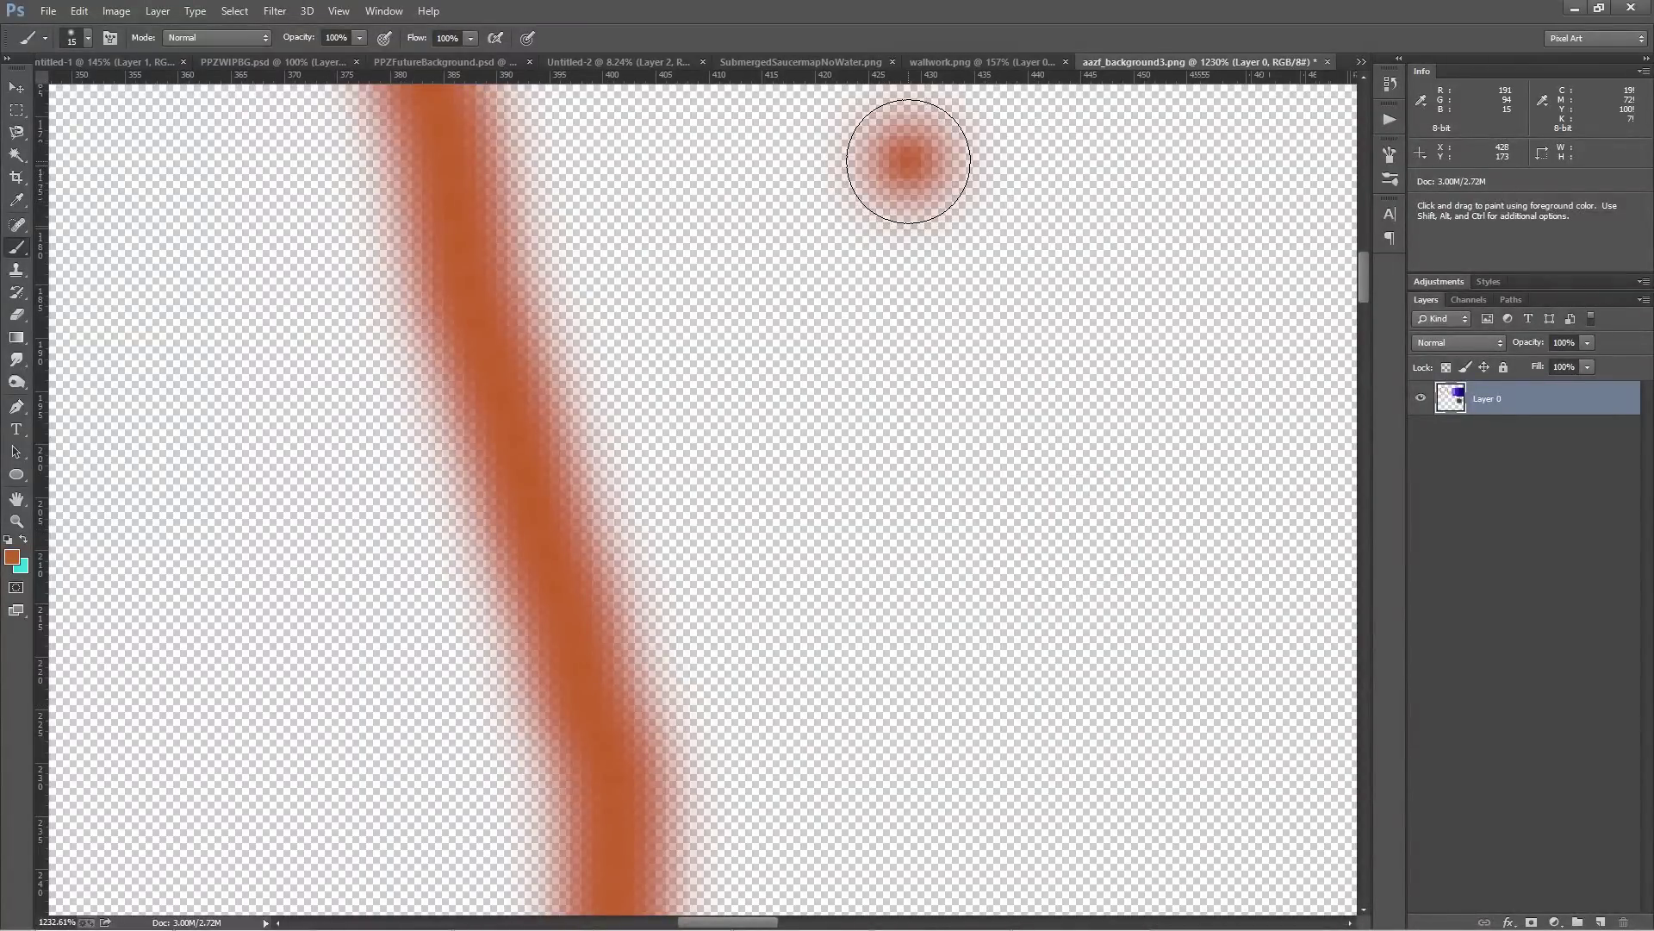
pyautogui.moveTo(908, 161)
pyautogui.mouseDown()
pyautogui.moveTo(921, 751)
pyautogui.moveTo(928, 527)
pyautogui.moveTo(900, 156)
pyautogui.moveTo(919, 741)
pyautogui.moveTo(899, 174)
pyautogui.mouseUp()
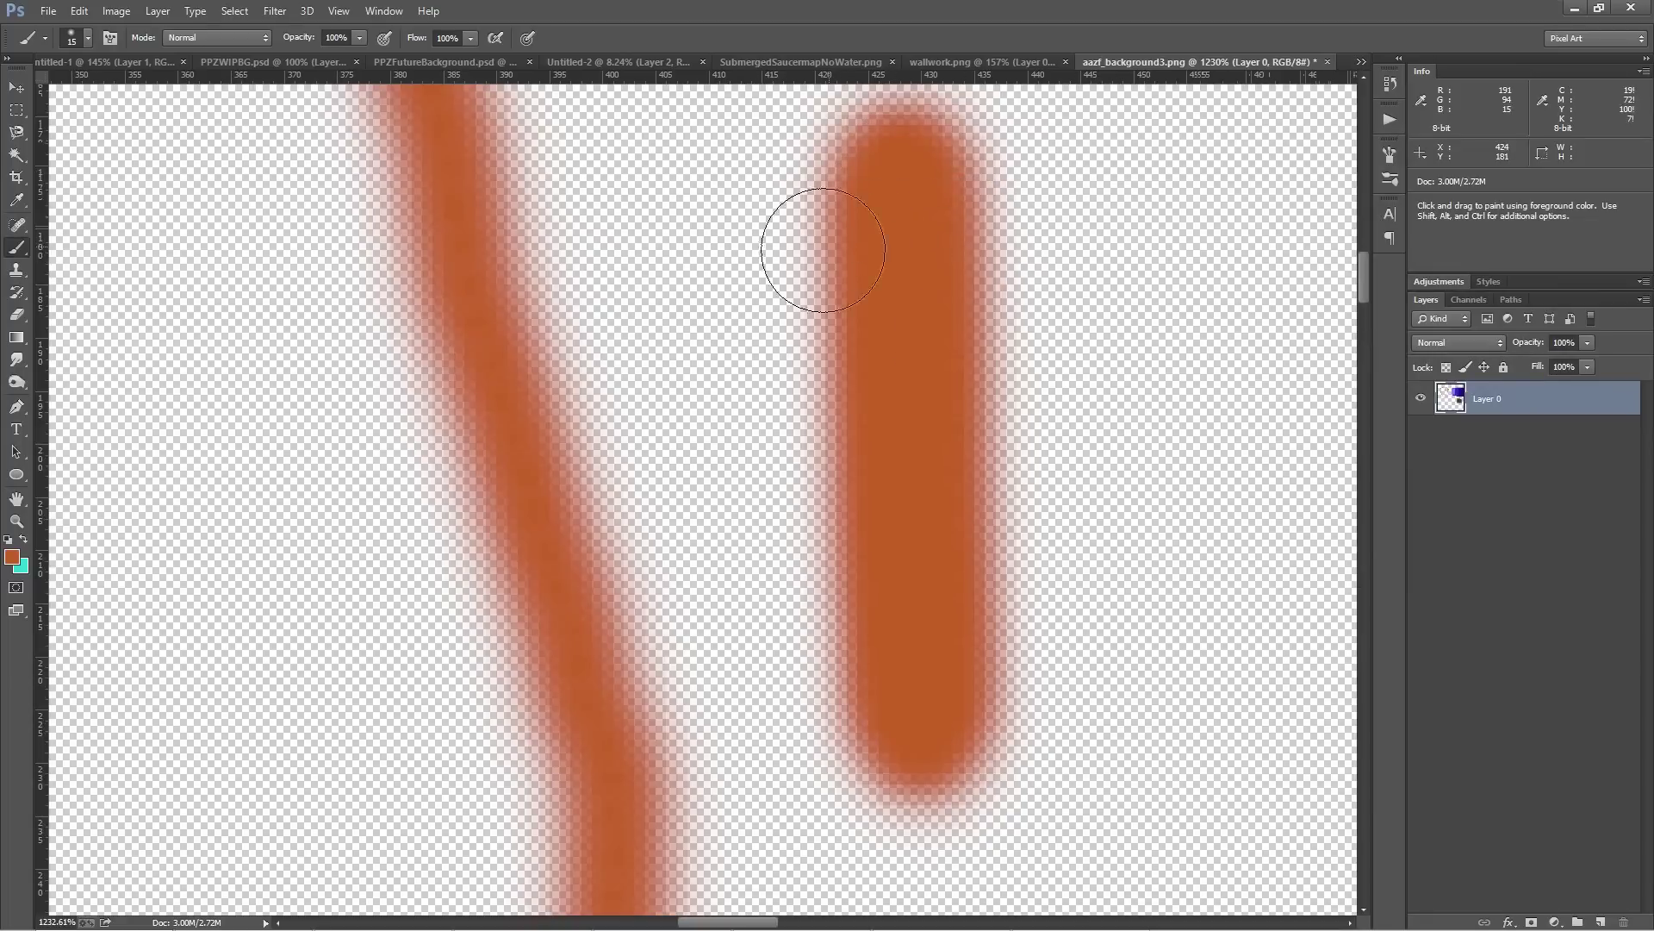
pyautogui.scroll(-3, 828, 400)
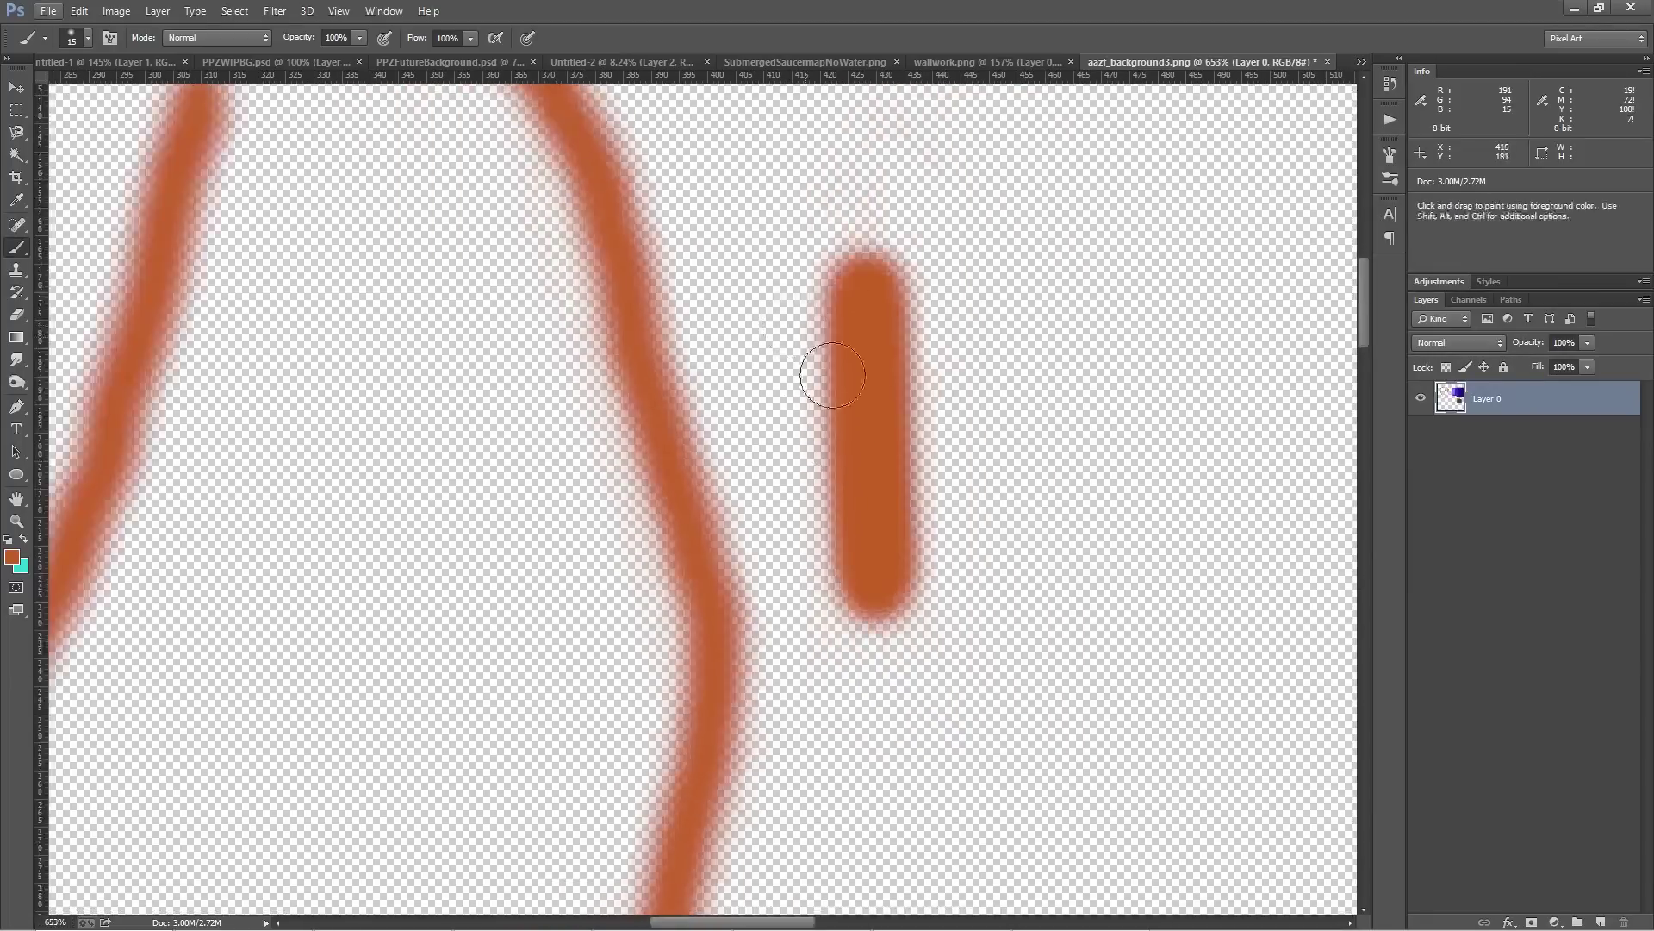
pyautogui.scroll(-1, 891, 397)
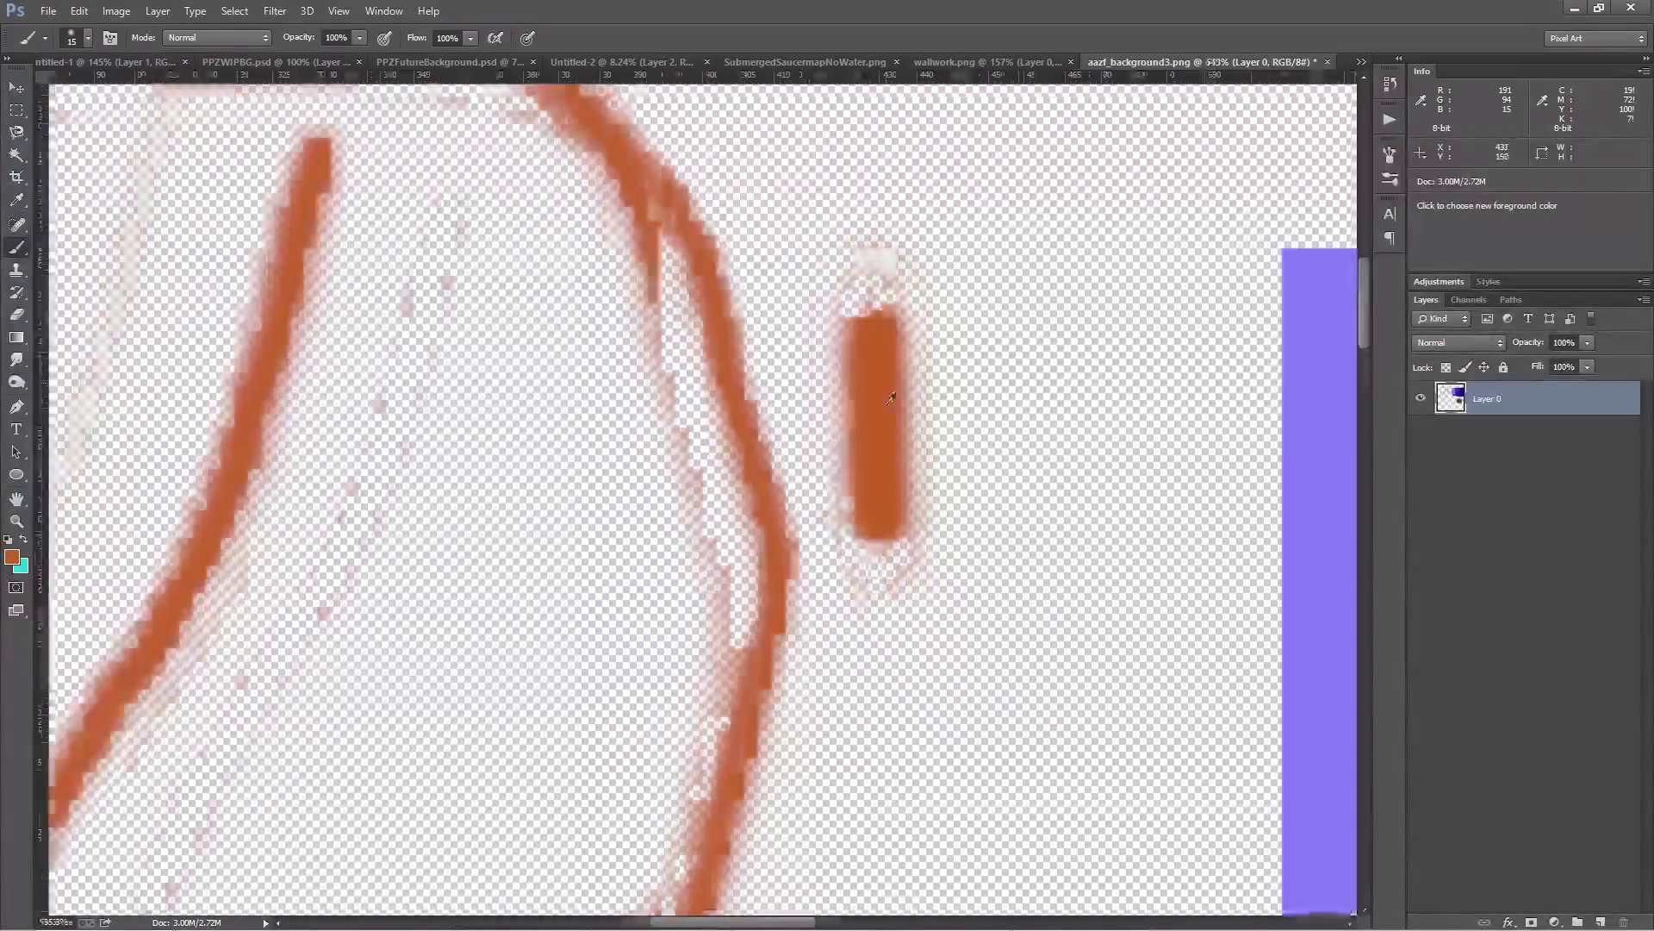
pyautogui.scroll(-4, 892, 397)
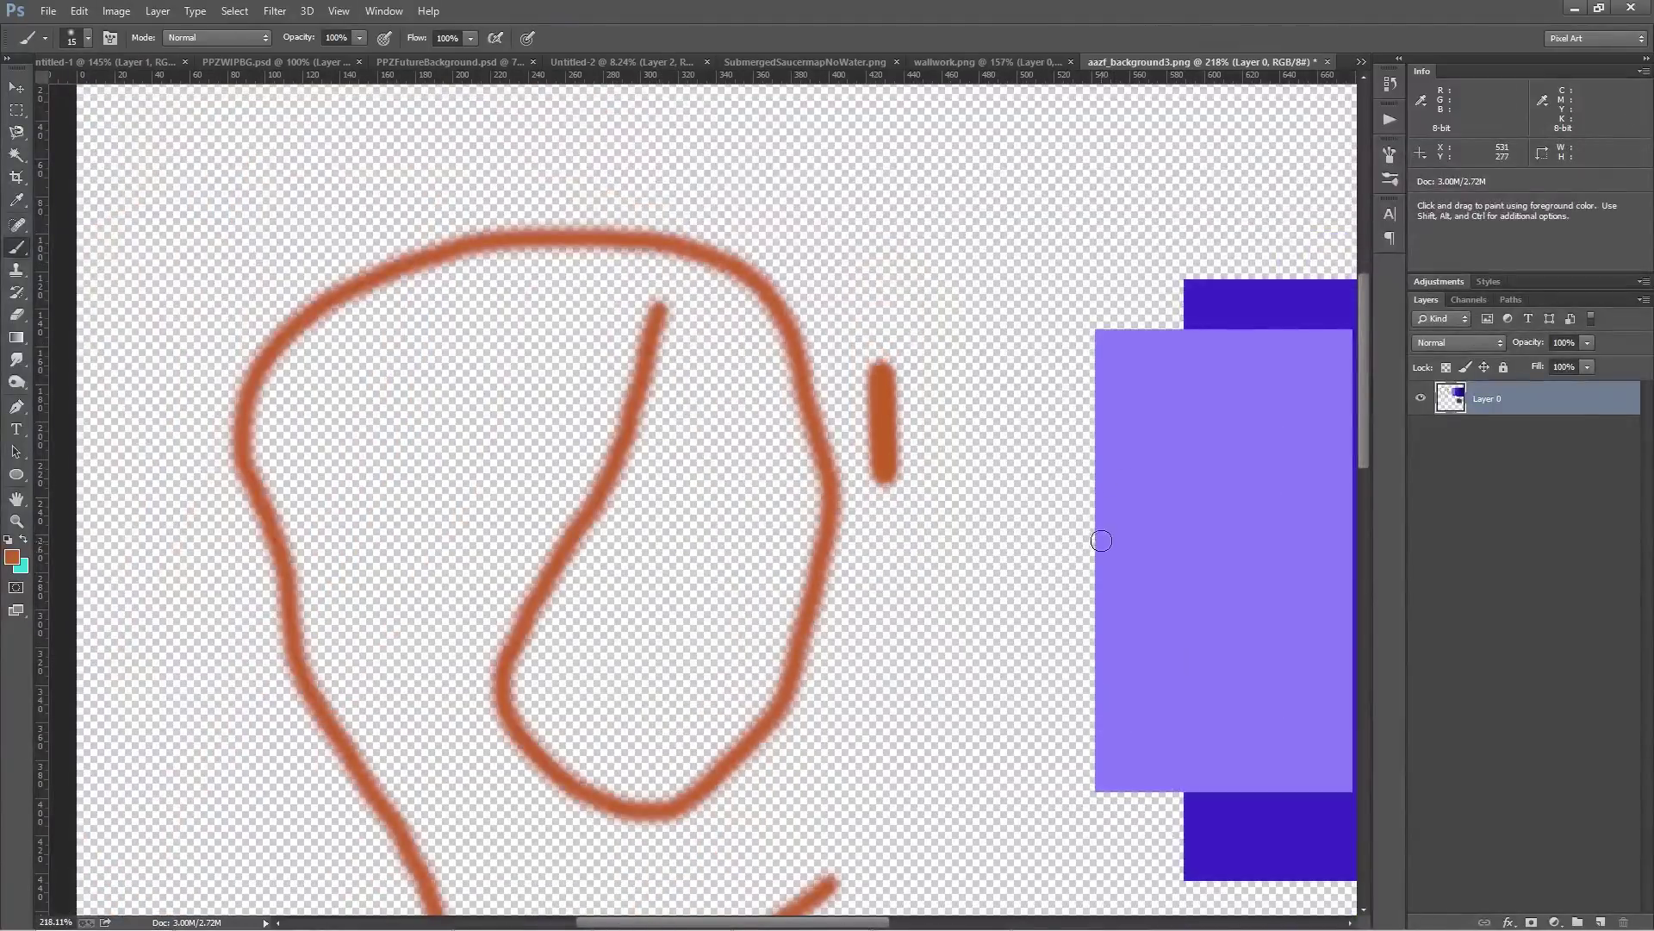
pyautogui.scroll(2, 1102, 541)
pyautogui.scroll(1, 713, 356)
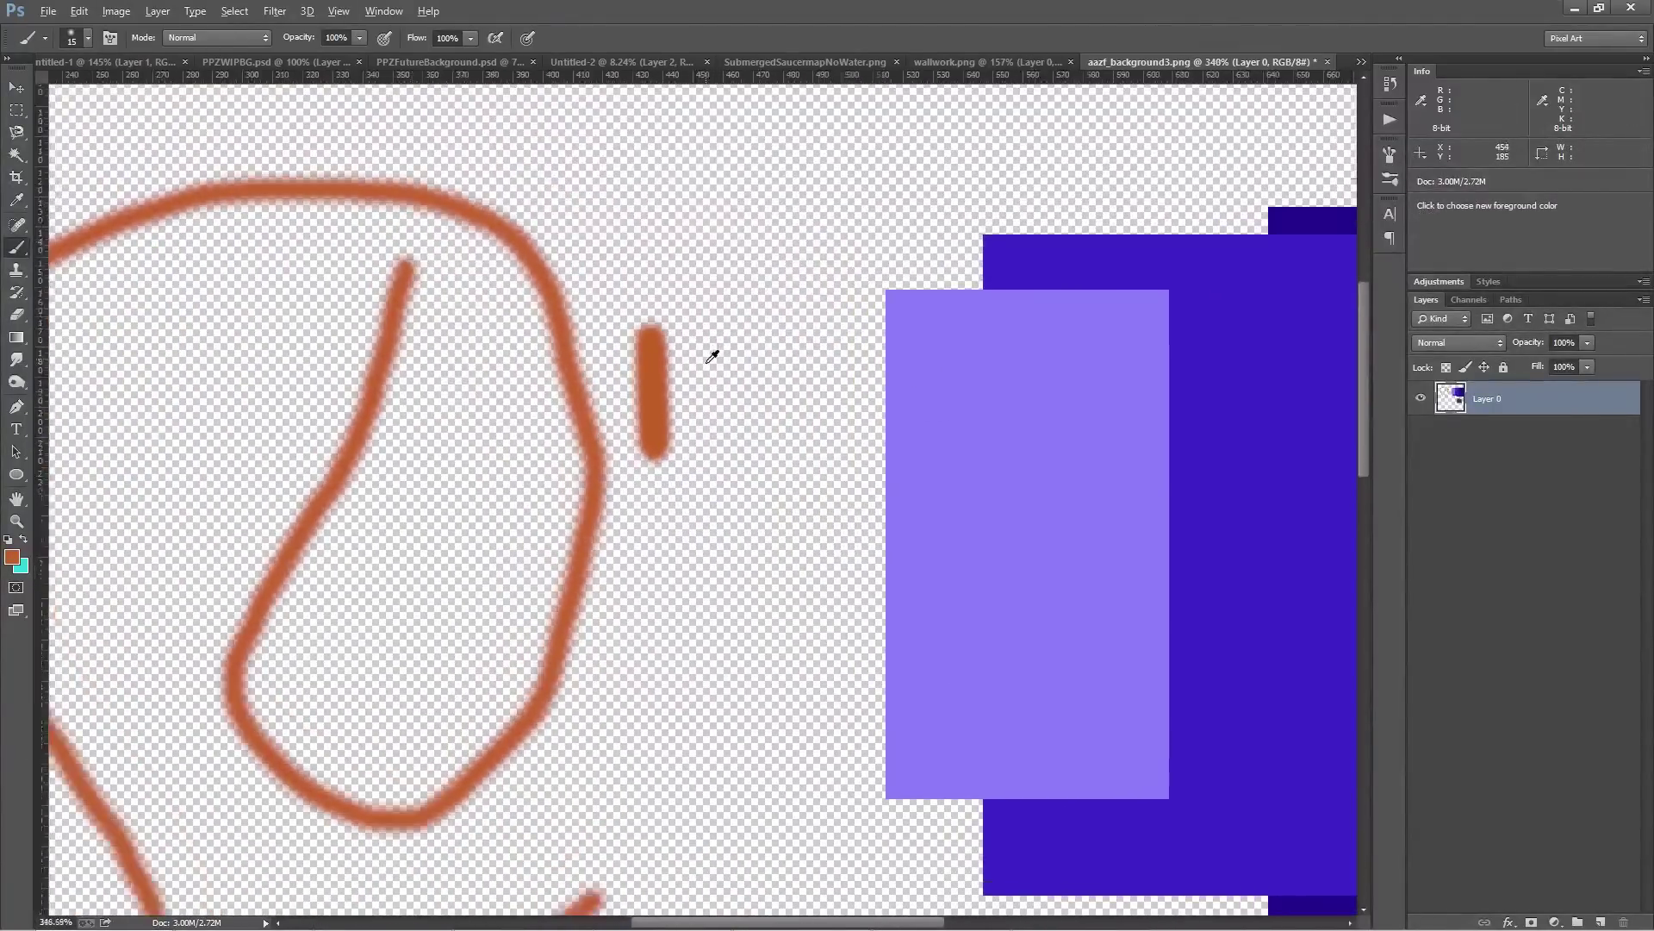
pyautogui.scroll(5, 713, 356)
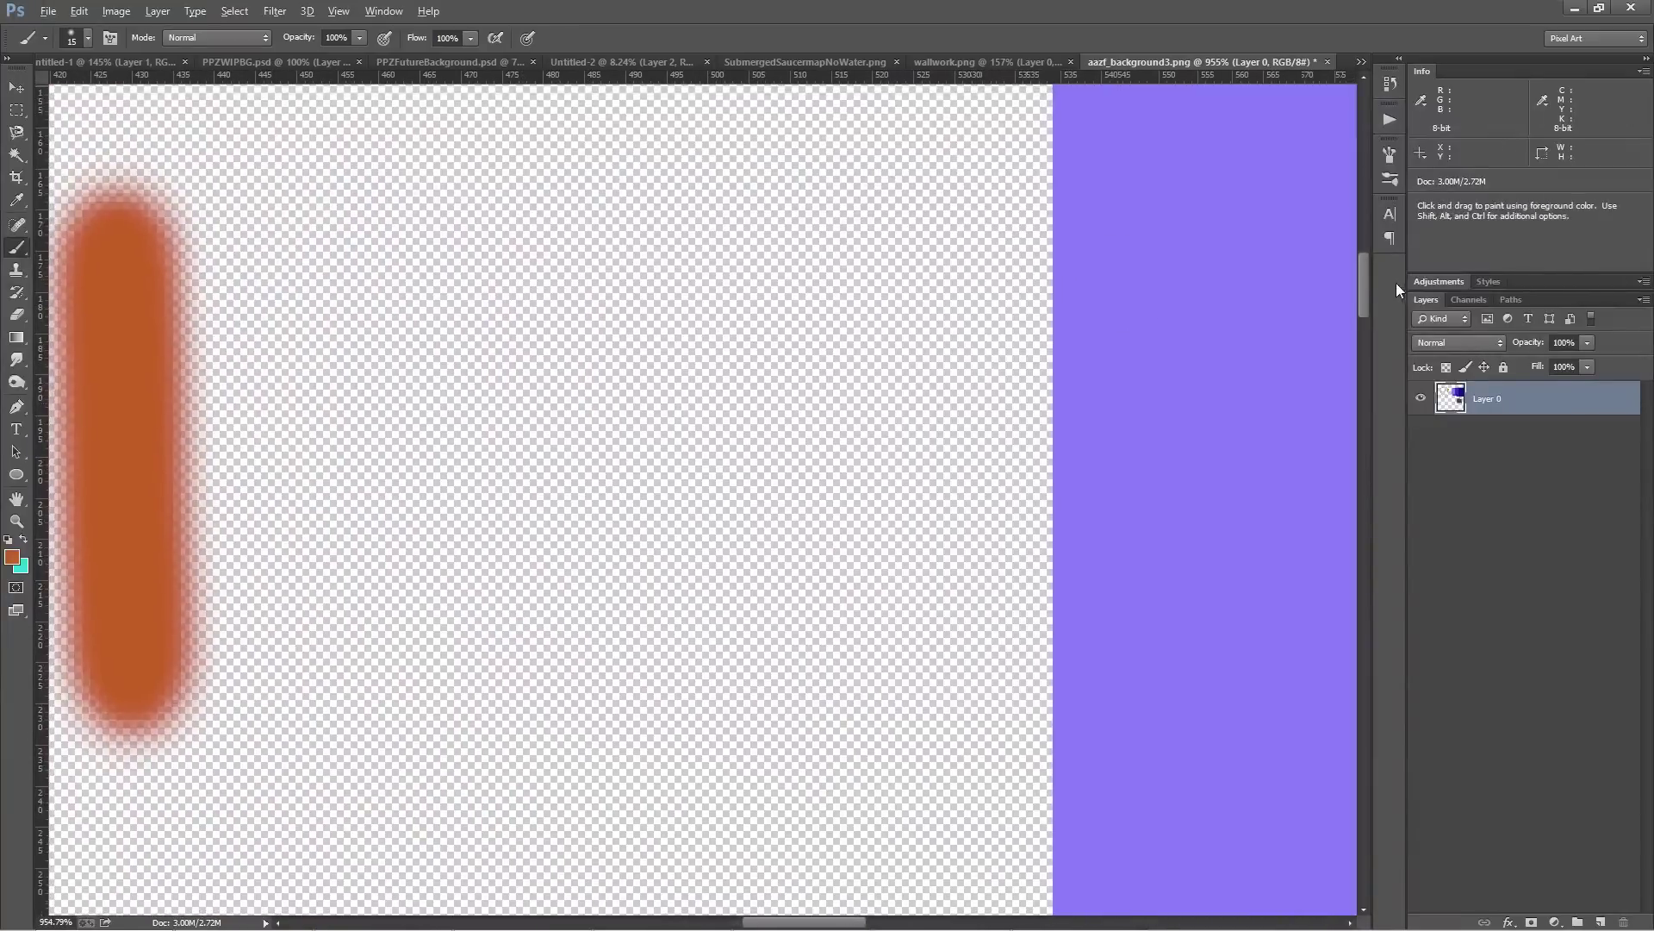
pyautogui.scroll(3, 1077, 284)
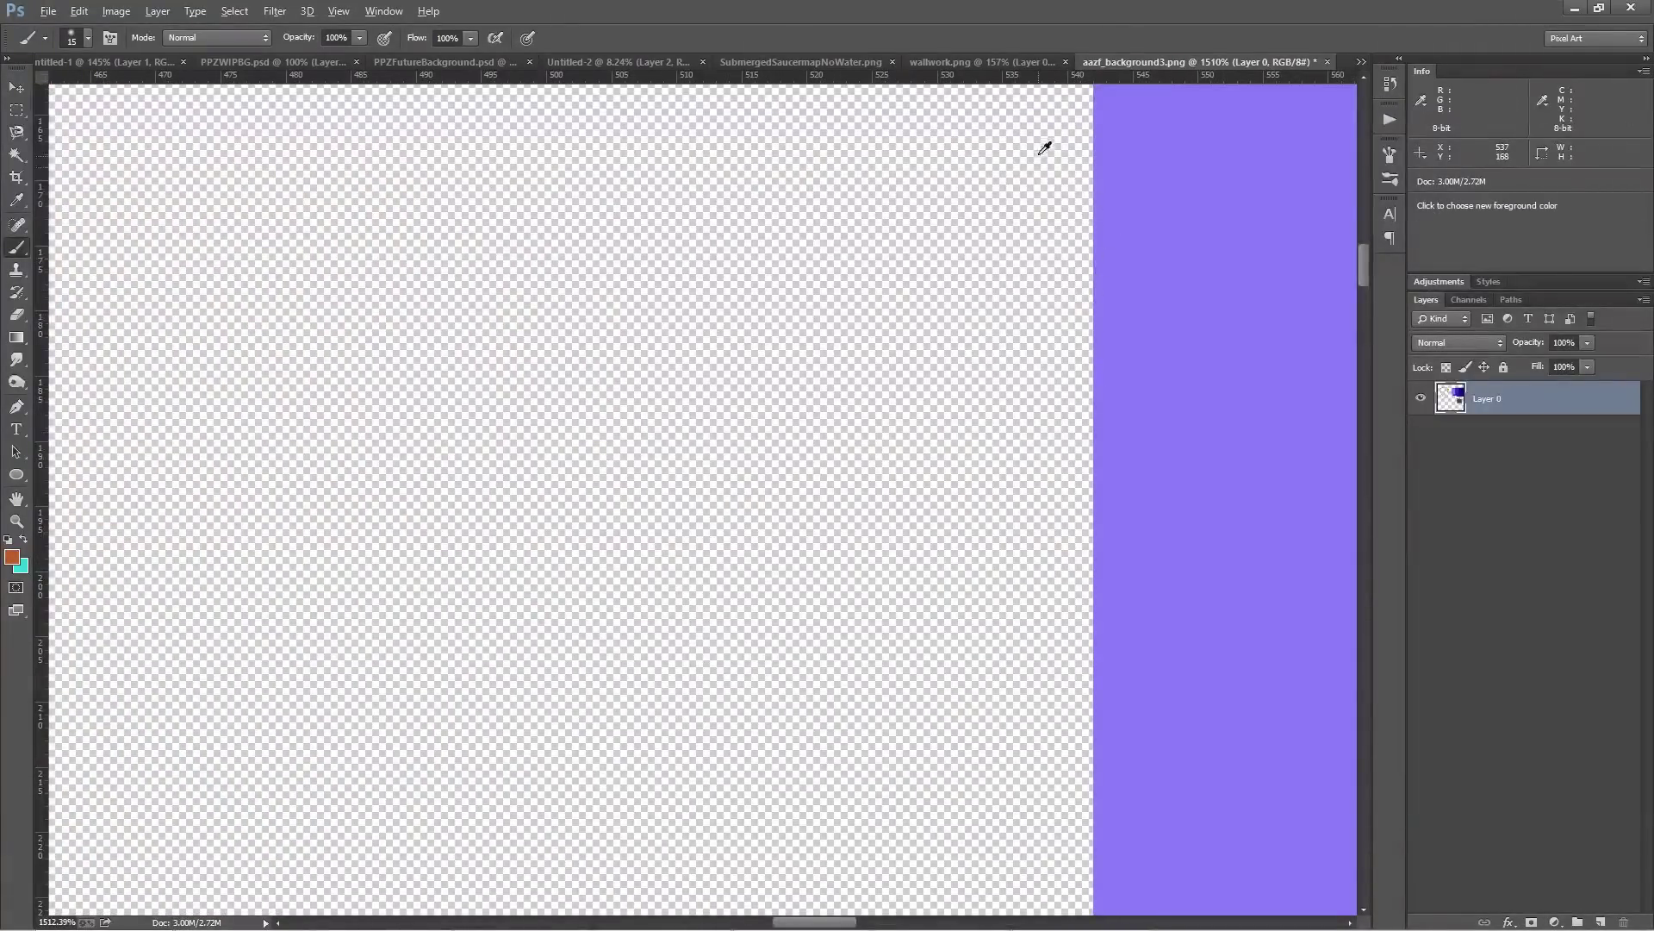
pyautogui.scroll(-4, 780, 232)
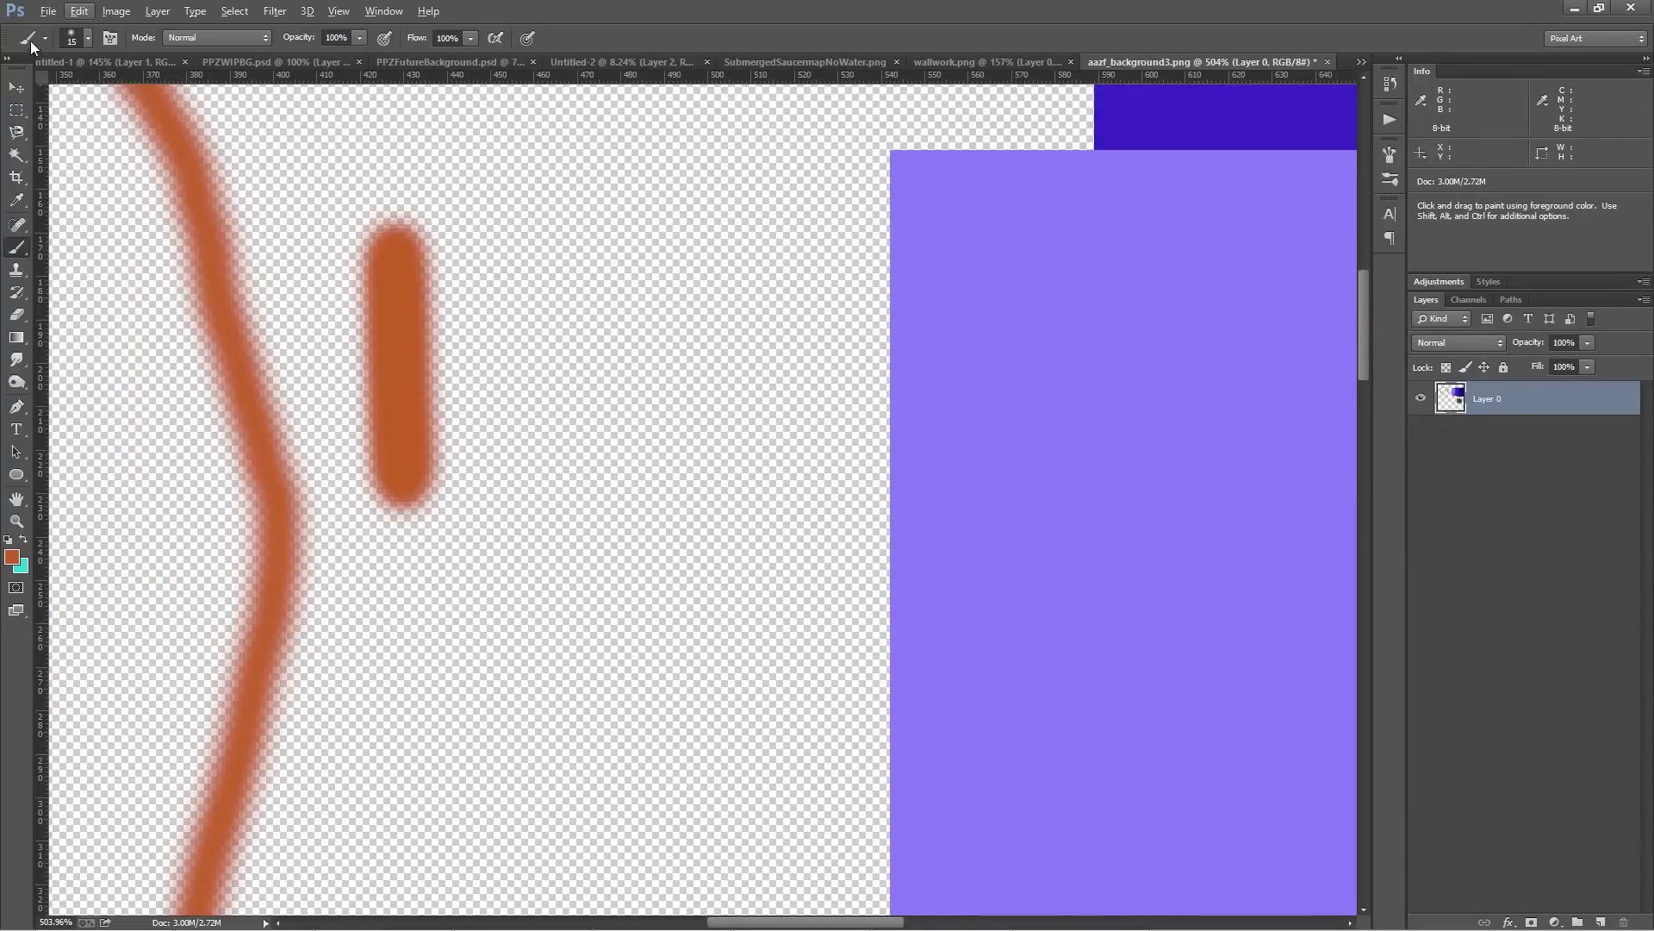
# Raise the brush Hardness in the Brush Preset picker for firmer edges
pyautogui.click(88, 37)
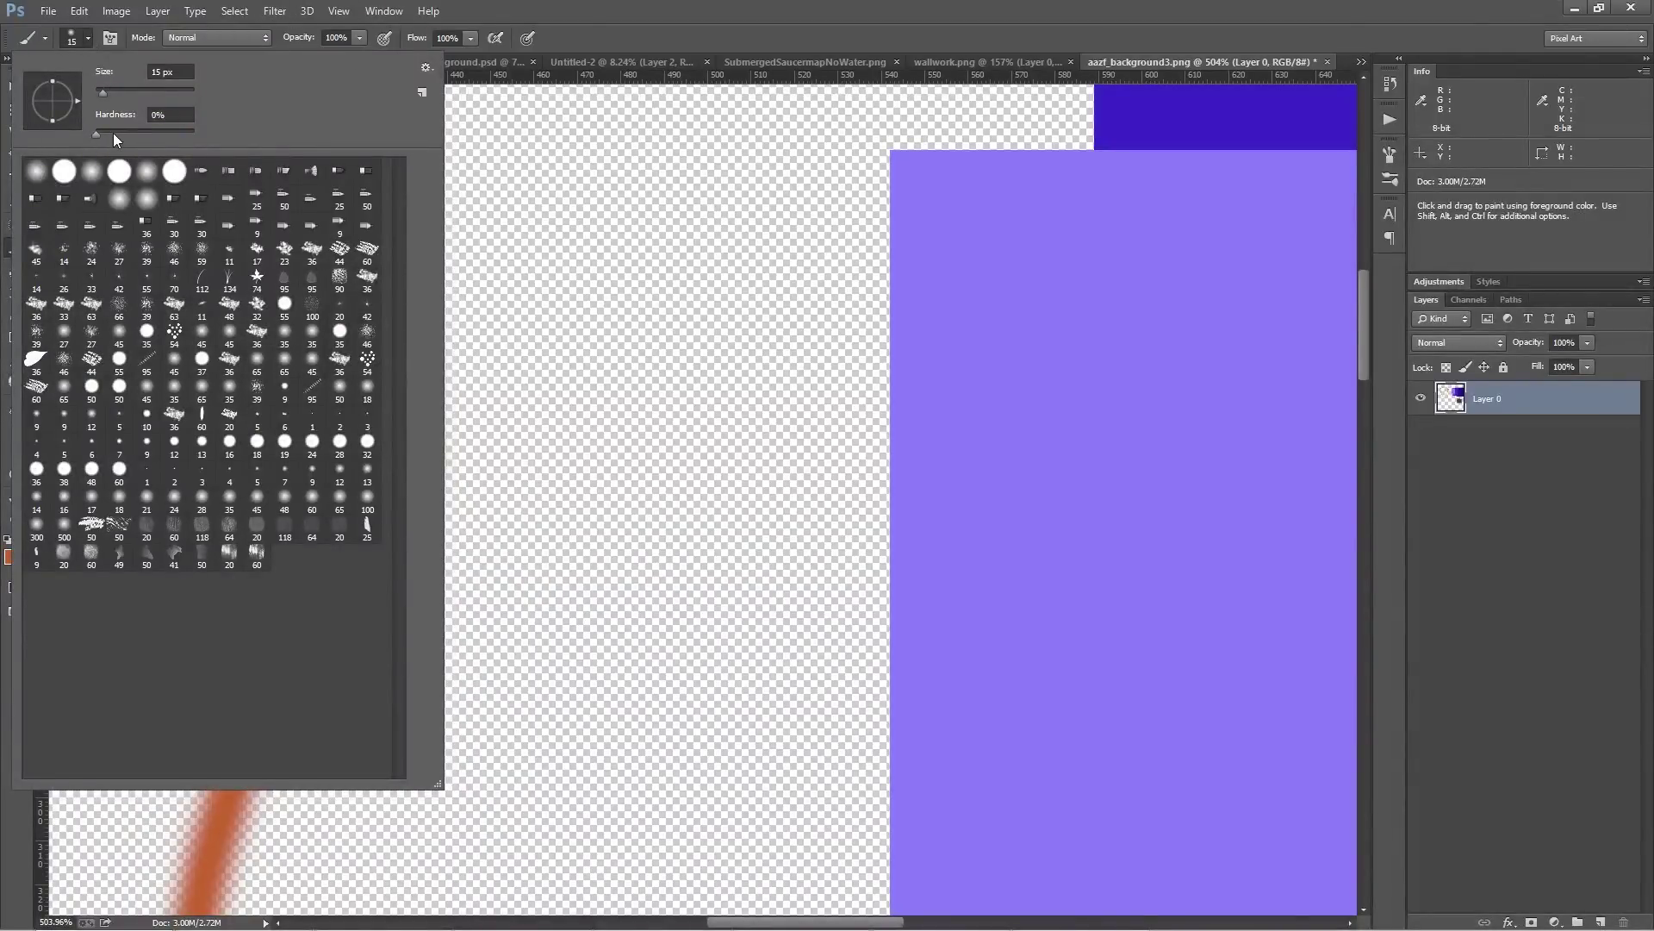
pyautogui.moveTo(99, 133); pyautogui.dragTo(173, 131)
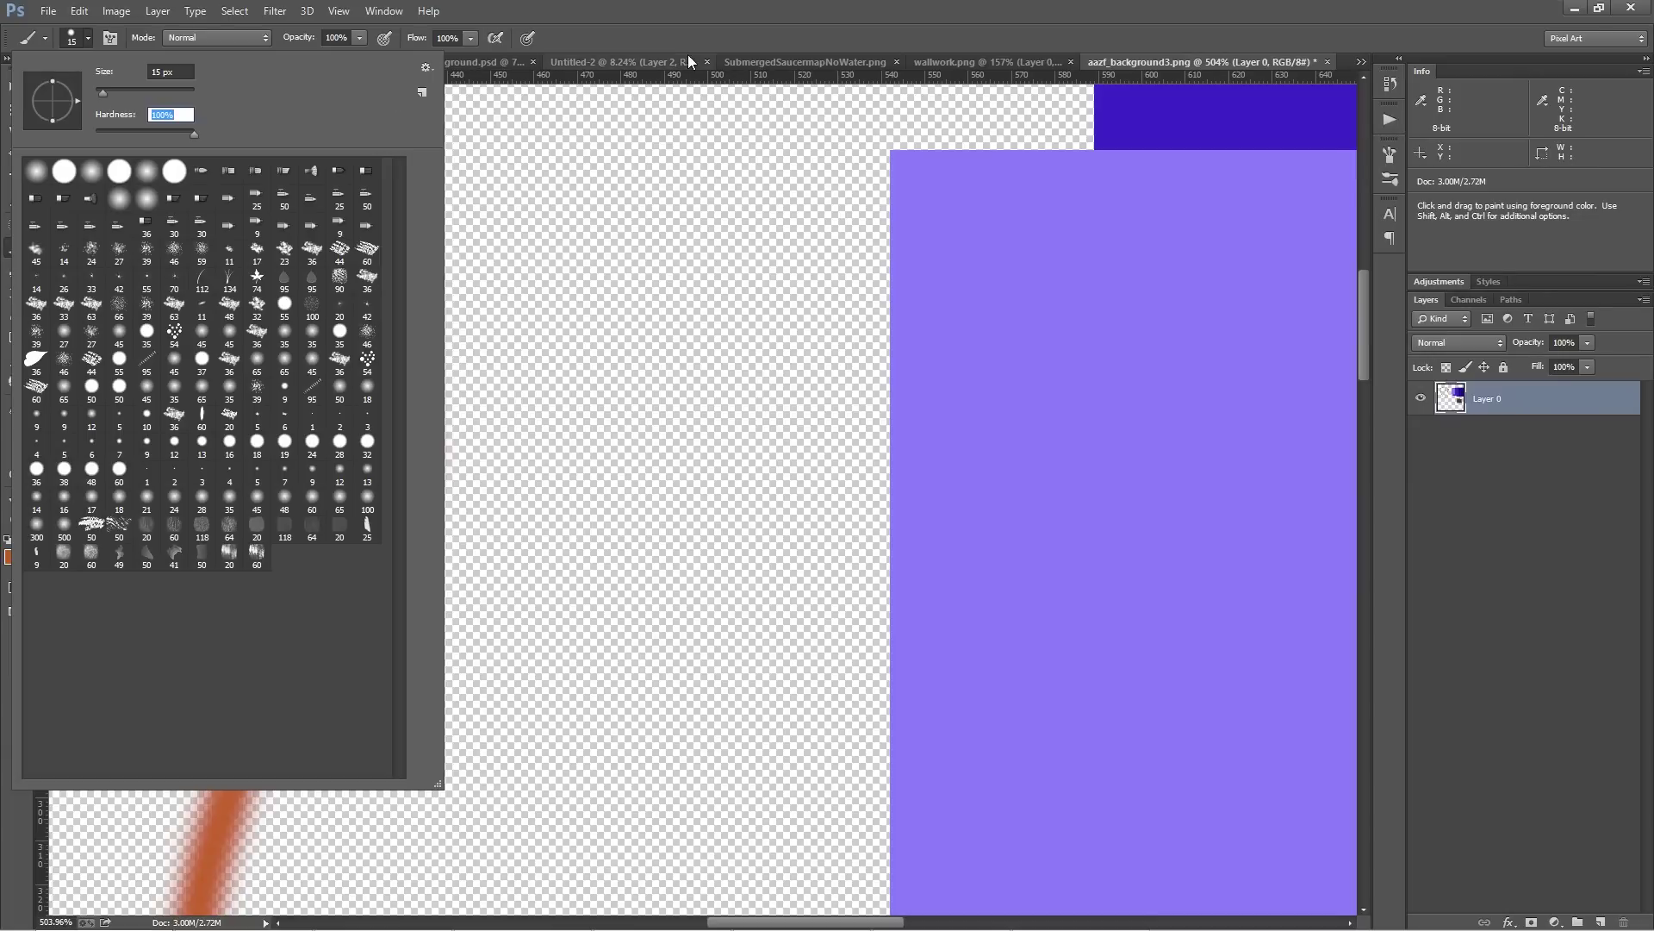
pyautogui.click(679, 22)
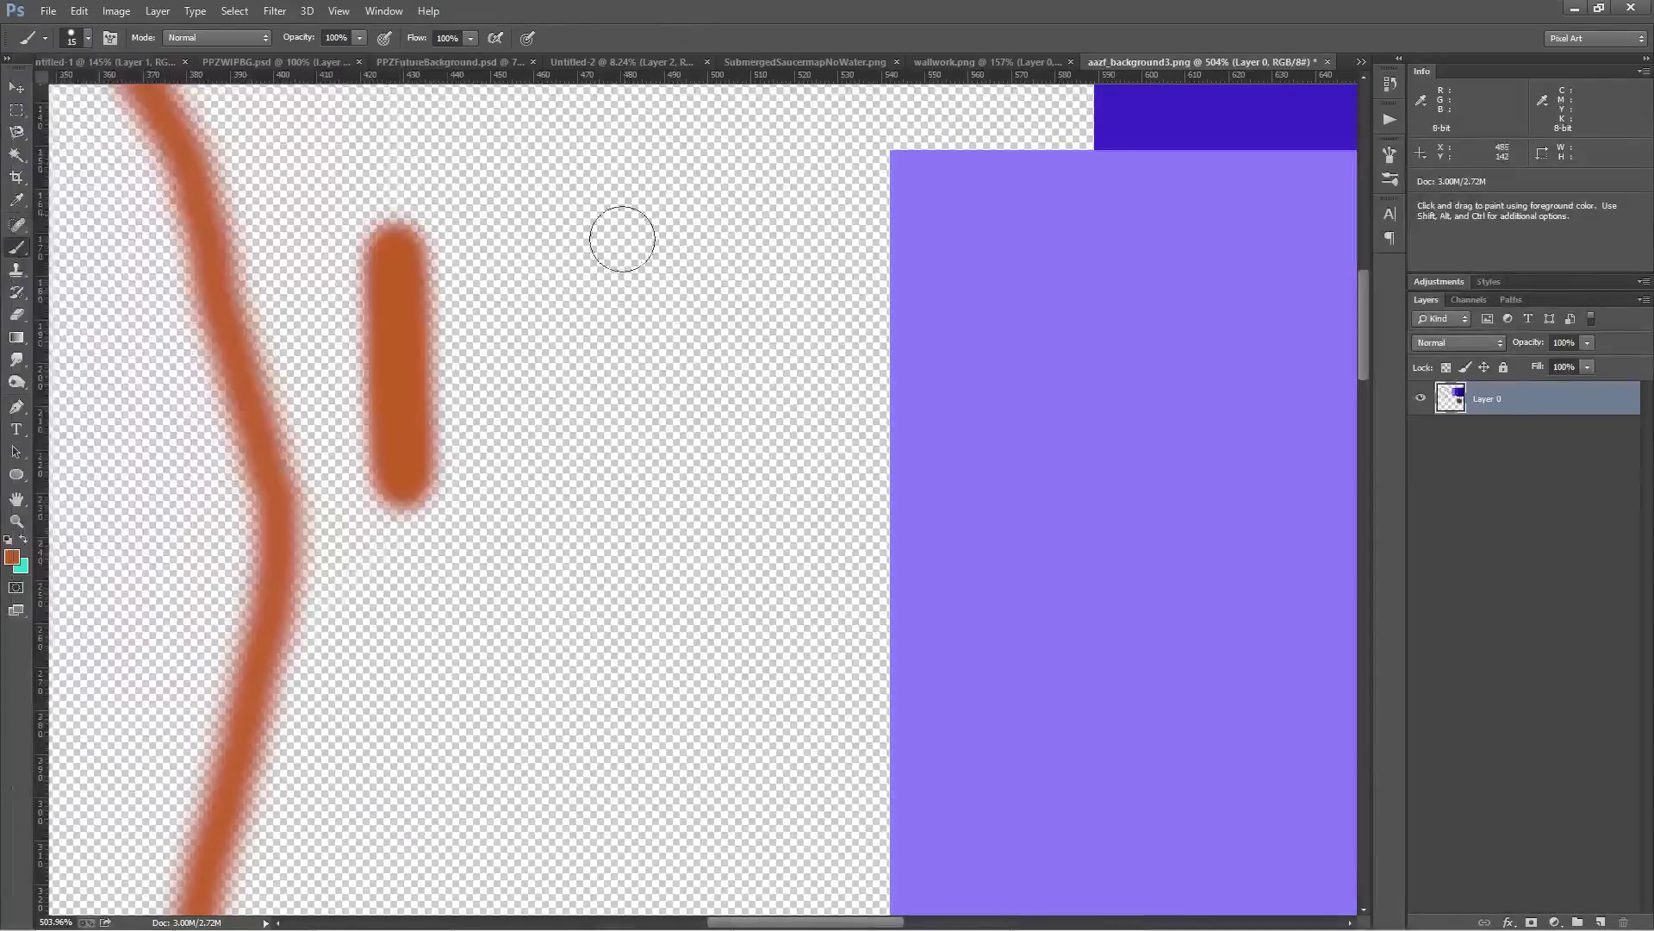
# Paint a narrower orange zigzag beside the purple rectangles, then zoom out to the whole image
pyautogui.scroll(-3, 634, 195)
pyautogui.moveTo(628, 210)
pyautogui.mouseDown()
pyautogui.moveTo(629, 467)
pyautogui.moveTo(518, 587)
pyautogui.moveTo(534, 583)
pyautogui.moveTo(635, 697)
pyautogui.moveTo(694, 325)
pyautogui.moveTo(686, 190)
pyautogui.mouseUp()
pyautogui.scroll(10, 720, 258)
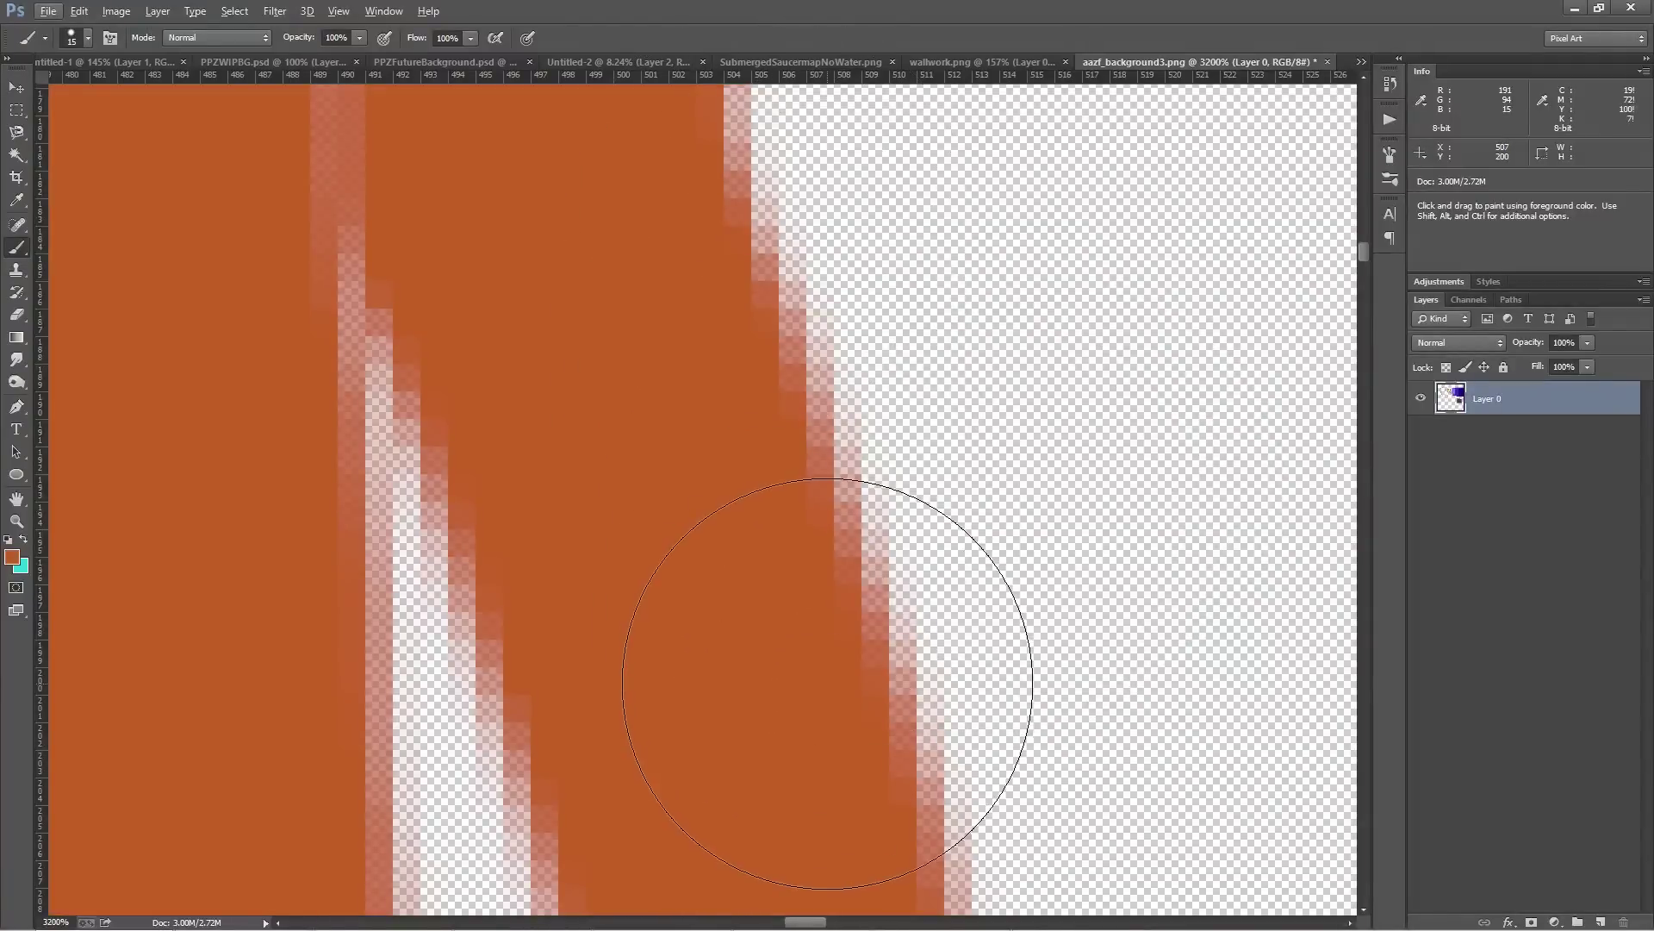
pyautogui.scroll(-15, 818, 603)
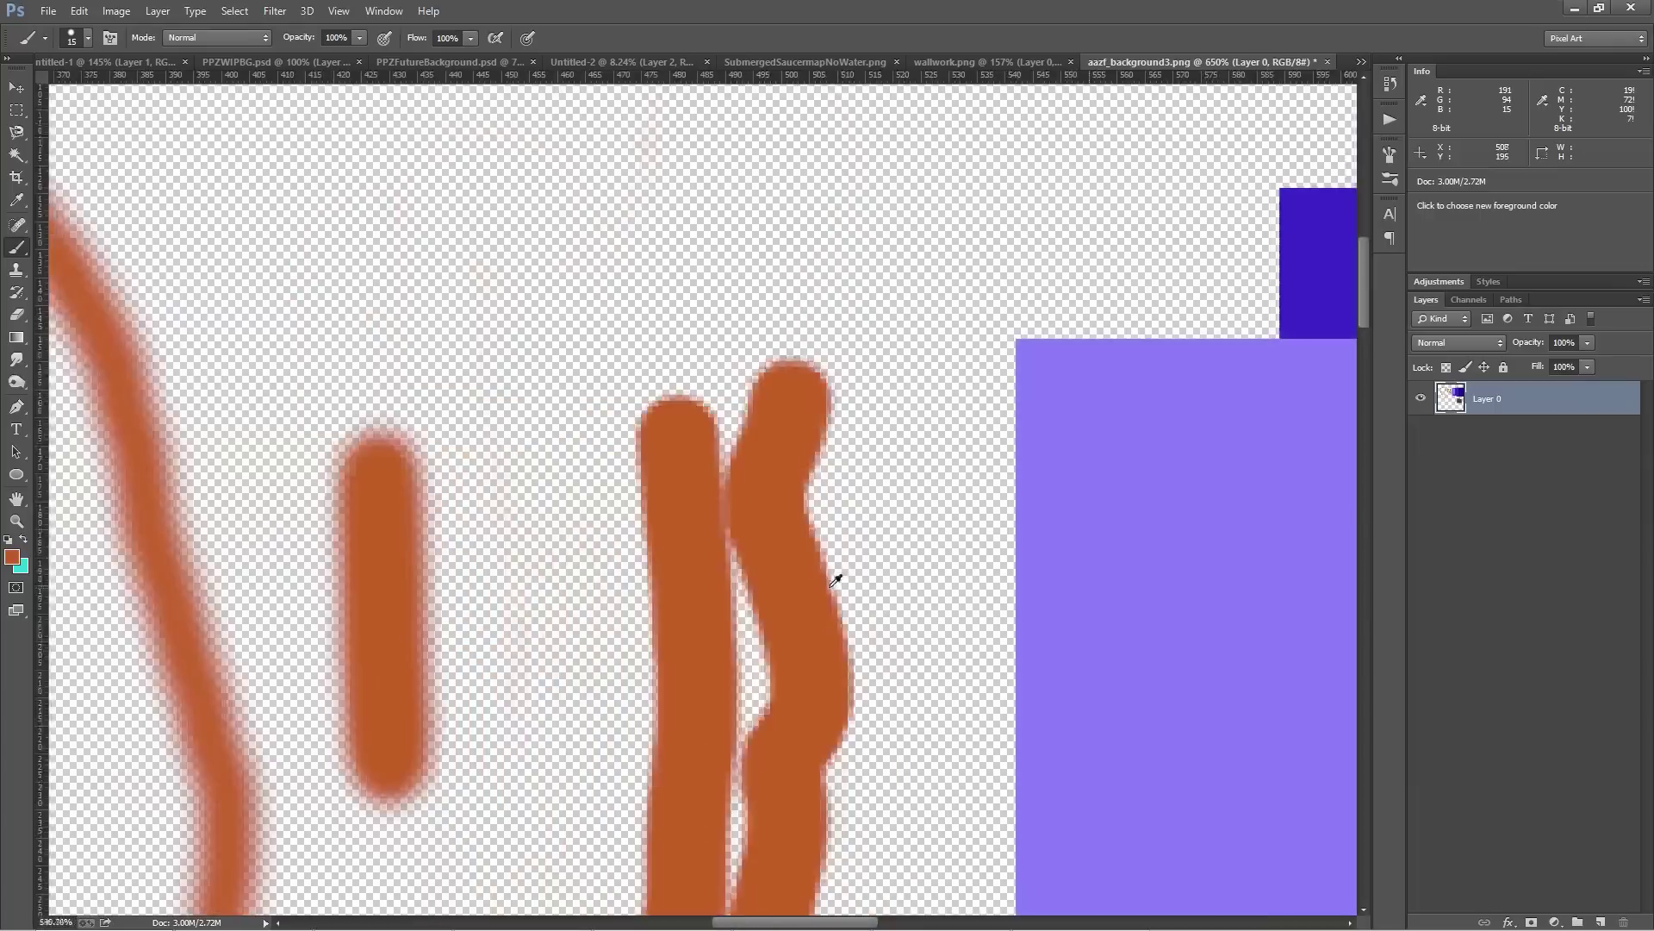
pyautogui.scroll(-1, 774, 615)
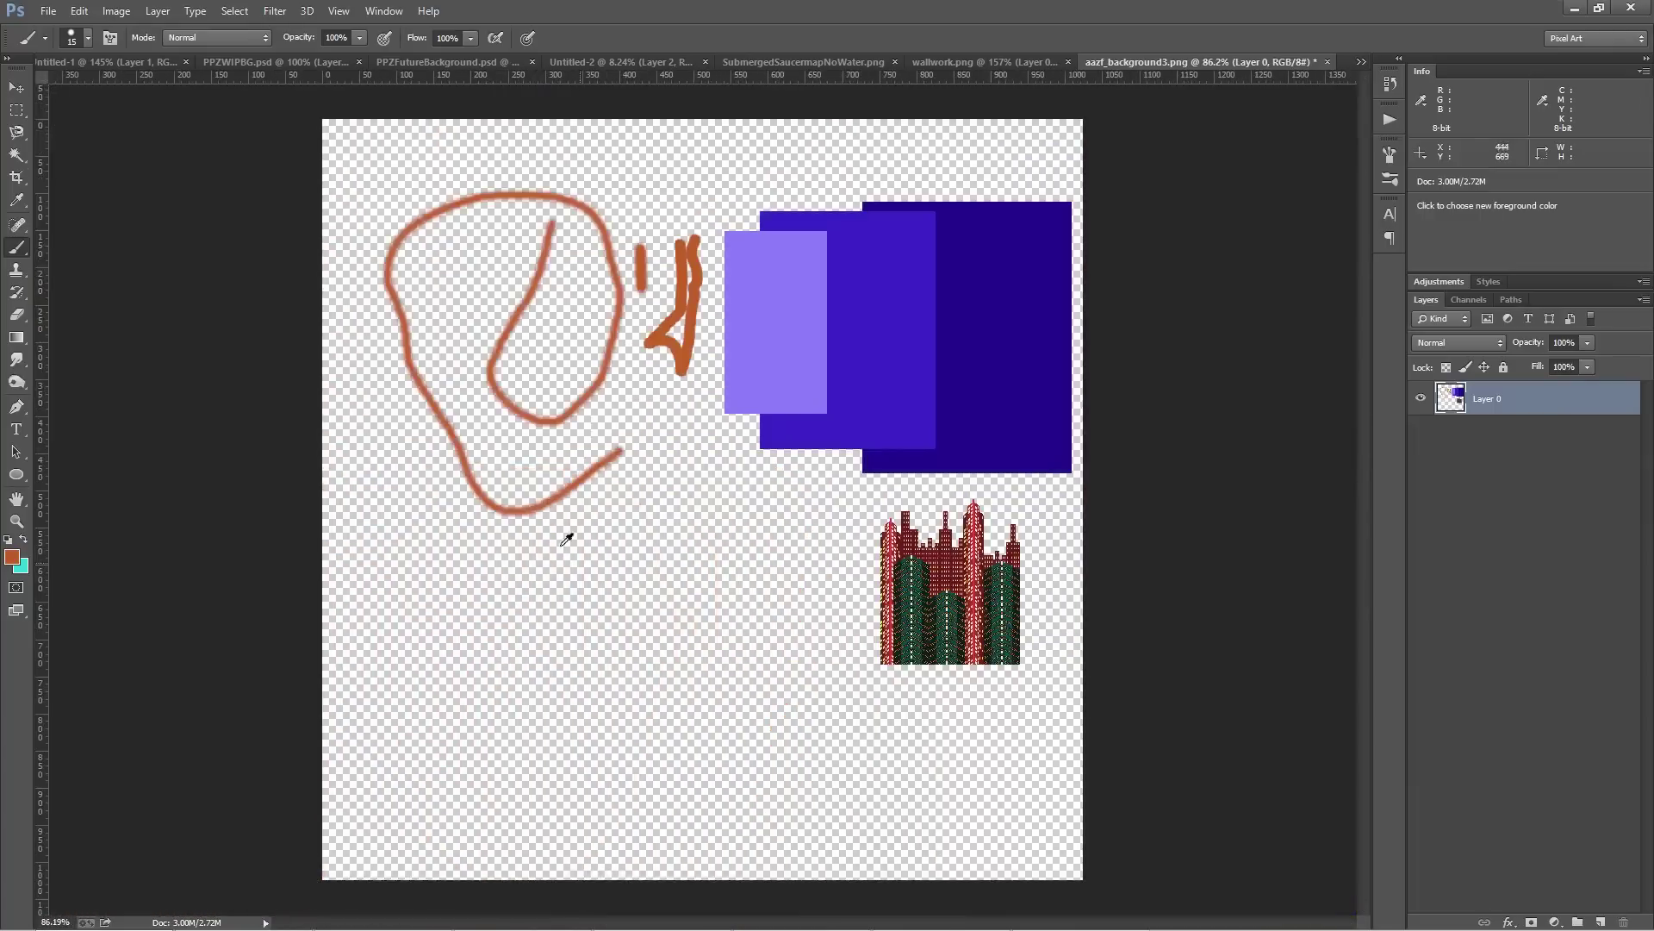
pyautogui.click(16, 110)
pyautogui.moveTo(308, 113); pyautogui.dragTo(316, 632)
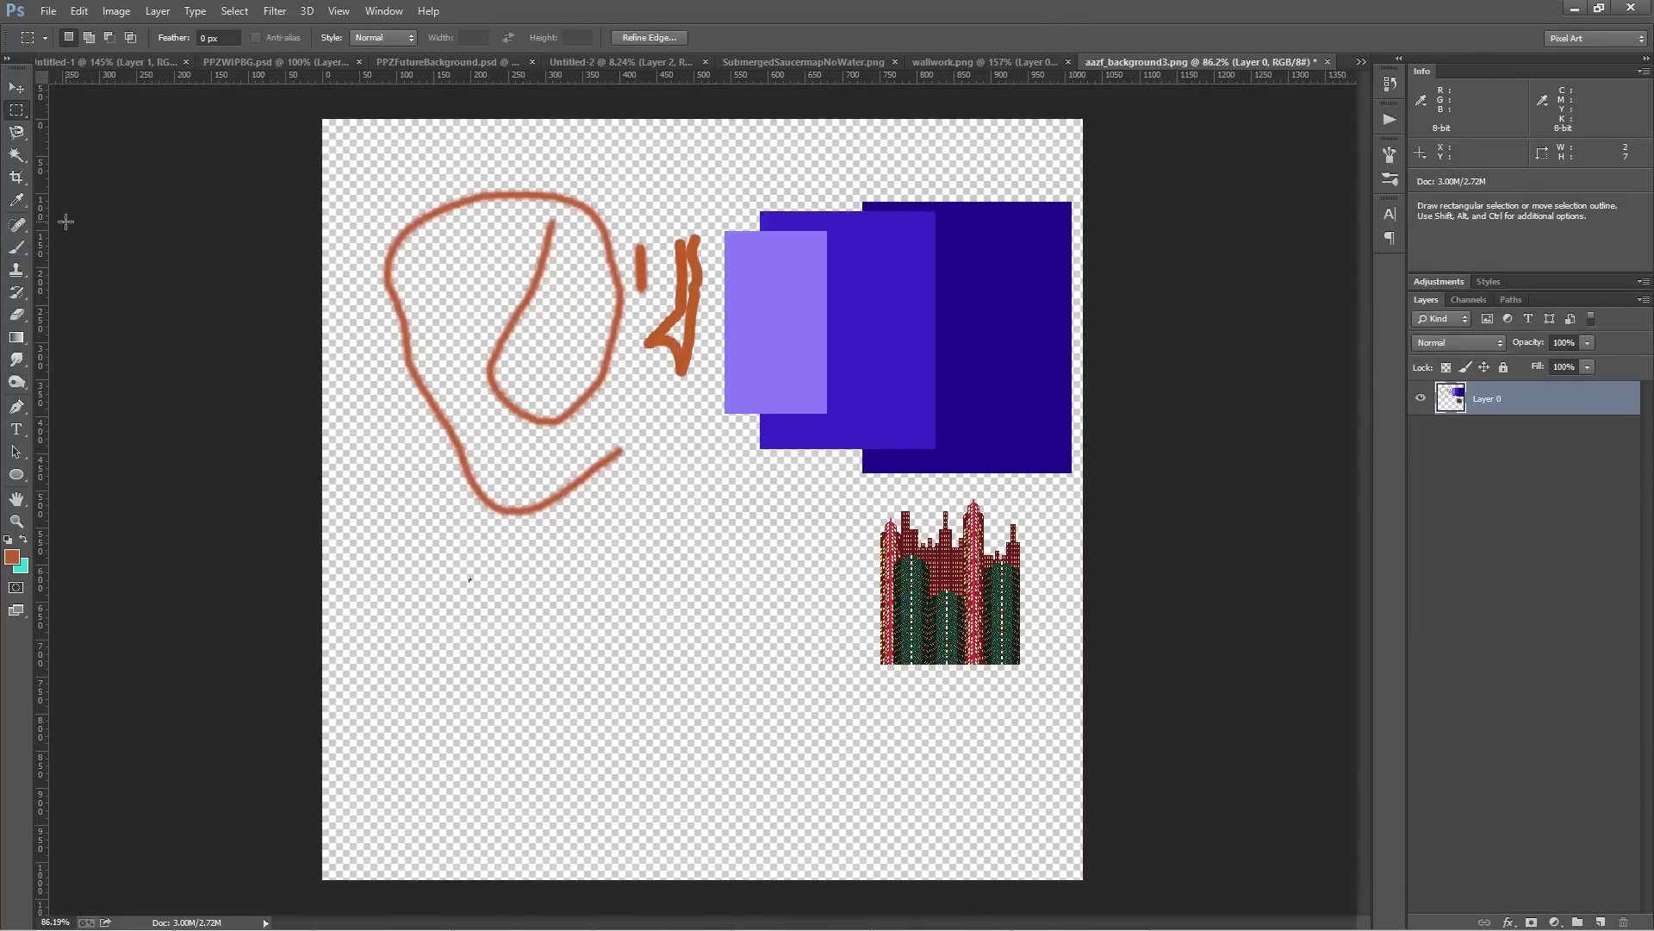
pyautogui.click(24, 253)
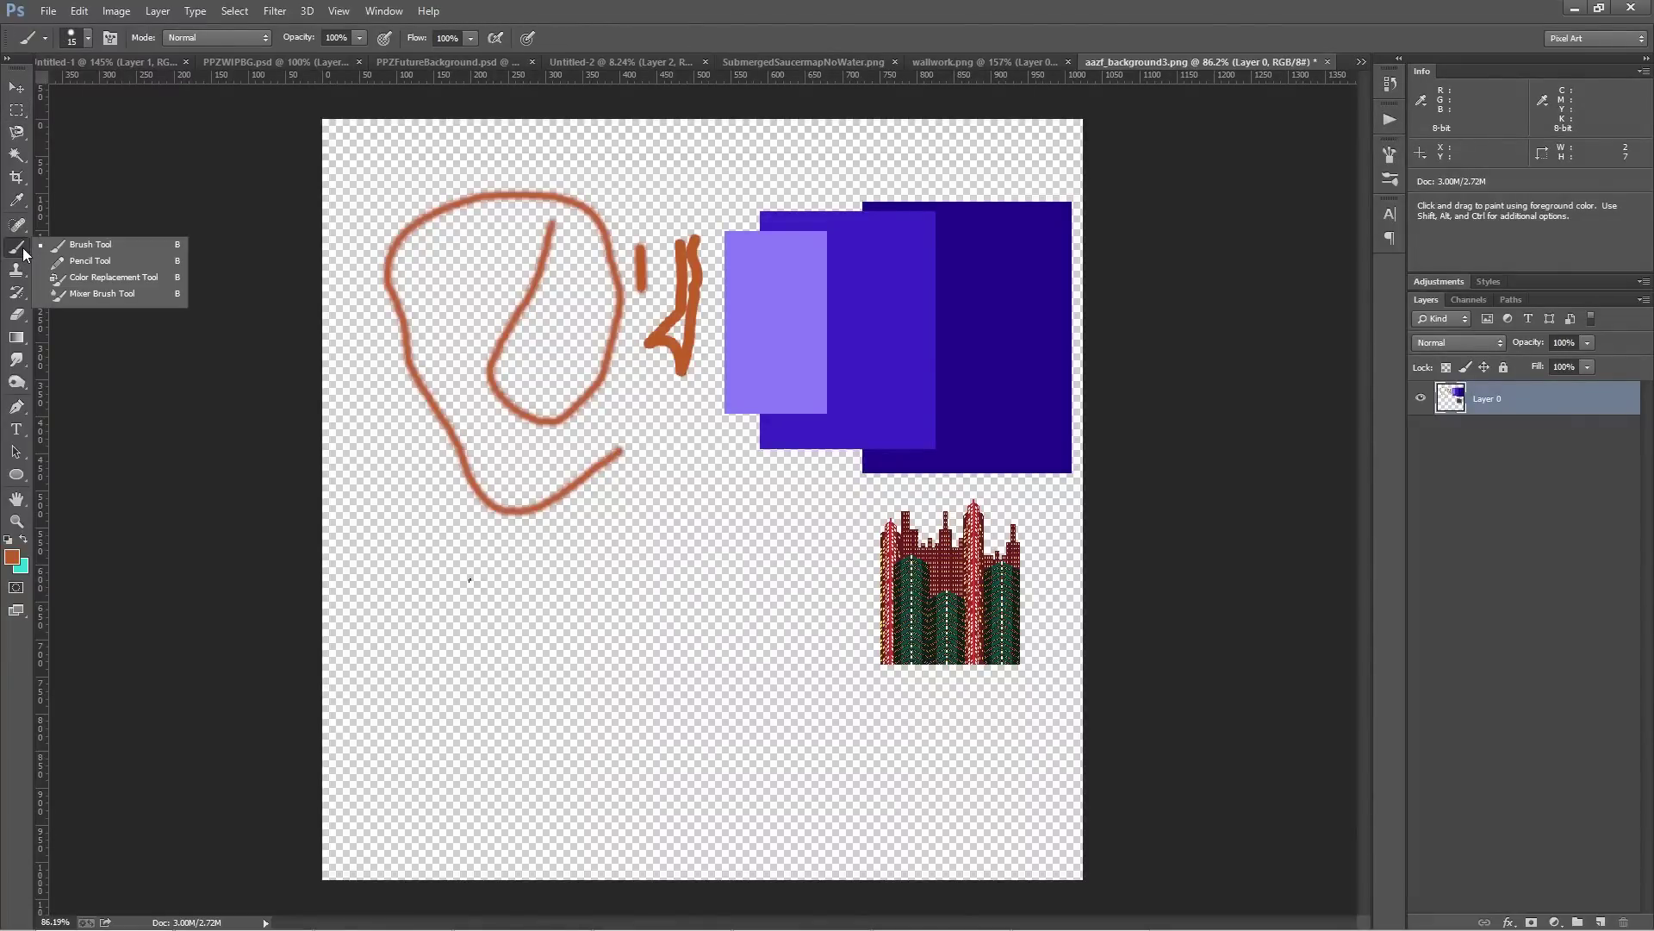
pyautogui.click(97, 270)
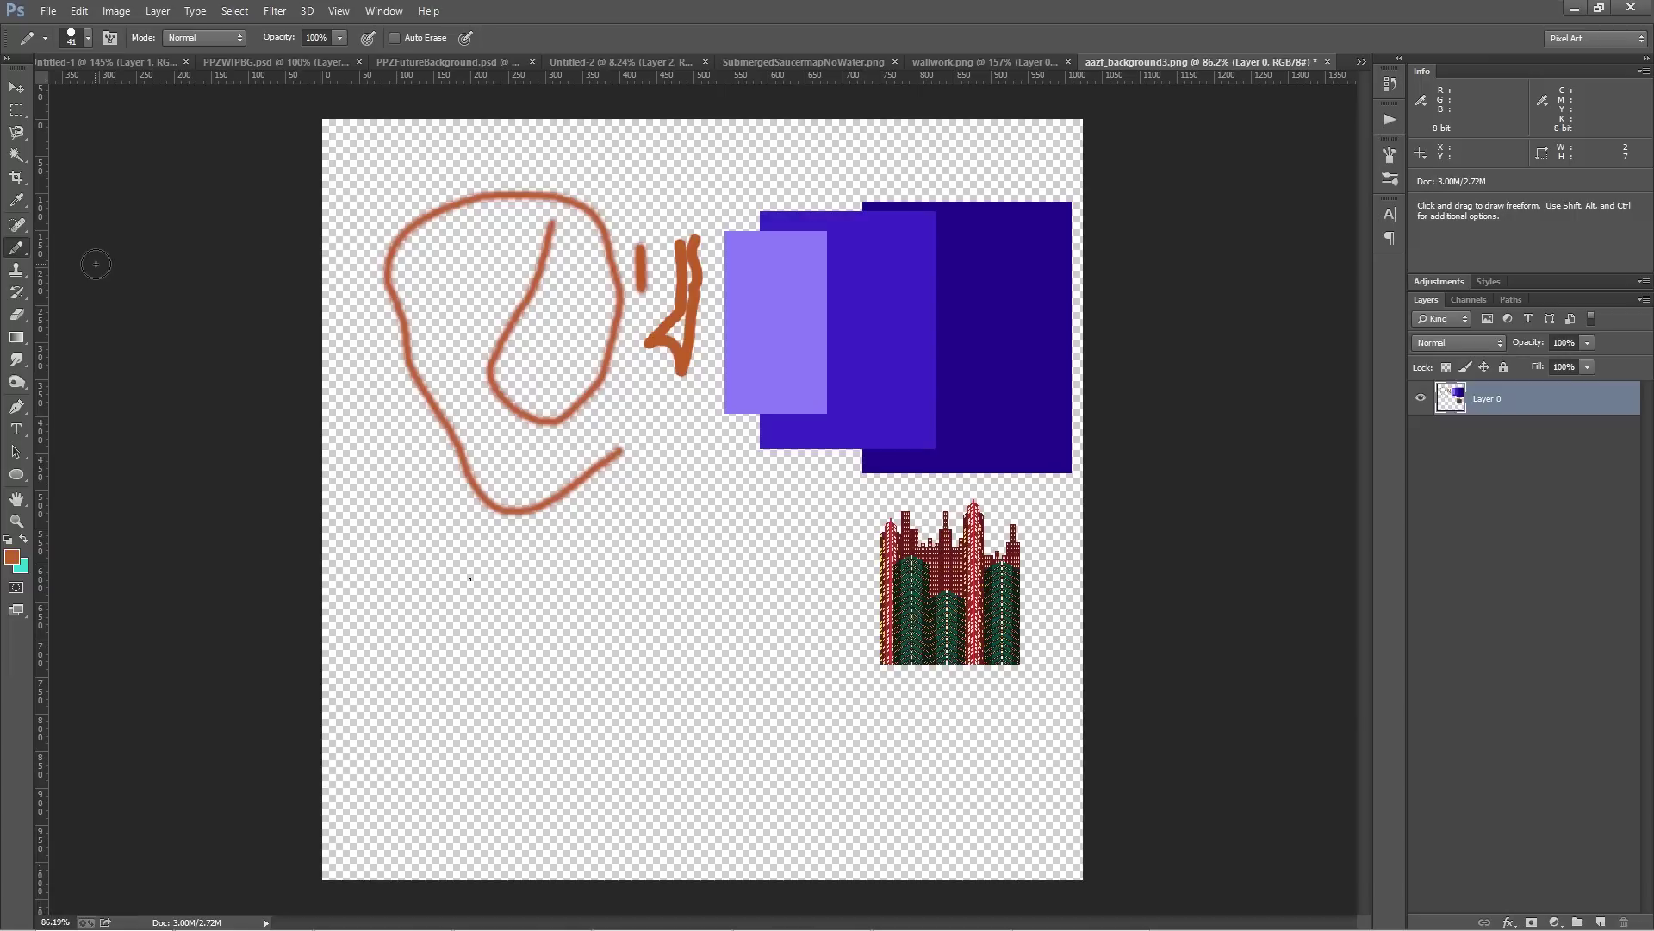
pyautogui.scroll(2, 637, 196)
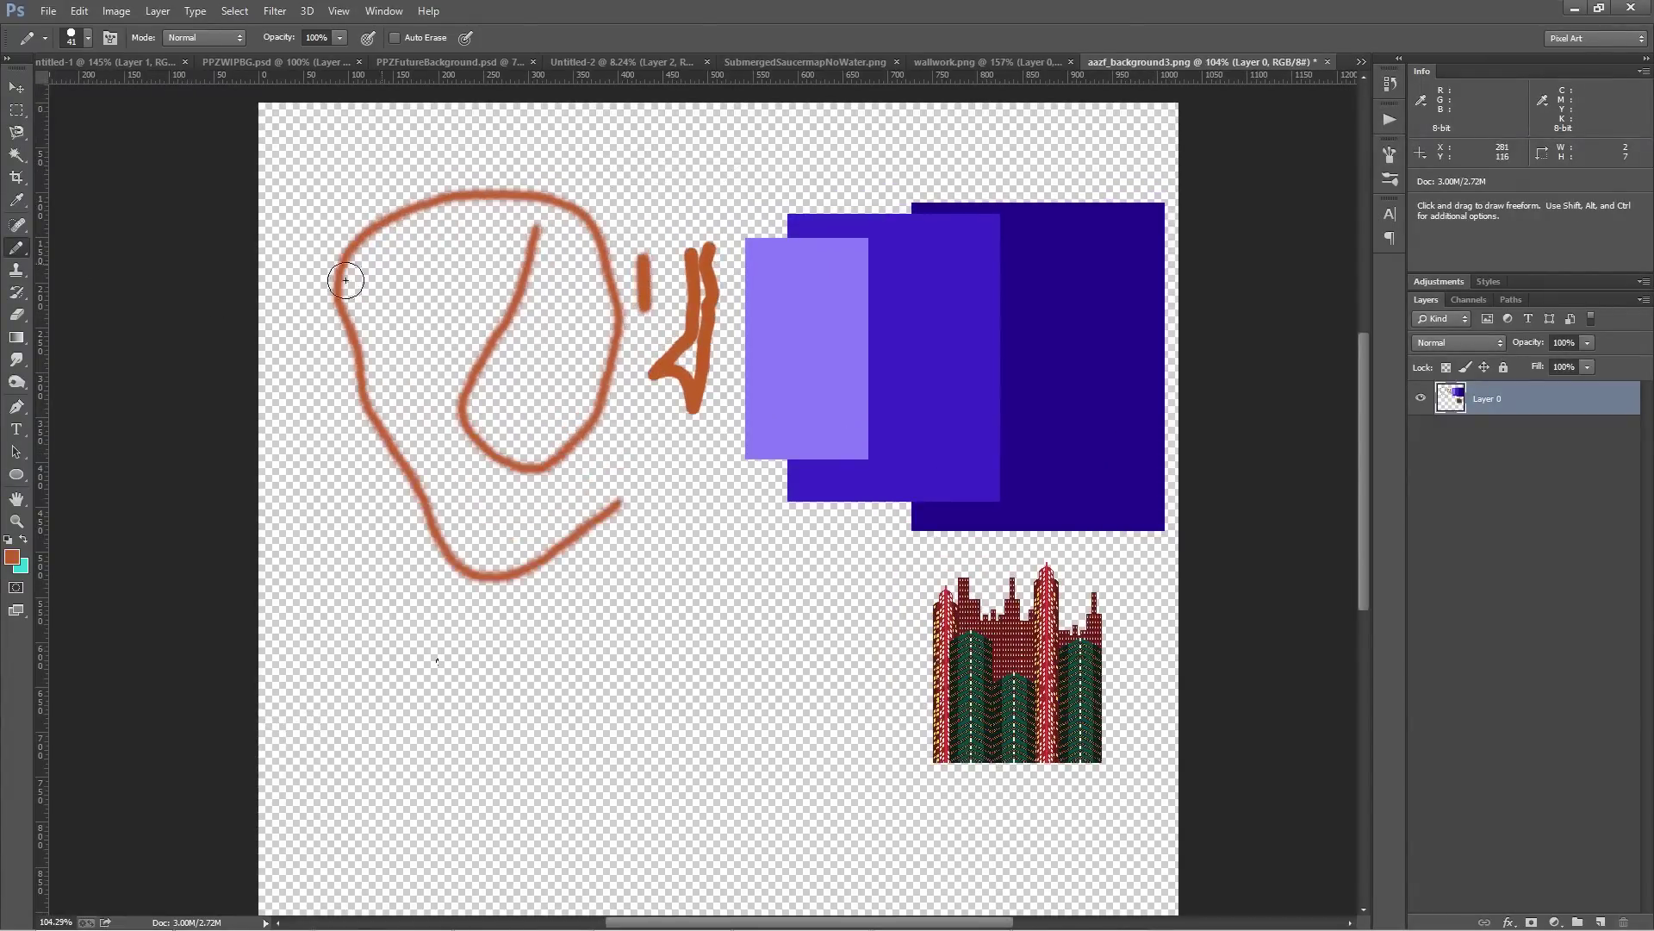
pyautogui.click(17, 110)
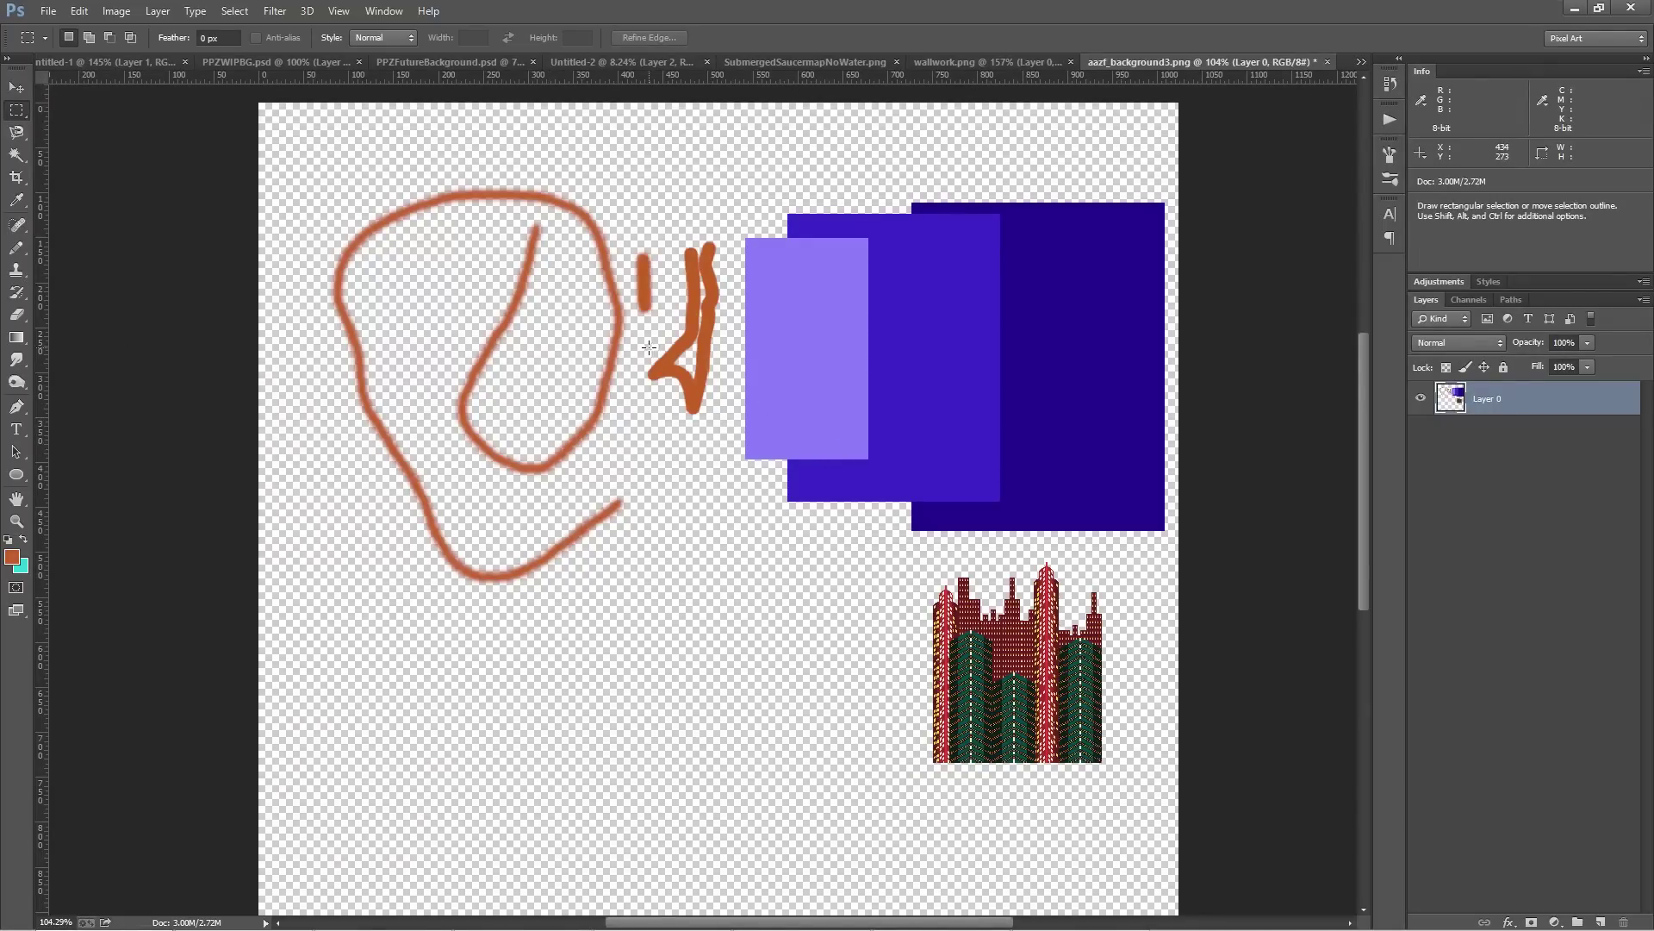
pyautogui.moveTo(287, 155); pyautogui.dragTo(469, 311)
pyautogui.click(138, 262)
pyautogui.click(1490, 476)
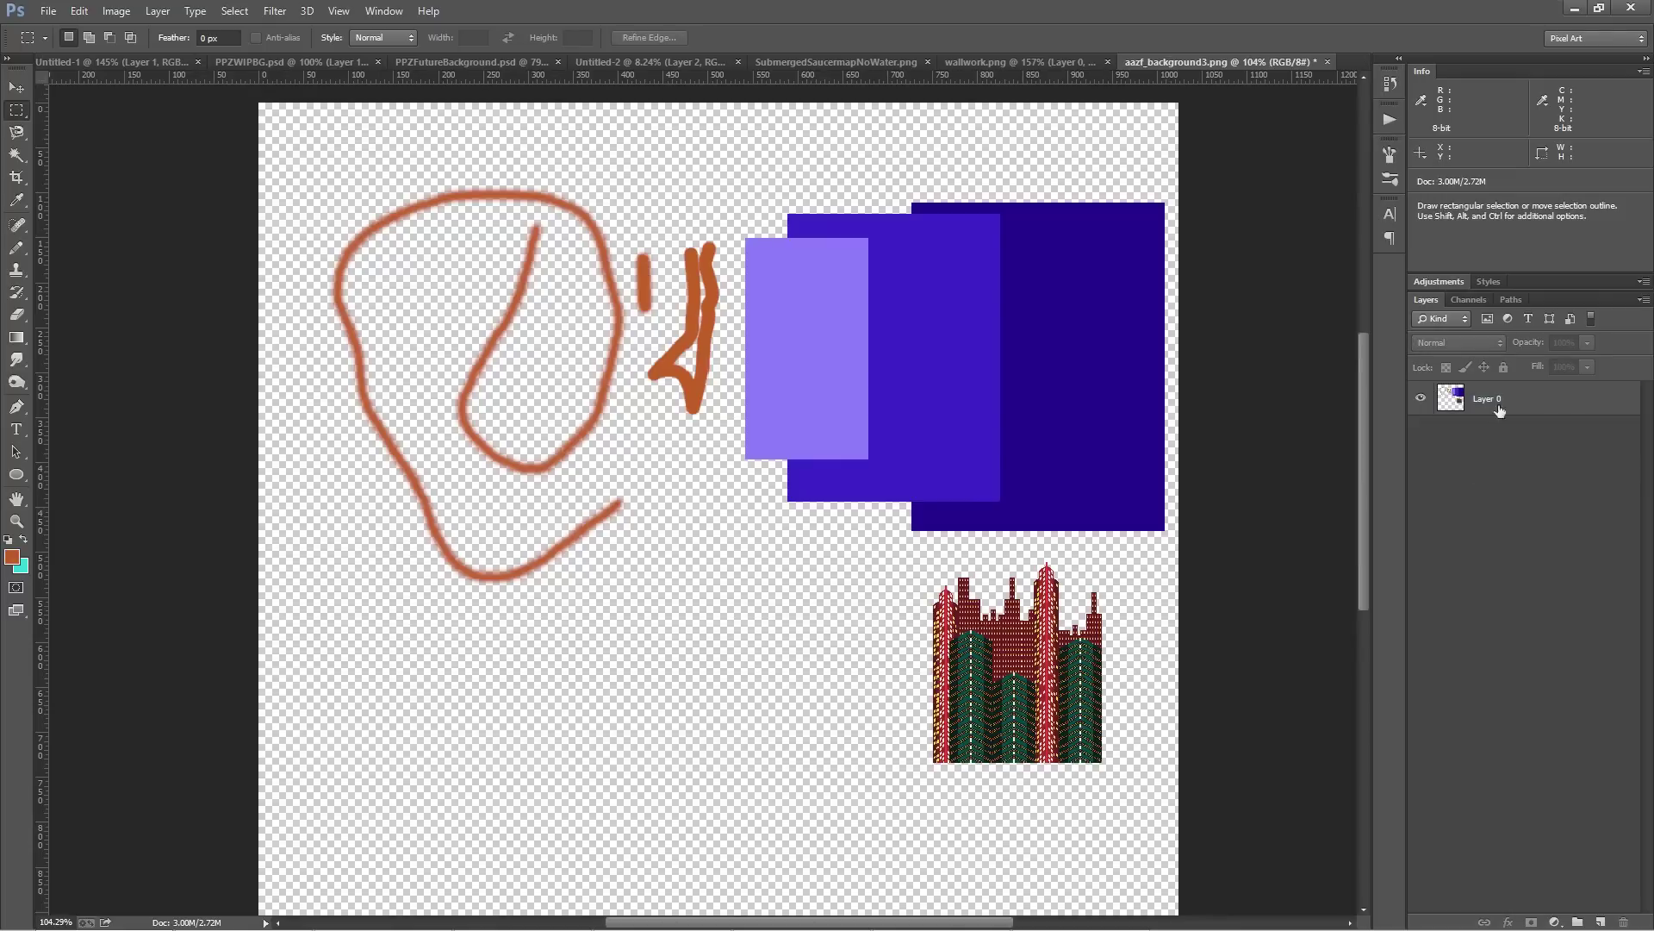
pyautogui.click(1510, 395)
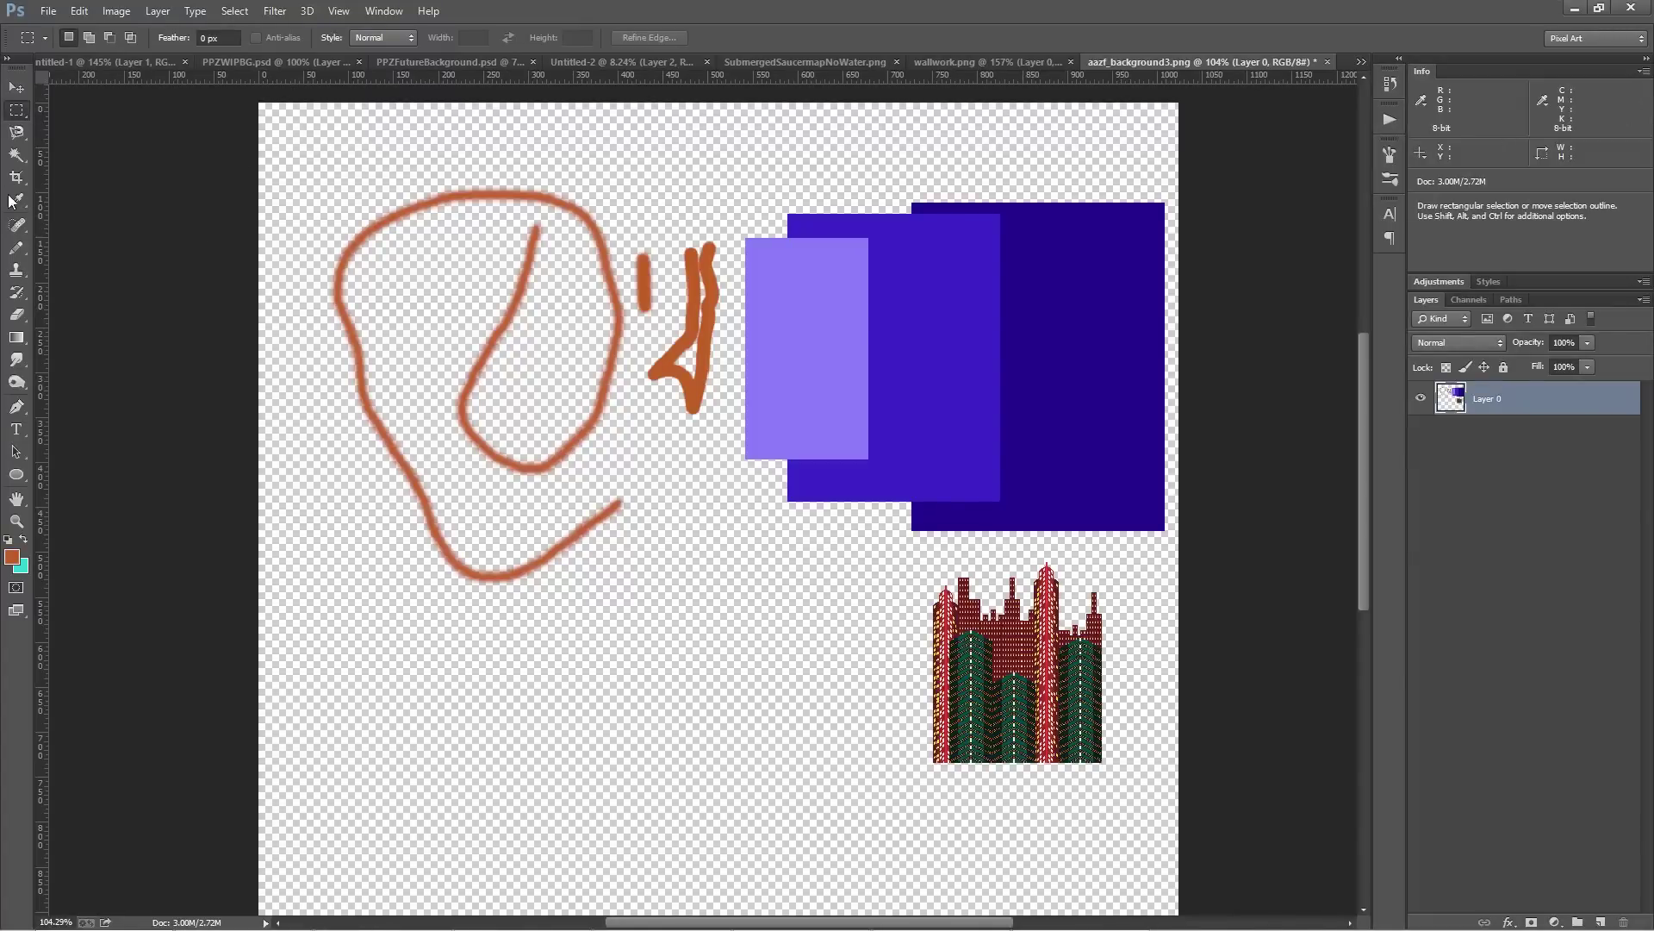
# Paint a large solid orange blob near the canvas top with the Pencil tool
pyautogui.click(18, 248)
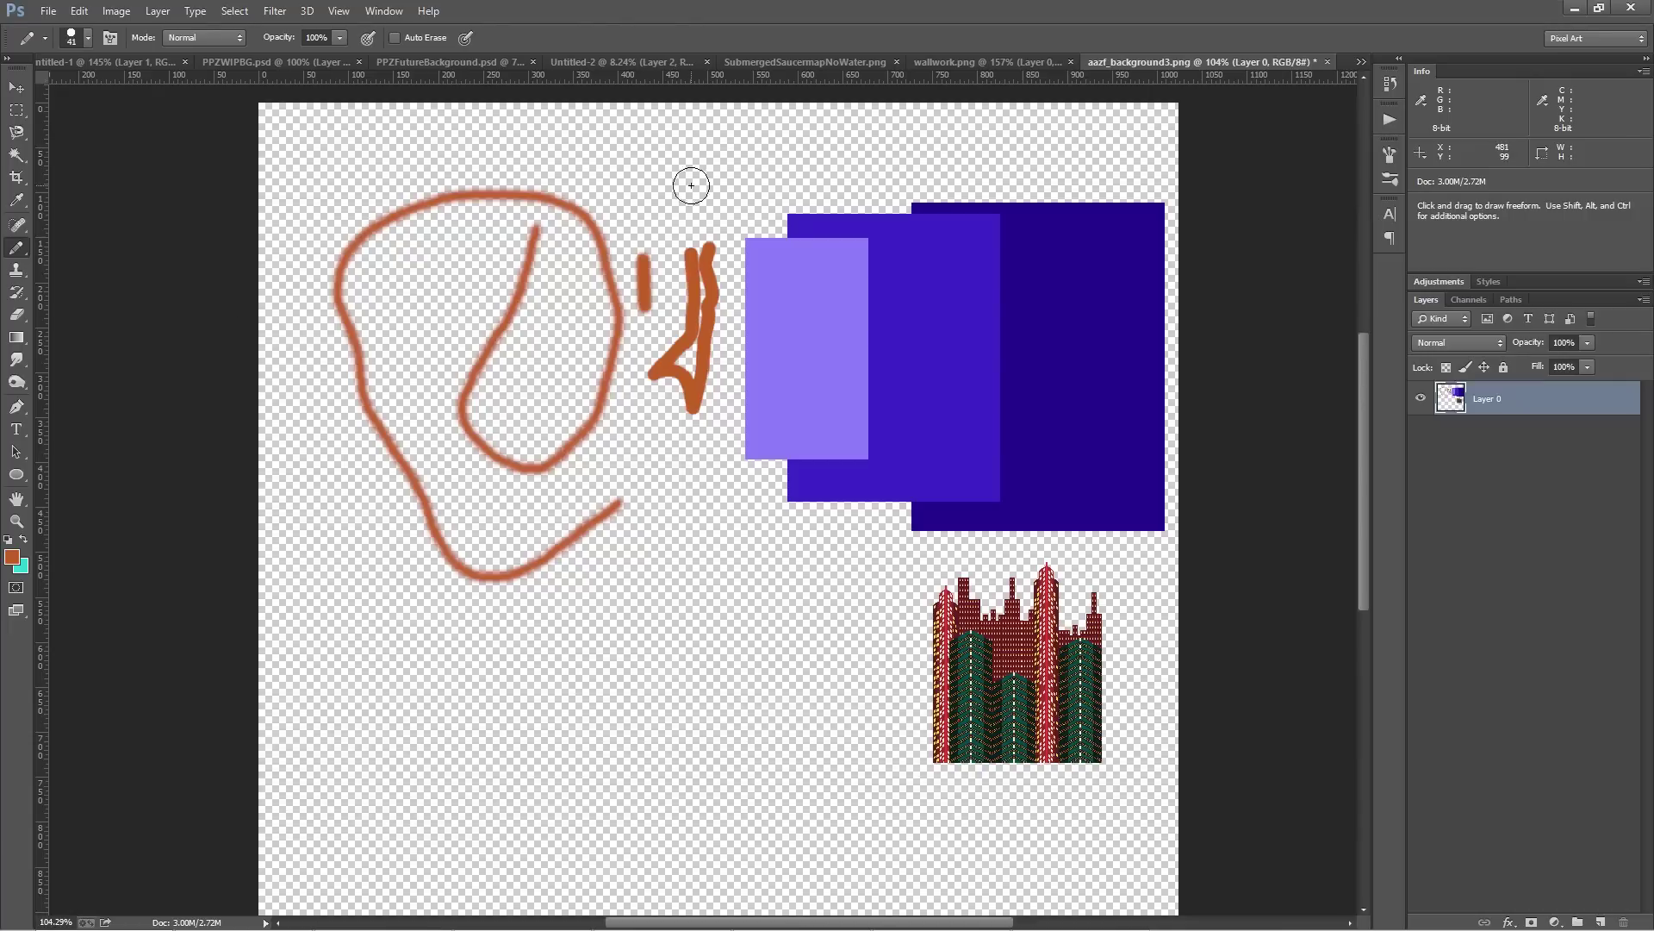
pyautogui.moveTo(693, 160)
pyautogui.mouseDown()
pyautogui.moveTo(648, 202)
pyautogui.moveTo(712, 174)
pyautogui.moveTo(661, 213)
pyautogui.moveTo(705, 210)
pyautogui.mouseUp()
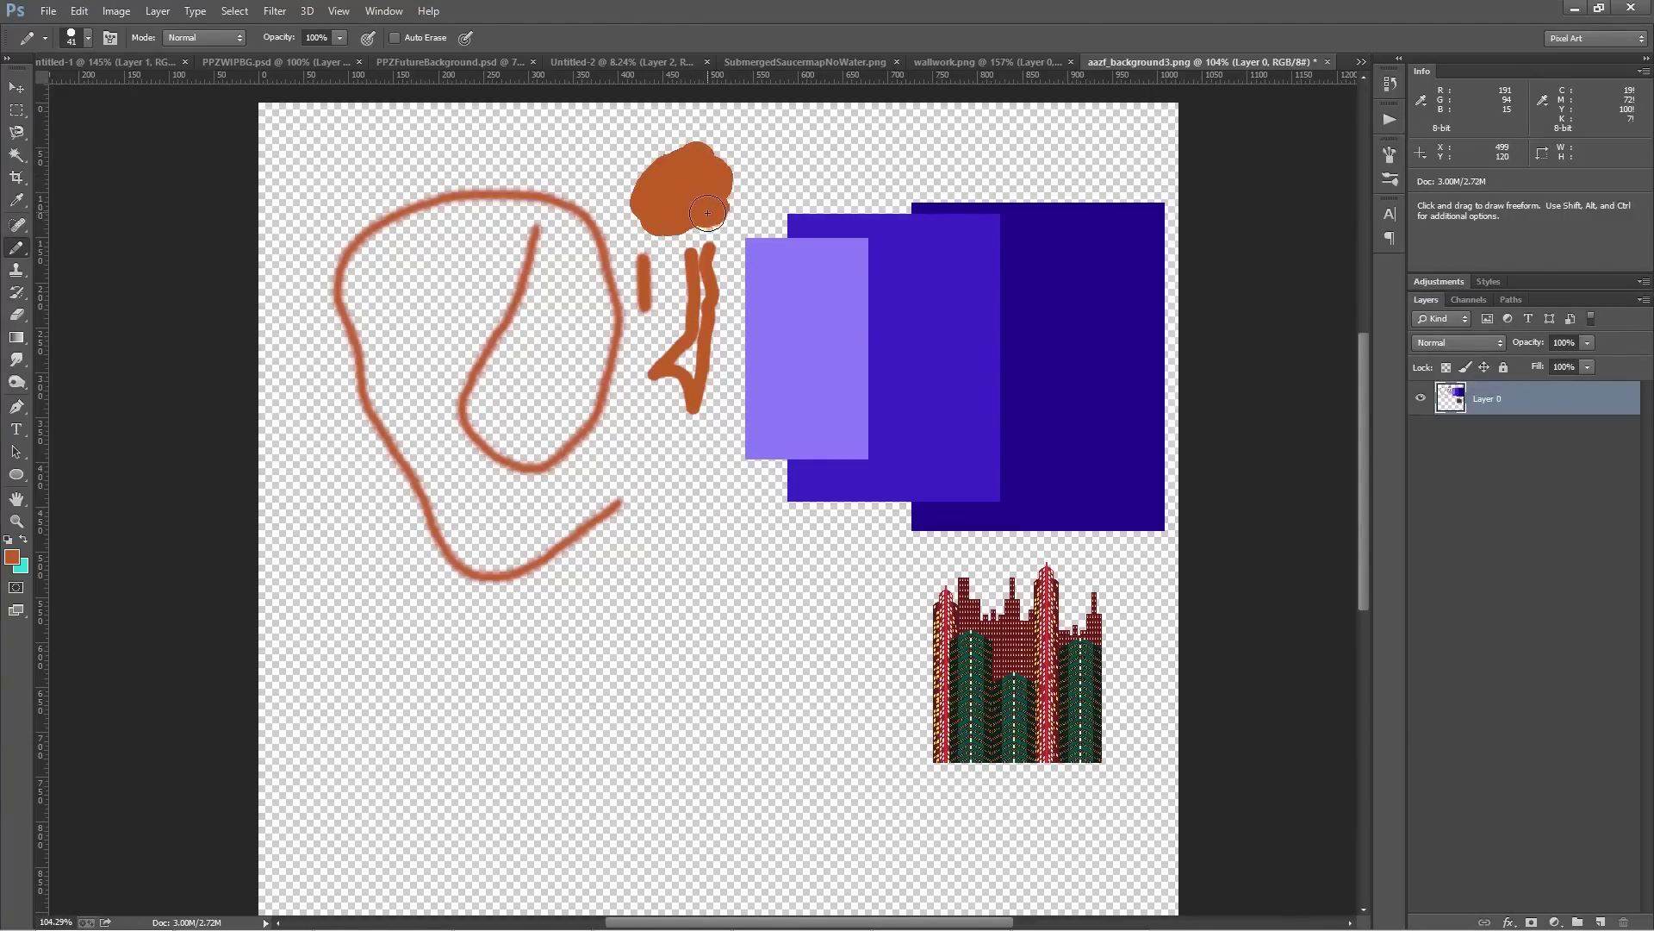
pyautogui.scroll(12, 708, 213)
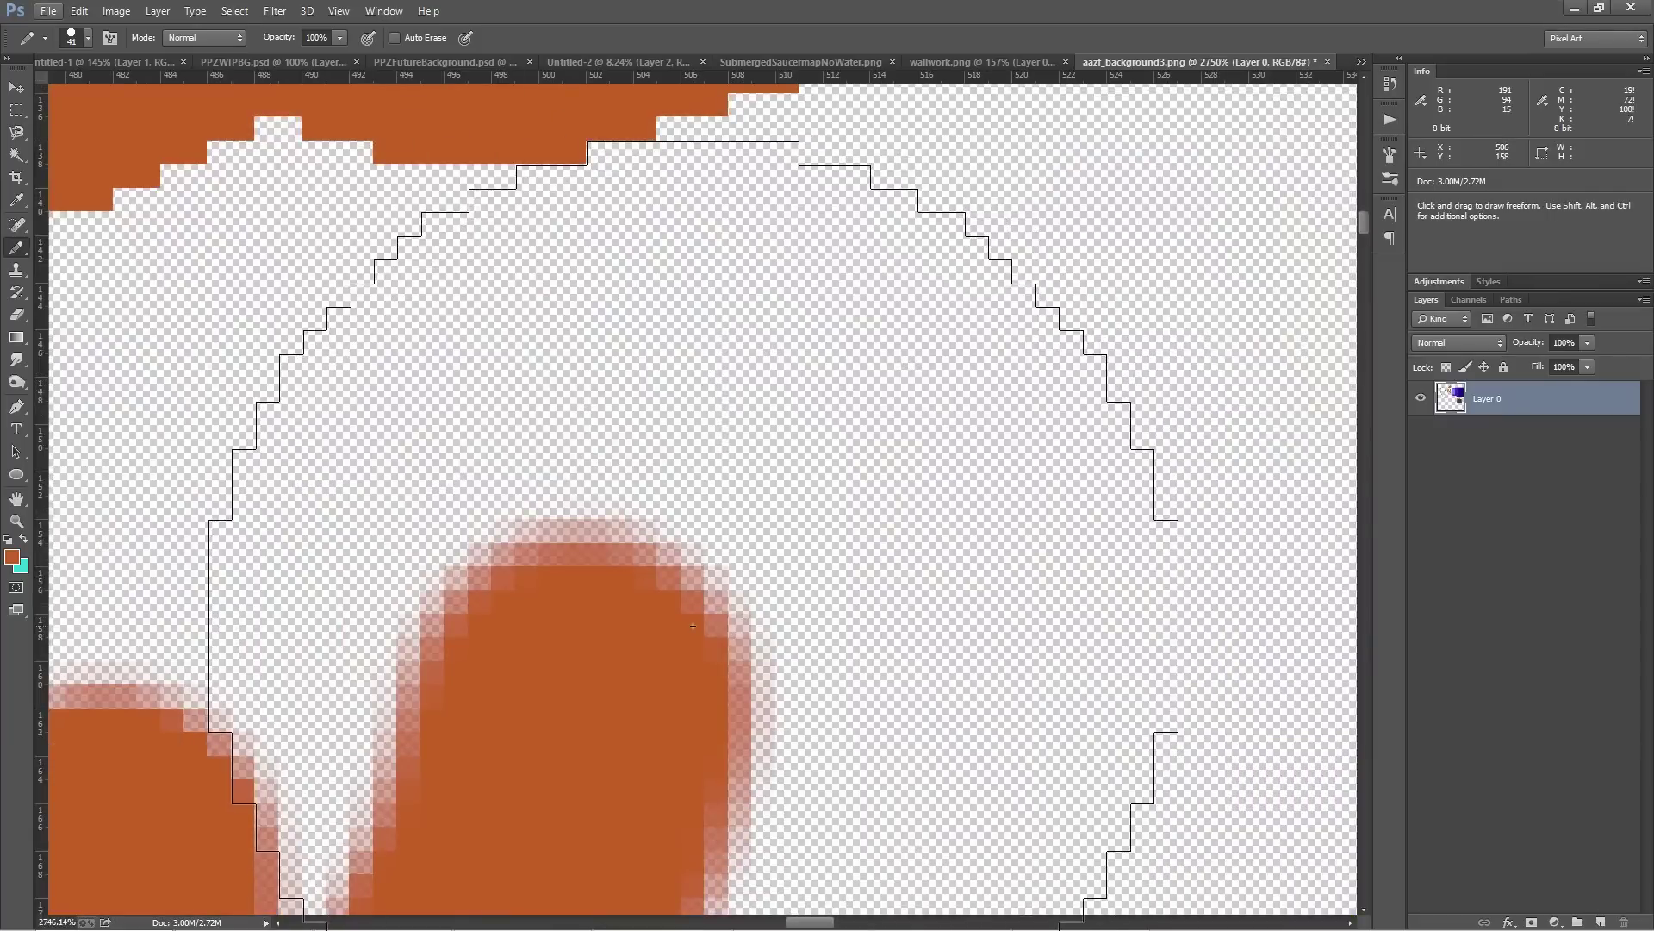
pyautogui.scroll(-3, 716, 622)
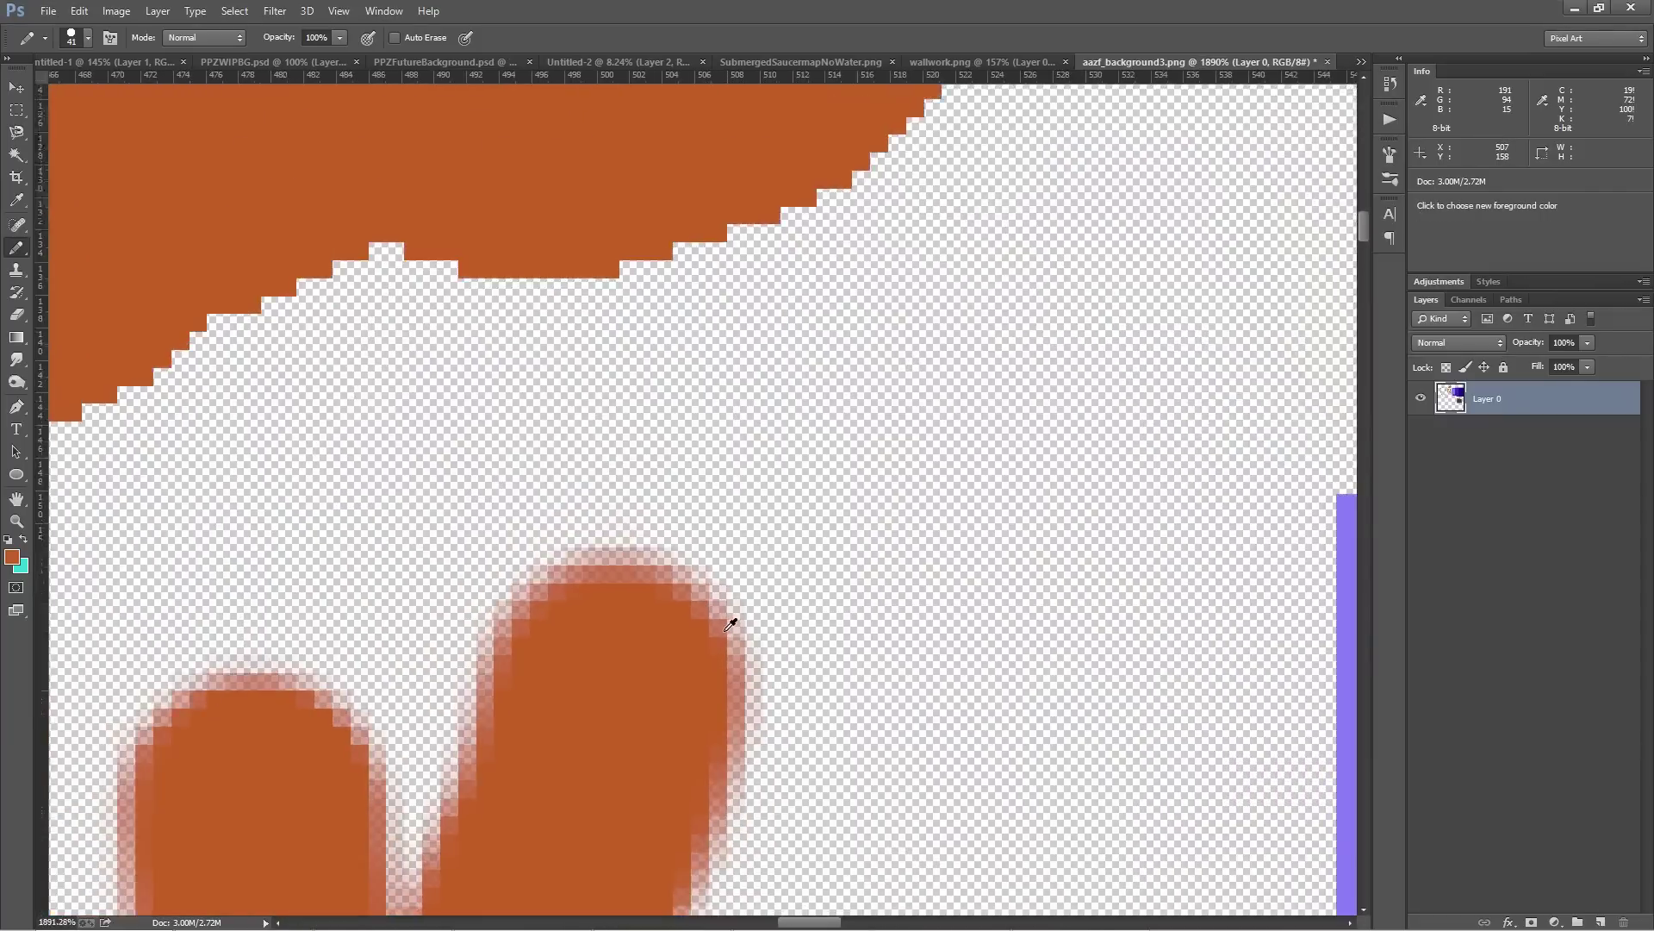
pyautogui.scroll(-8, 730, 622)
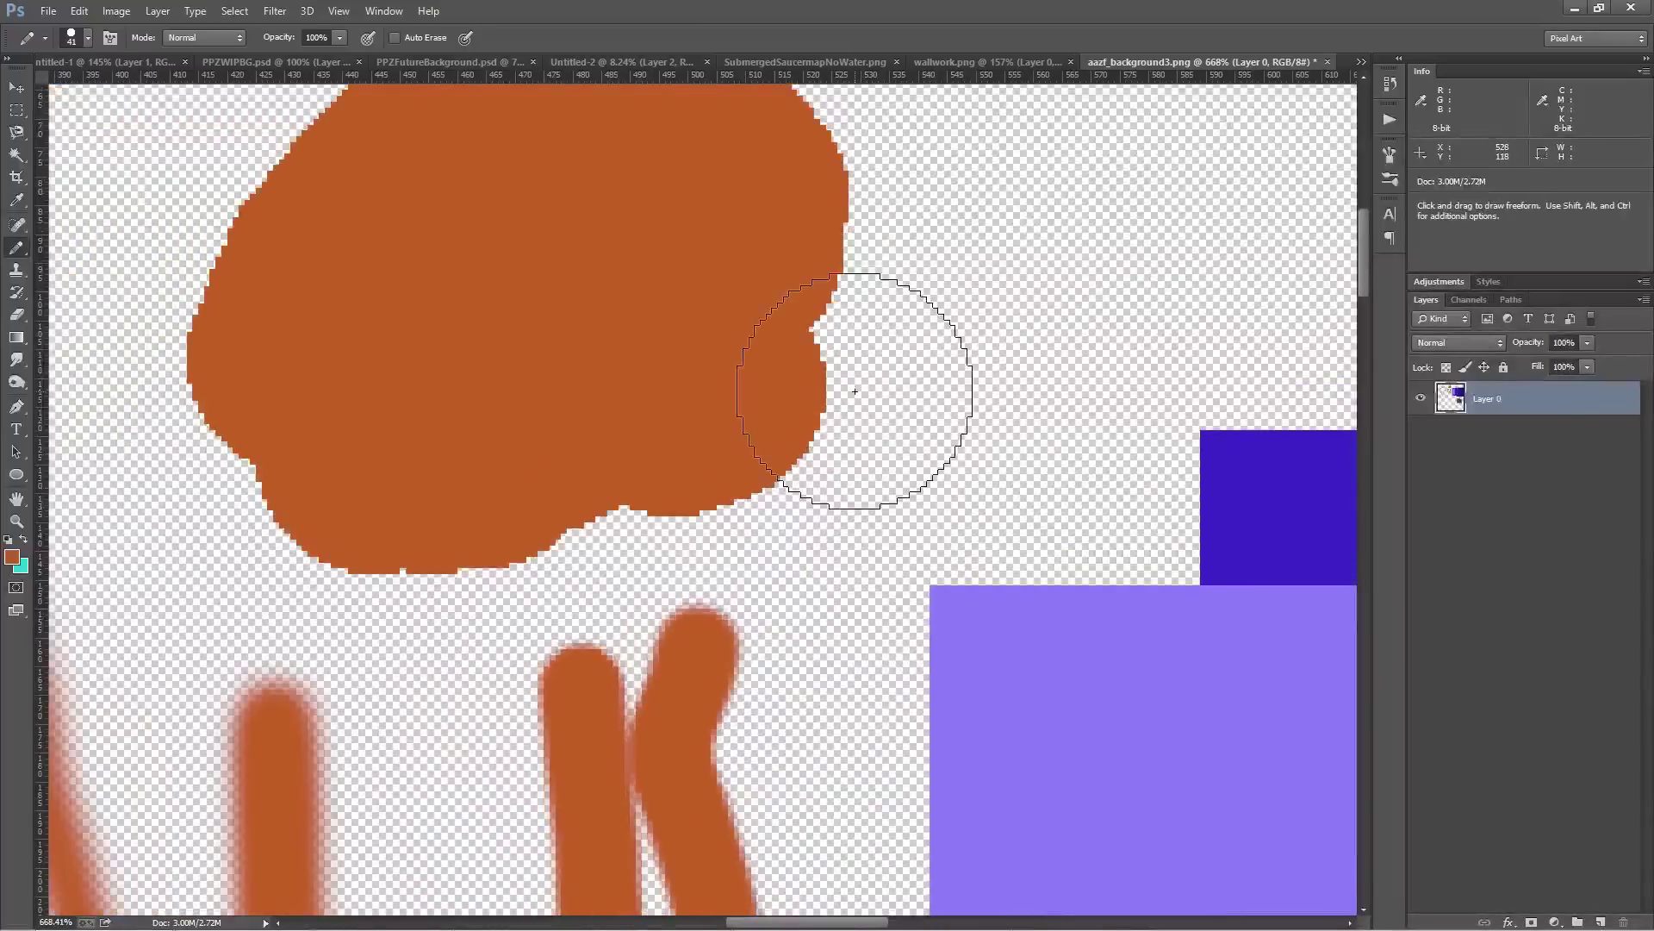
# Shrink the Pencil size down to 1 px with the bracket keys
pyautogui.press('[')
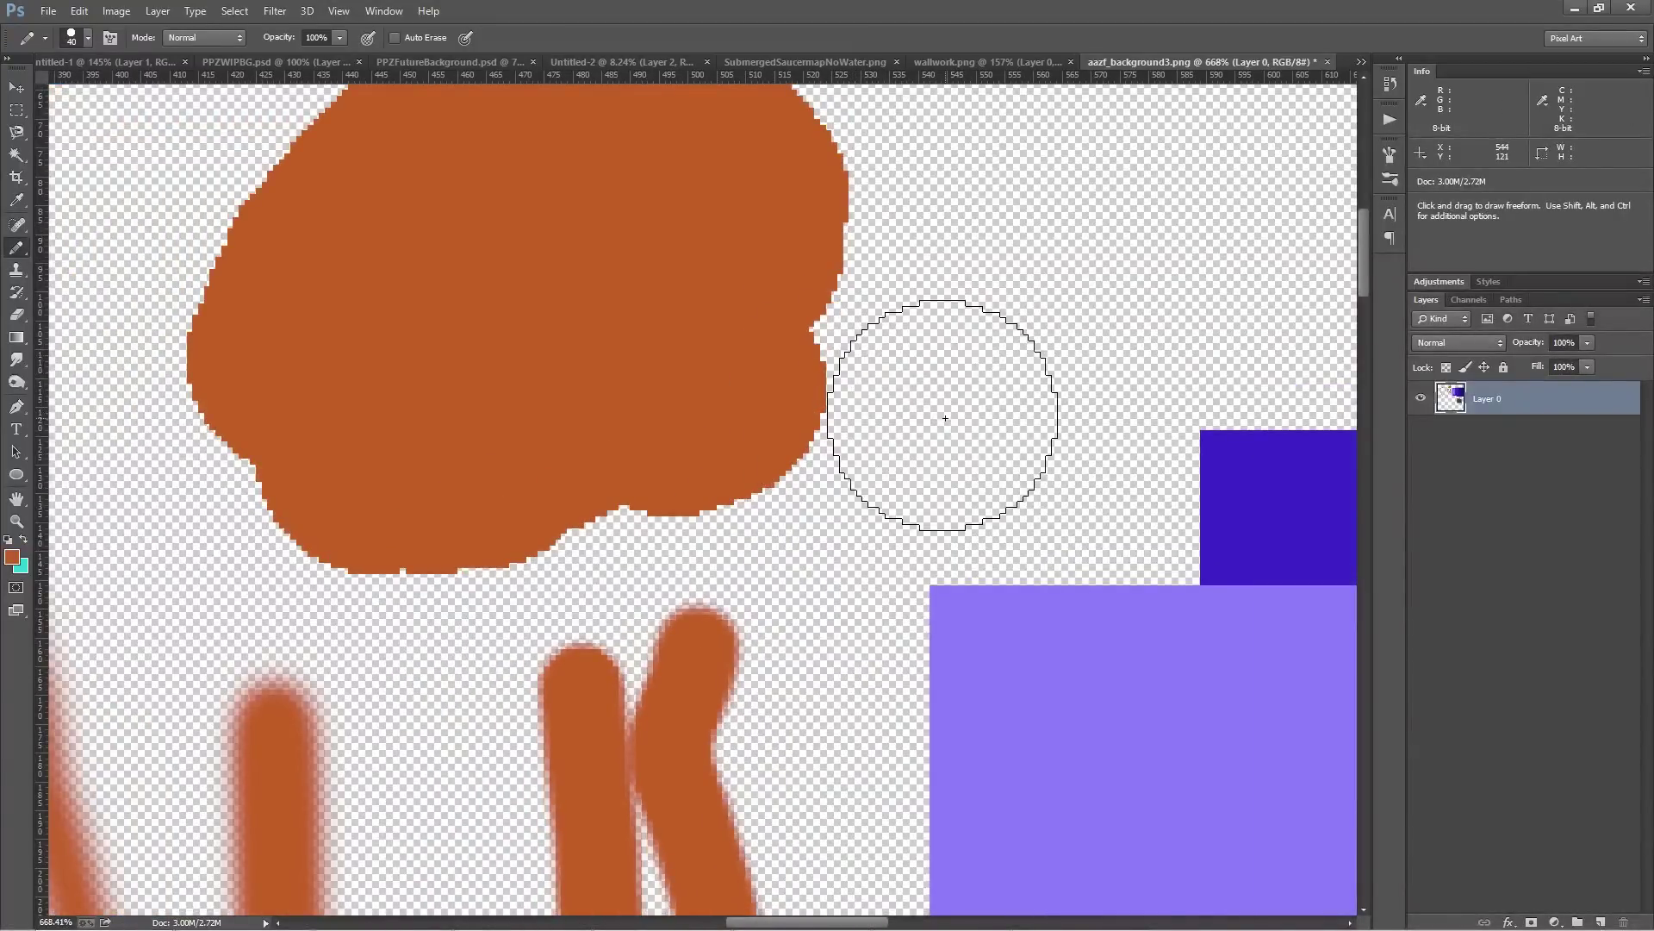
pyautogui.press('[')
pyautogui.press('[')
pyautogui.press('[')
pyautogui.press('[')
pyautogui.press('[')
pyautogui.press('[')
pyautogui.press('[')
pyautogui.press('[')
pyautogui.press('[')
pyautogui.press('[')
pyautogui.press('[')
pyautogui.press(']')
pyautogui.press(']')
pyautogui.press(']')
pyautogui.press(']')
pyautogui.press(']')
pyautogui.press(']')
pyautogui.press(']')
pyautogui.press(']')
pyautogui.press(']')
pyautogui.press(']')
pyautogui.press(']')
pyautogui.press(']')
pyautogui.press(']')
pyautogui.press(']')
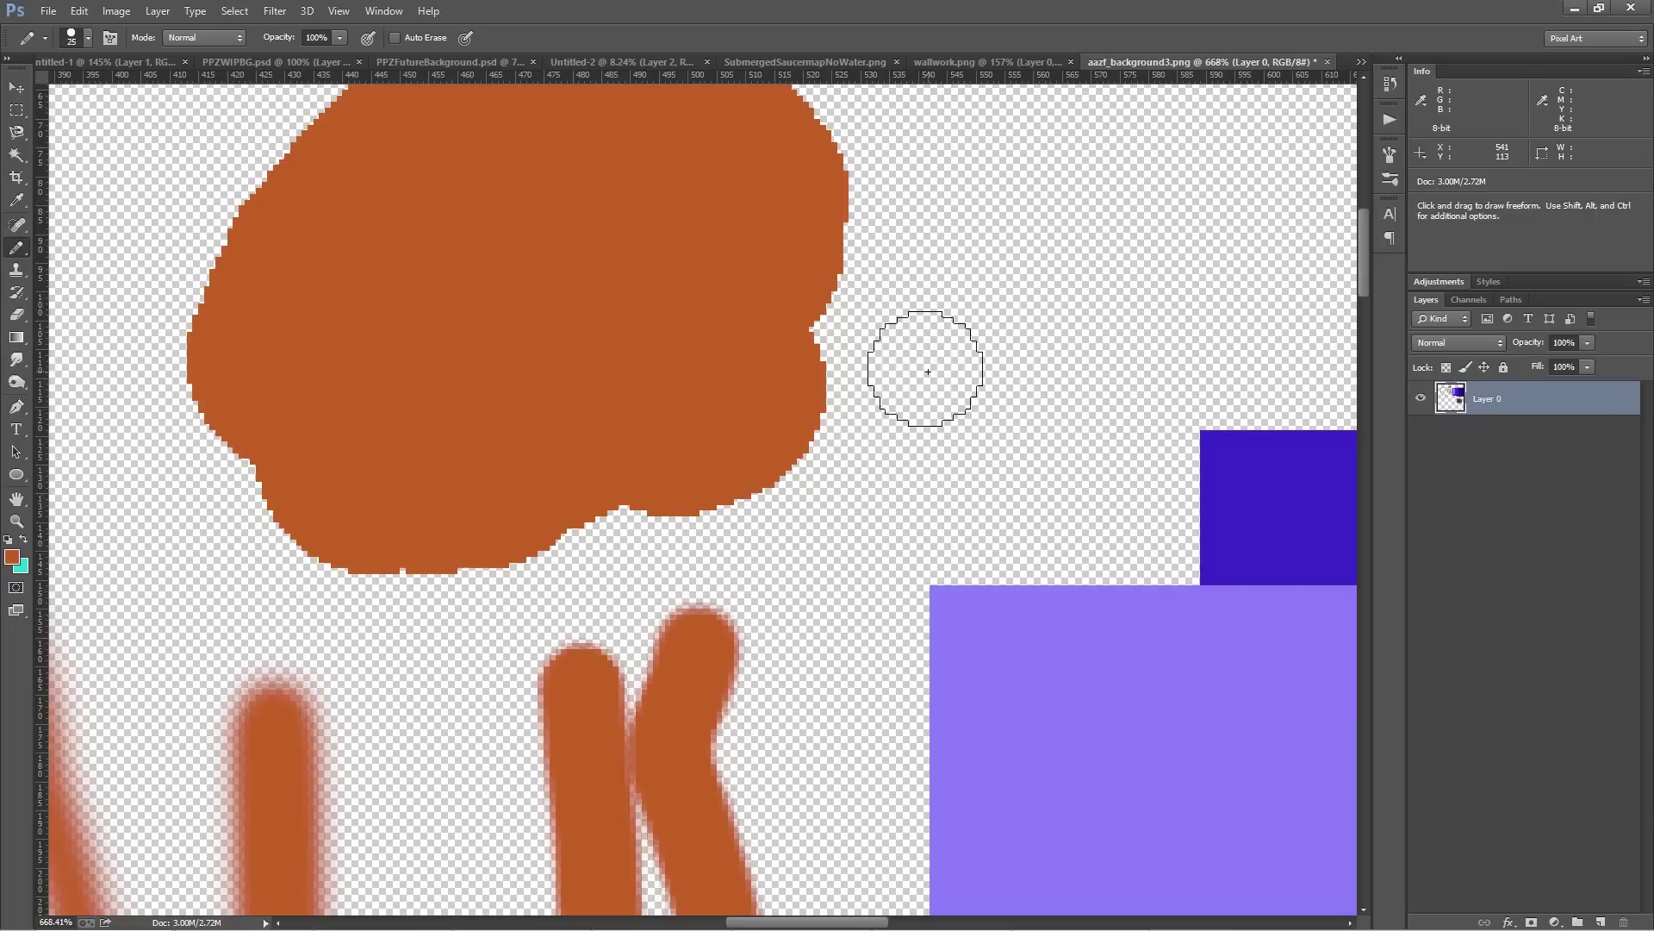
pyautogui.press('[')
pyautogui.press('[')
pyautogui.press('[')
pyautogui.press('[')
pyautogui.press('[')
pyautogui.press('[')
pyautogui.press('[')
pyautogui.press('[')
pyautogui.press('[')
pyautogui.press('[')
pyautogui.press('[')
pyautogui.press('[')
pyautogui.press('[')
pyautogui.press('[')
pyautogui.press('[')
# Set the Pencil Size to 1 px in the brush preset picker
pyautogui.click(89, 38)
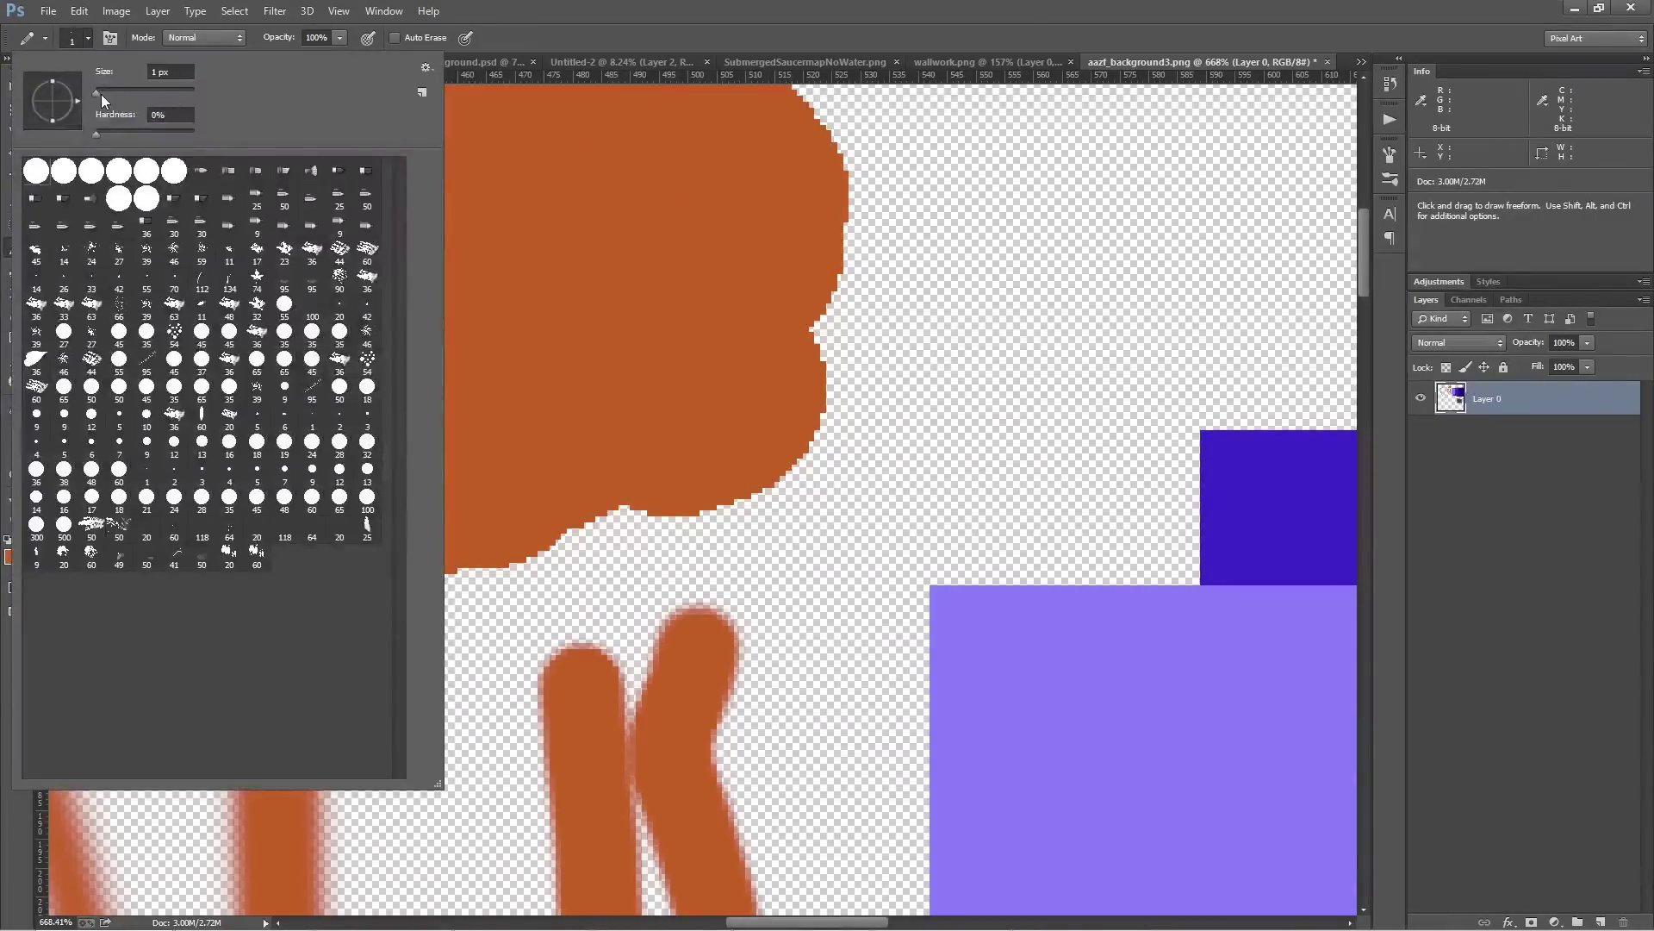
pyautogui.moveTo(97, 91); pyautogui.dragTo(137, 90)
pyautogui.moveTo(295, 95); pyautogui.dragTo(291, 95)
pyautogui.write('1')
pyautogui.press('Return')
# Draw a thin 1-pixel orange spiral just right of the orange blob
pyautogui.moveTo(1015, 192)
pyautogui.mouseDown()
pyautogui.moveTo(965, 253)
pyautogui.moveTo(982, 328)
pyautogui.moveTo(1074, 328)
pyautogui.moveTo(1091, 278)
pyautogui.mouseUp()
pyautogui.scroll(4, 1092, 271)
pyautogui.moveTo(786, 172)
pyautogui.mouseDown()
pyautogui.moveTo(808, 266)
pyautogui.moveTo(1000, 249)
pyautogui.moveTo(1150, 195)
pyautogui.moveTo(1178, 375)
pyautogui.moveTo(938, 556)
pyautogui.moveTo(497, 420)
pyautogui.moveTo(441, 204)
pyautogui.mouseUp()
pyautogui.scroll(-5, 435, 258)
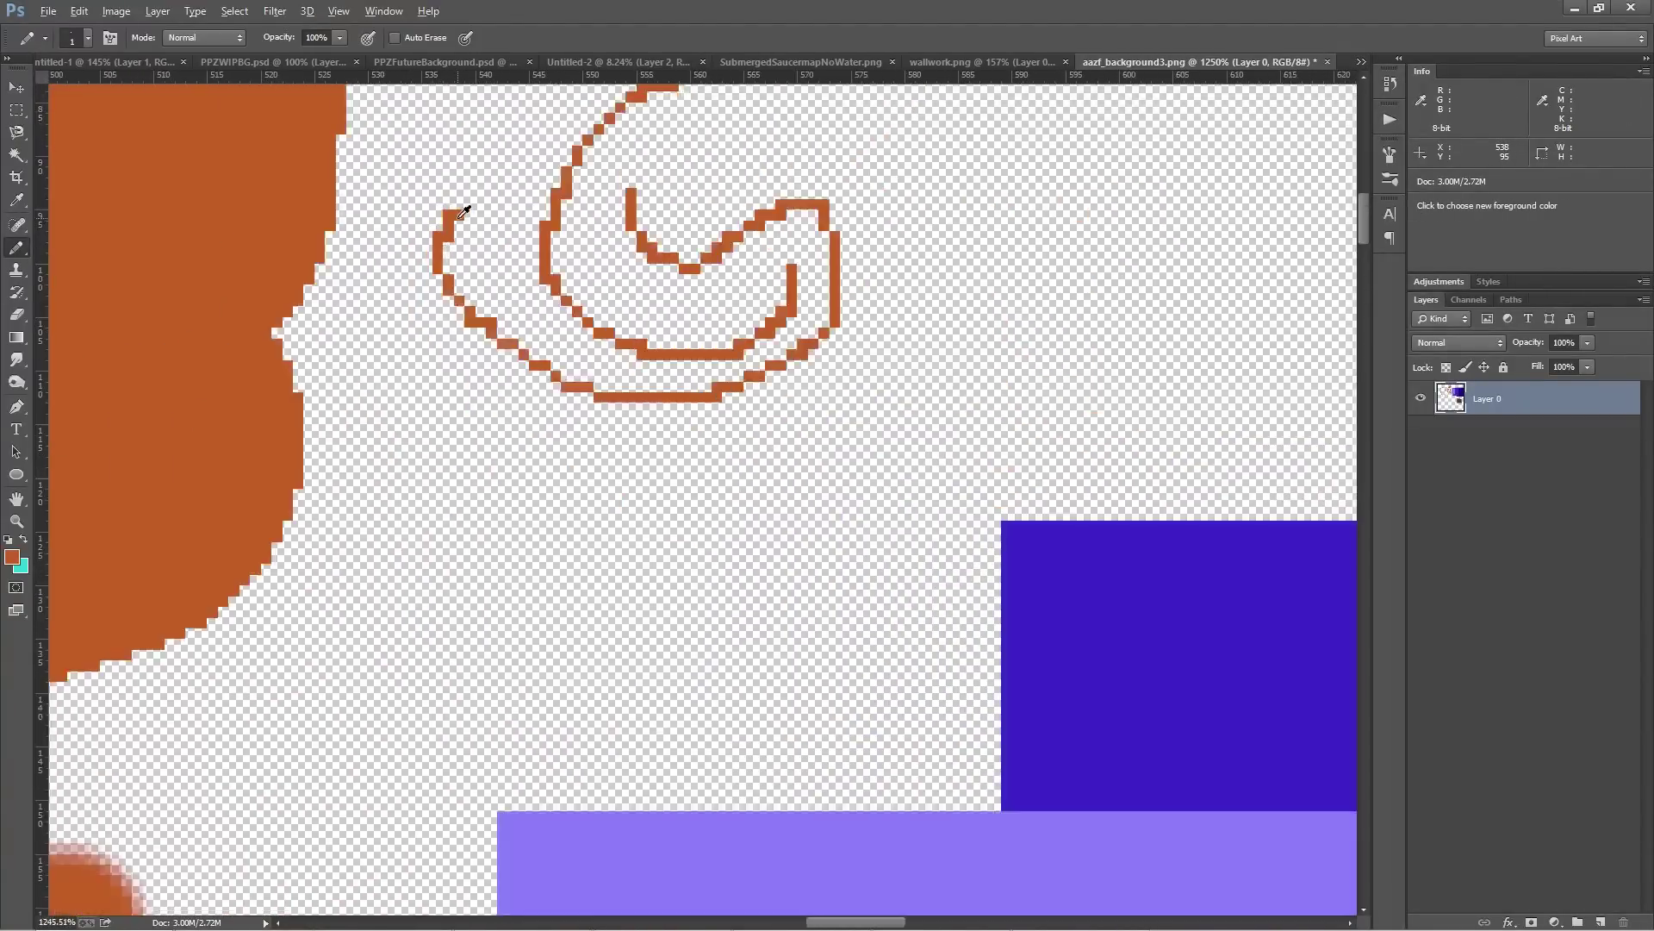
pyautogui.scroll(-4, 433, 286)
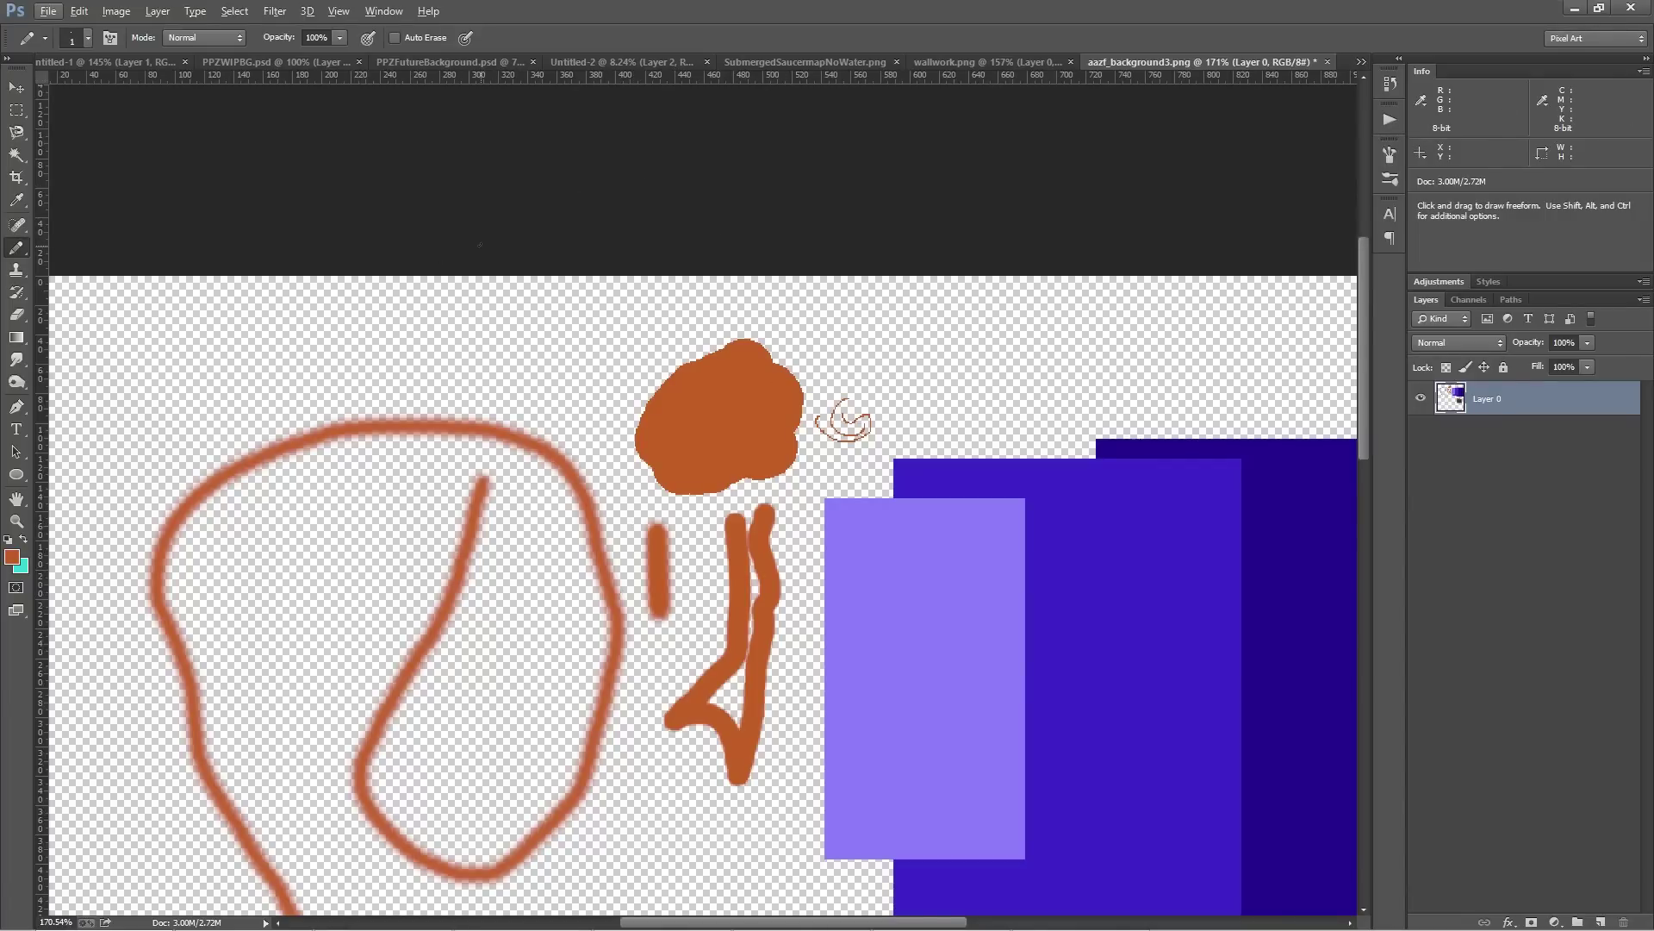
# Make magenta the foreground colour, then undo a trial magenta line
pyautogui.click(13, 557)
pyautogui.moveTo(1184, 317); pyautogui.dragTo(1292, 342)
pyautogui.click(1497, 252)
pyautogui.moveTo(265, 353)
pyautogui.mouseDown()
pyautogui.moveTo(175, 421)
pyautogui.moveTo(332, 421)
pyautogui.moveTo(444, 369)
pyautogui.moveTo(613, 353)
pyautogui.mouseUp()
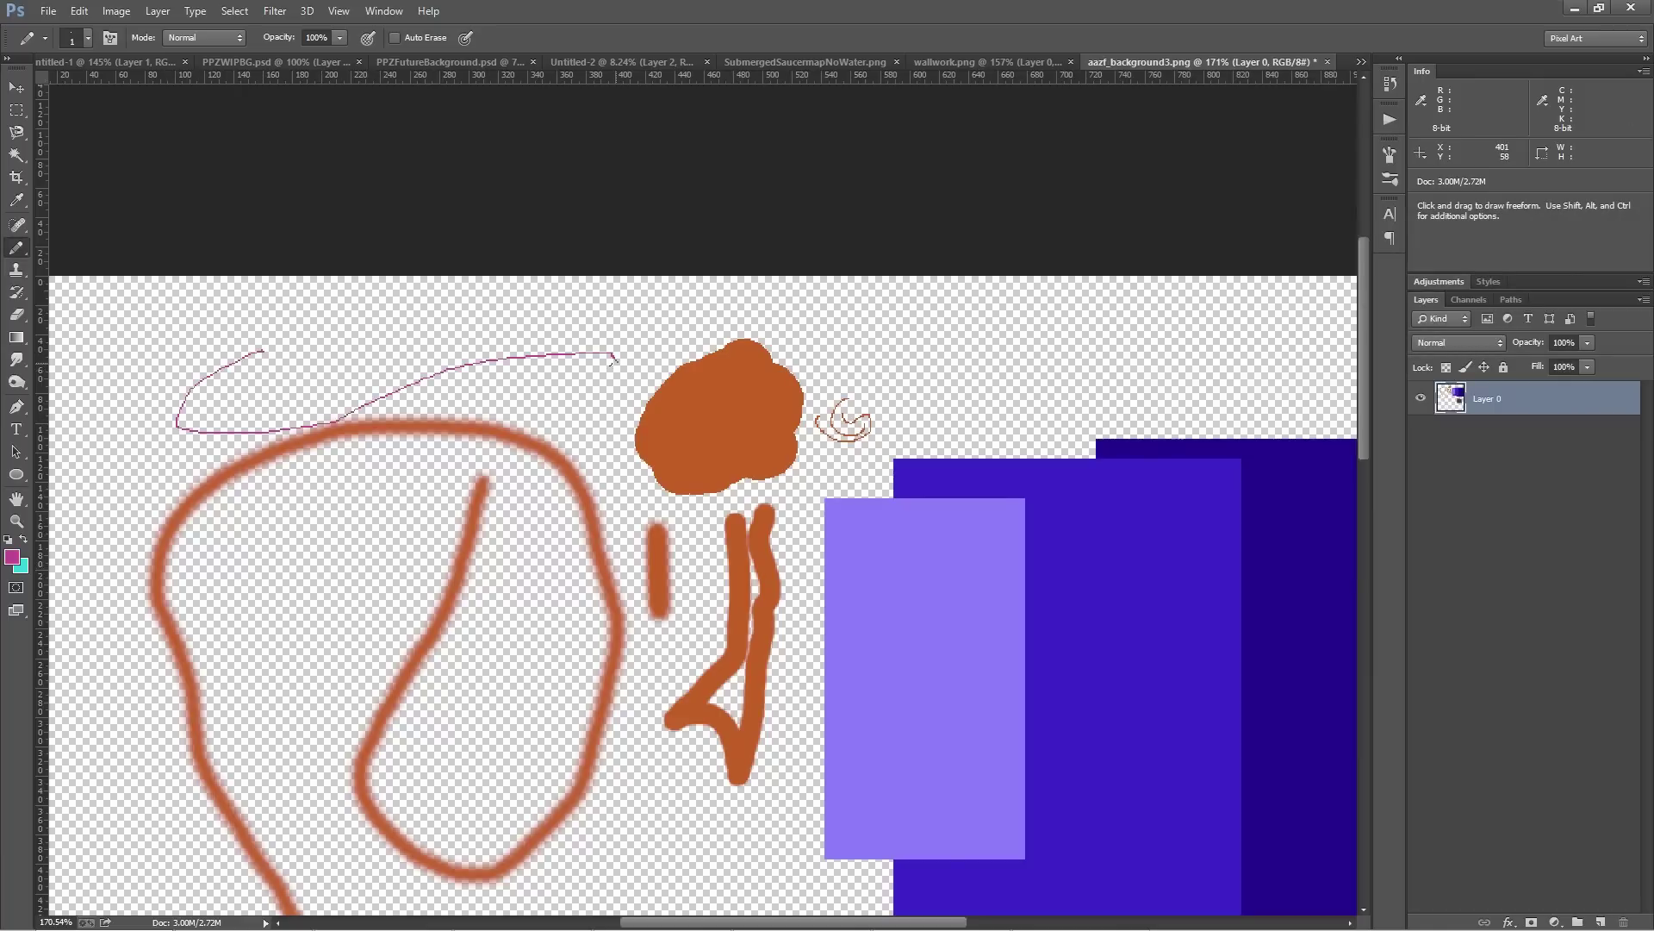
pyautogui.hotkey('ctrl', 'z')
# Open the background colour chooser and cancel it, leaving the background colour unchanged
pyautogui.click(20, 566)
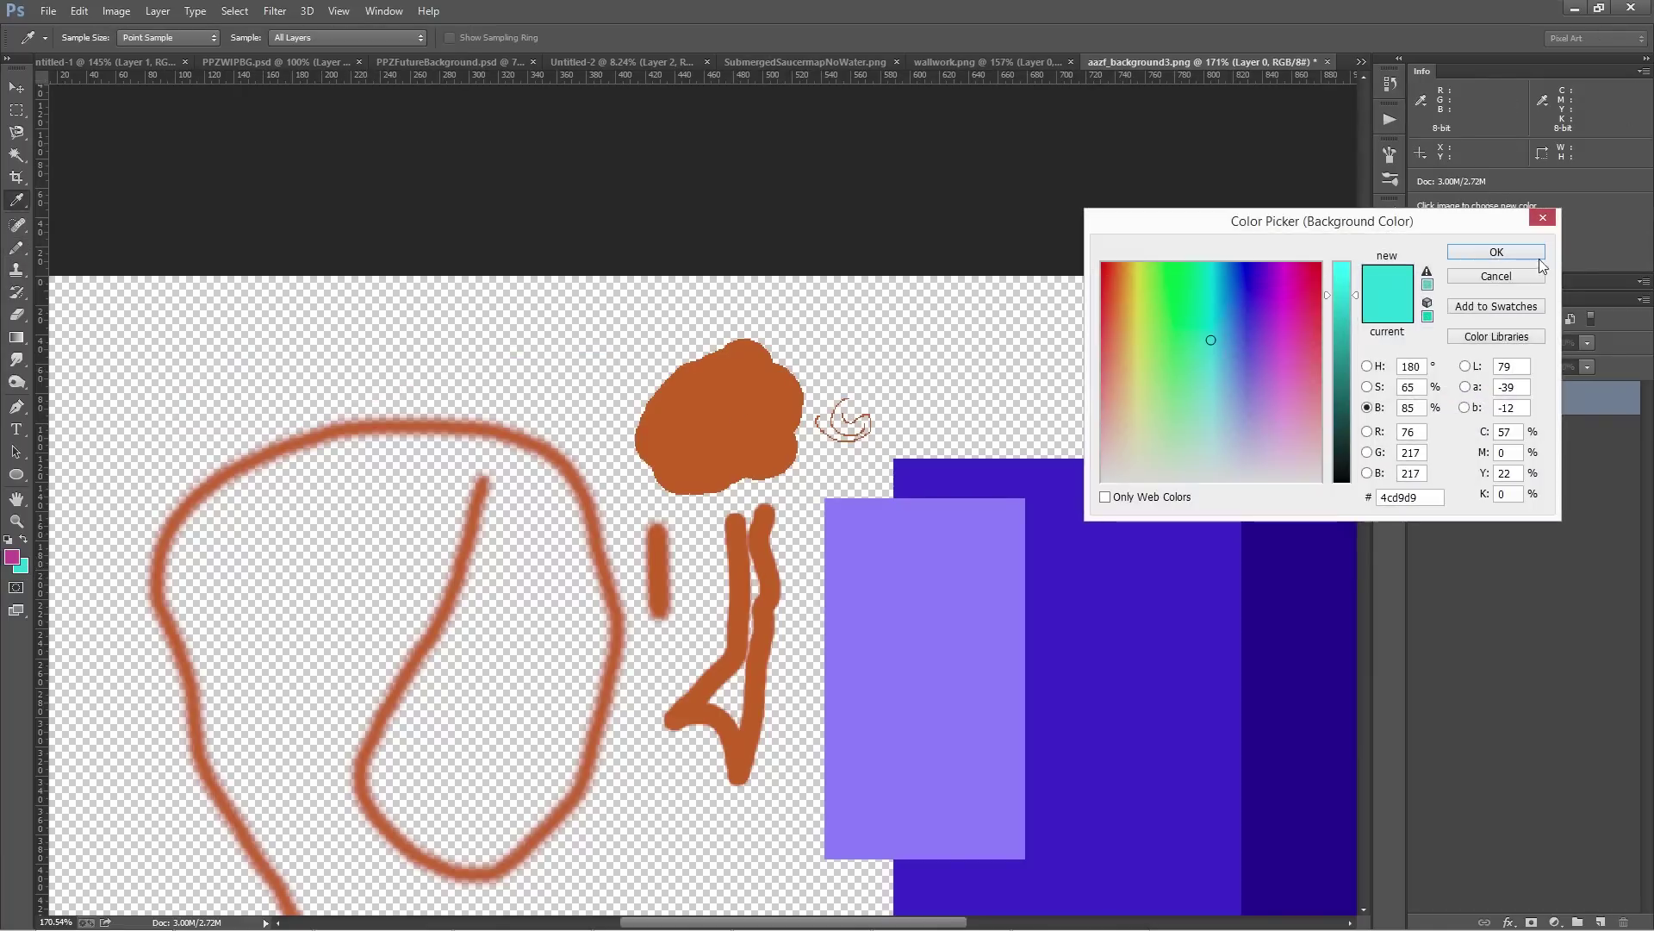
pyautogui.click(1521, 275)
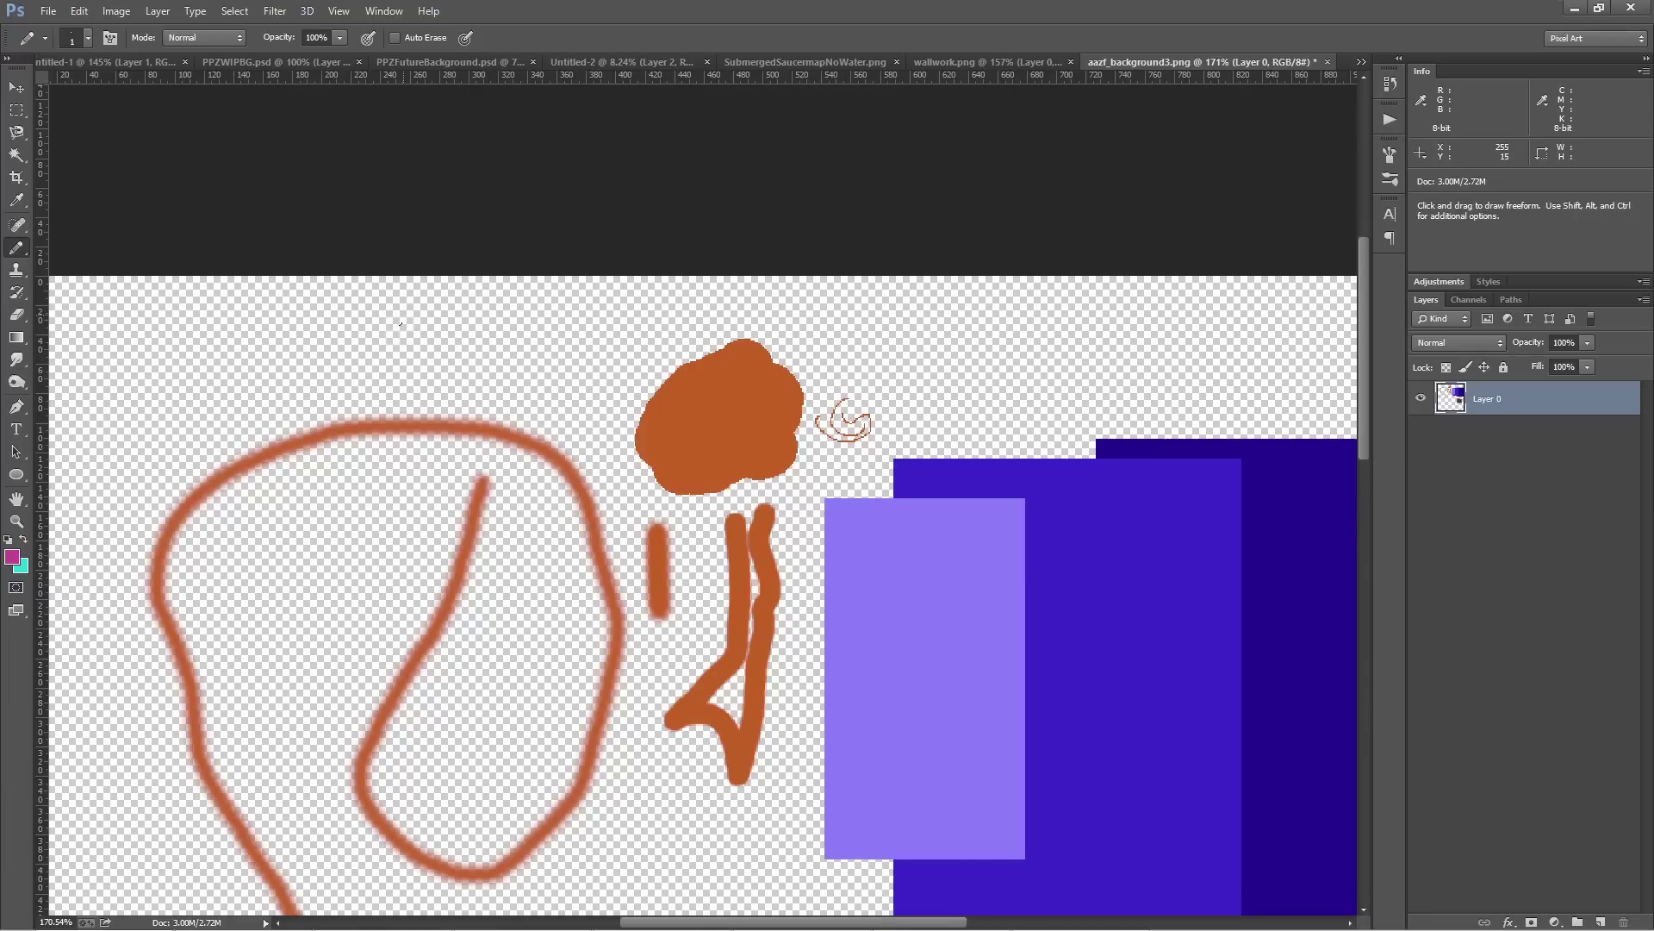
pyautogui.click(390, 10)
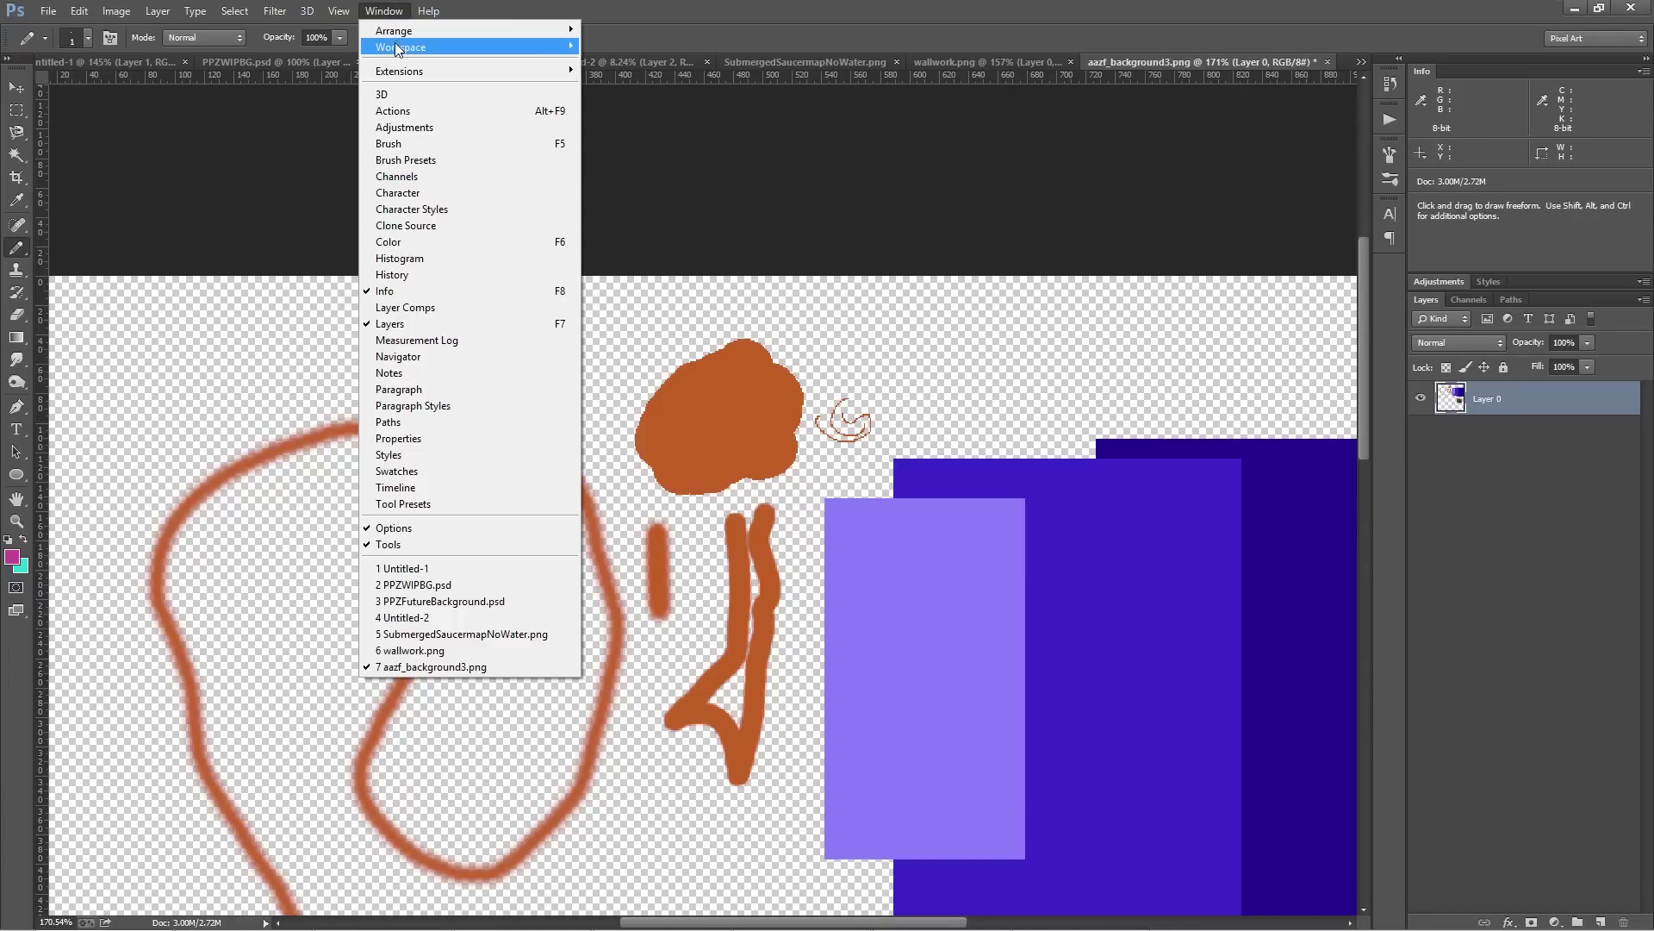
# Open the Color panel, raise green to 172 with RGB sliders, then switch to HSB sliders
pyautogui.click(410, 243)
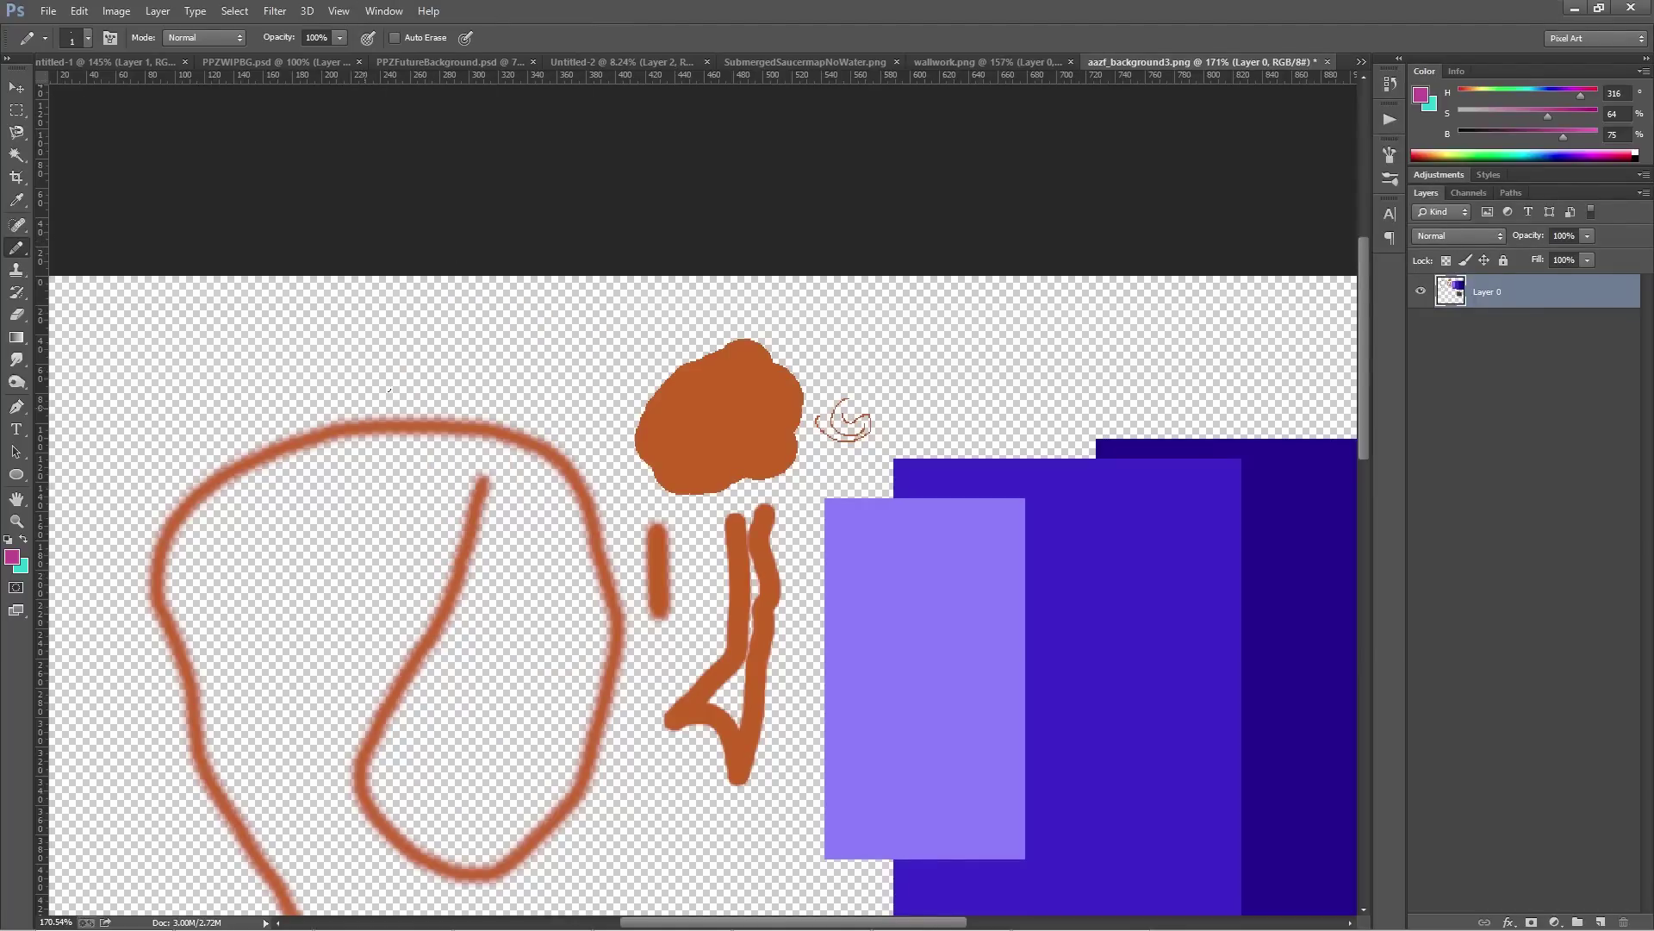
pyautogui.click(1643, 71)
pyautogui.click(1609, 101)
pyautogui.moveTo(1510, 113); pyautogui.dragTo(1550, 125)
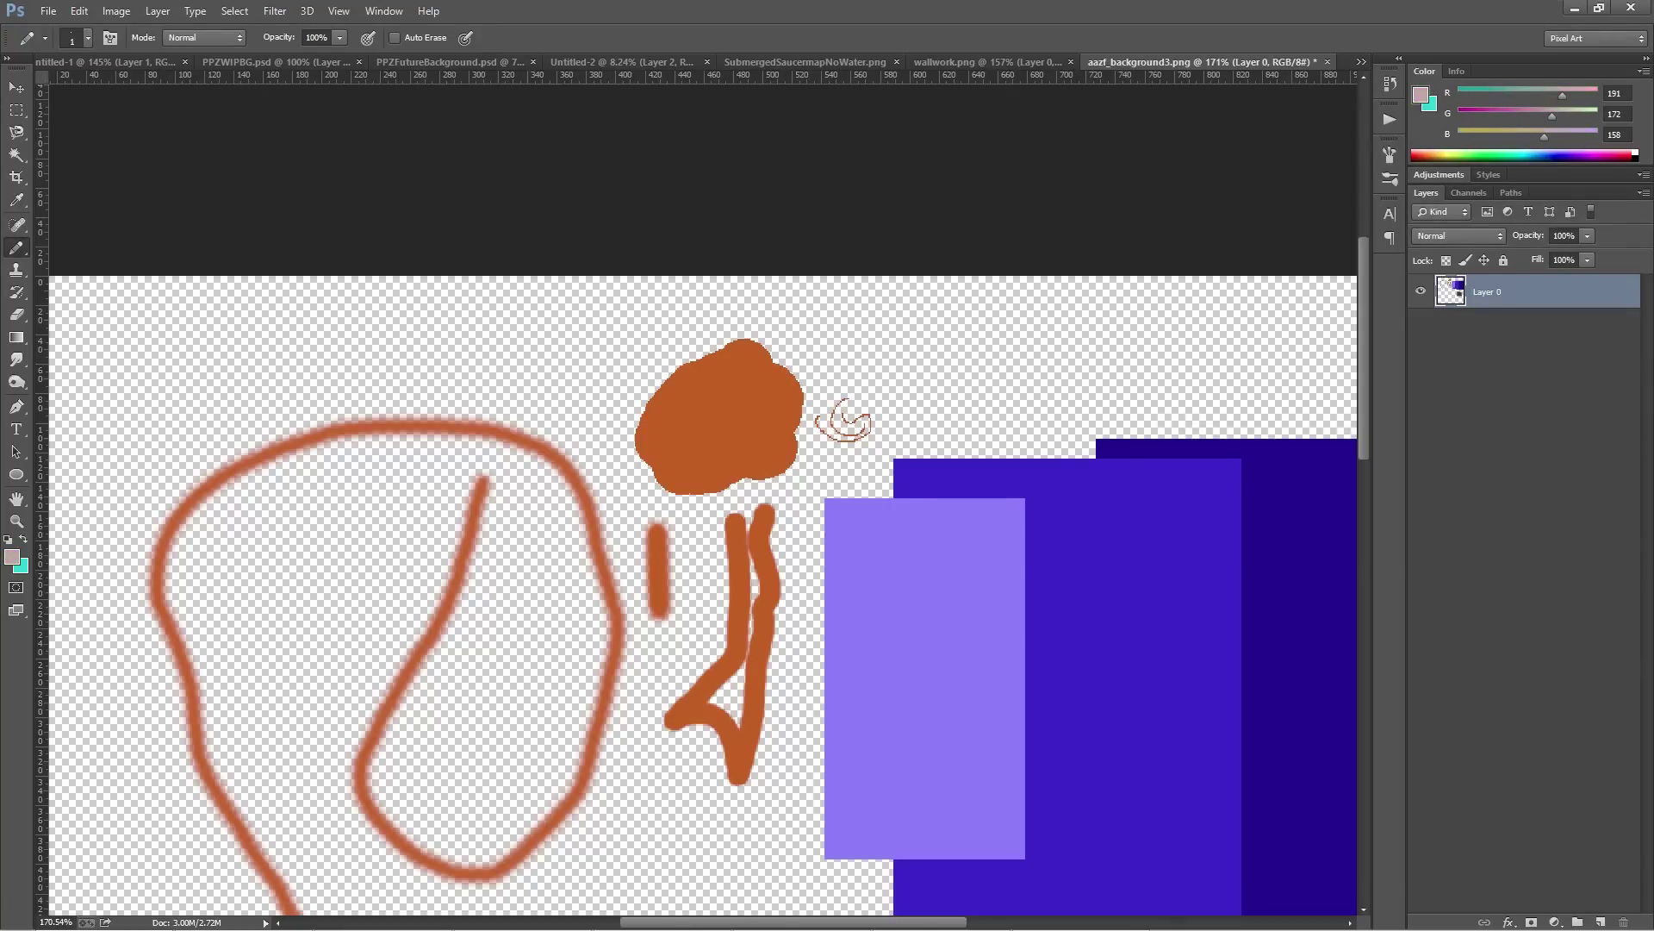
pyautogui.click(1645, 75)
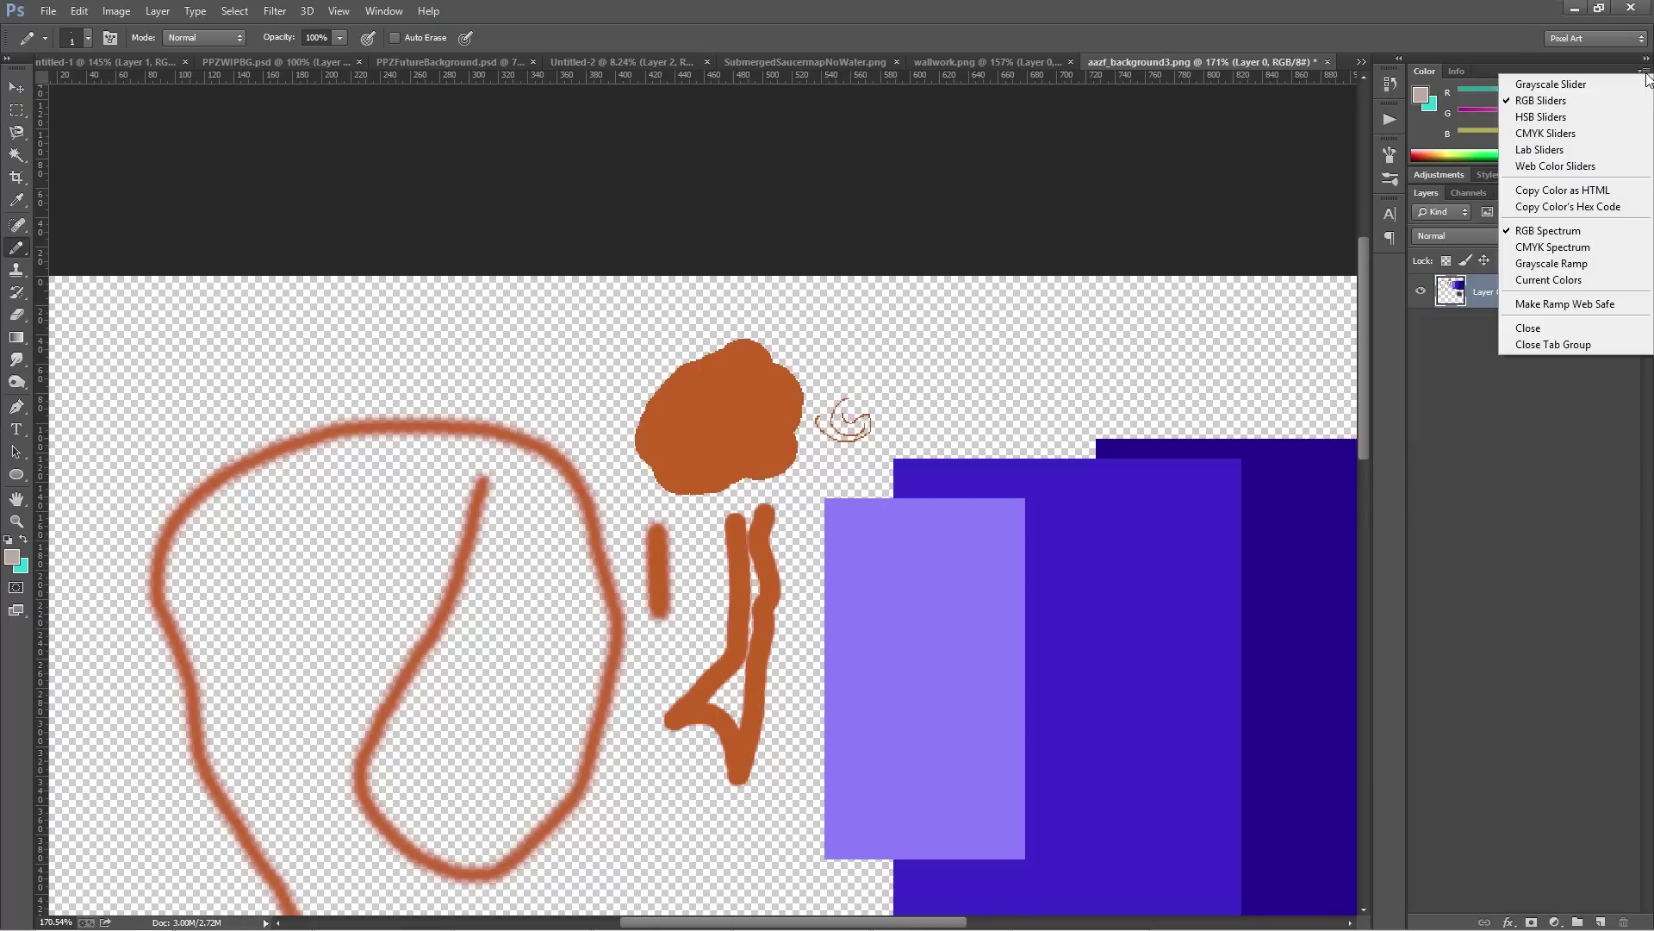
pyautogui.click(1604, 117)
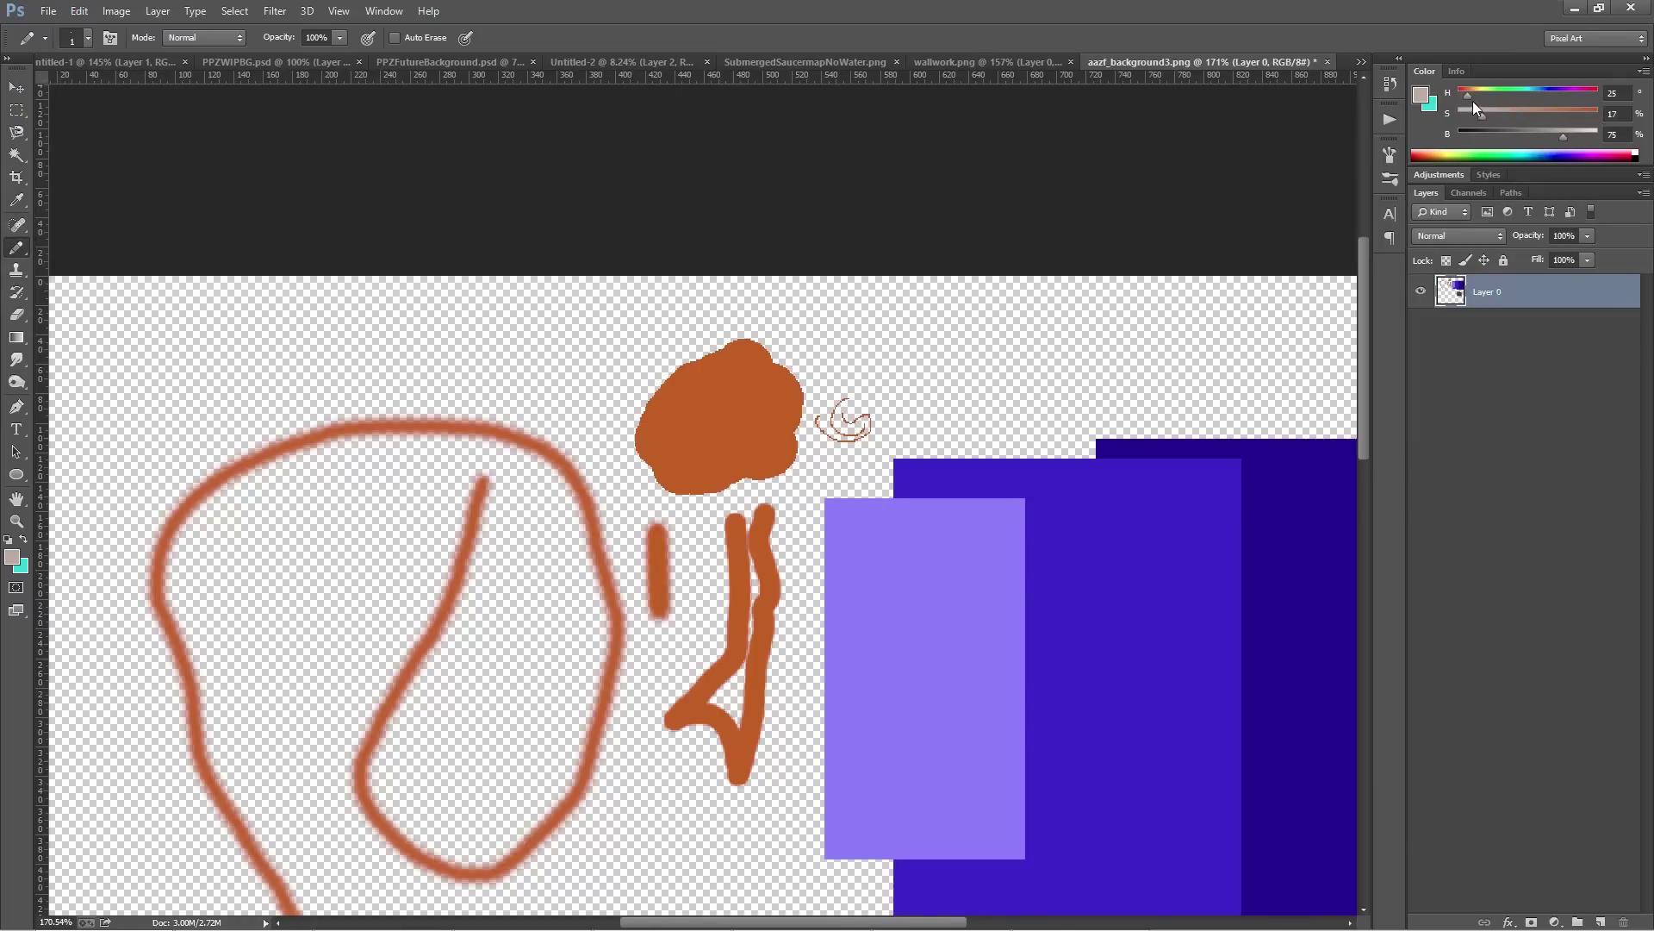
# Shift the foreground hue toward blue and background hue toward green, undoing a purple test stroke
pyautogui.moveTo(1475, 95); pyautogui.dragTo(1599, 135)
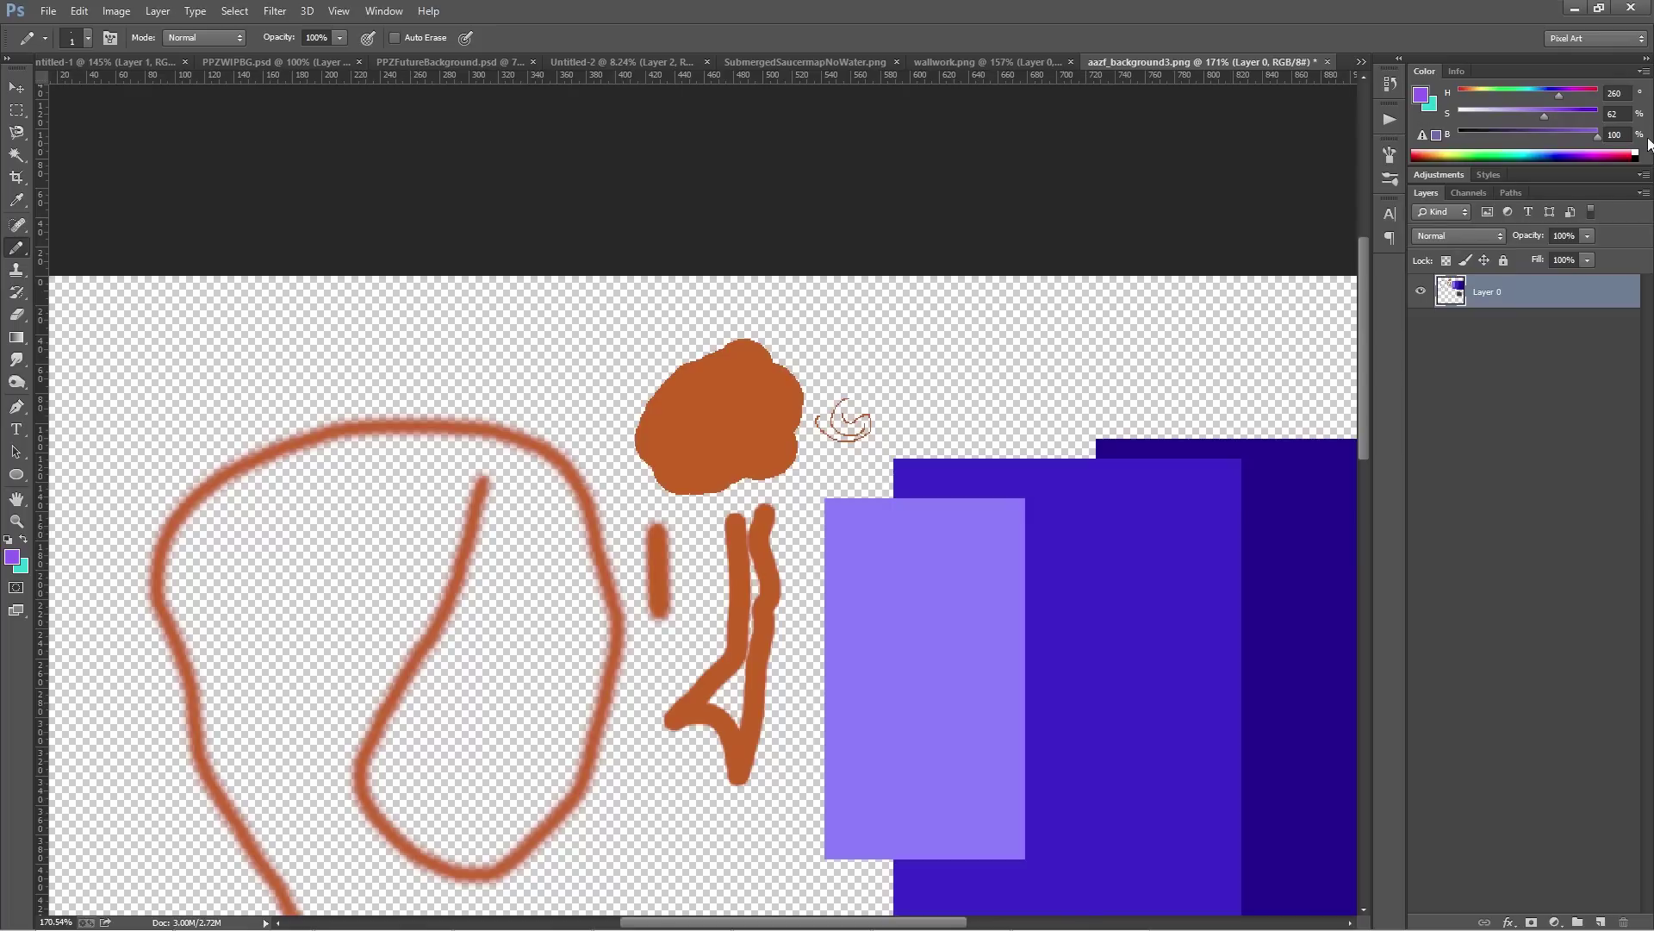
pyautogui.click(1434, 105)
pyautogui.moveTo(1504, 93)
pyautogui.mouseDown()
pyautogui.moveTo(1487, 100)
pyautogui.moveTo(1538, 96)
pyautogui.moveTo(1501, 116)
pyautogui.moveTo(1577, 107)
pyautogui.moveTo(1520, 112)
pyautogui.mouseUp()
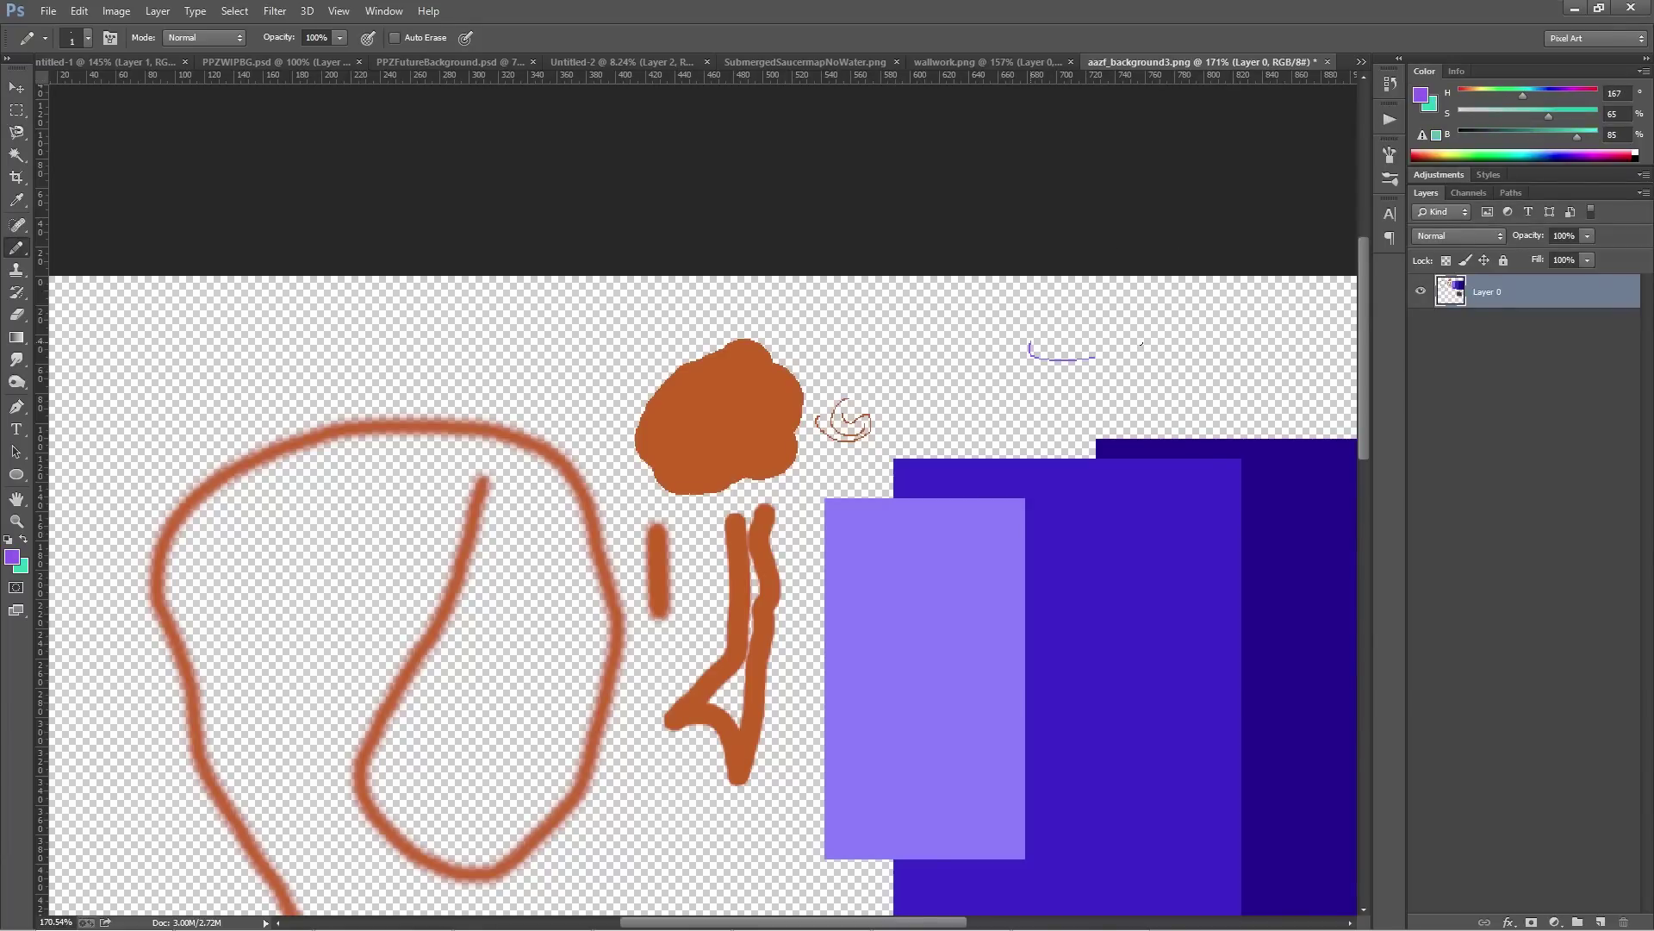
pyautogui.moveTo(1142, 343)
pyautogui.mouseDown()
pyautogui.moveTo(926, 349)
pyautogui.moveTo(1112, 341)
pyautogui.mouseUp()
pyautogui.hotkey('ctrl', 'z')
# Lighten the foreground to lavender H260 S41% B100%, undoing a test zigzag stroke
pyautogui.click(1422, 96)
pyautogui.moveTo(1540, 114)
pyautogui.mouseDown()
pyautogui.moveTo(1565, 112)
pyautogui.moveTo(1516, 130)
pyautogui.mouseUp()
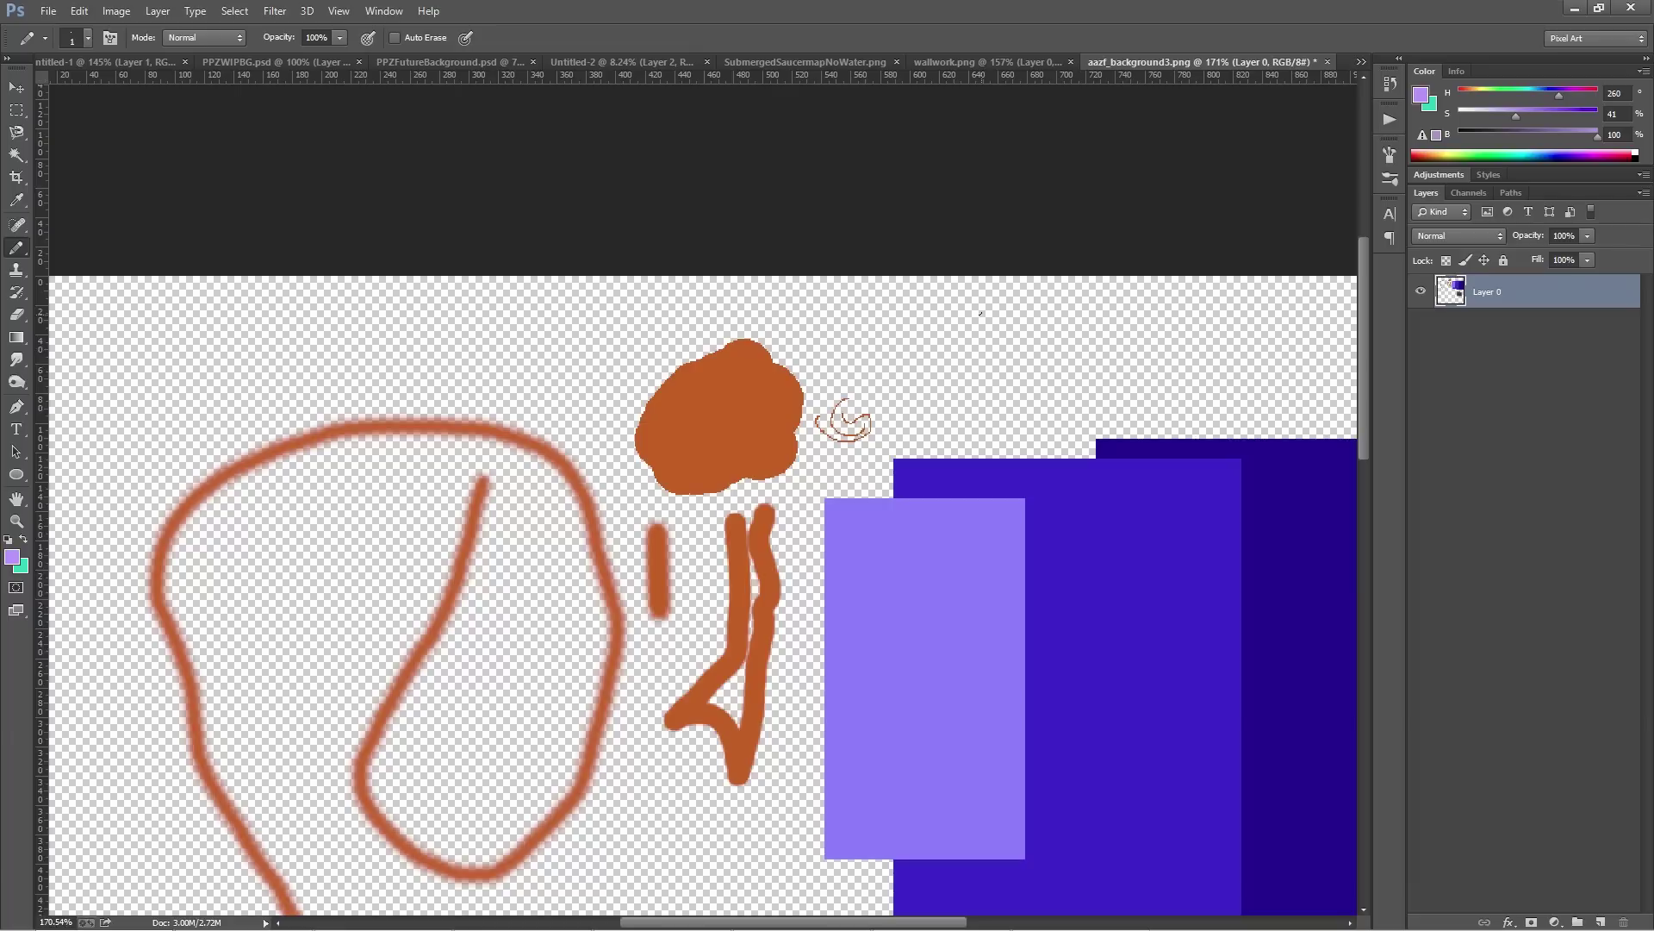
pyautogui.moveTo(972, 307)
pyautogui.mouseDown()
pyautogui.moveTo(829, 330)
pyautogui.moveTo(944, 379)
pyautogui.moveTo(1082, 378)
pyautogui.mouseUp()
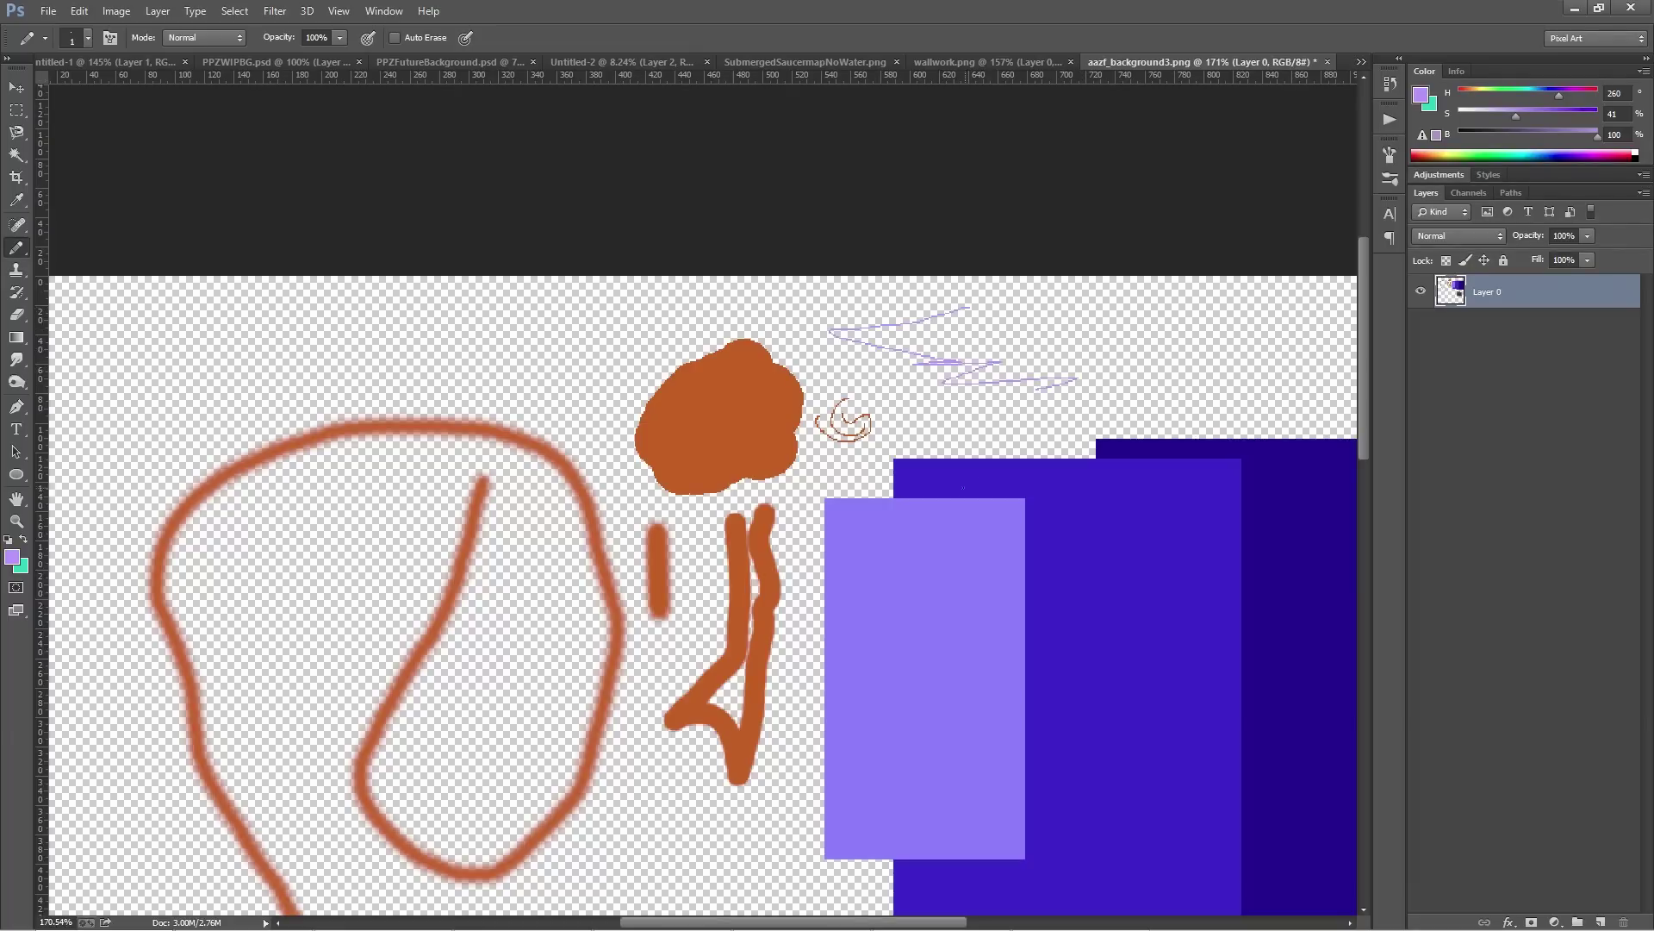
pyautogui.hotkey('ctrl', 'z')
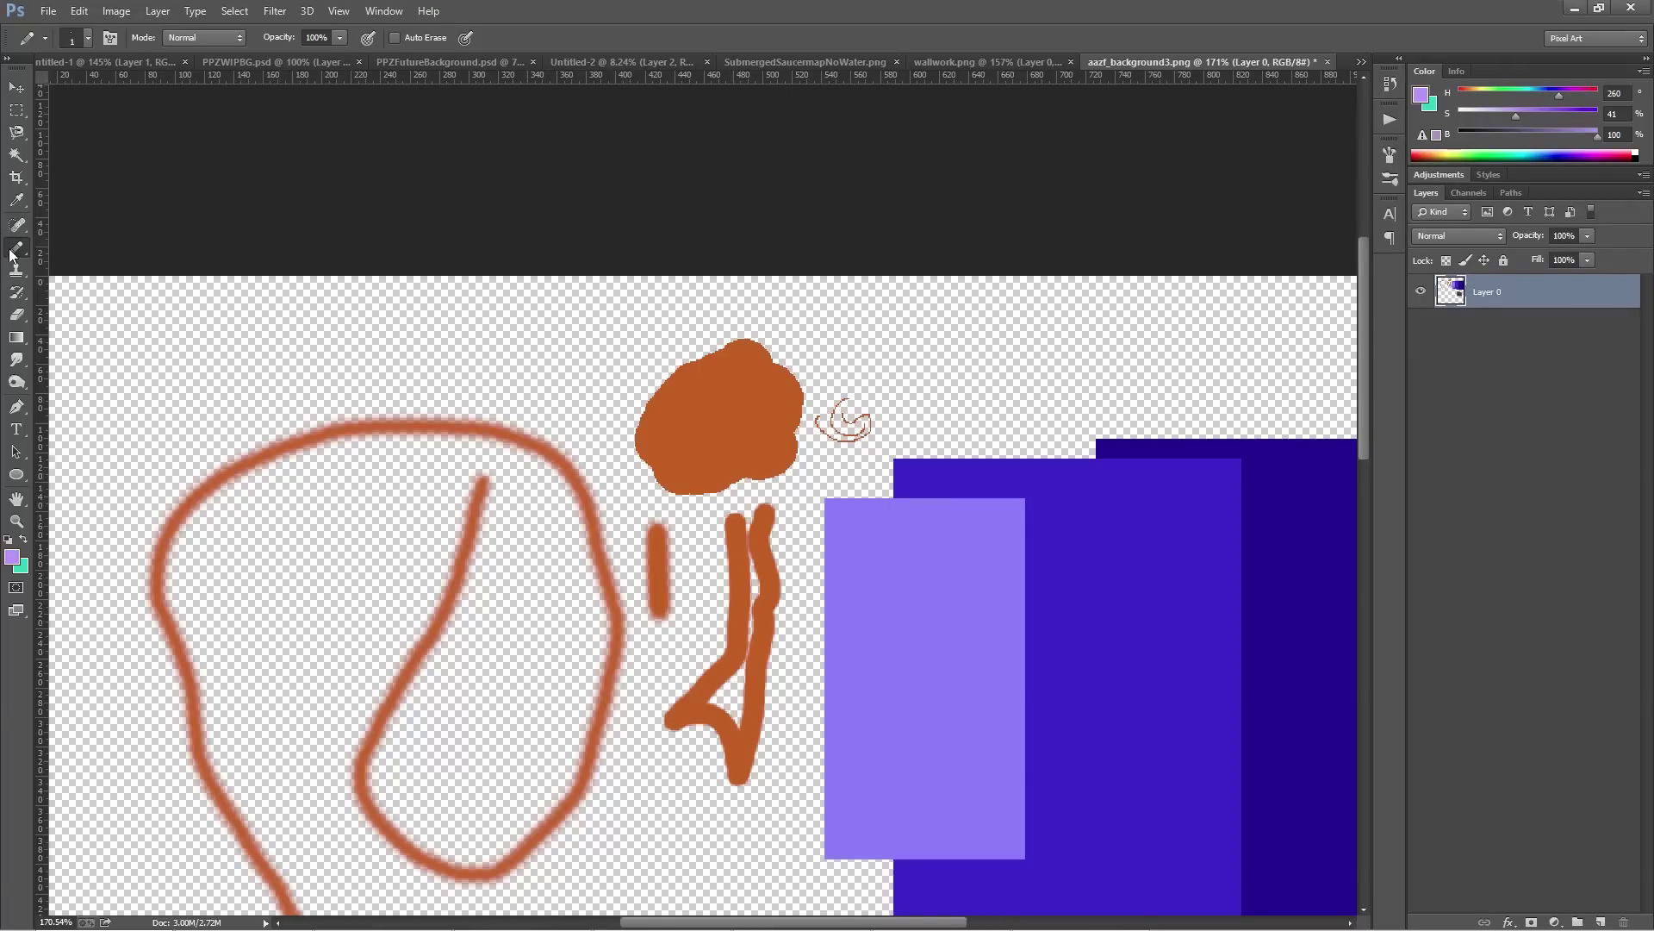
# Erase a soft slanted streak through the orange blob with the Eraser in Brush mode
pyautogui.click(16, 319)
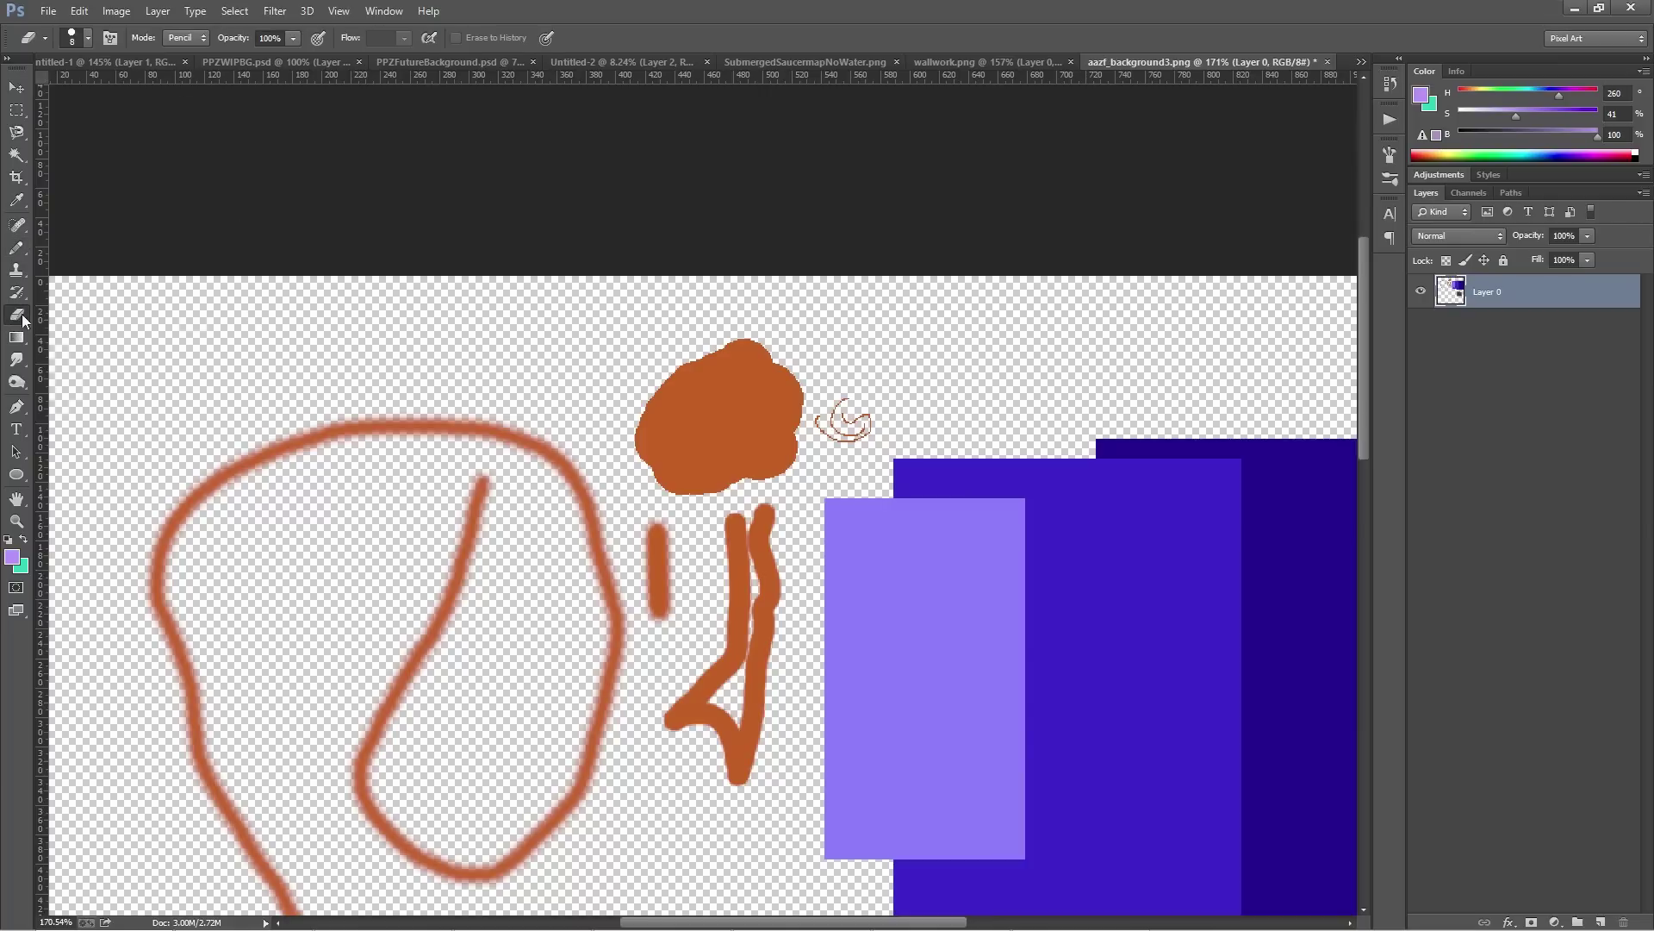
pyautogui.click(184, 38)
pyautogui.click(185, 51)
pyautogui.scroll(5, 758, 367)
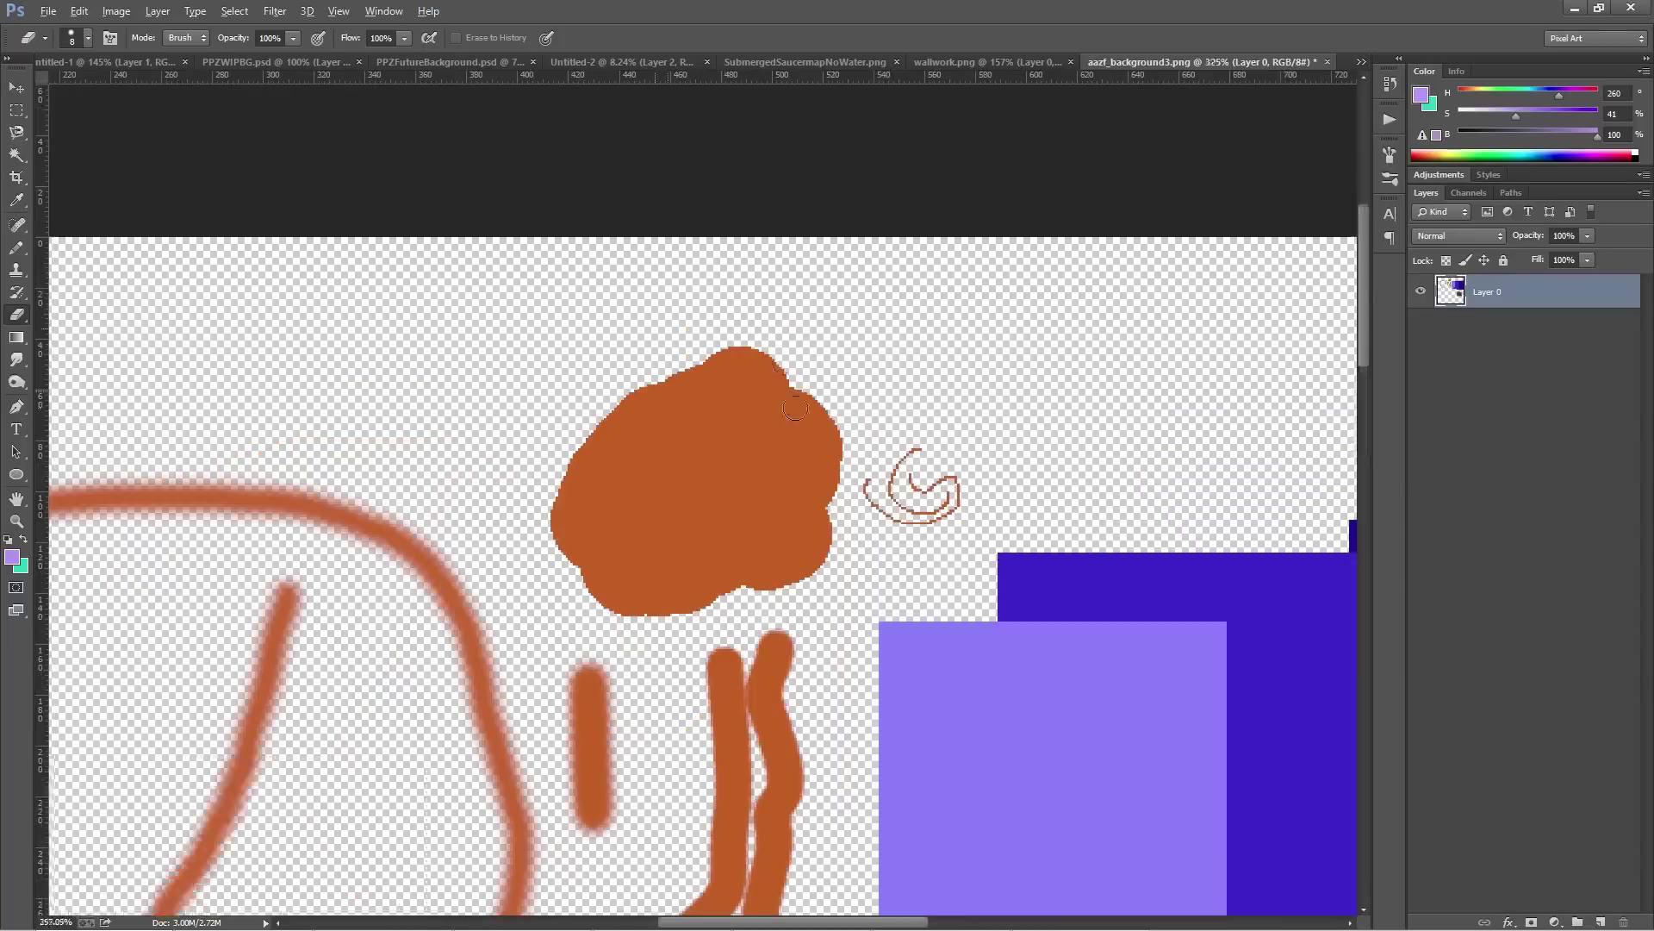
pyautogui.moveTo(706, 412)
pyautogui.mouseDown()
pyautogui.moveTo(668, 446)
pyautogui.moveTo(671, 499)
pyautogui.moveTo(617, 543)
pyautogui.mouseUp()
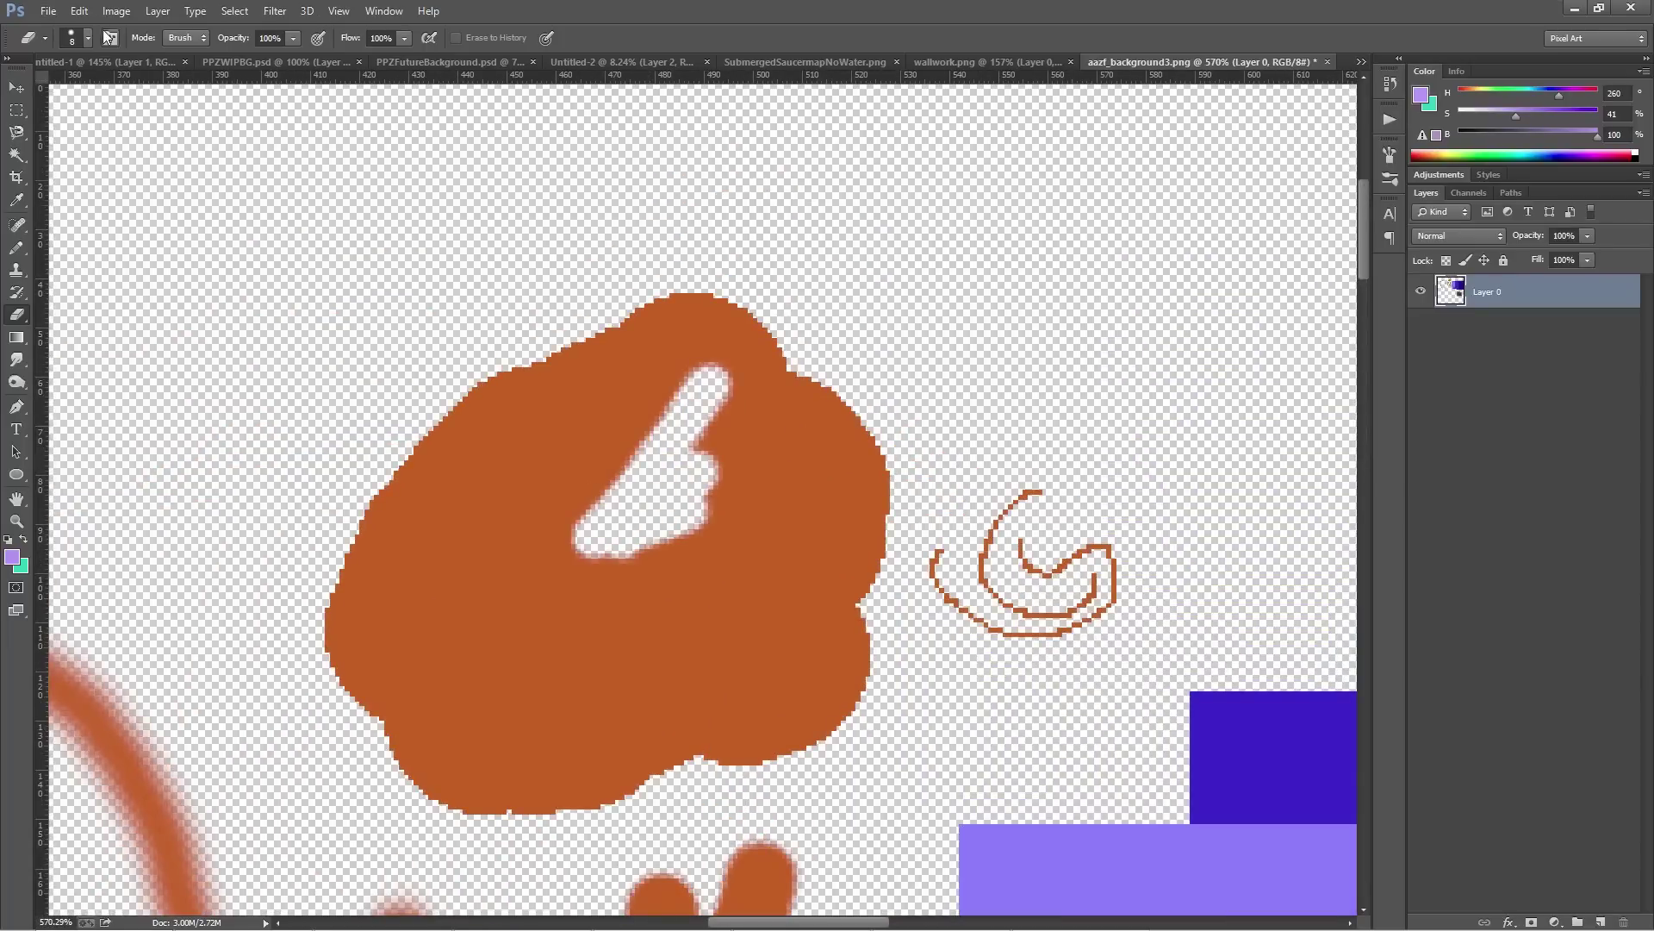
pyautogui.scroll(8, 723, 408)
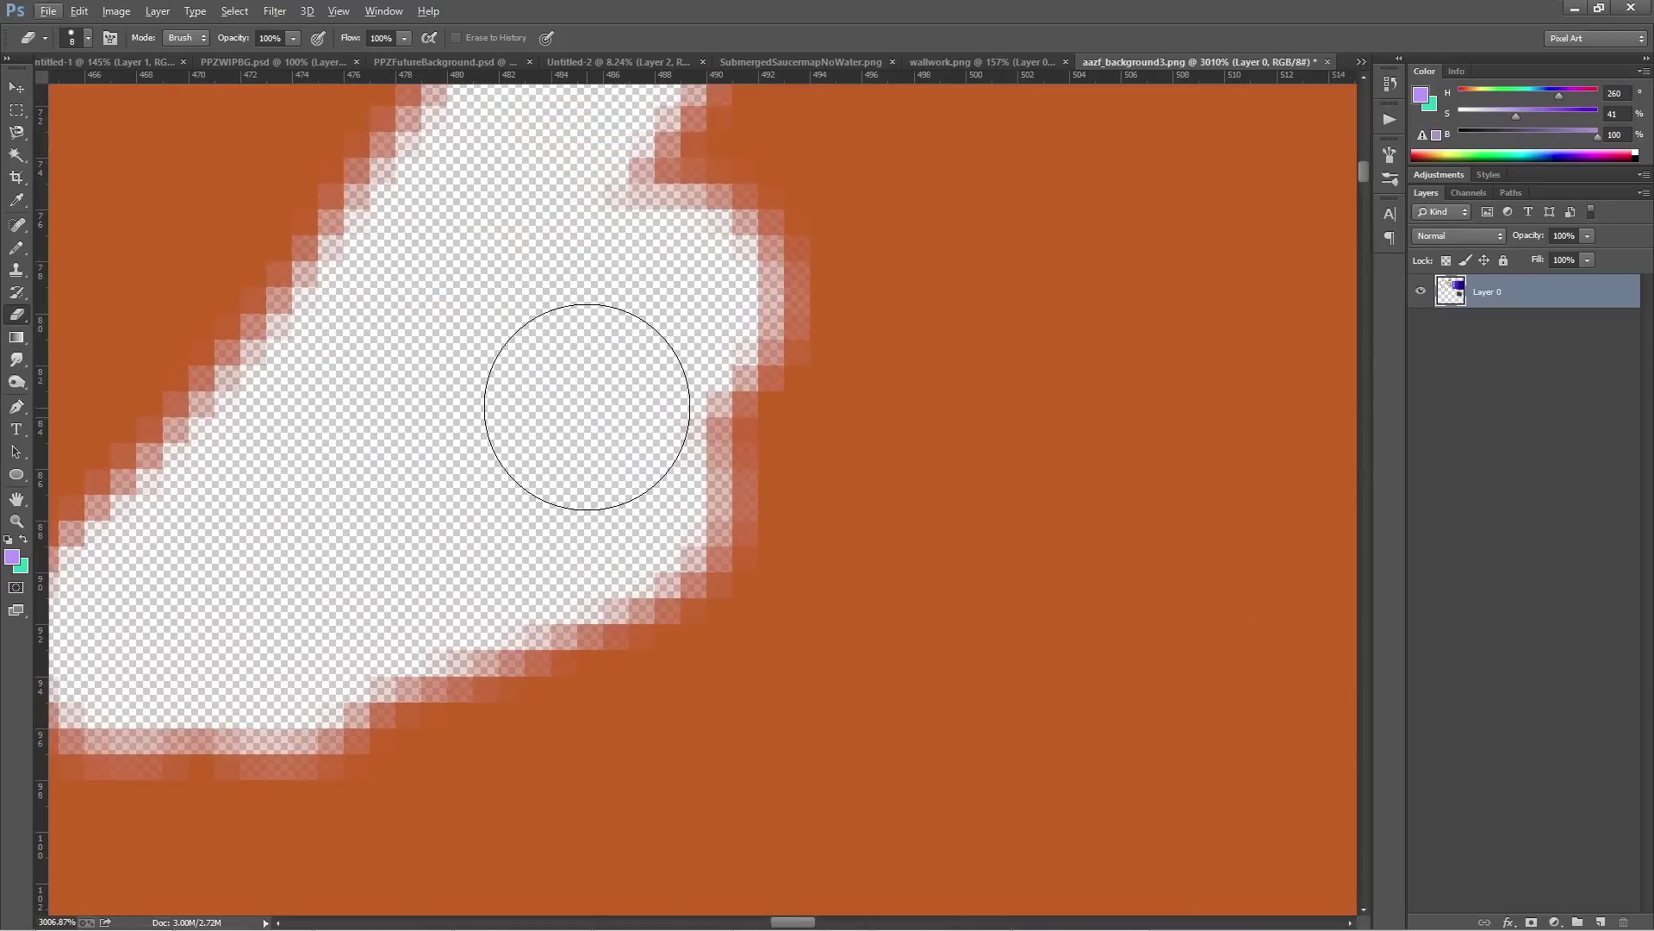
# Check the eraser hardness in the preset picker and zoom back out to the whole blob
pyautogui.click(88, 40)
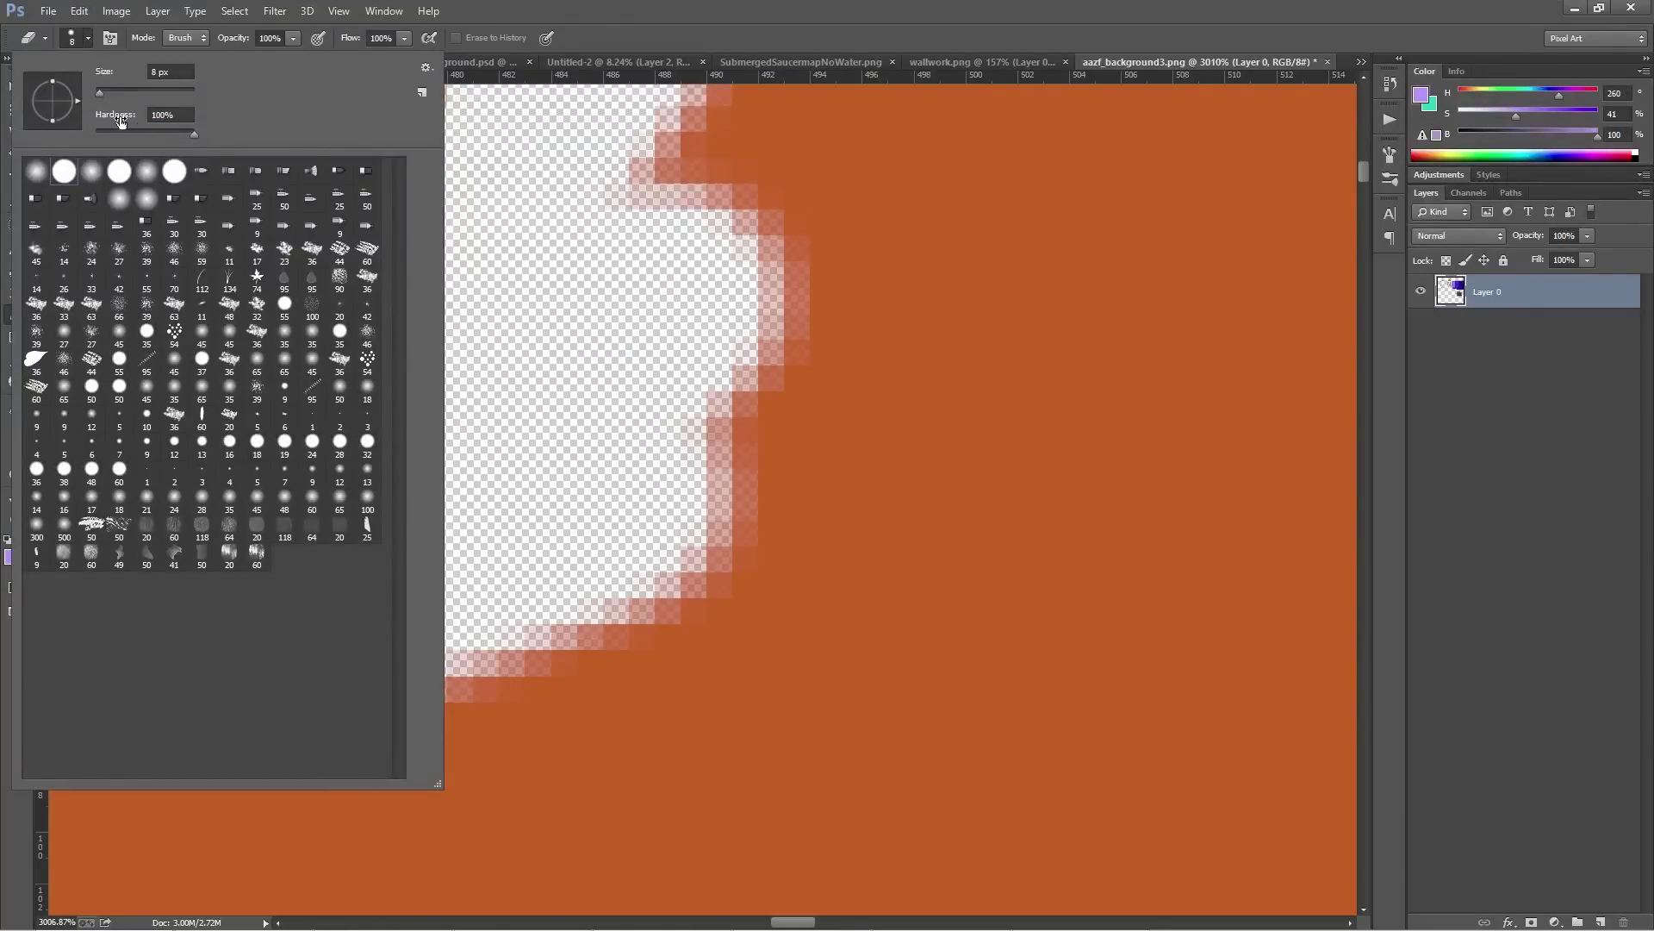
pyautogui.press('Escape')
pyautogui.hotkey('ctrl', '-')
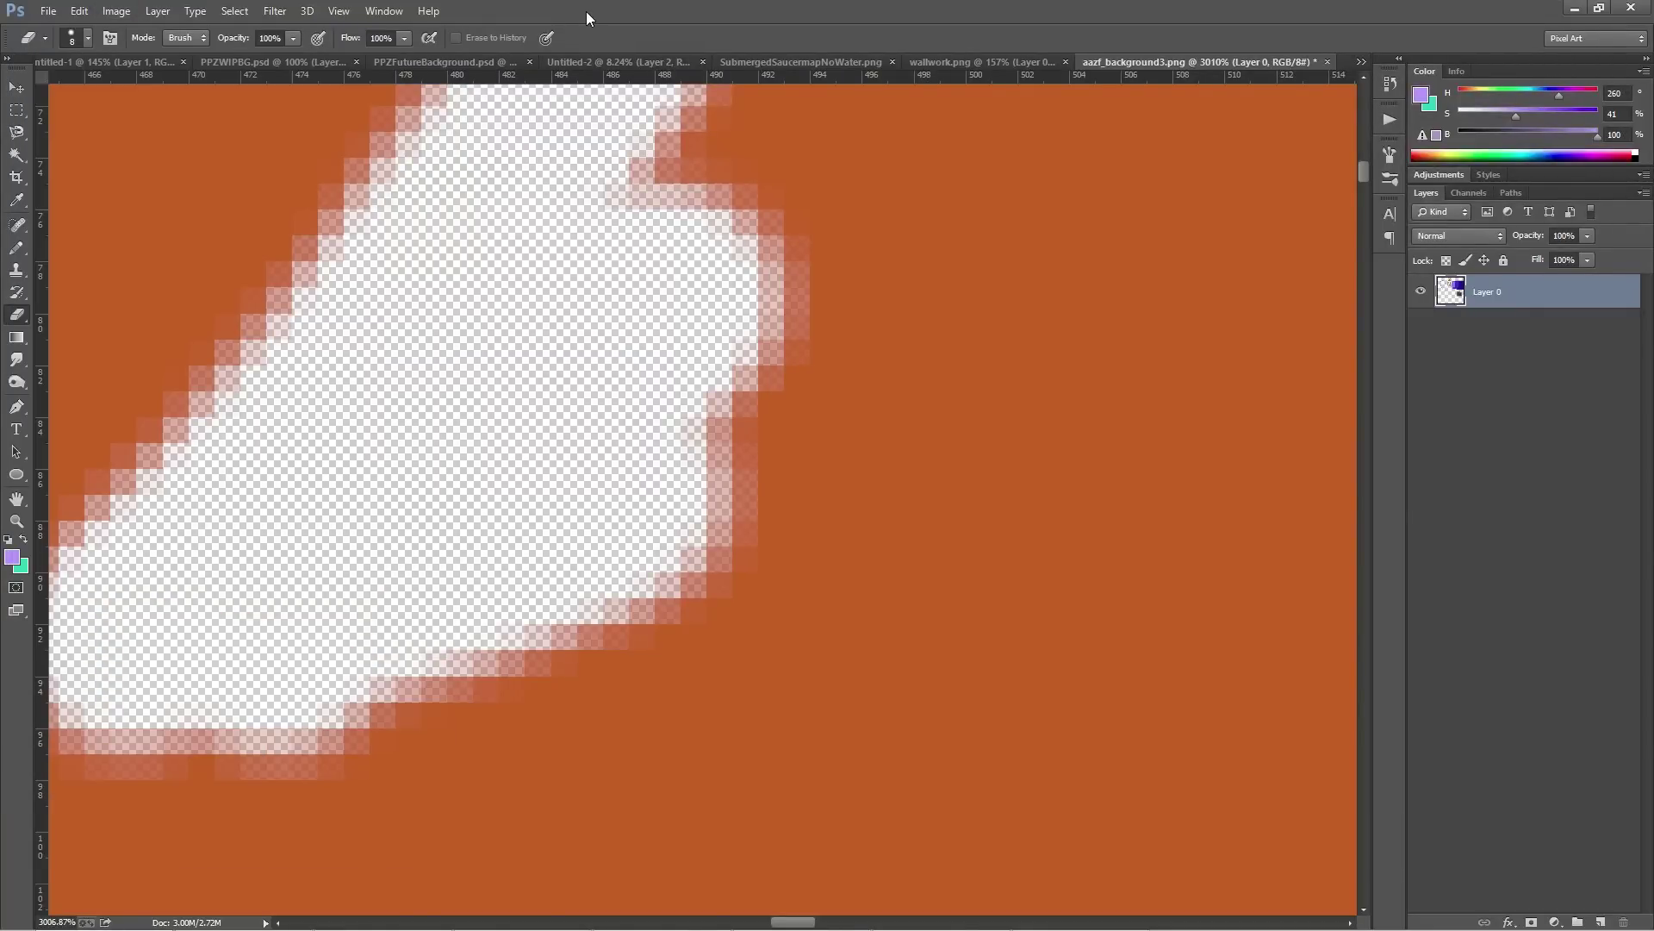
pyautogui.scroll(-5, 654, 345)
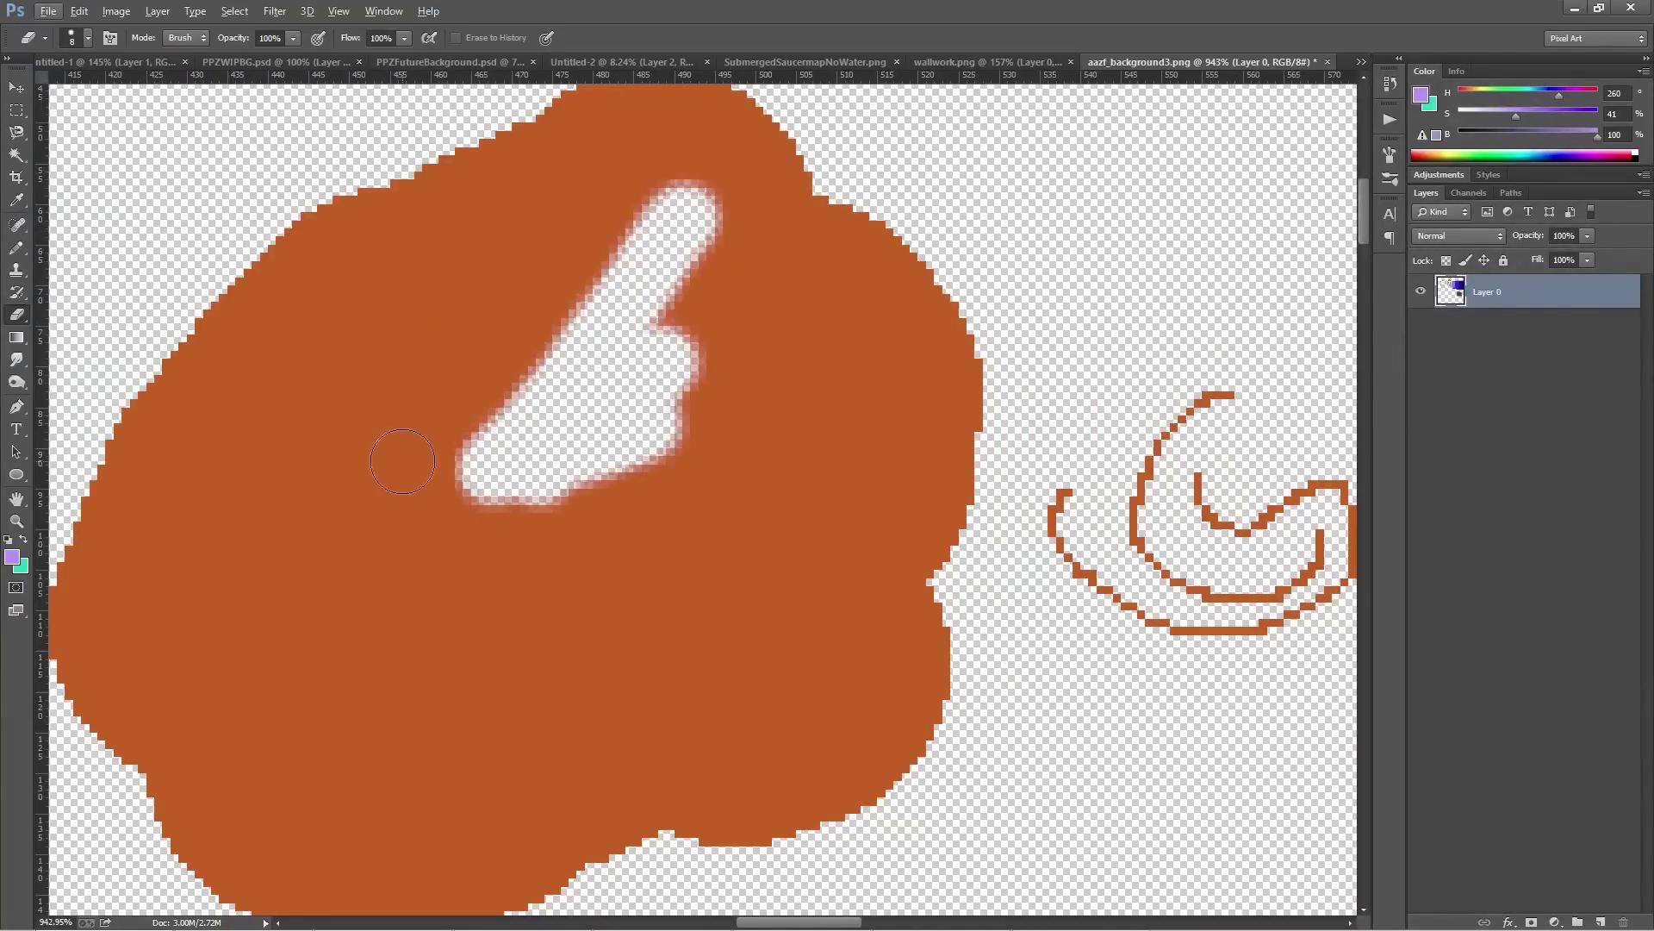
pyautogui.press('Right')
pyautogui.press('Right')
pyautogui.press('Right')
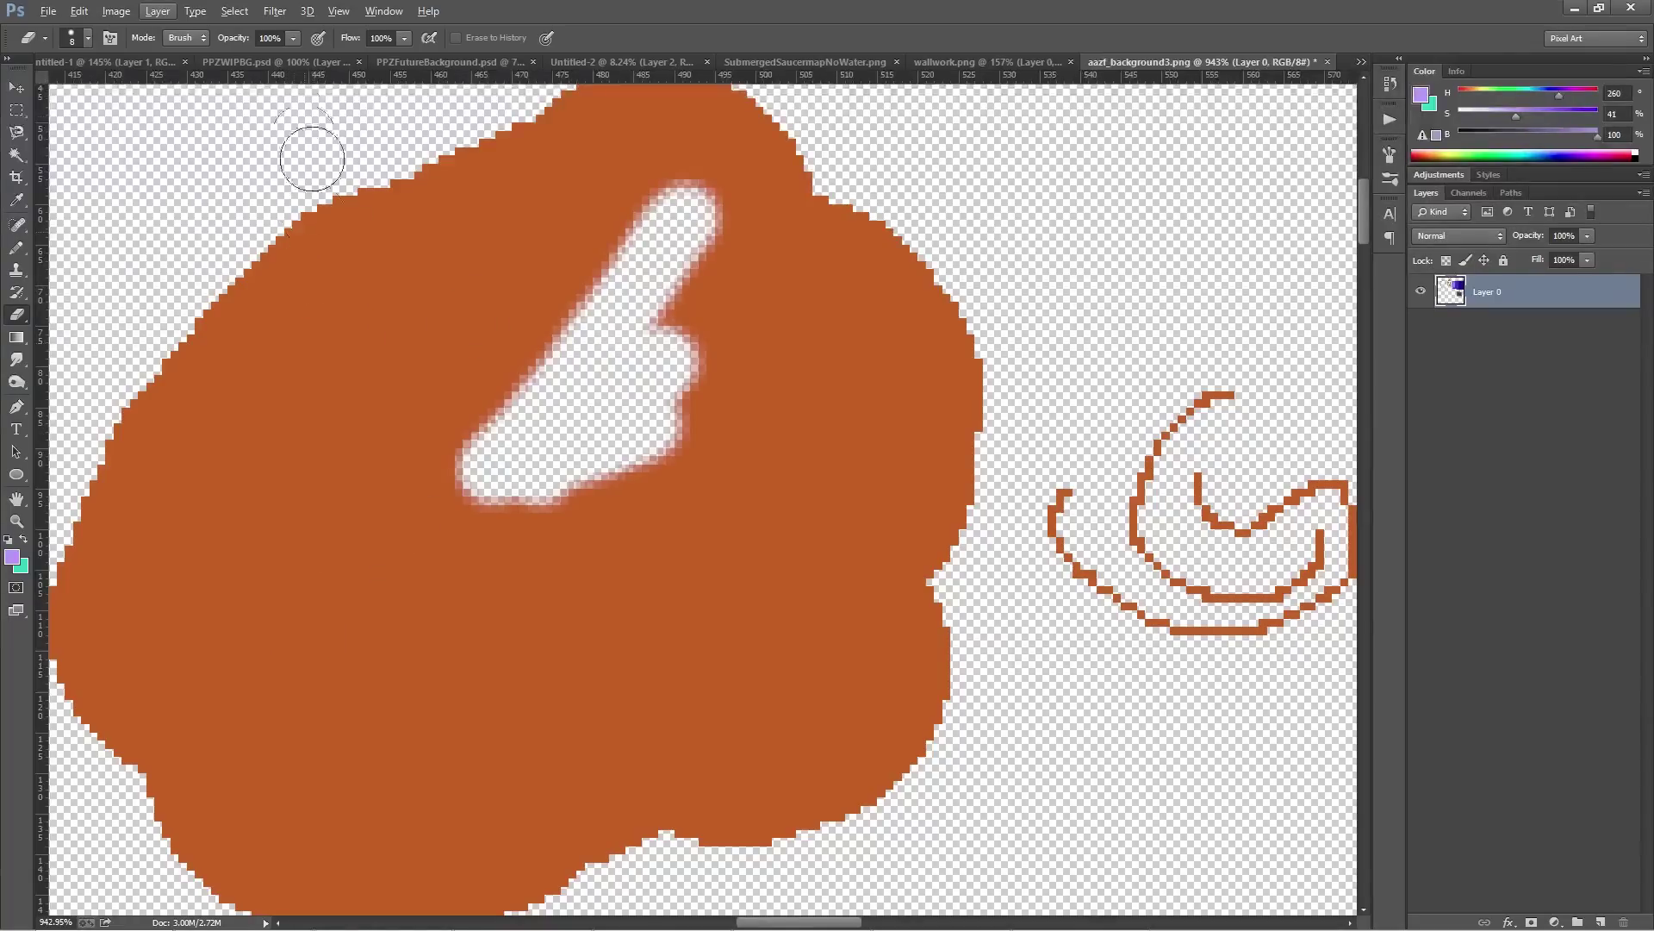
pyautogui.click(200, 39)
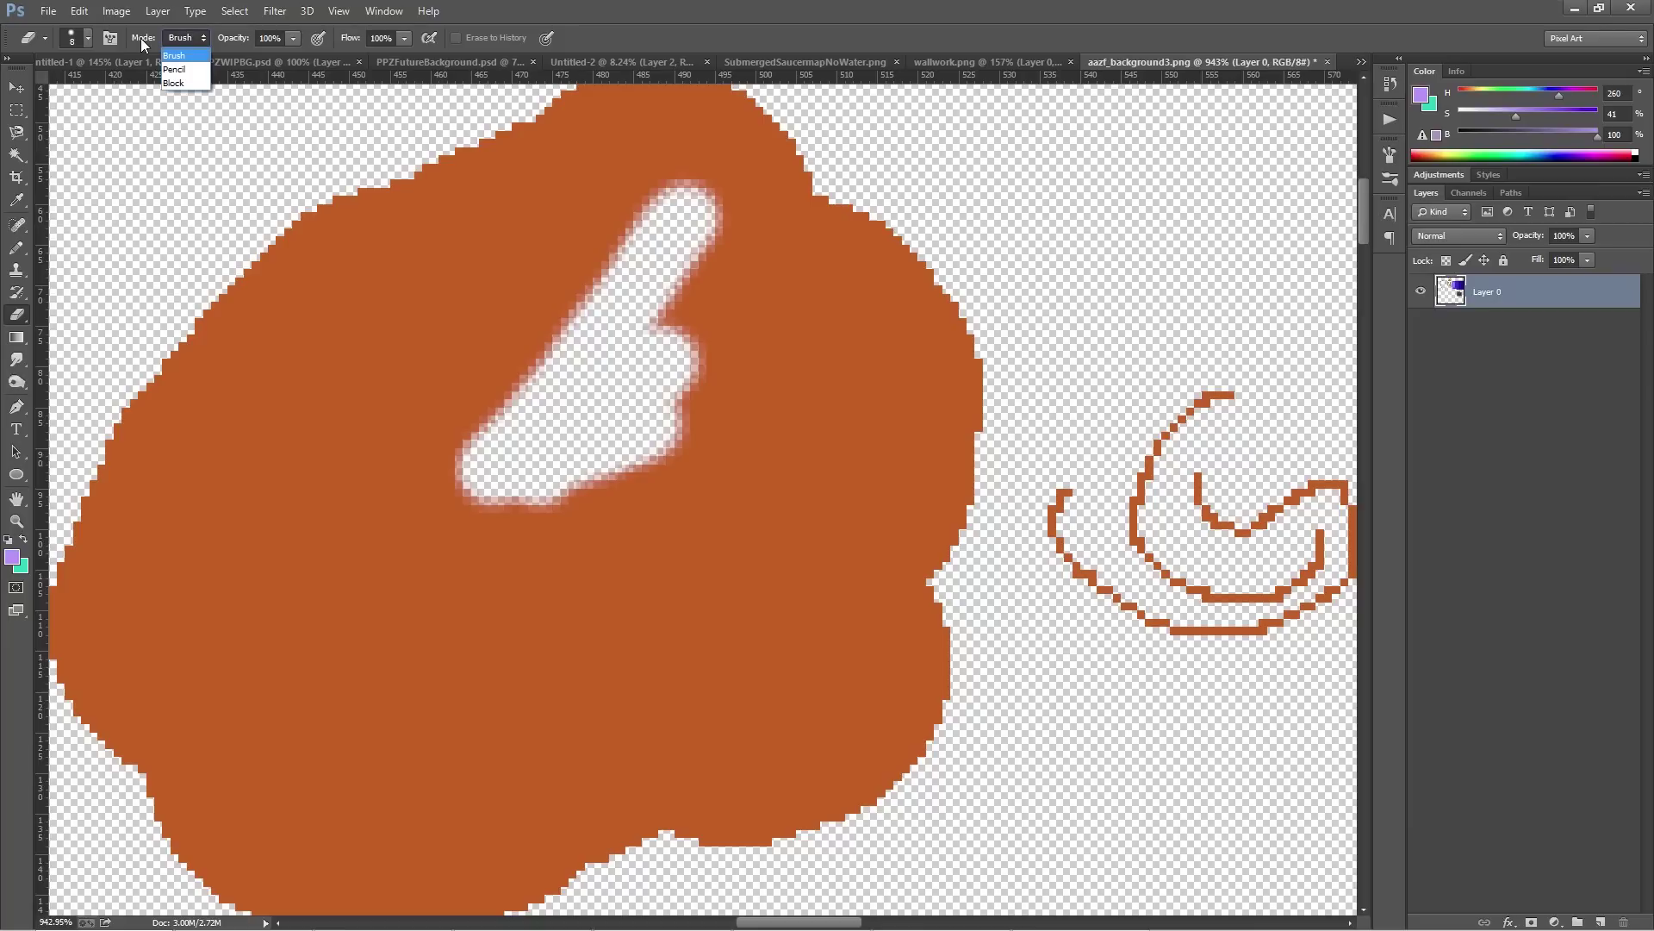
# Switch the Eraser to Pencil mode and hard-erase the blob's interior band and soft top stem
pyautogui.click(188, 71)
pyautogui.moveTo(351, 362)
pyautogui.mouseDown()
pyautogui.moveTo(310, 450)
pyautogui.moveTo(333, 645)
pyautogui.moveTo(561, 676)
pyautogui.moveTo(713, 643)
pyautogui.moveTo(802, 462)
pyautogui.moveTo(722, 379)
pyautogui.moveTo(529, 314)
pyautogui.moveTo(358, 344)
pyautogui.moveTo(351, 376)
pyautogui.moveTo(549, 372)
pyautogui.moveTo(436, 399)
pyautogui.moveTo(399, 447)
pyautogui.moveTo(489, 528)
pyautogui.moveTo(322, 535)
pyautogui.moveTo(506, 520)
pyautogui.moveTo(750, 436)
pyautogui.moveTo(699, 498)
pyautogui.mouseUp()
pyautogui.scroll(4, 698, 498)
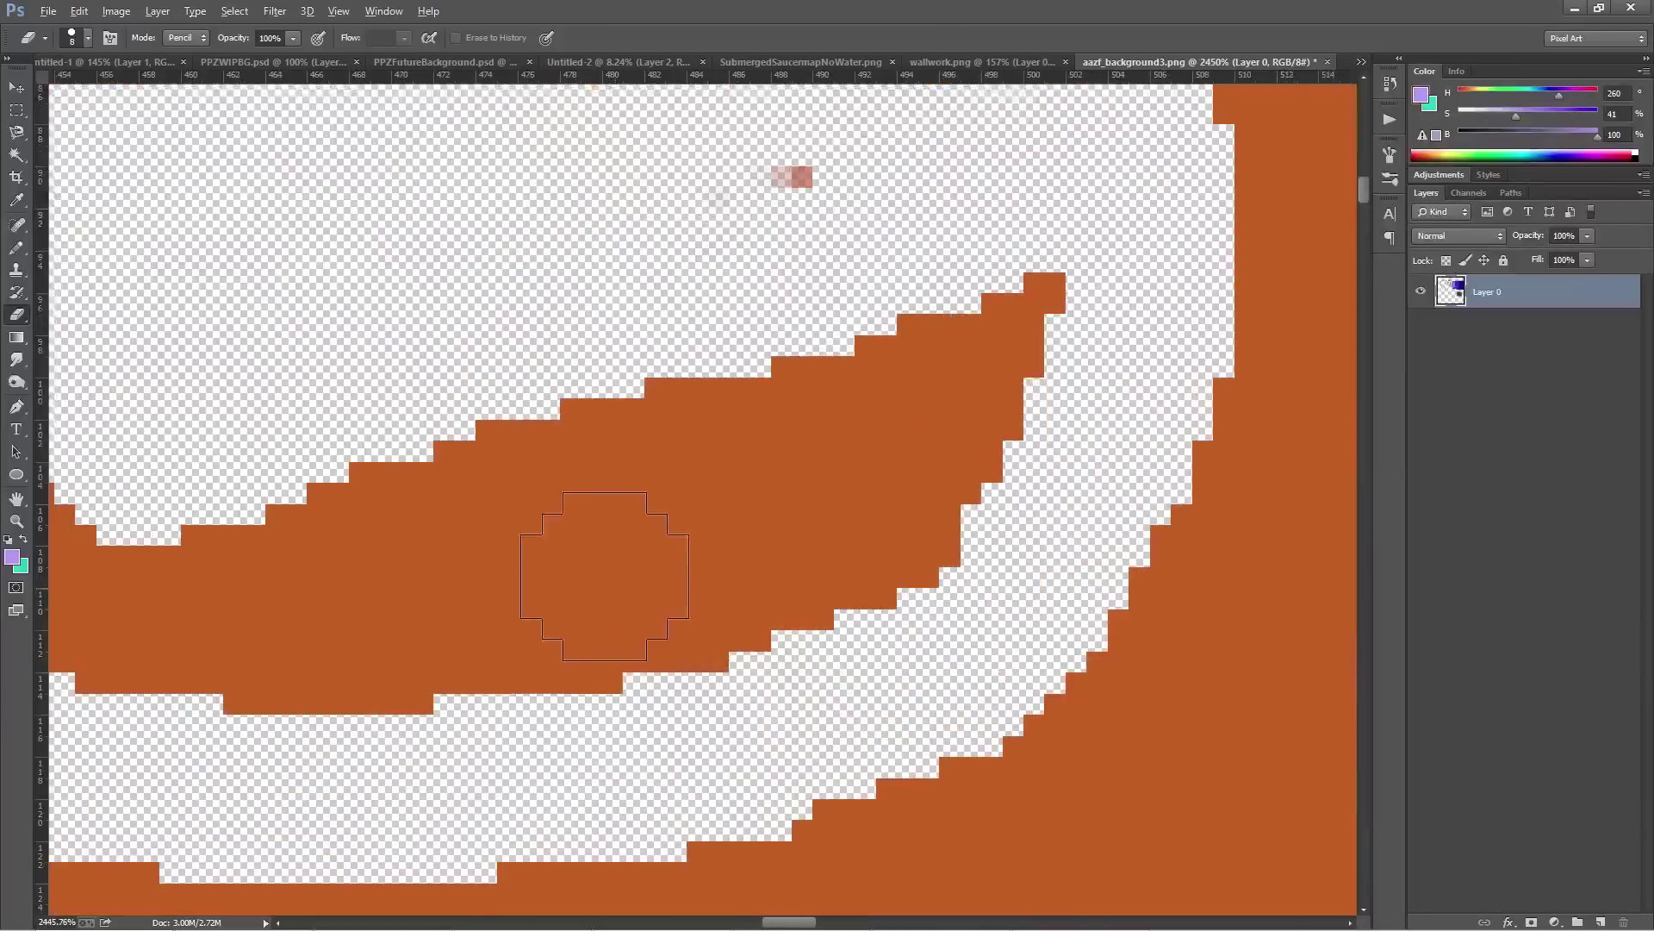
pyautogui.scroll(-4, 624, 552)
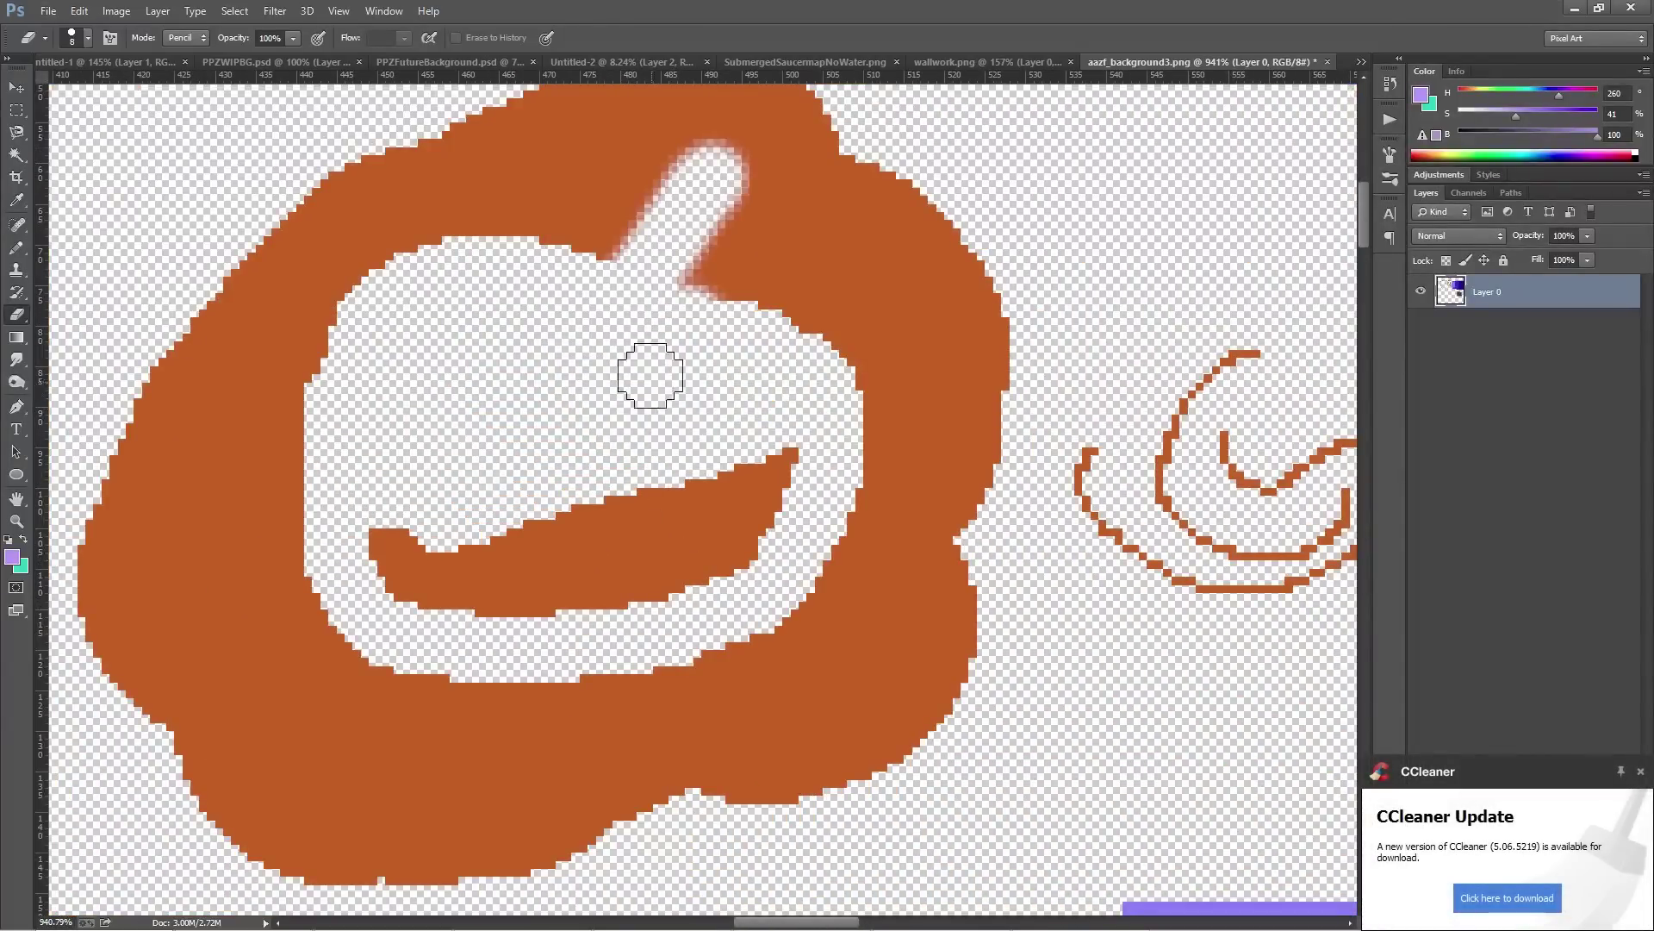
pyautogui.moveTo(658, 240)
pyautogui.mouseDown()
pyautogui.moveTo(558, 211)
pyautogui.moveTo(572, 258)
pyautogui.moveTo(693, 202)
pyautogui.moveTo(724, 165)
pyautogui.moveTo(738, 206)
pyautogui.moveTo(689, 270)
pyautogui.moveTo(755, 198)
pyautogui.moveTo(696, 138)
pyautogui.moveTo(609, 154)
pyautogui.moveTo(465, 222)
pyautogui.mouseUp()
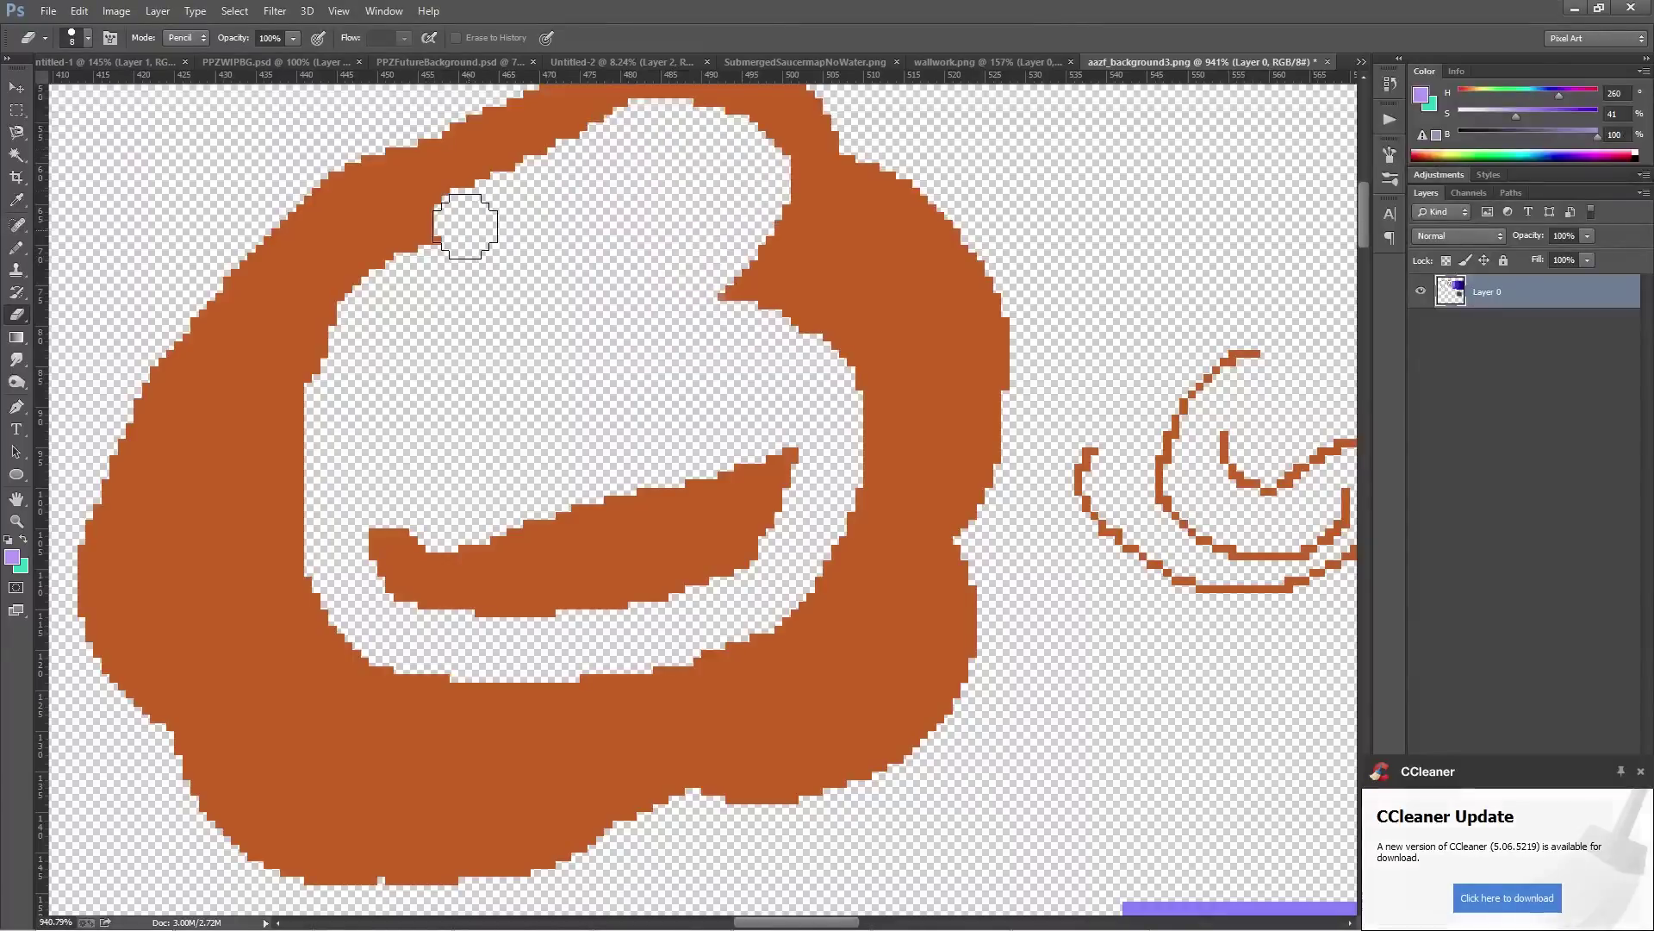
# Erase small squares and a jagged line into the shape's lower left with the Block-mode eraser
pyautogui.click(179, 37)
pyautogui.click(185, 83)
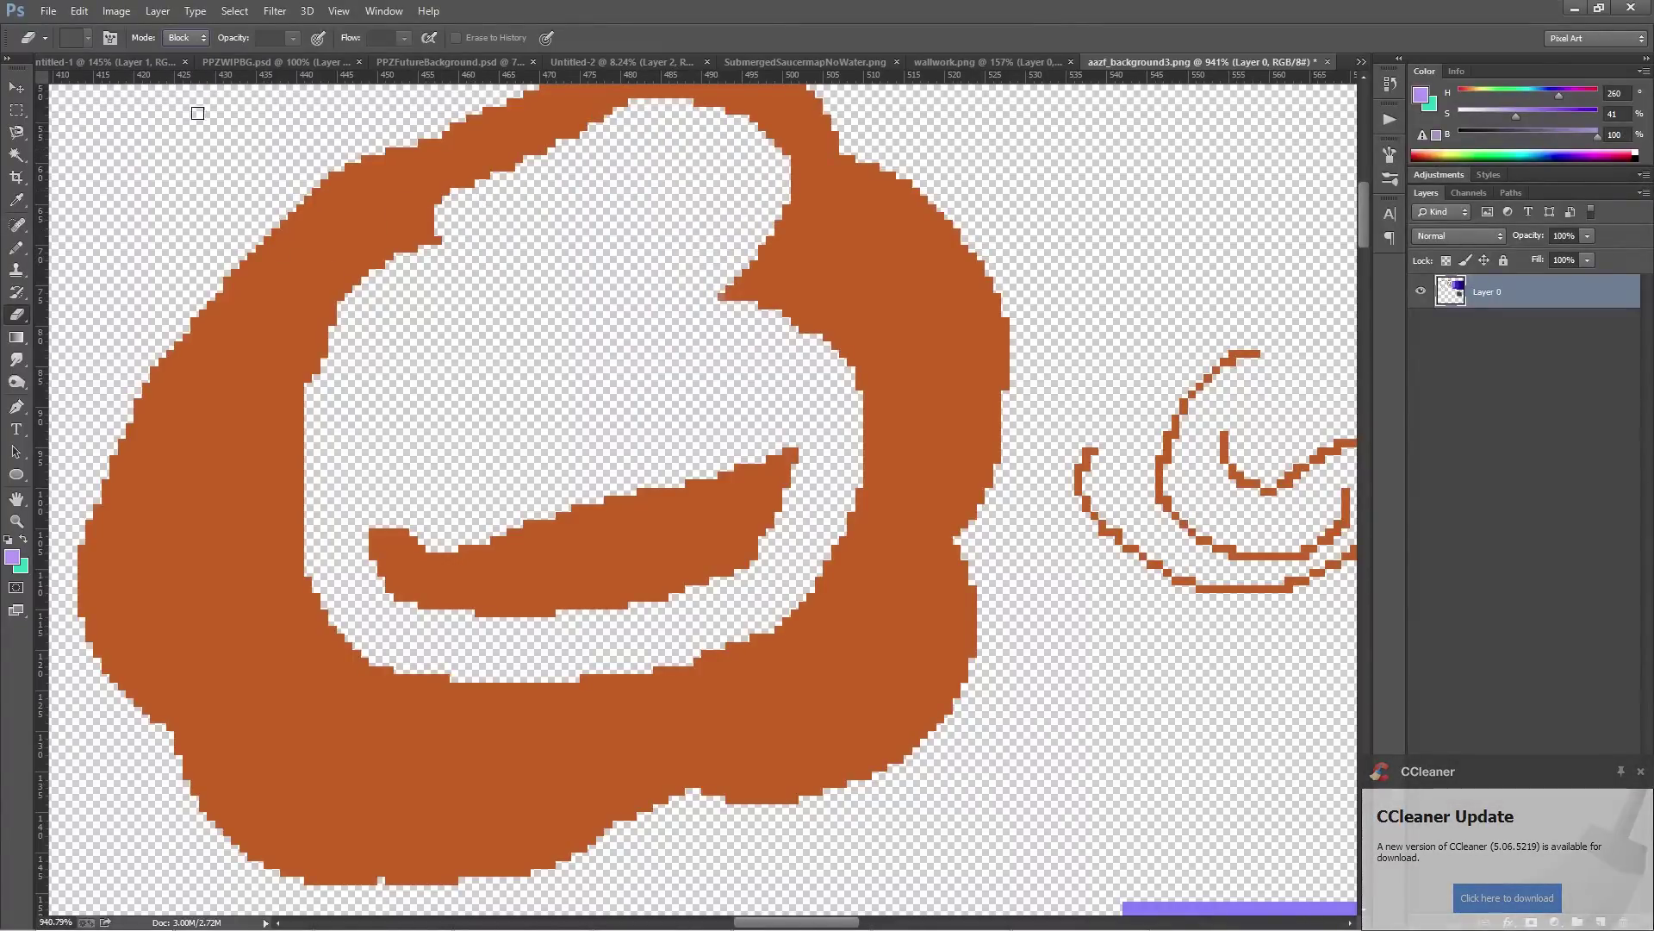
pyautogui.click(238, 443)
pyautogui.click(202, 545)
pyautogui.click(271, 617)
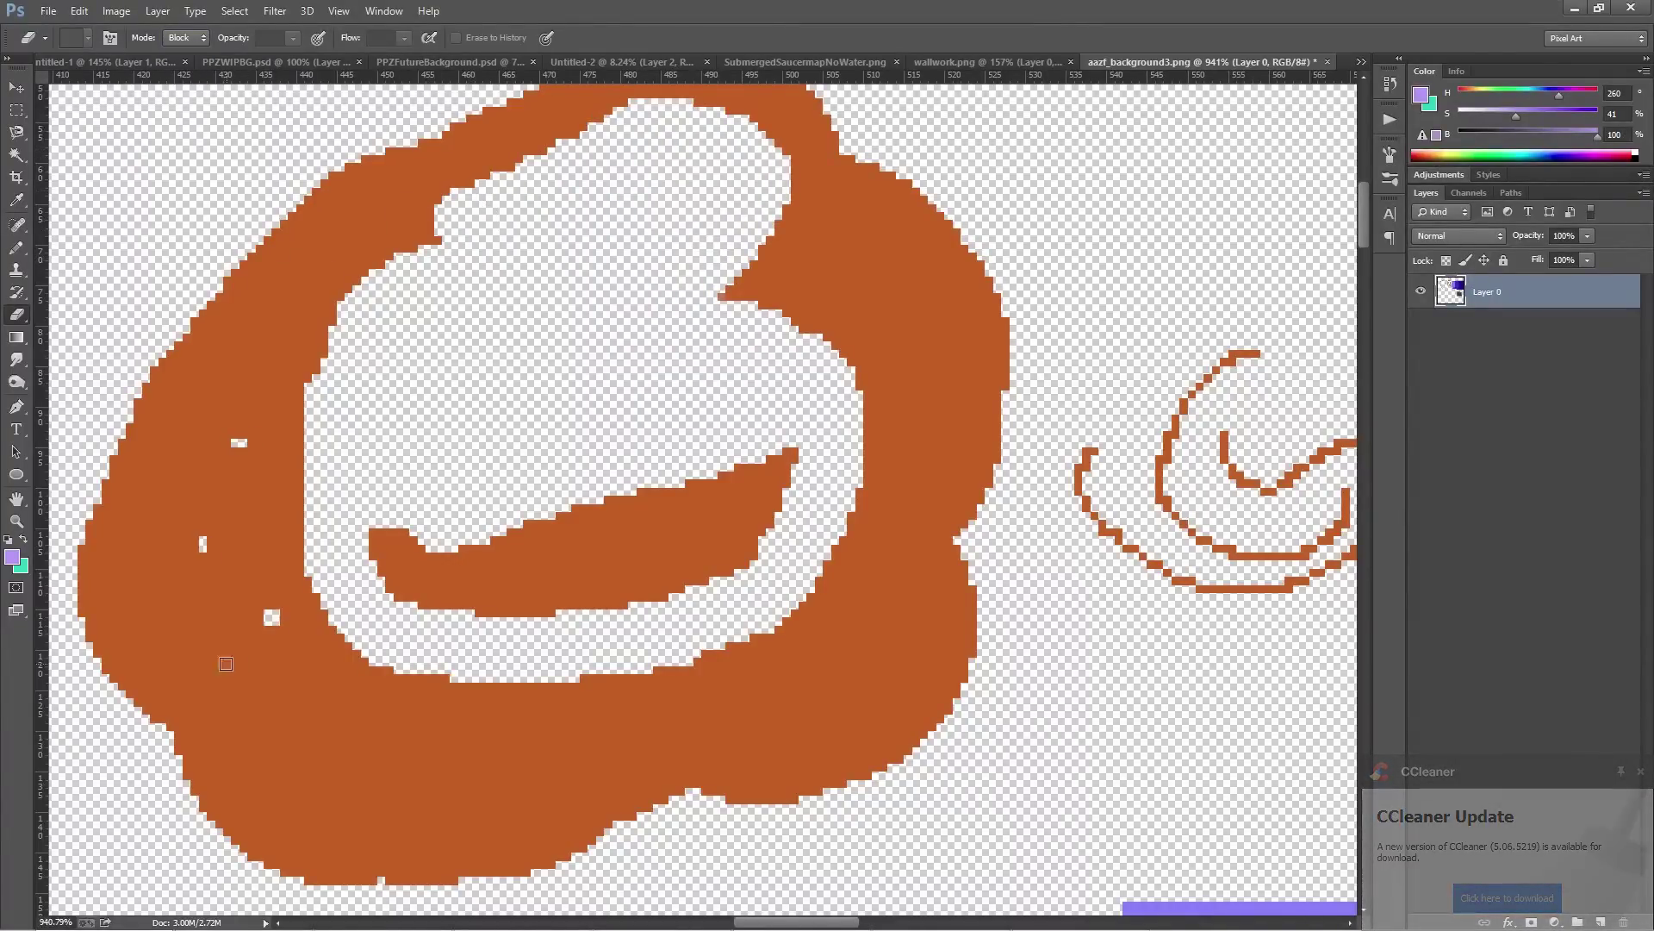
pyautogui.moveTo(209, 663)
pyautogui.mouseDown()
pyautogui.moveTo(334, 673)
pyautogui.moveTo(340, 732)
pyautogui.moveTo(388, 754)
pyautogui.moveTo(435, 746)
pyautogui.mouseUp()
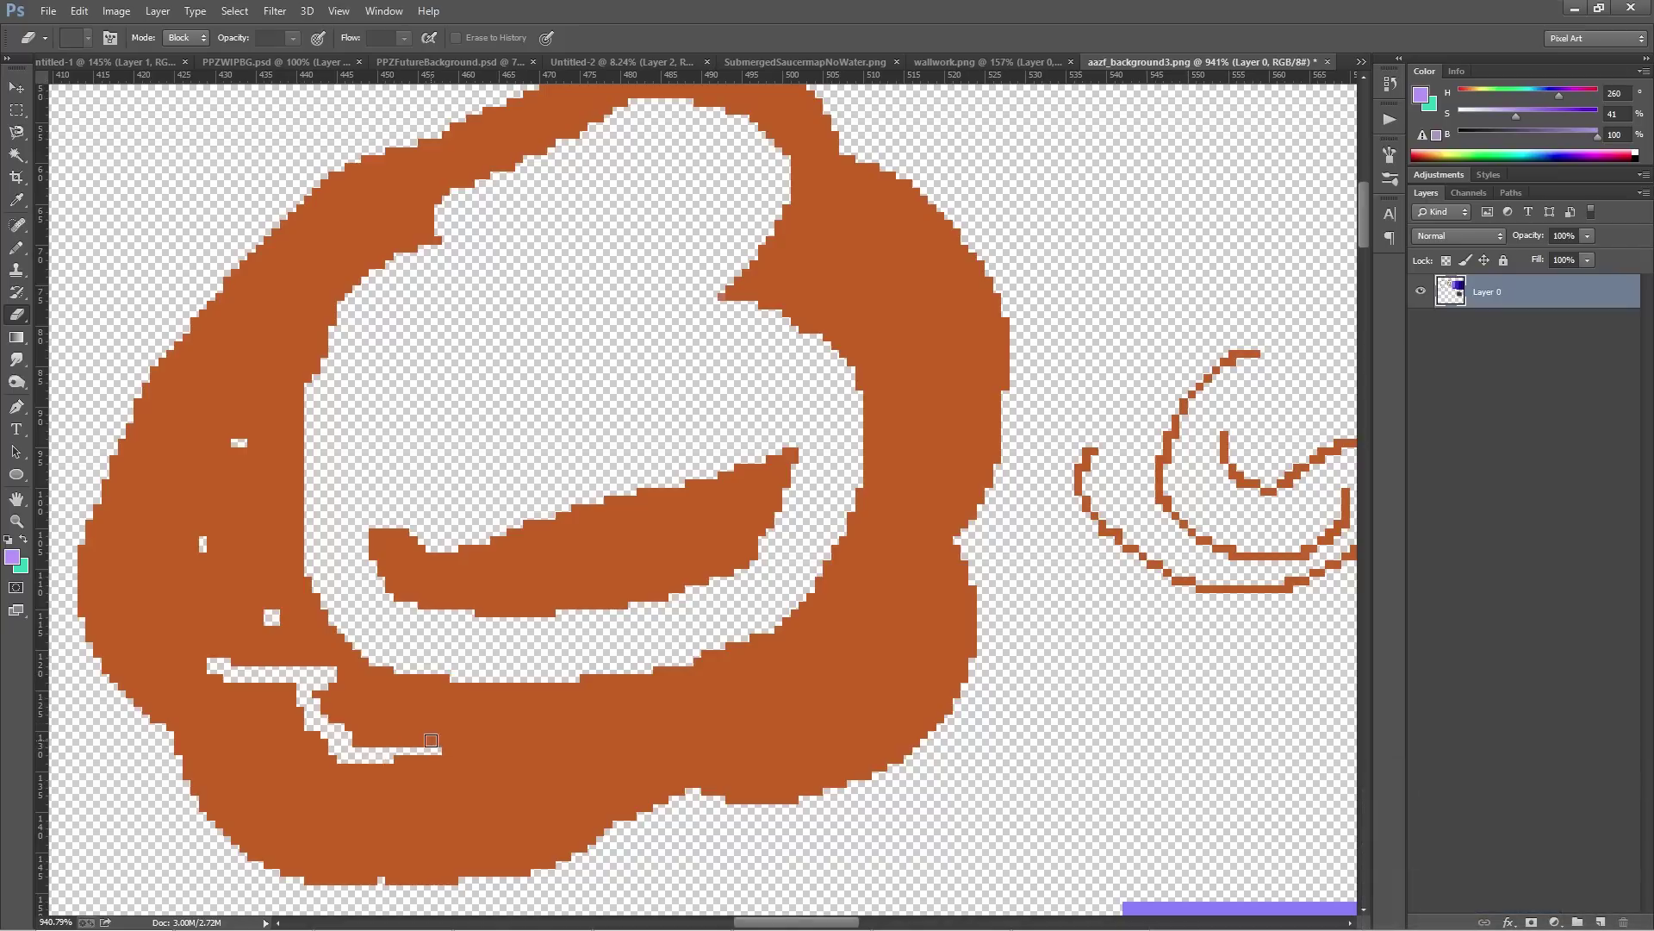
# Erase two round holes with the Pencil-mode eraser, then resize the eraser from 70 to 25
pyautogui.click(185, 38)
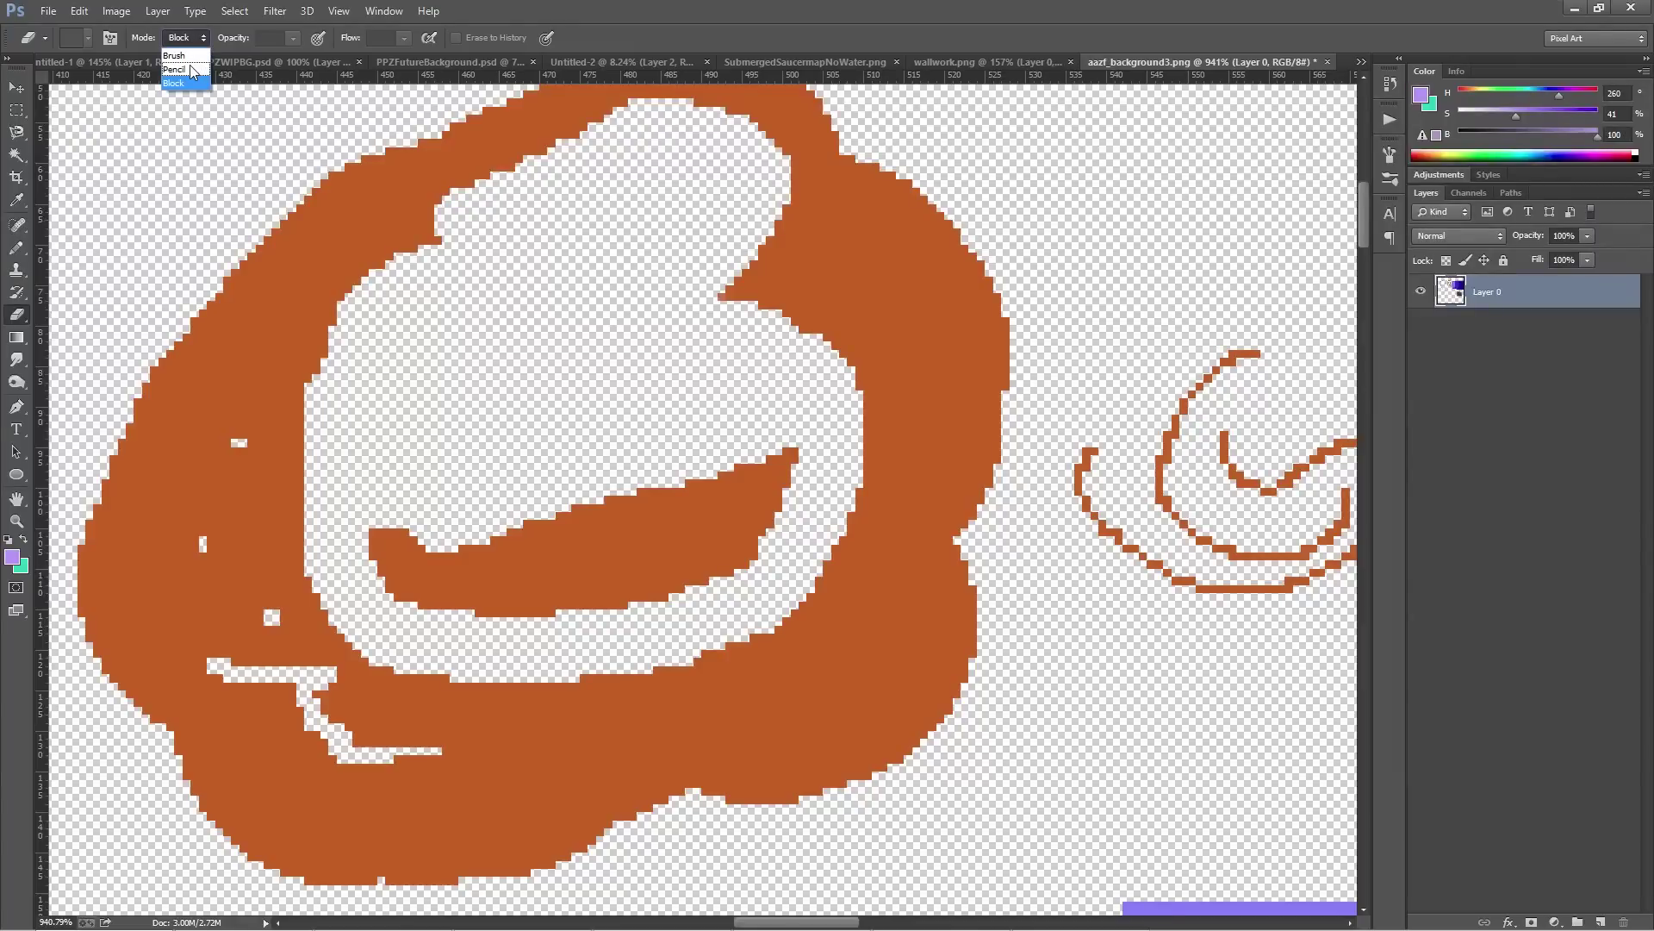
pyautogui.click(175, 69)
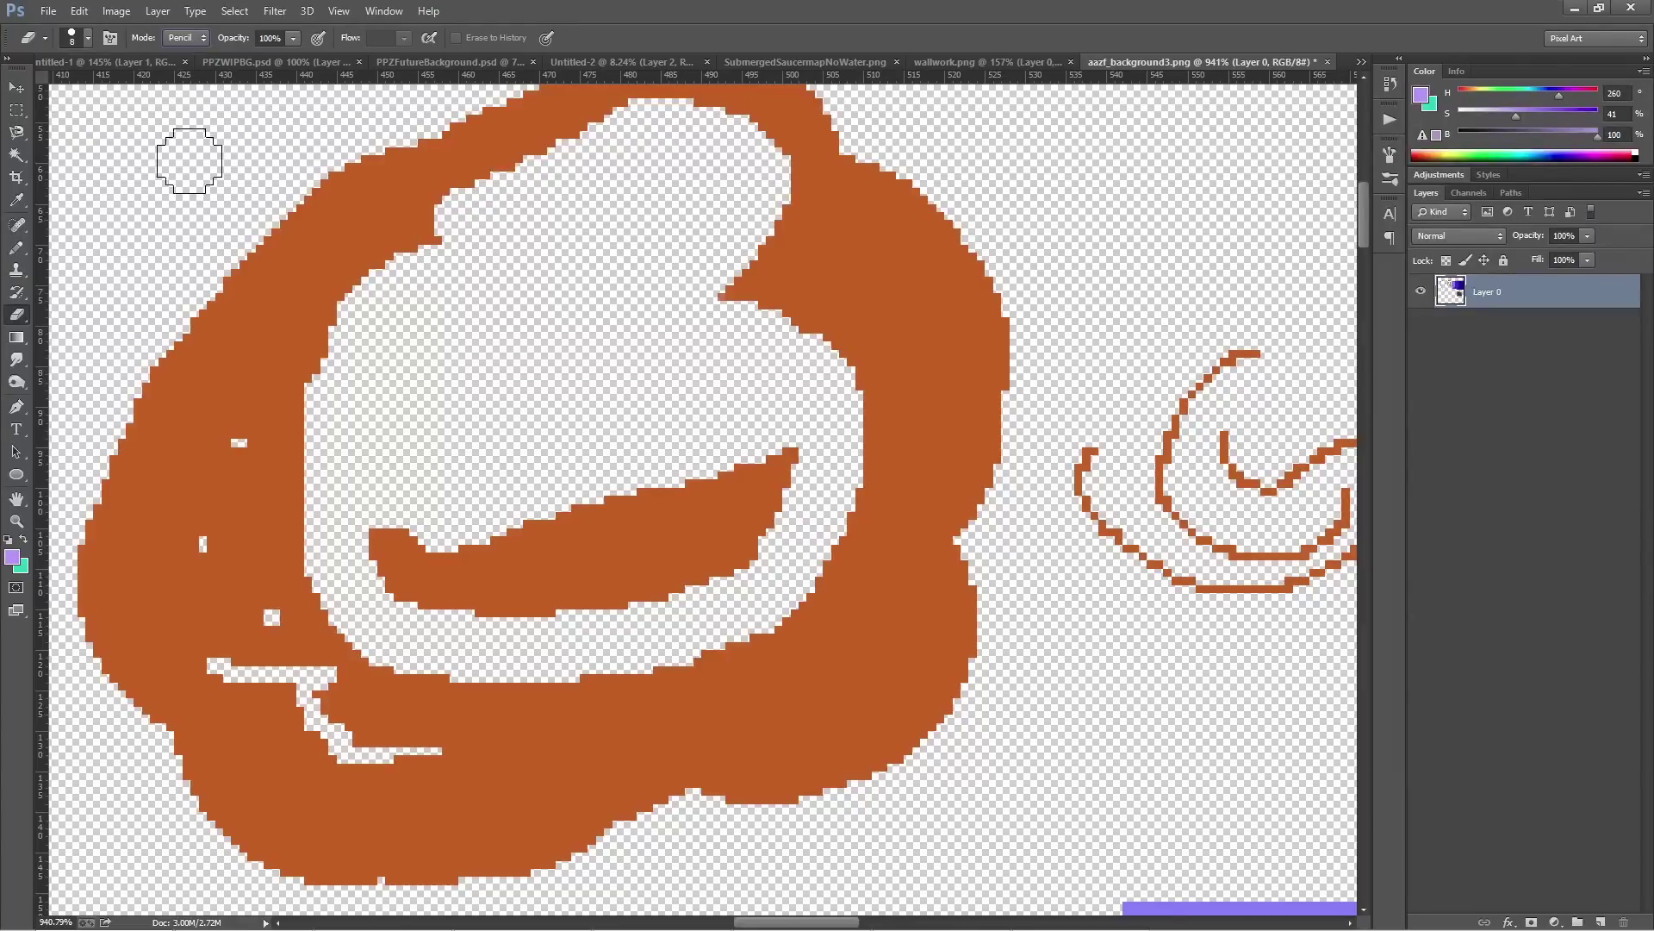
pyautogui.click(247, 328)
pyautogui.click(198, 495)
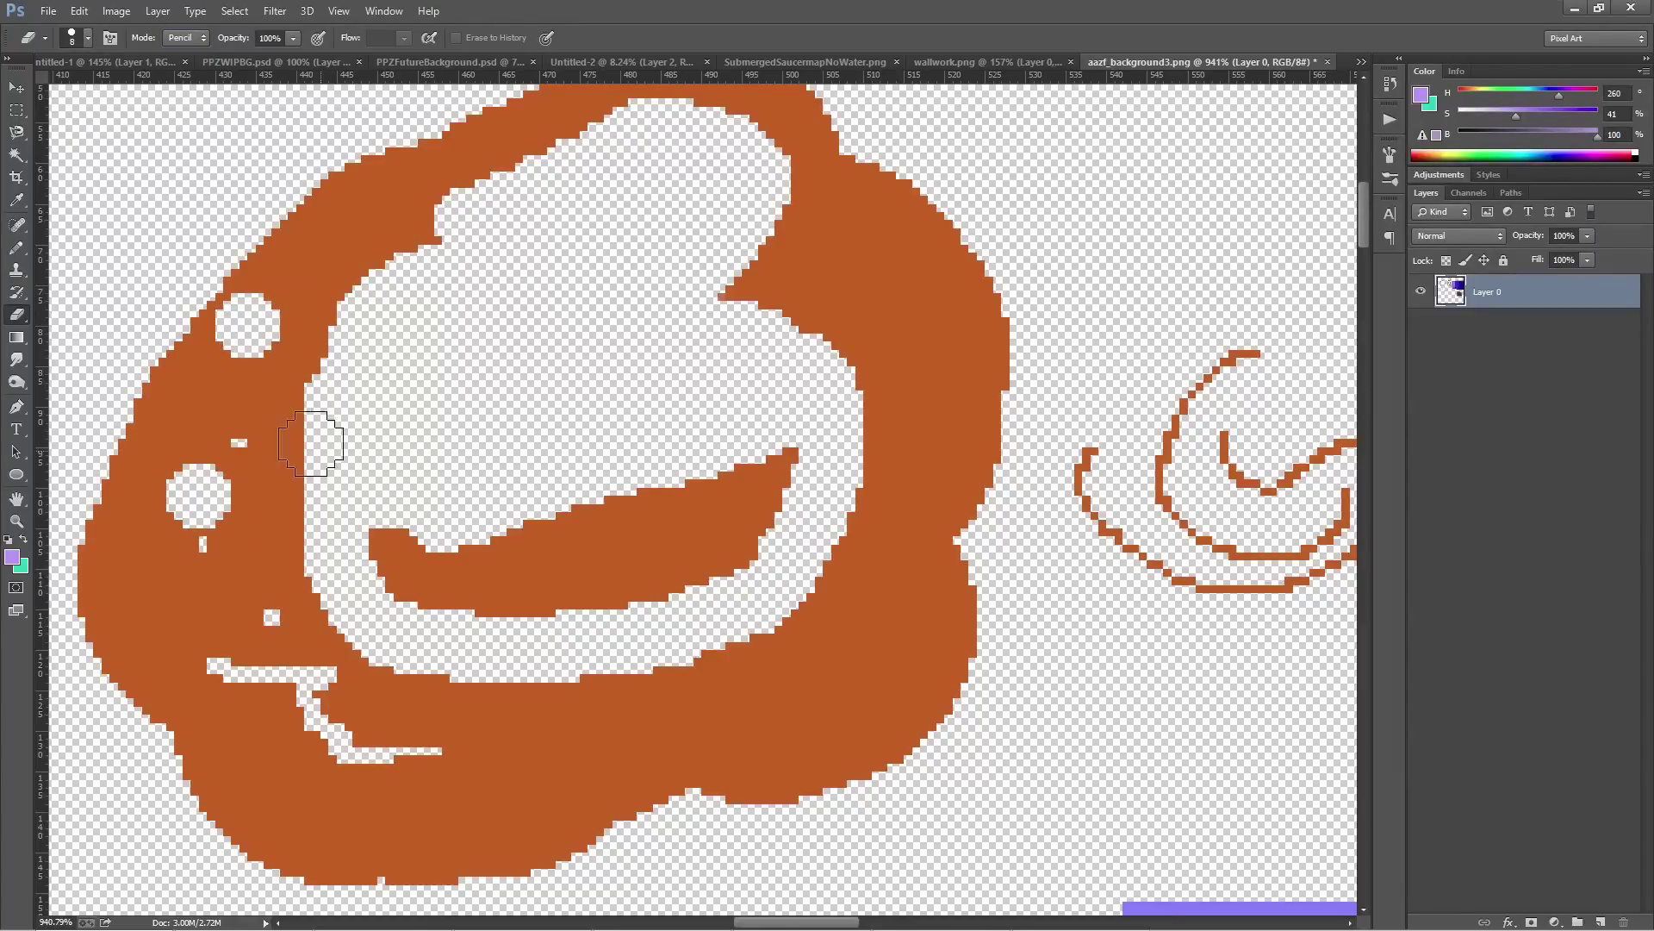
pyautogui.press(']')
pyautogui.press(']')
pyautogui.press(']')
pyautogui.press(']')
pyautogui.press(']')
pyautogui.press(']')
pyautogui.press(']')
pyautogui.press(']')
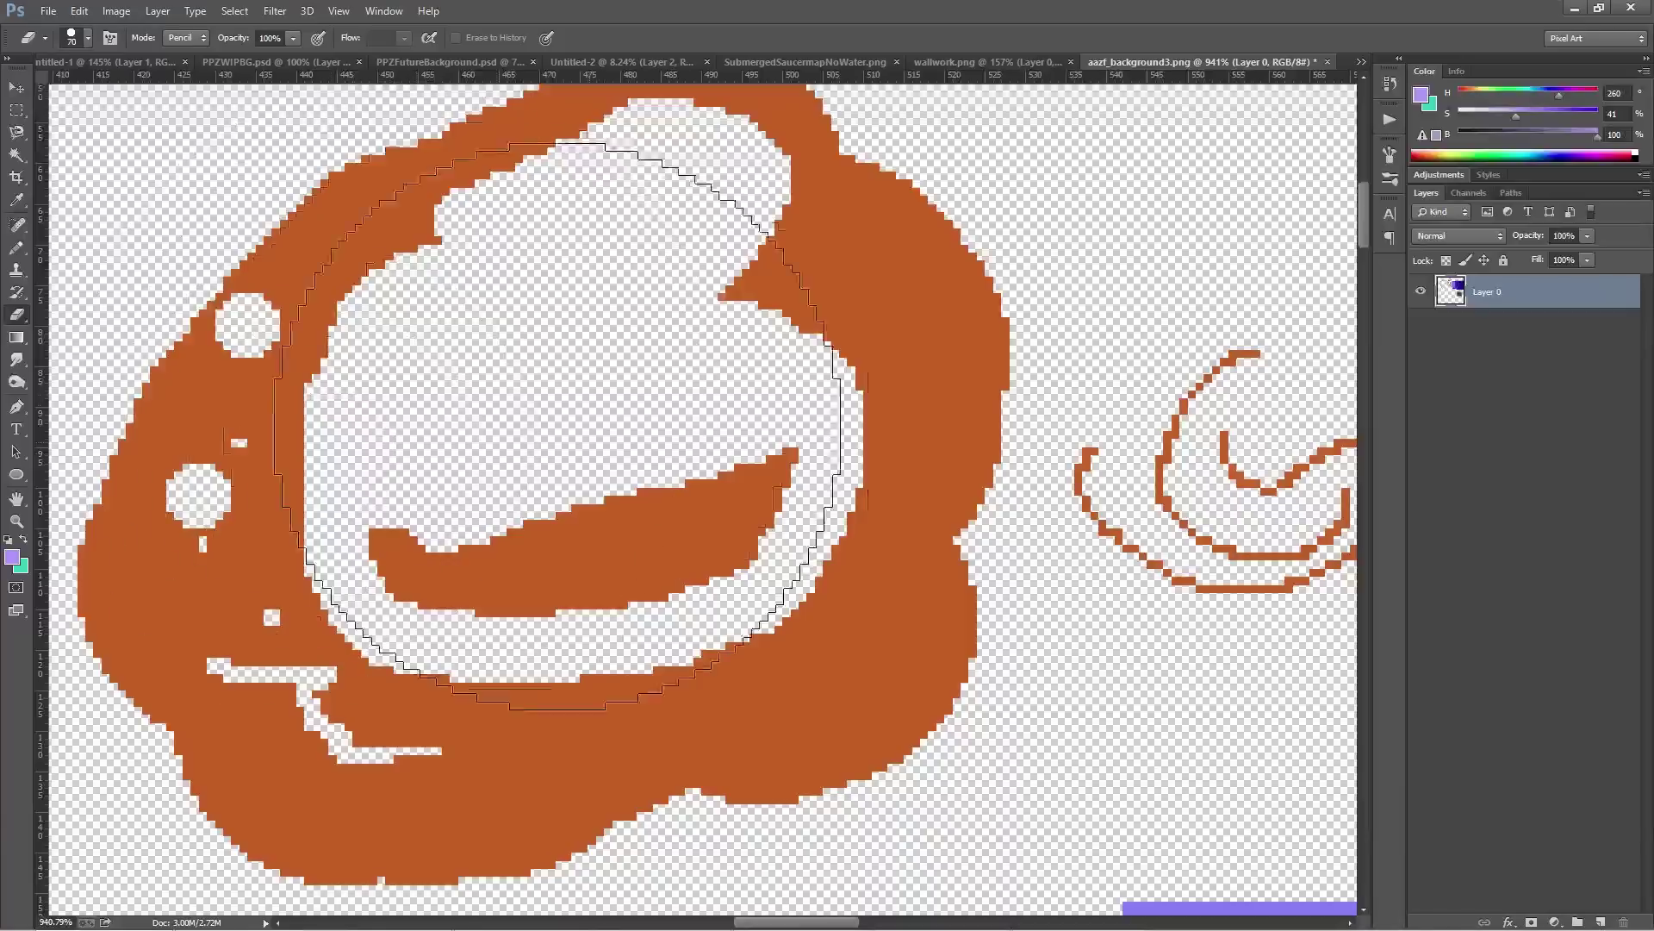
pyautogui.press('[')
pyautogui.press('[')
pyautogui.press('[')
pyautogui.press('[')
pyautogui.press('[')
pyautogui.press('[')
pyautogui.press('[')
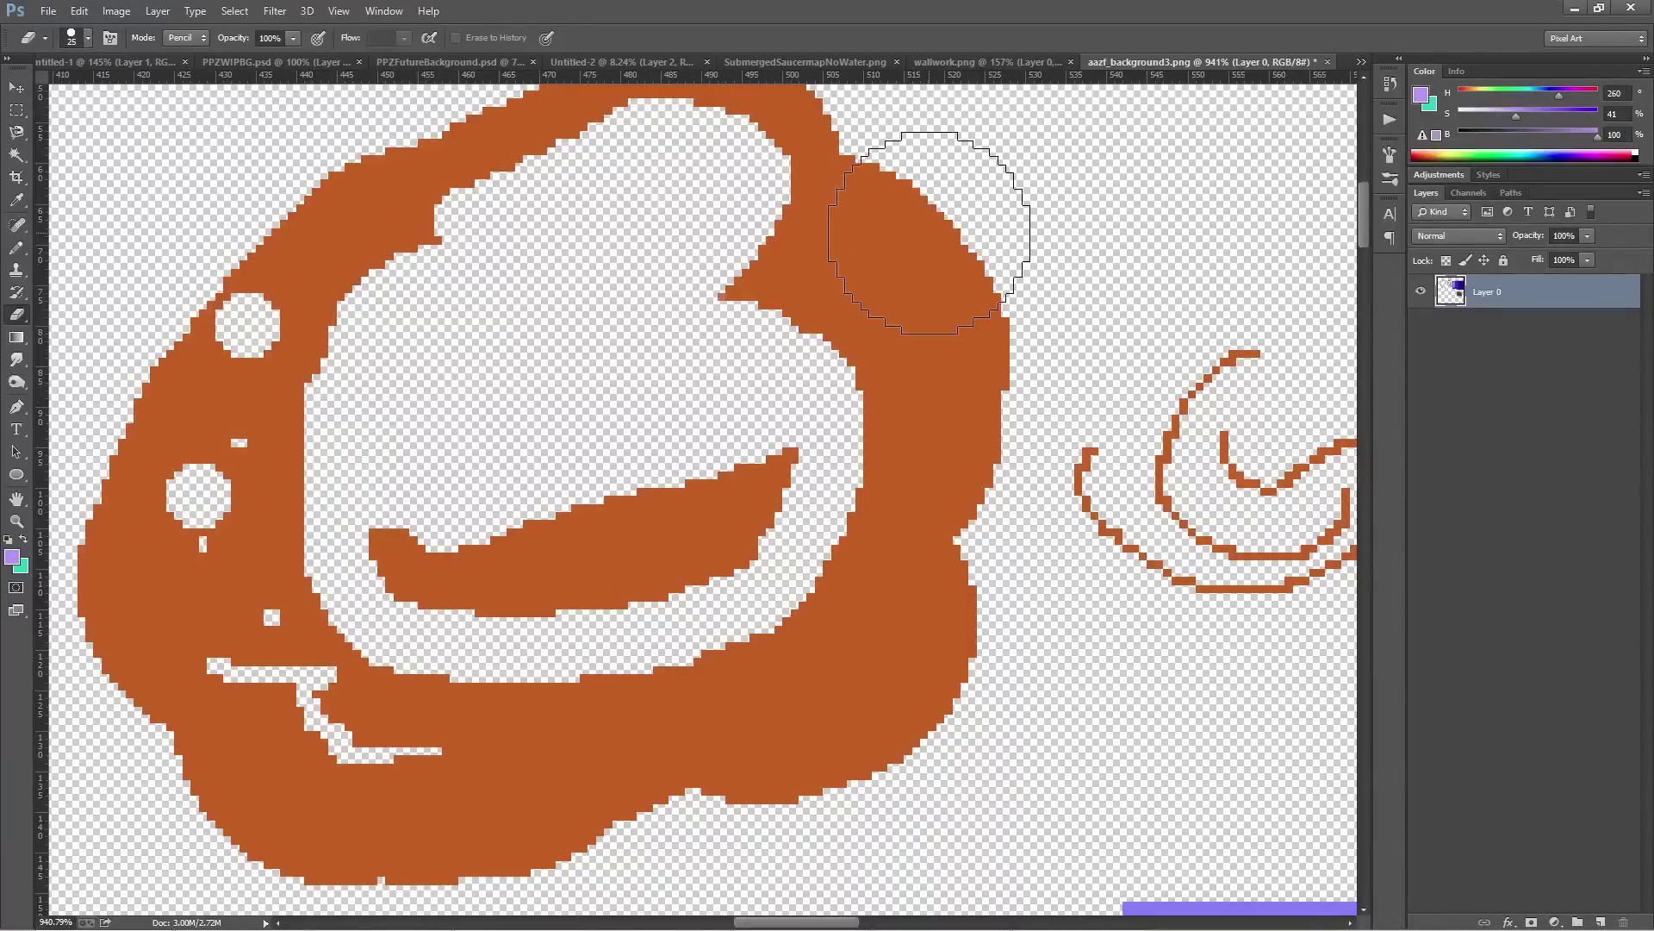
# Switch from the eraser to the Pencil tool and set its size to 20
pyautogui.click(18, 249)
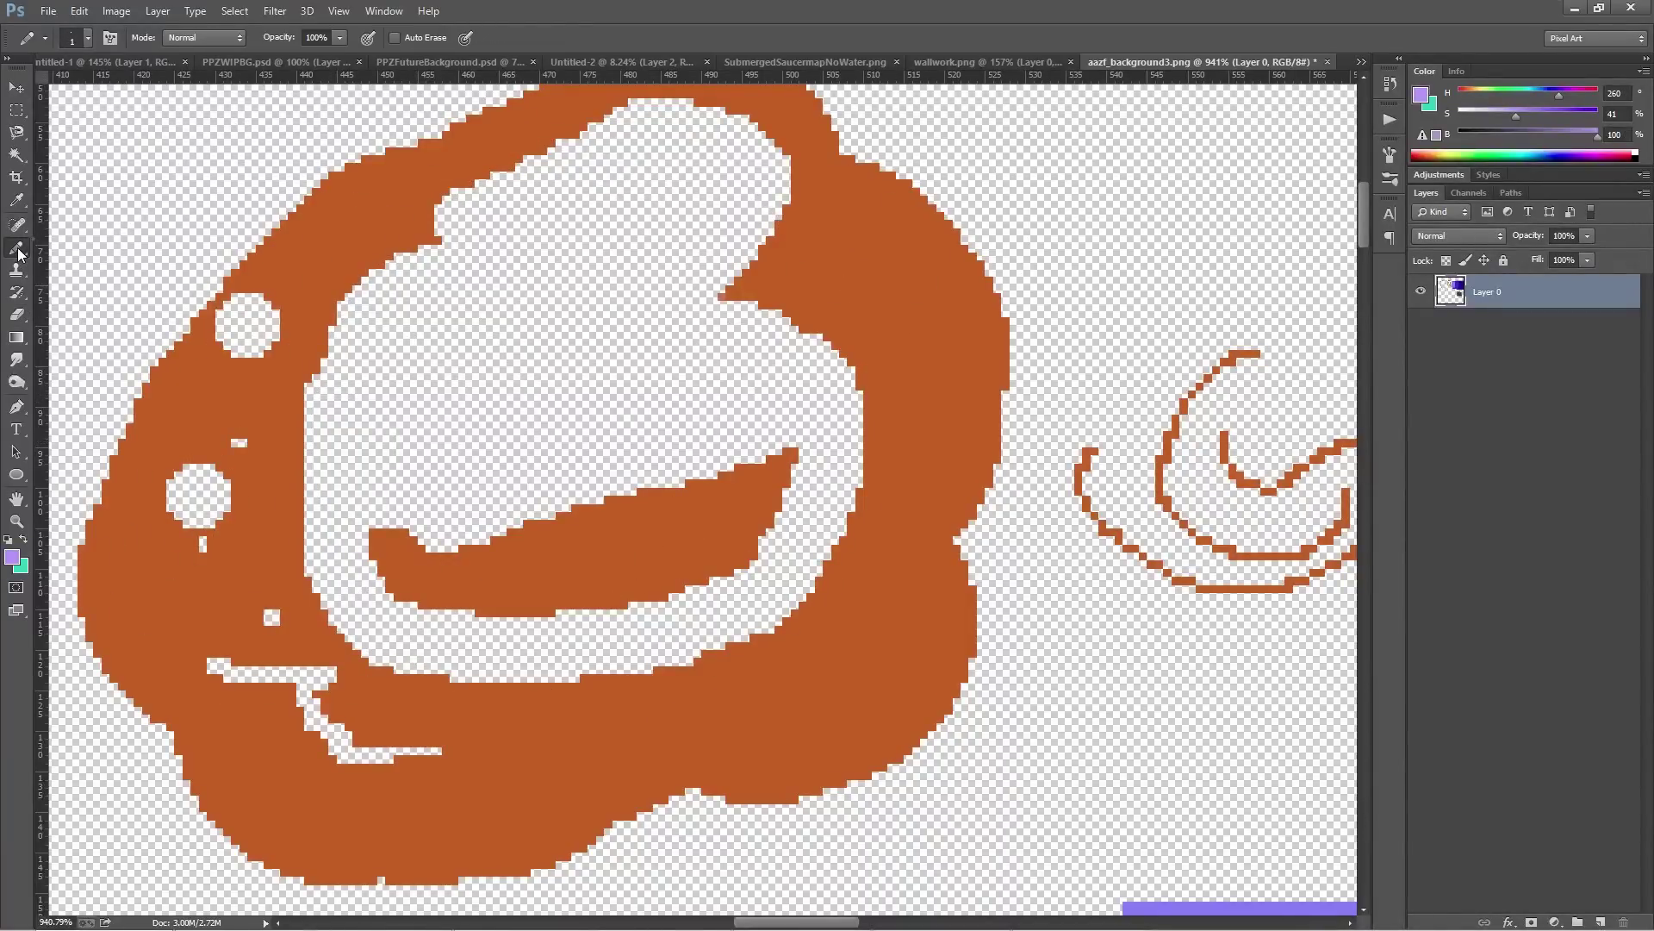
pyautogui.rightClick(17, 250)
pyautogui.click(136, 261)
pyautogui.press(']')
pyautogui.press(']')
pyautogui.press(']')
pyautogui.press(']')
pyautogui.press(']')
pyautogui.press(']')
pyautogui.press(']')
pyautogui.press(']')
pyautogui.press(']')
pyautogui.press(']')
pyautogui.press(']')
pyautogui.press(']')
pyautogui.press(']')
pyautogui.press(']')
pyautogui.press('[')
pyautogui.press('[')
pyautogui.press('[')
pyautogui.press('[')
pyautogui.press('[')
pyautogui.press('[')
pyautogui.press('[')
pyautogui.press('[')
pyautogui.press('[')
pyautogui.press('[')
pyautogui.press('[')
pyautogui.press('[')
pyautogui.press('[')
pyautogui.press('[')
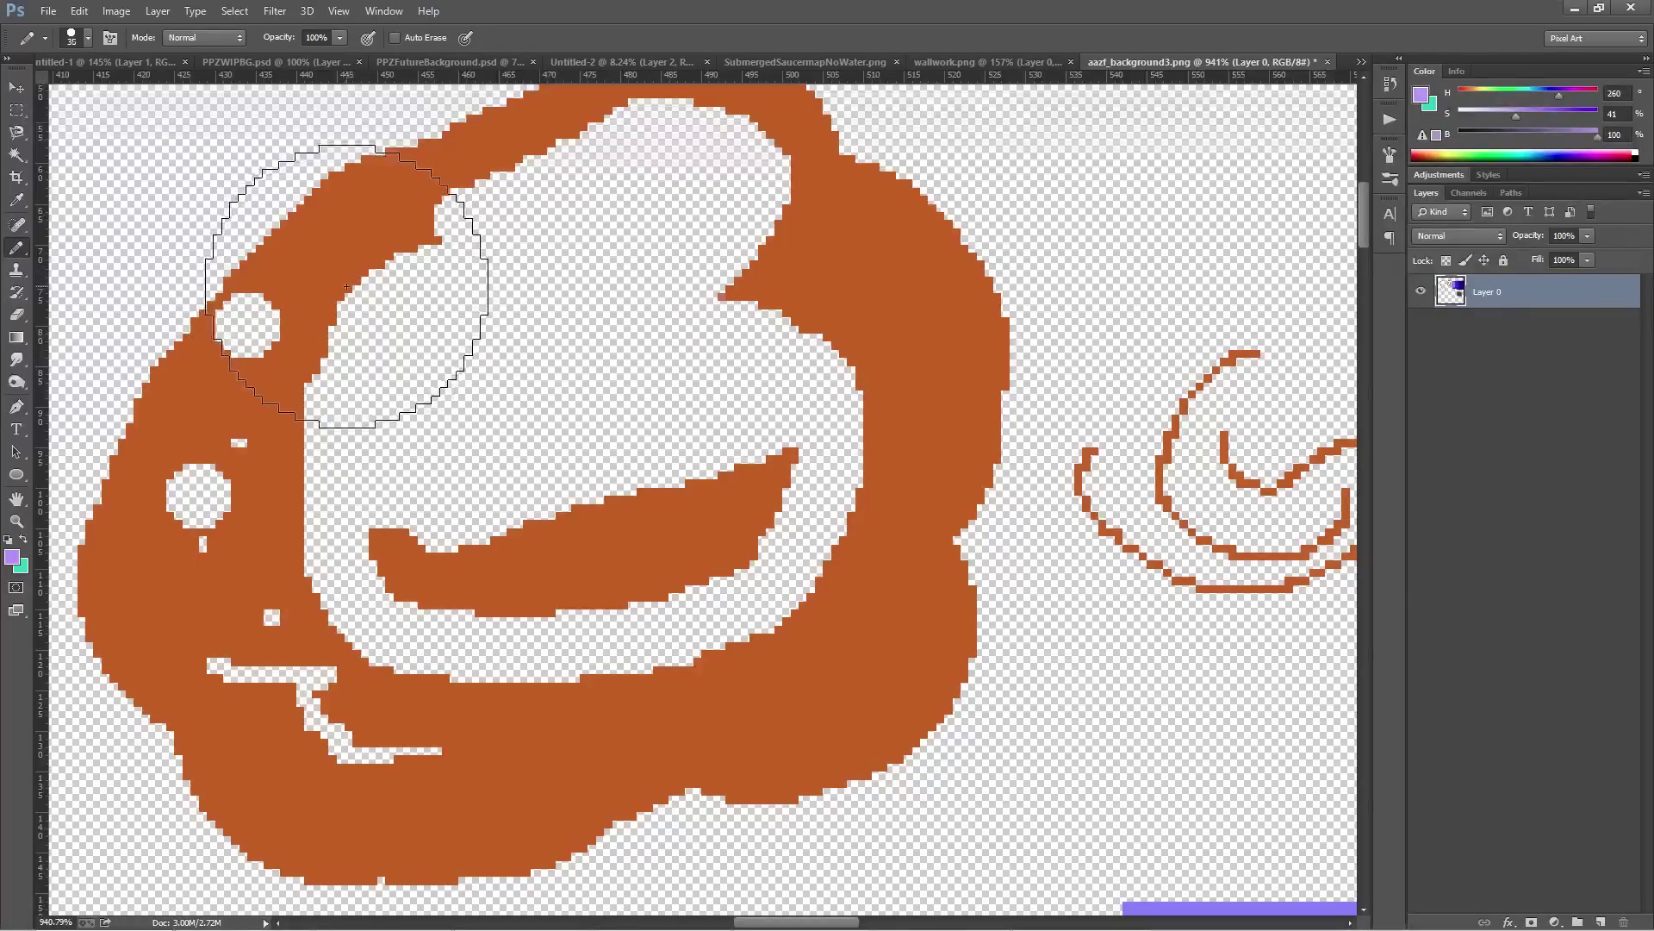
pyautogui.press(']')
pyautogui.press(']')
pyautogui.press(']')
pyautogui.press(']')
pyautogui.press(']')
pyautogui.press(']')
pyautogui.press(']')
pyautogui.press(']')
pyautogui.press(']')
pyautogui.press(']')
pyautogui.press(']')
pyautogui.press(']')
pyautogui.press(']')
pyautogui.press(']')
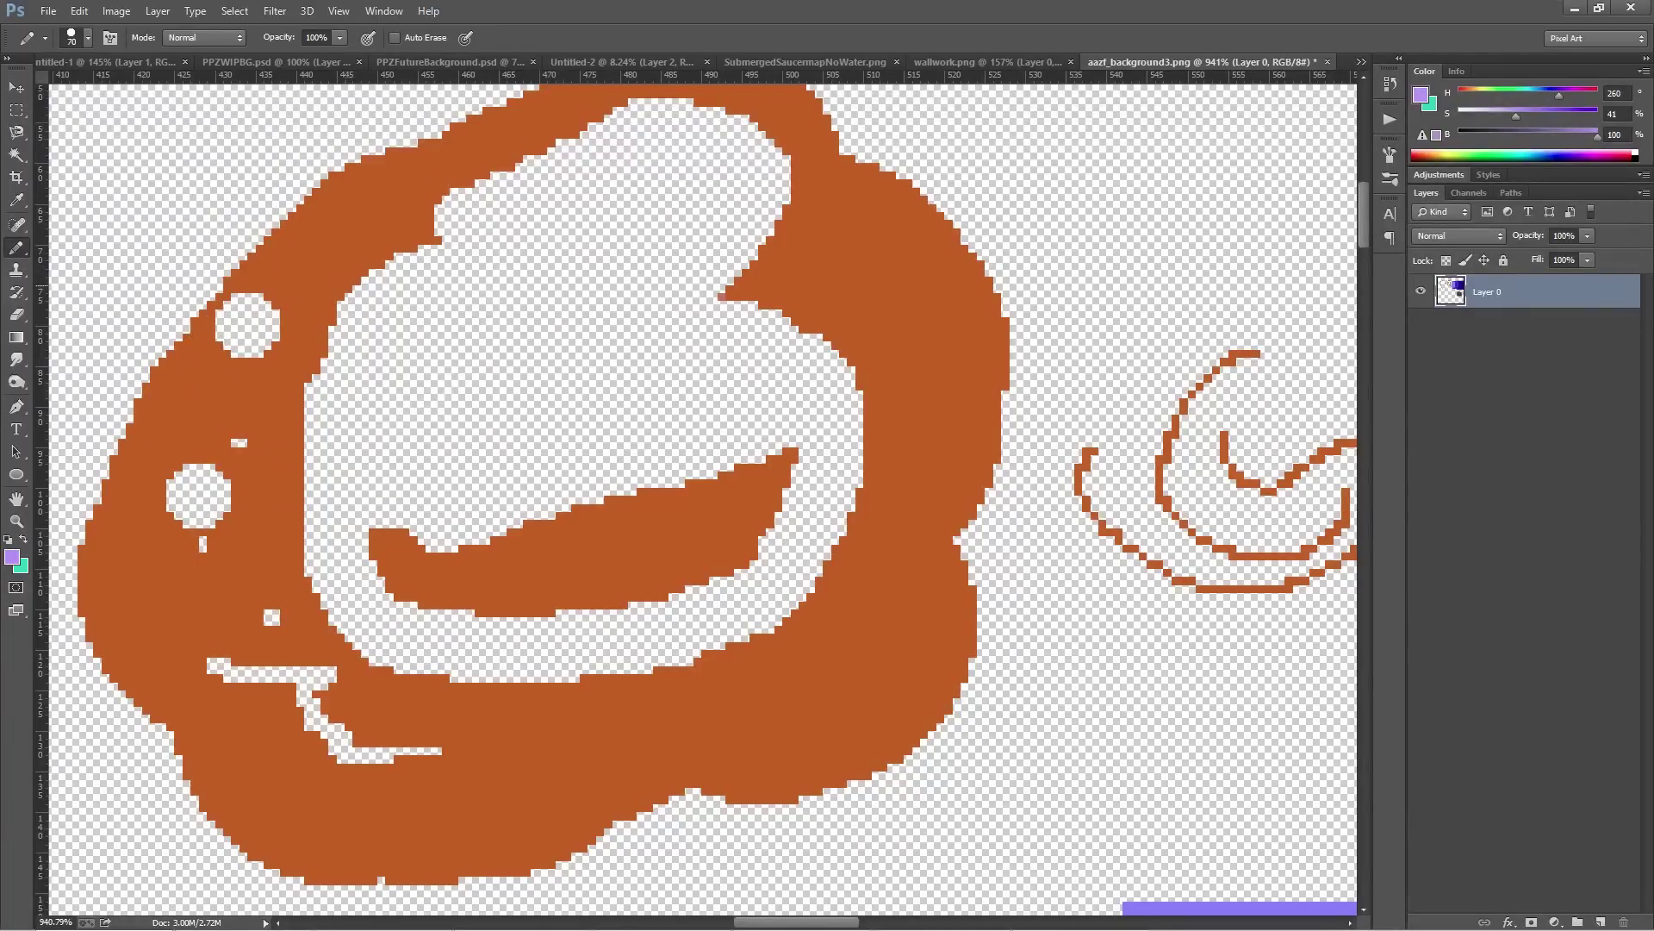
pyautogui.press('[')
pyautogui.press('[')
# Zoom out until the whole test canvas fits the window at about 77%
pyautogui.scroll(-6, 345, 374)
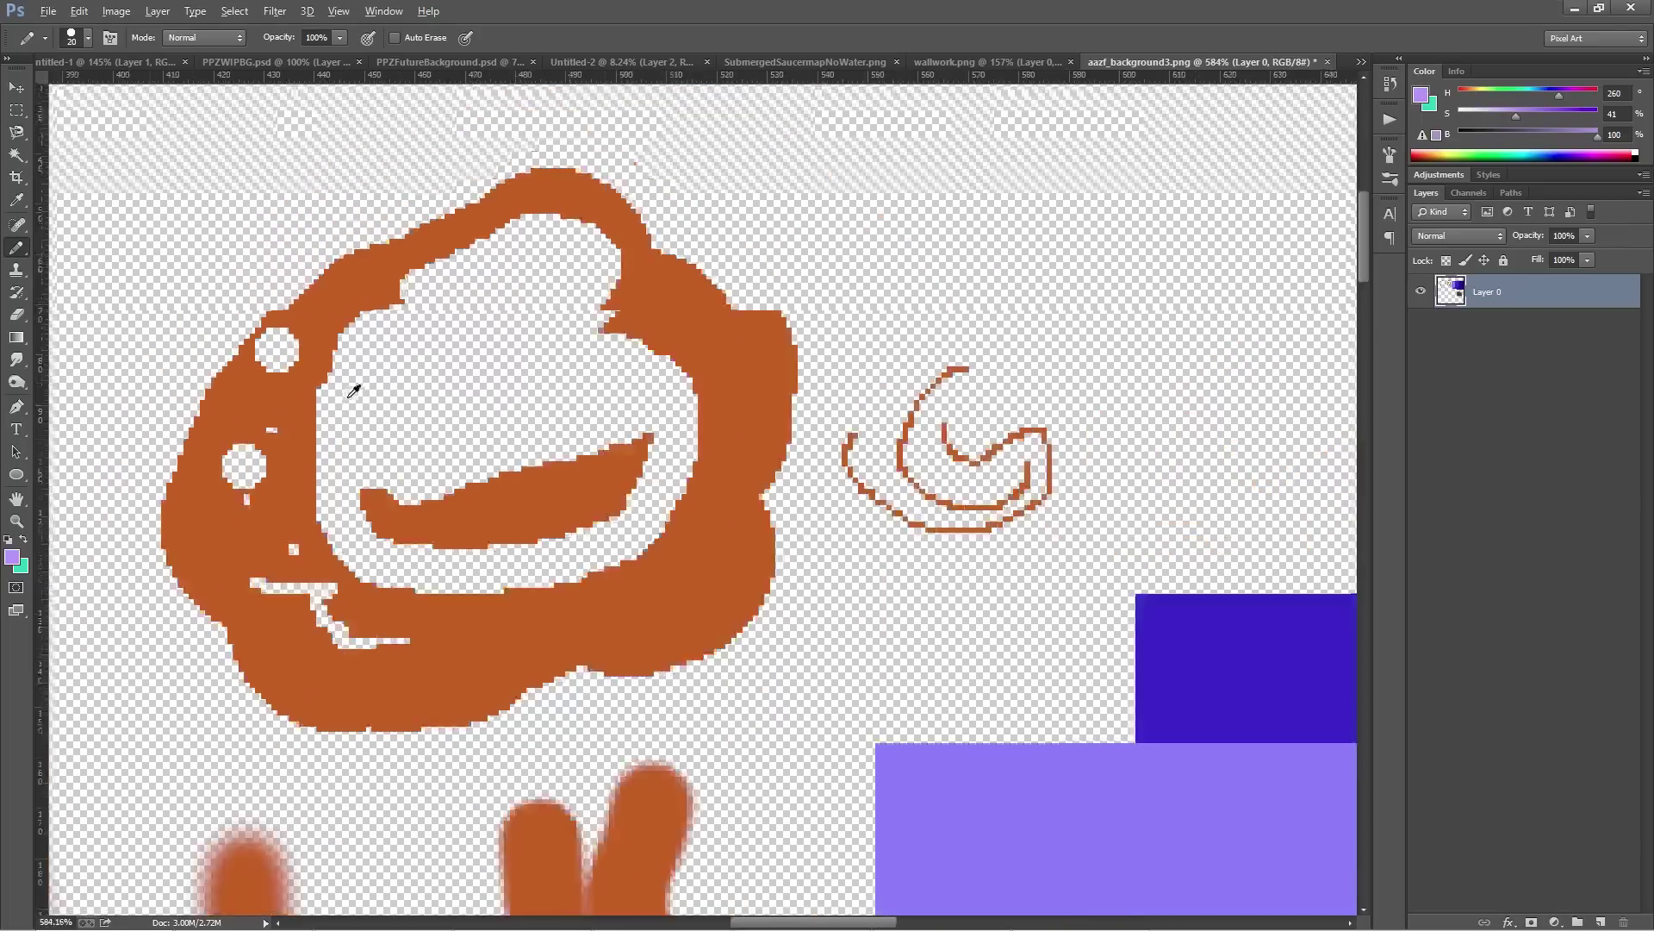
pyautogui.scroll(-4, 363, 380)
pyautogui.scroll(-4, 370, 397)
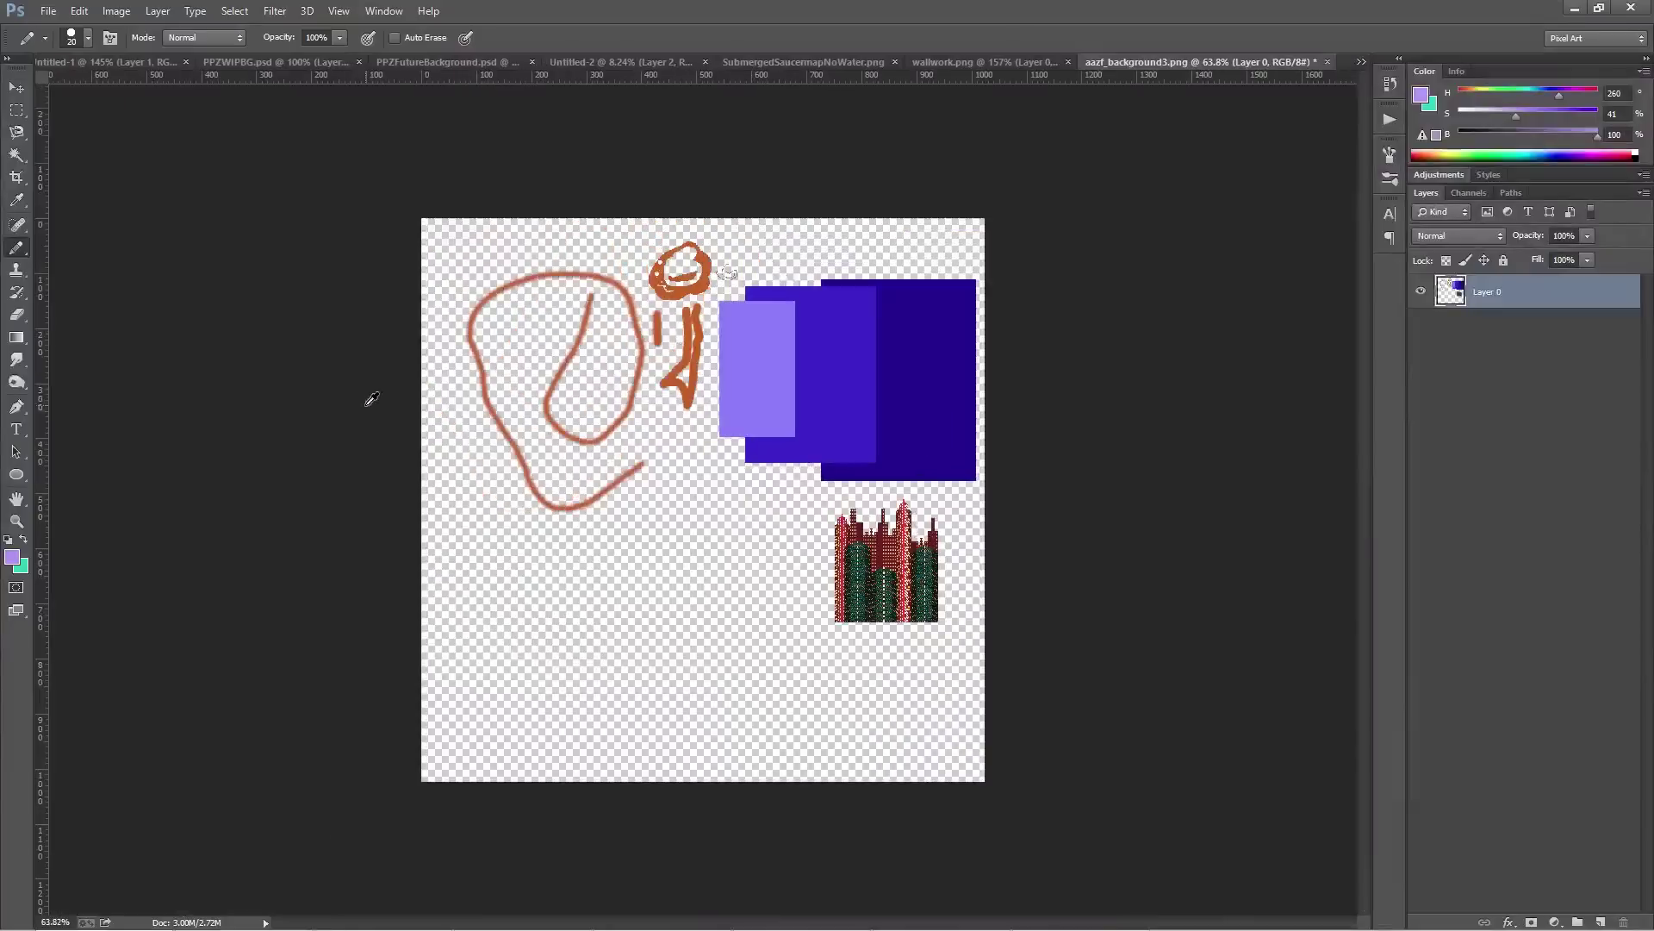
pyautogui.scroll(1, 566, 316)
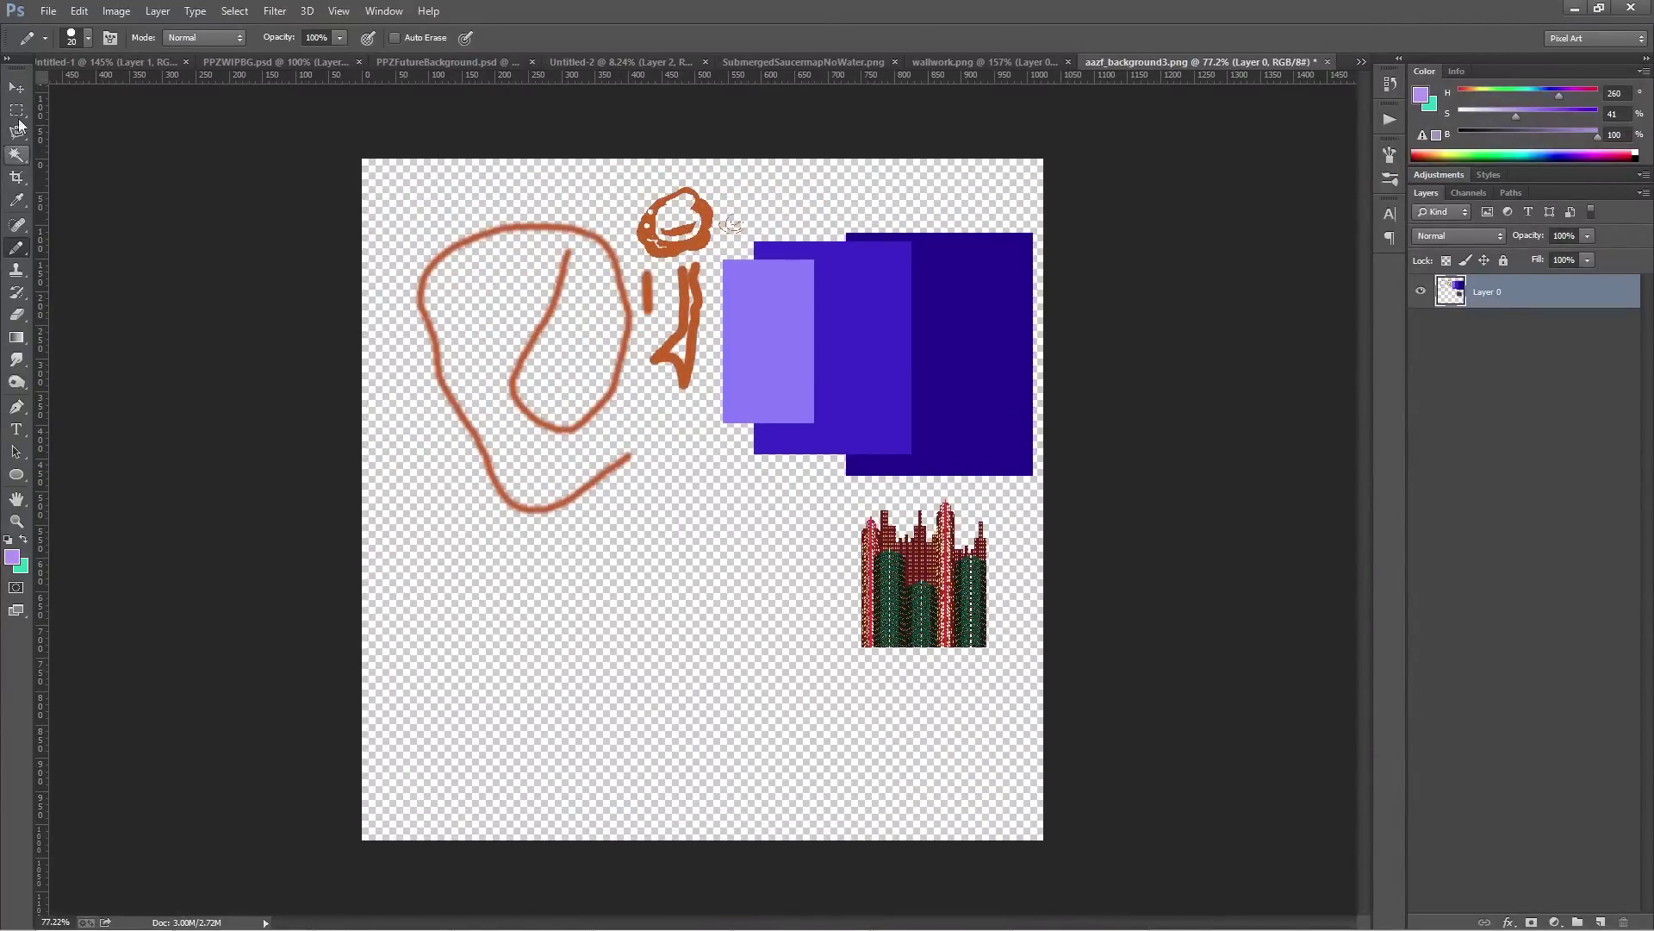
# With the Paint Bucket, fill the light purple rectangle lavender, comparing via undo and redo
pyautogui.click(21, 341)
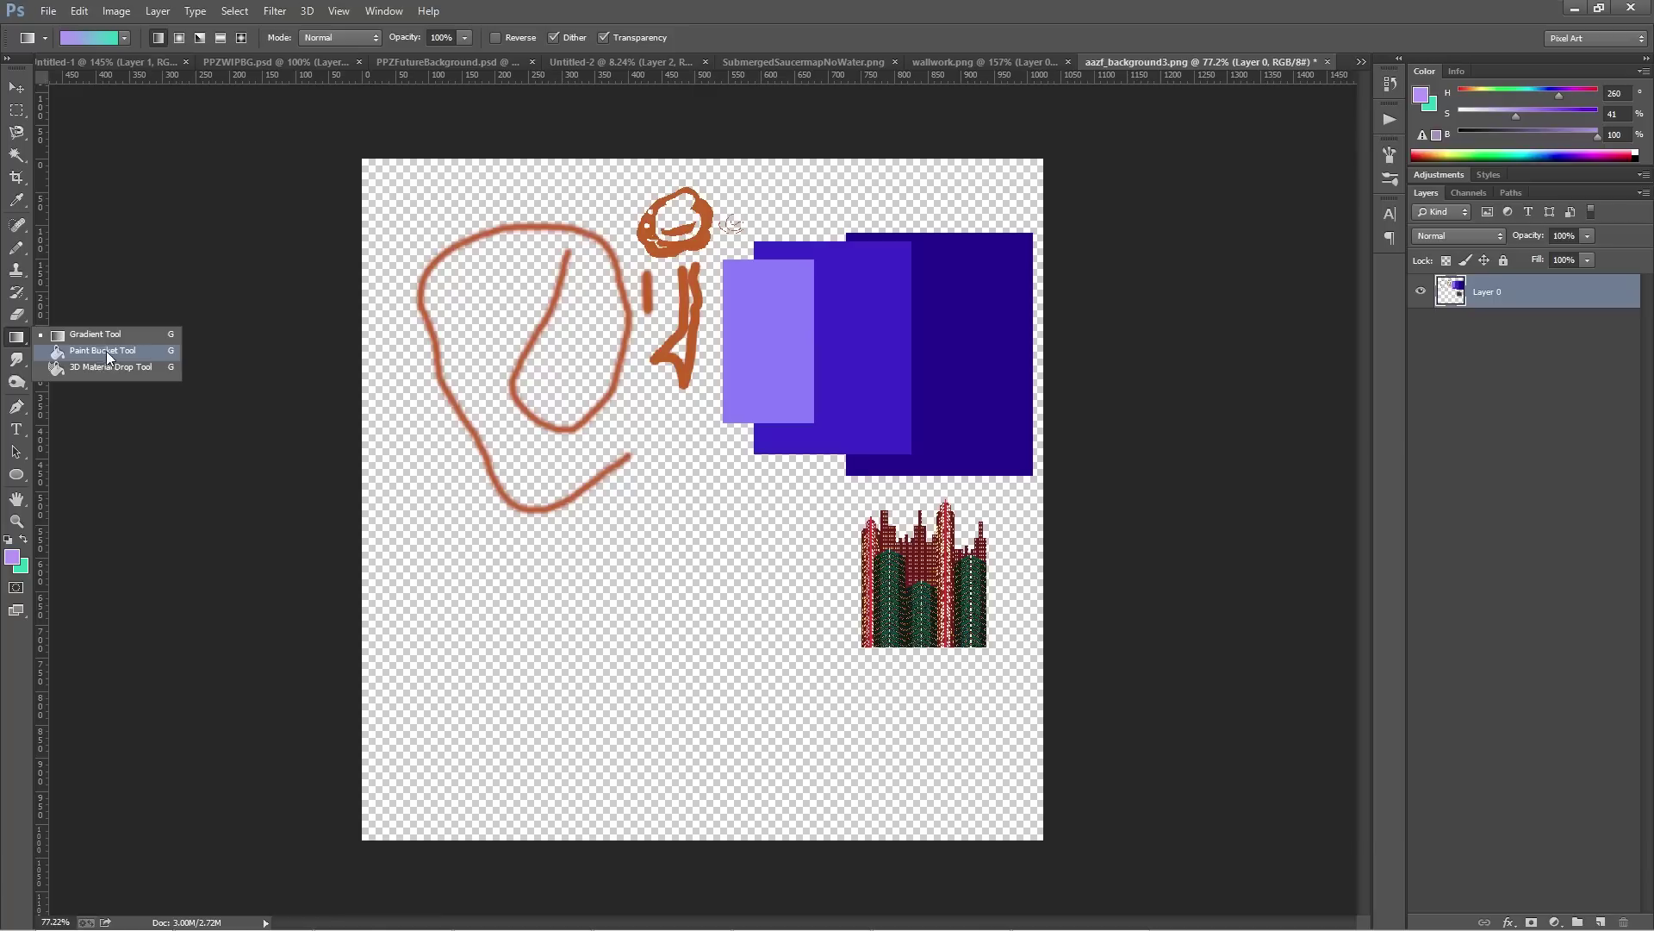
pyautogui.click(127, 354)
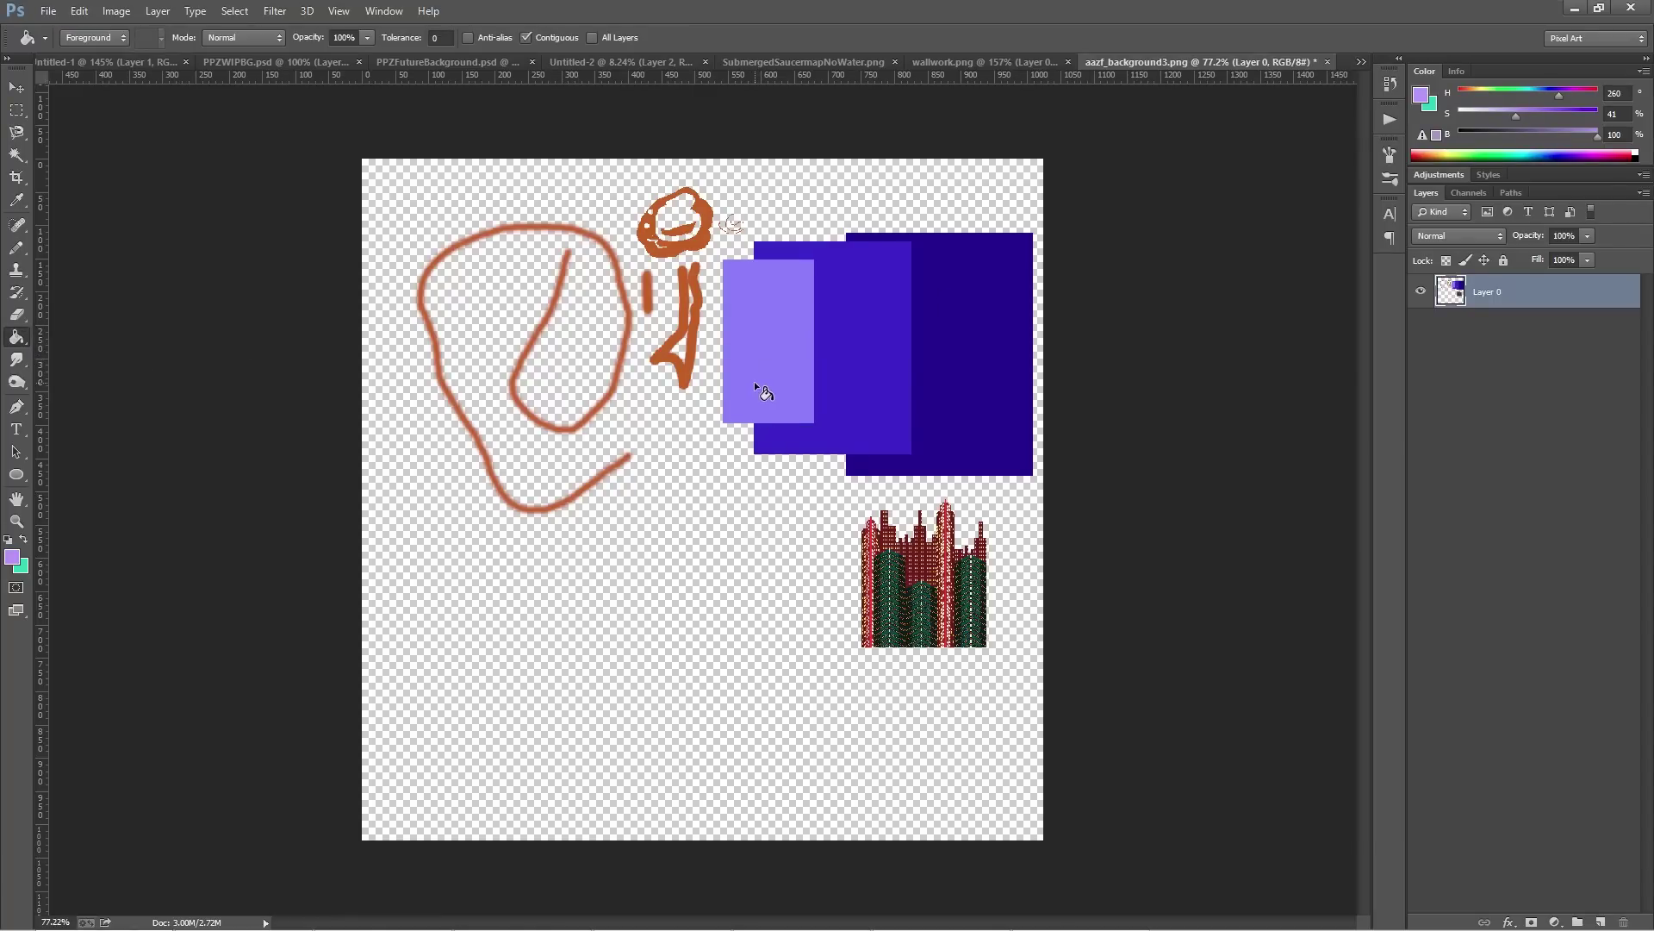
pyautogui.click(749, 314)
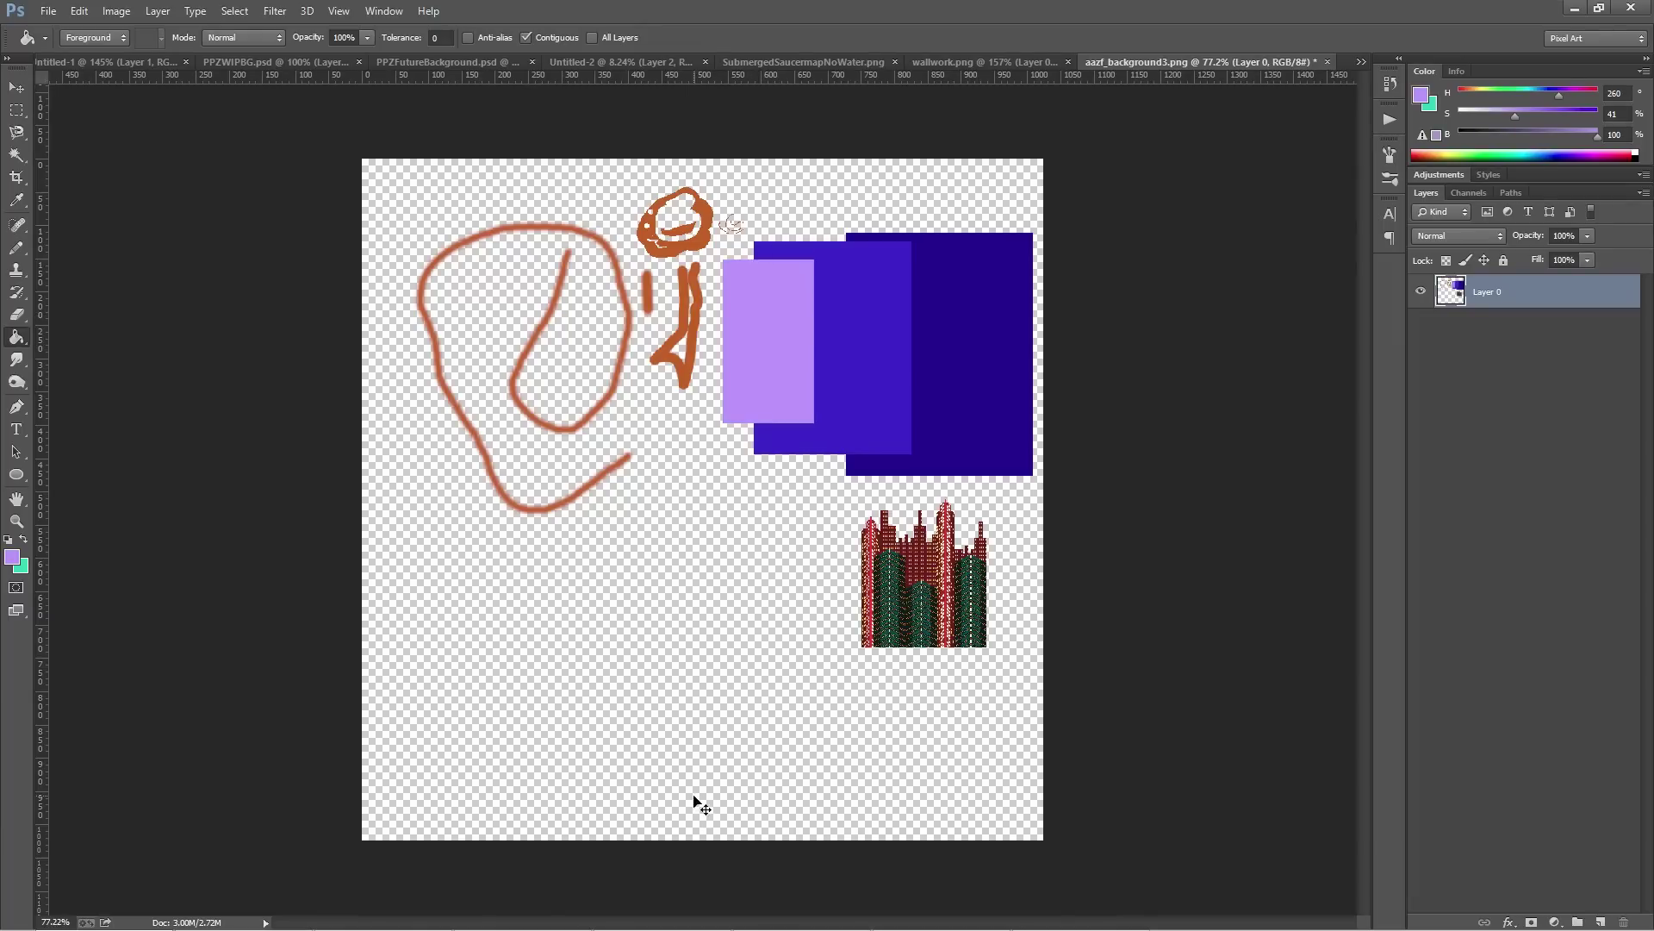
pyautogui.hotkey('ctrl', 'z')
pyautogui.click(768, 365)
pyautogui.hotkey('ctrl', 'z')
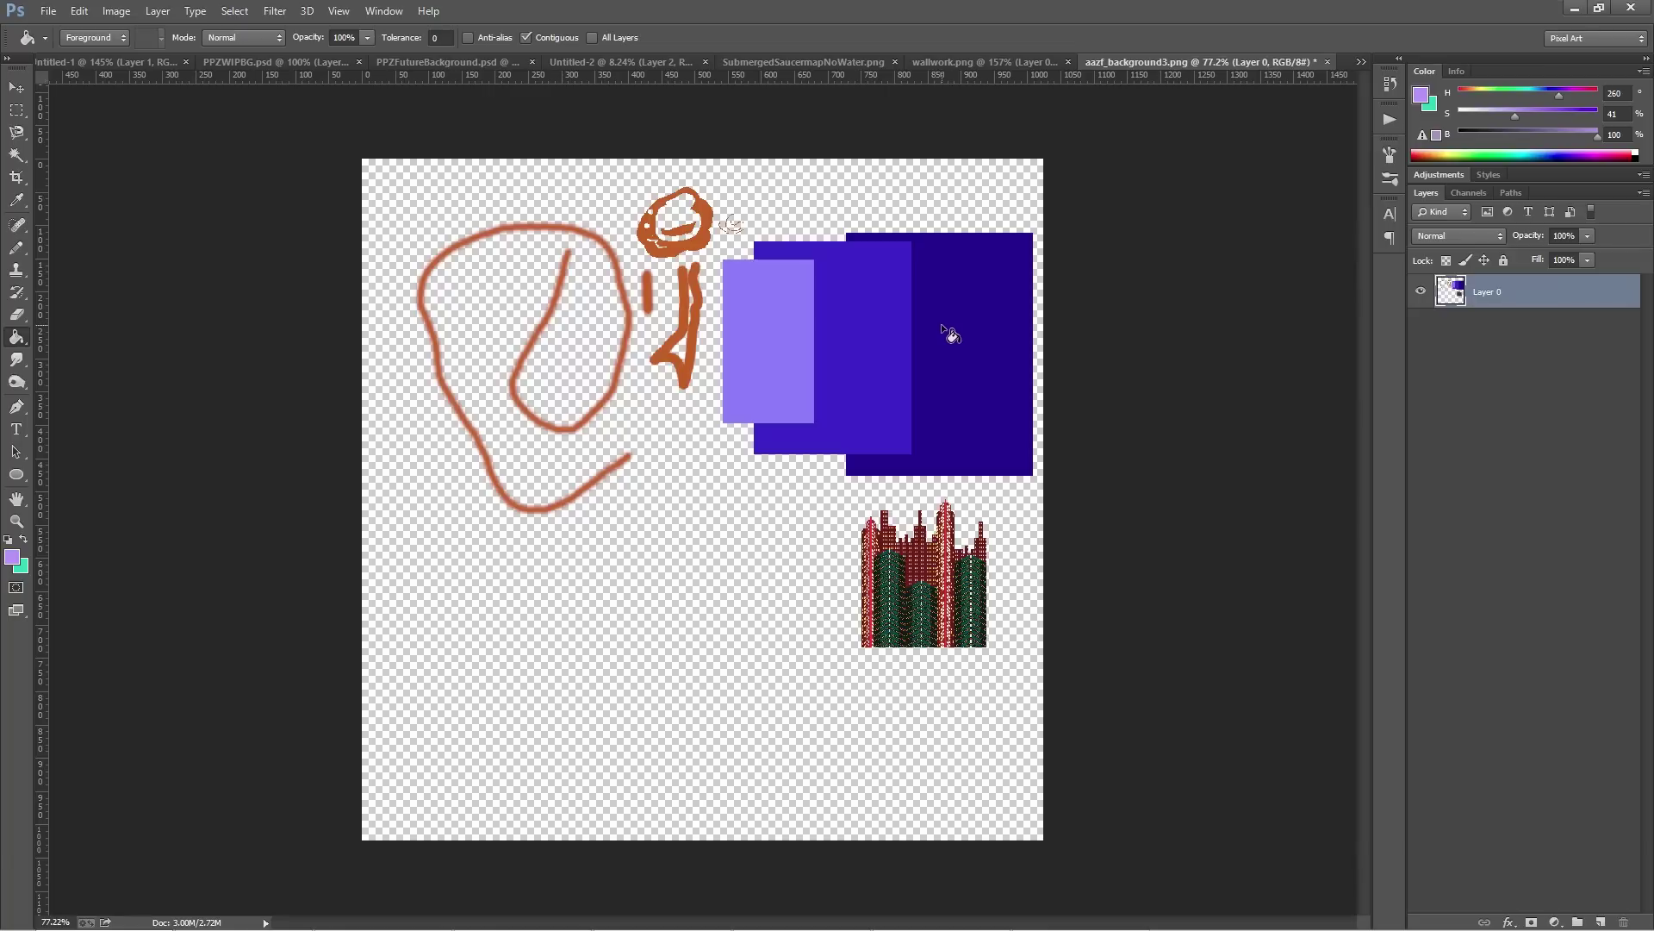
pyautogui.hotkey('ctrl', 'z')
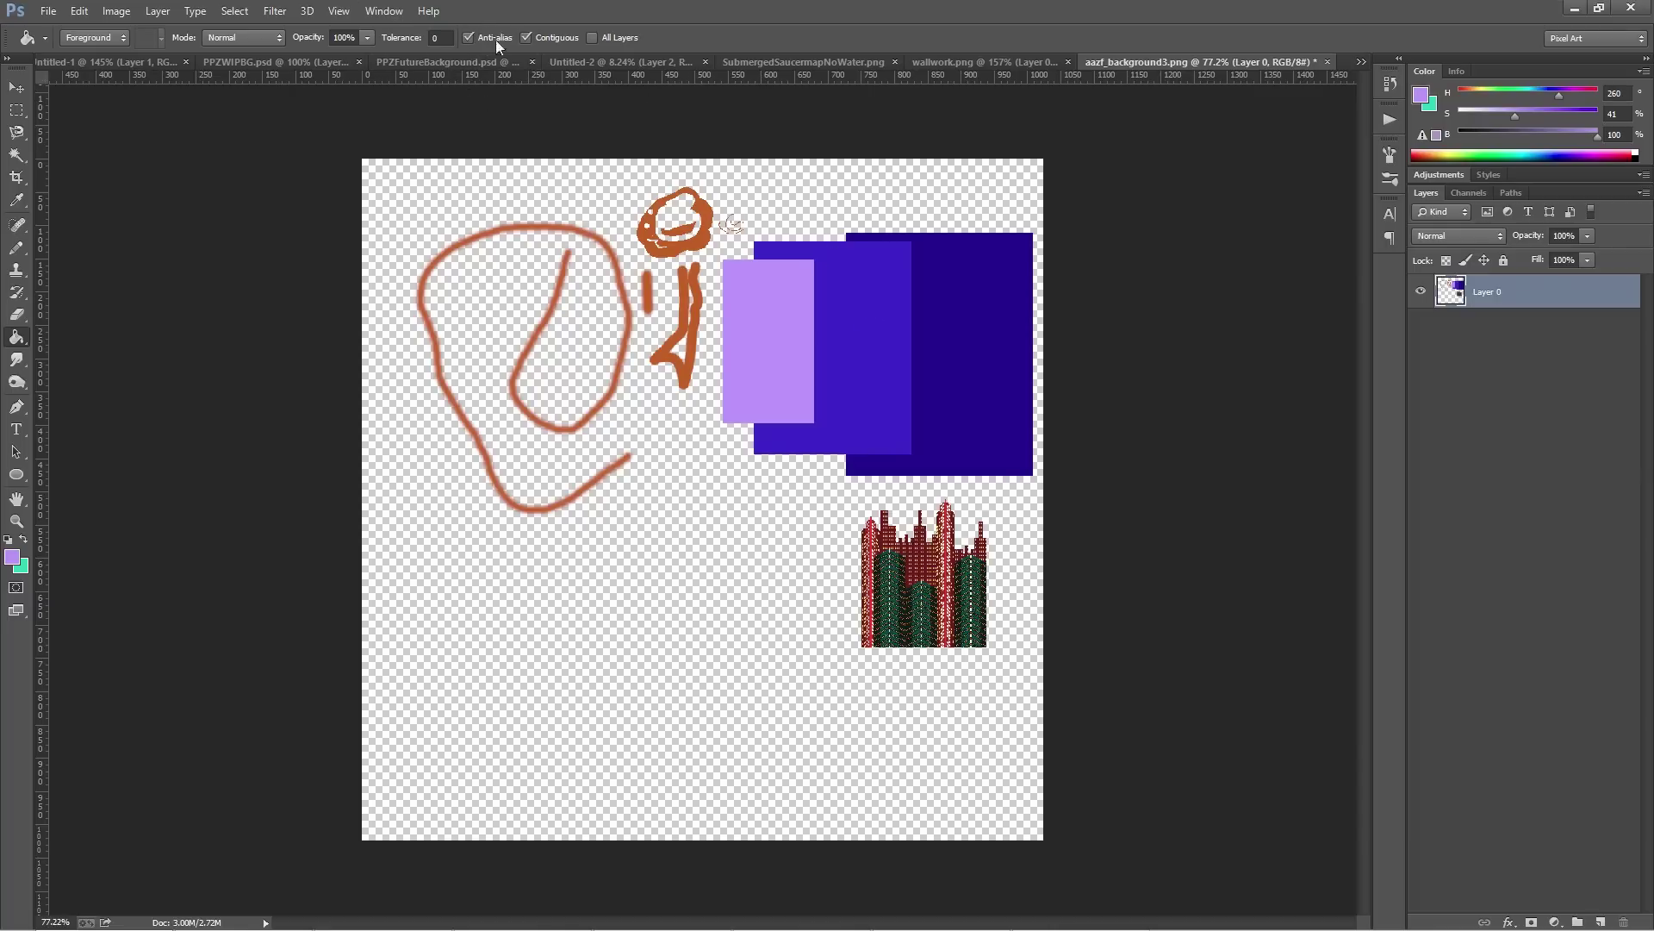
# Zoom in on the rectangles and try an anti-aliased refill of the lavender area, then undo it
pyautogui.press('alt')
pyautogui.scroll(12, 773, 247)
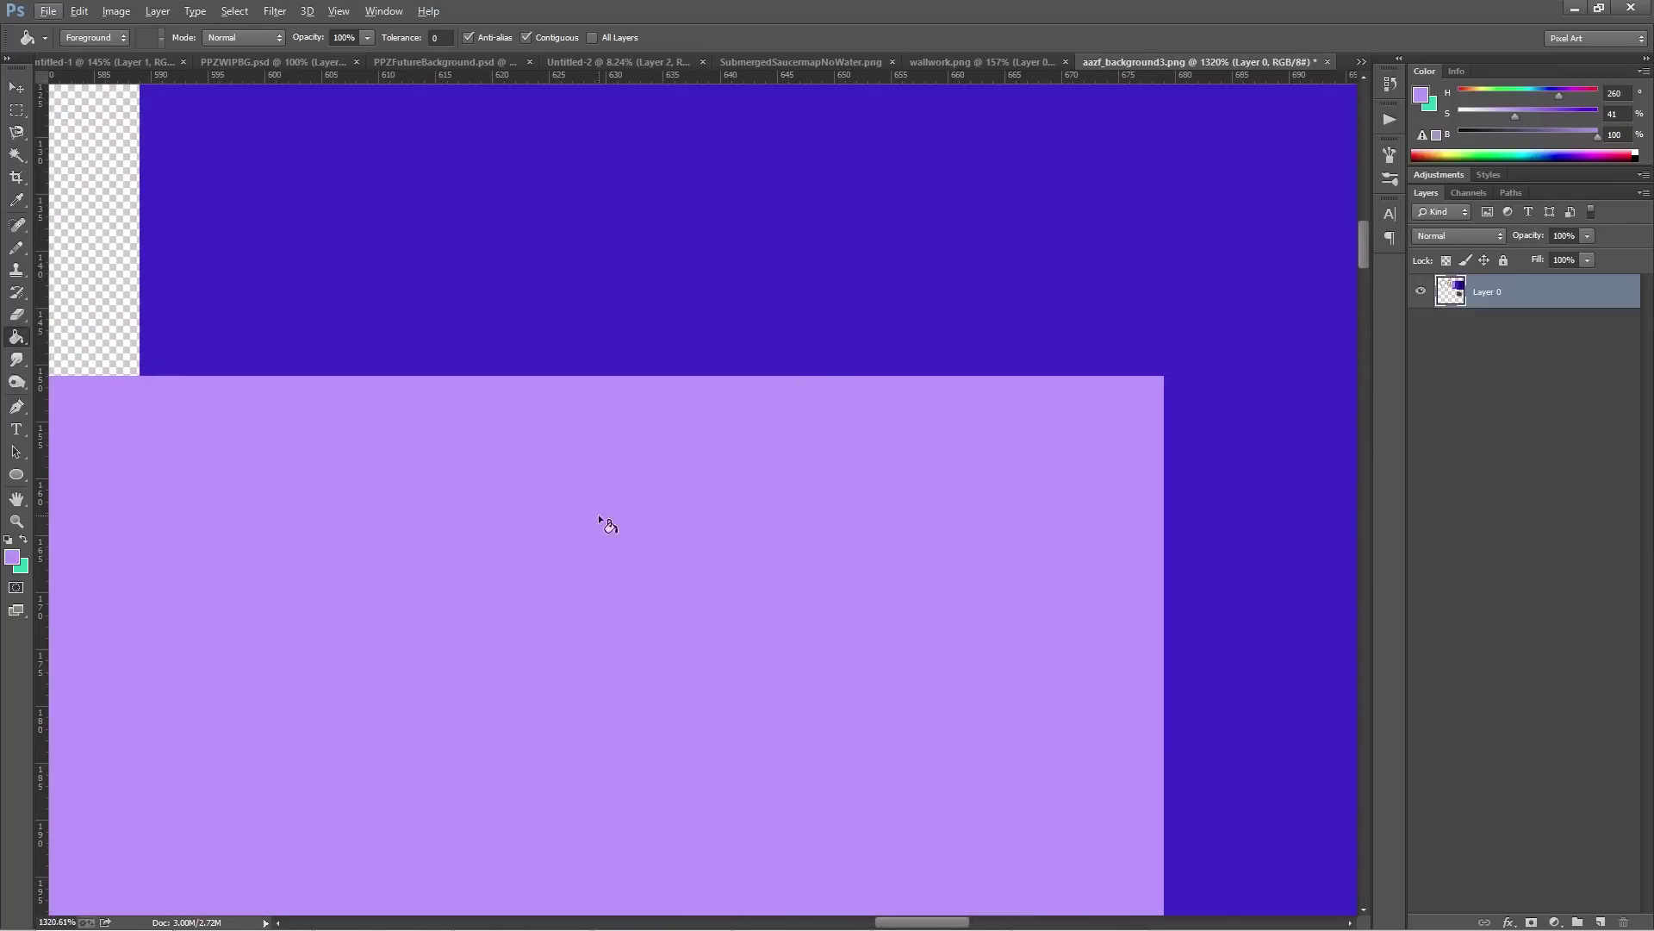
pyautogui.press('Left')
pyautogui.click(603, 417)
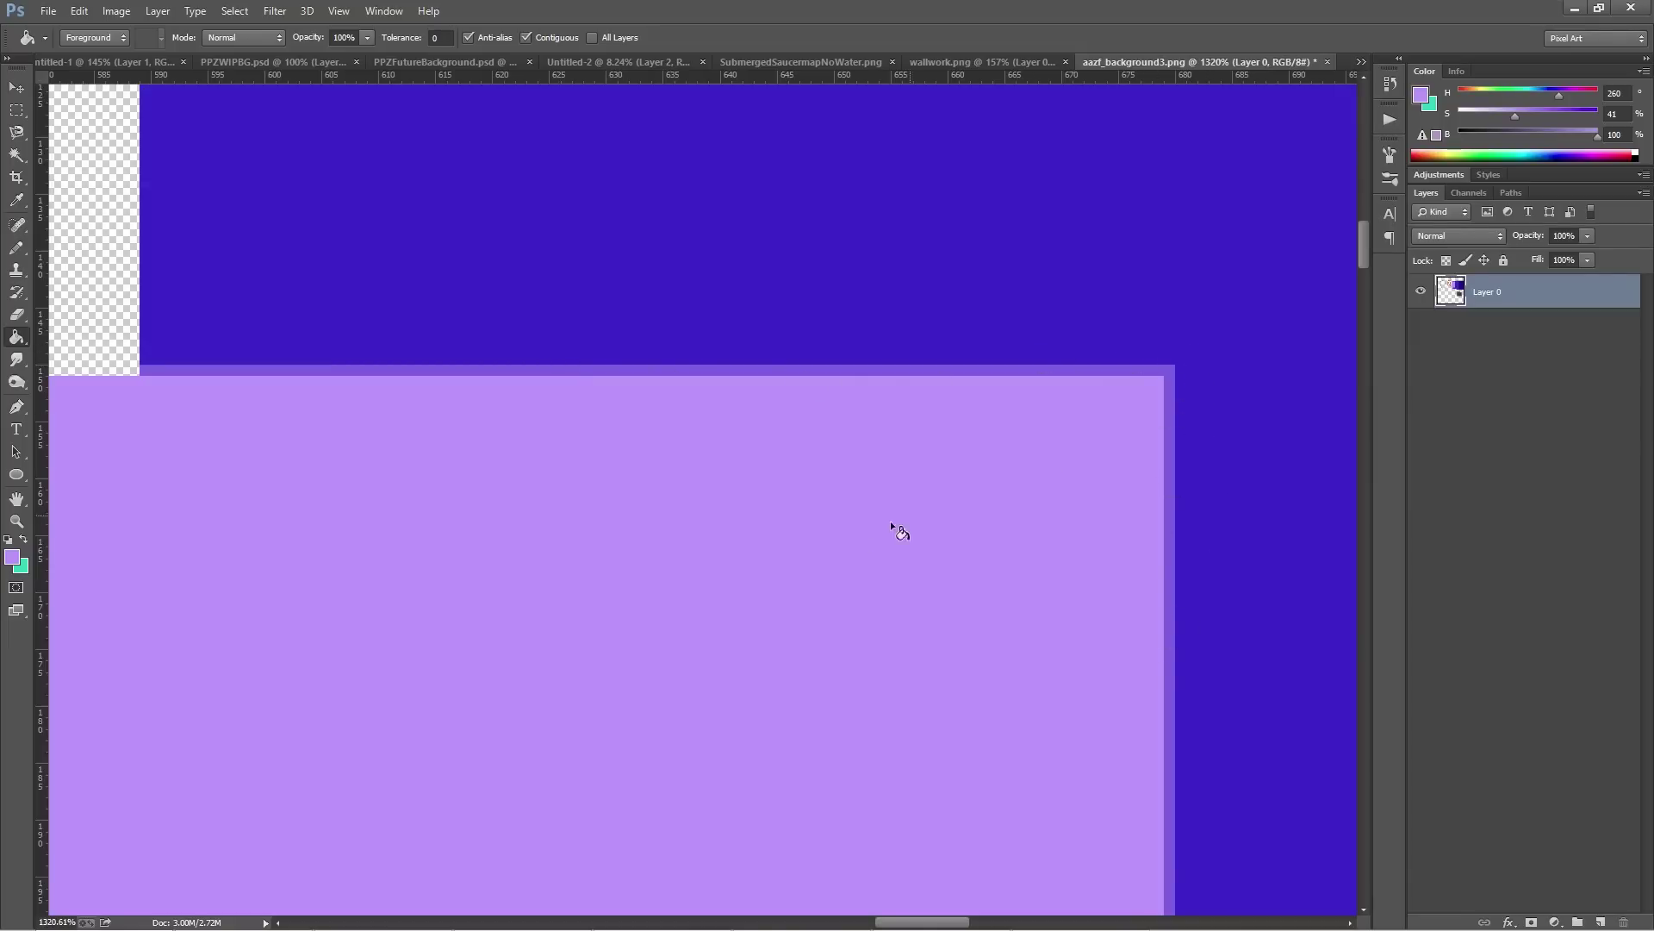
pyautogui.hotkey('ctrl', 'z')
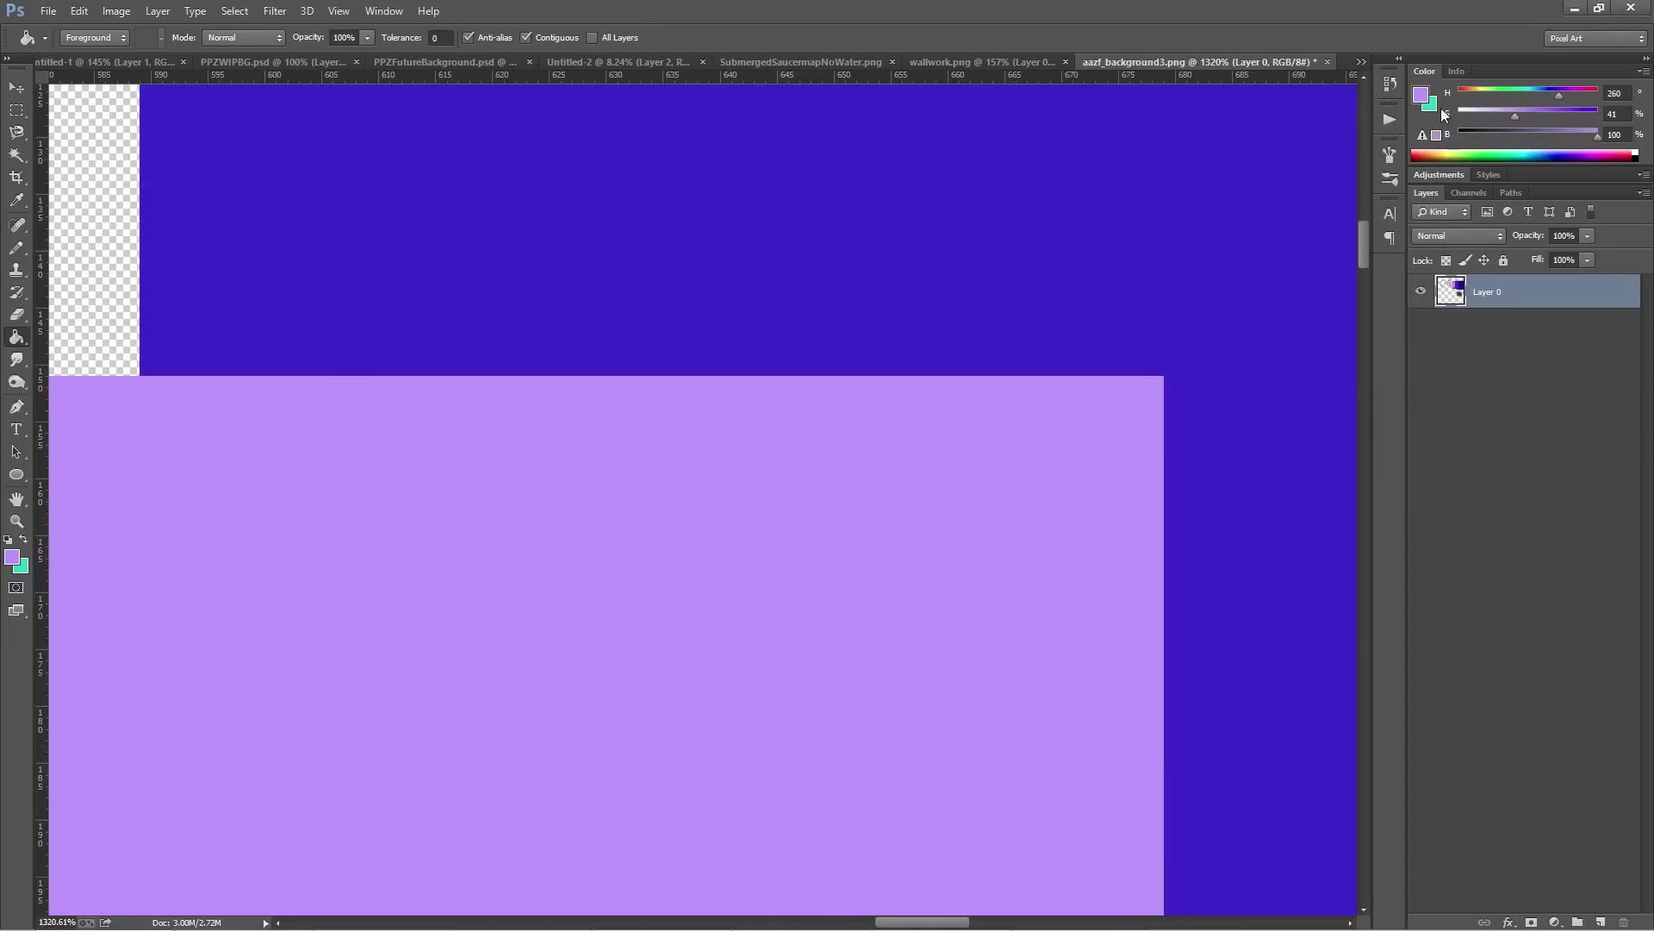
# Shift the foreground hue to cyan and test cyan fills with anti-aliasing off, undoing each
pyautogui.moveTo(1560, 95)
pyautogui.mouseDown()
pyautogui.moveTo(1510, 104)
pyautogui.moveTo(1579, 119)
pyautogui.mouseUp()
pyautogui.click(568, 473)
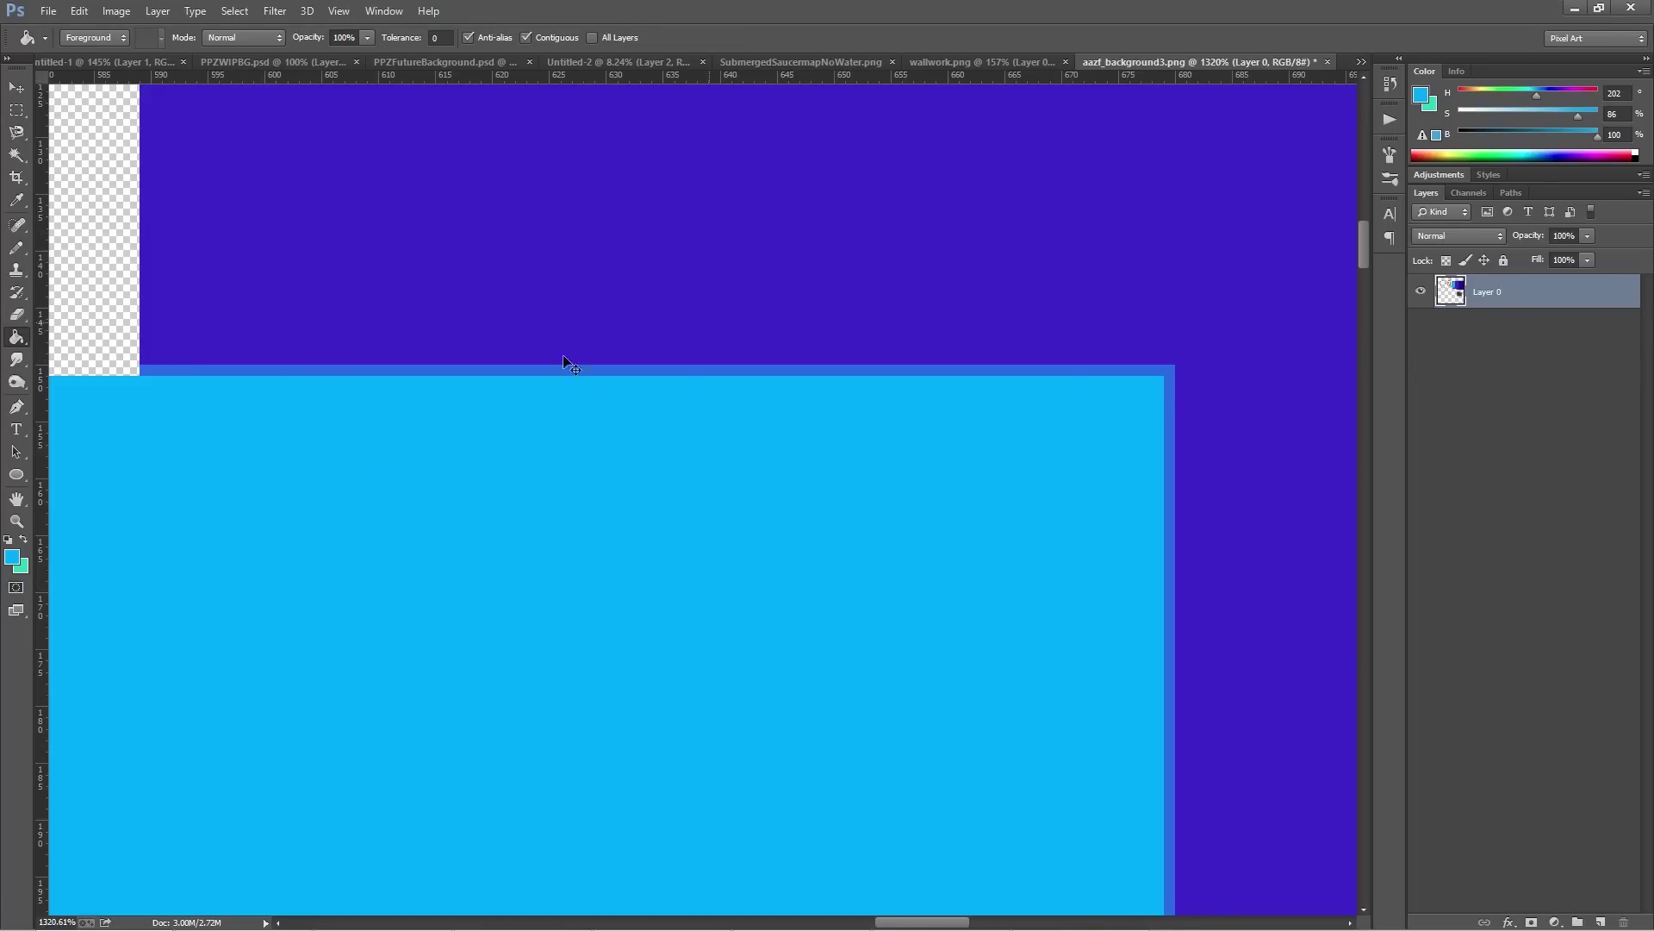
pyautogui.hotkey('ctrl', 'z')
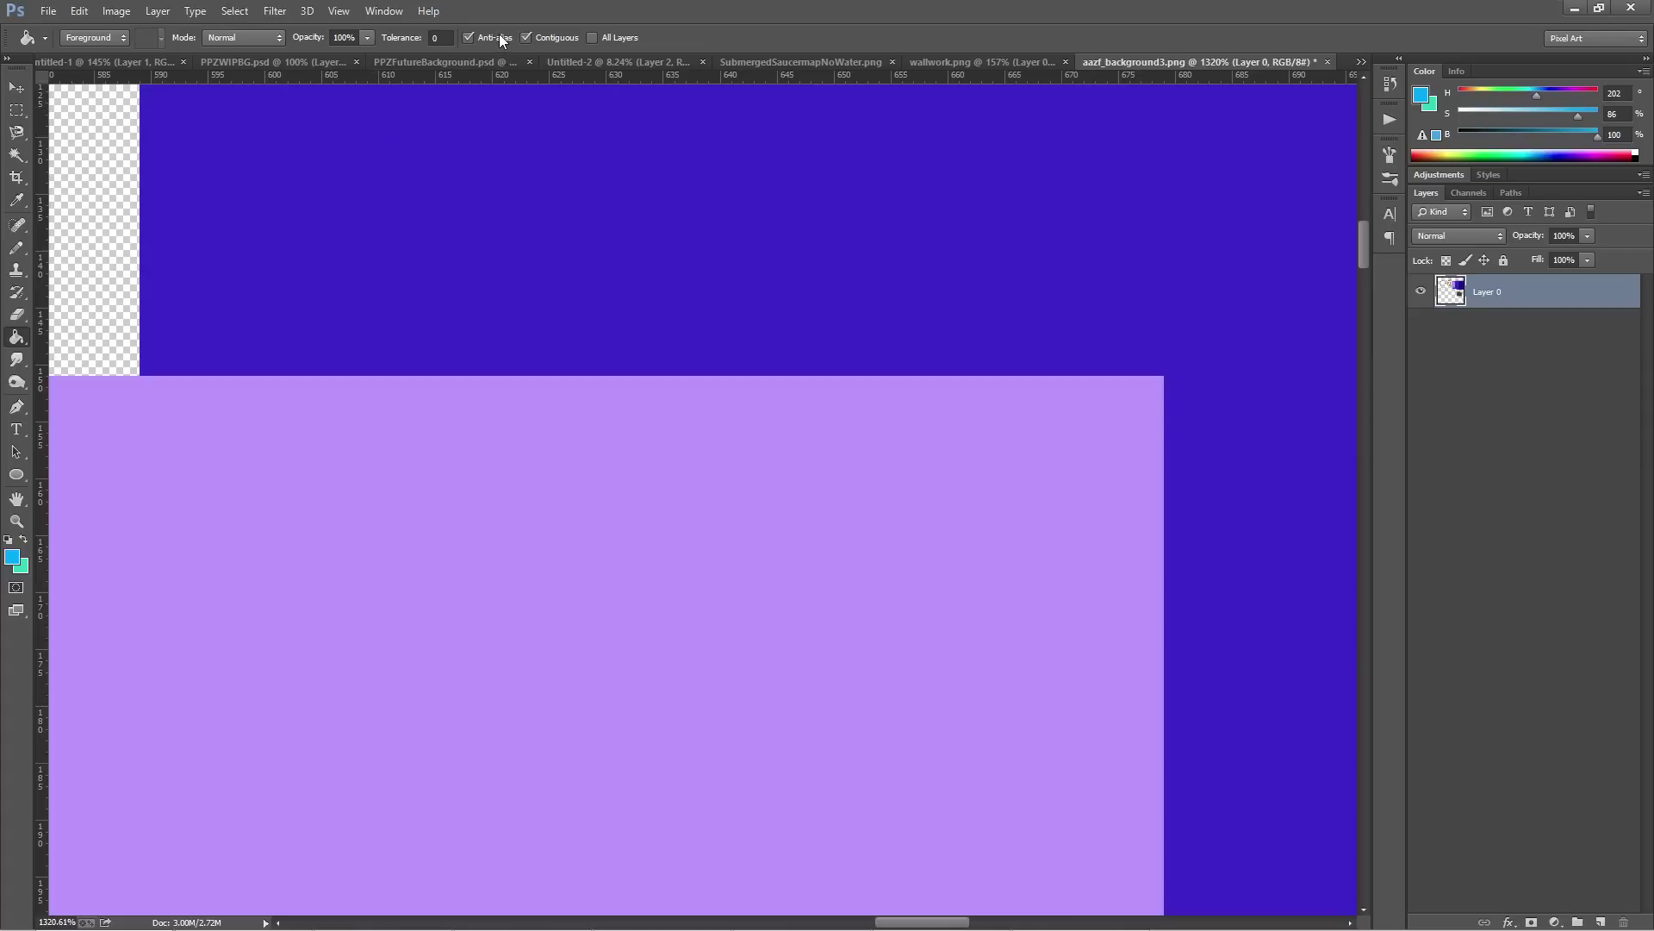
pyautogui.click(528, 500)
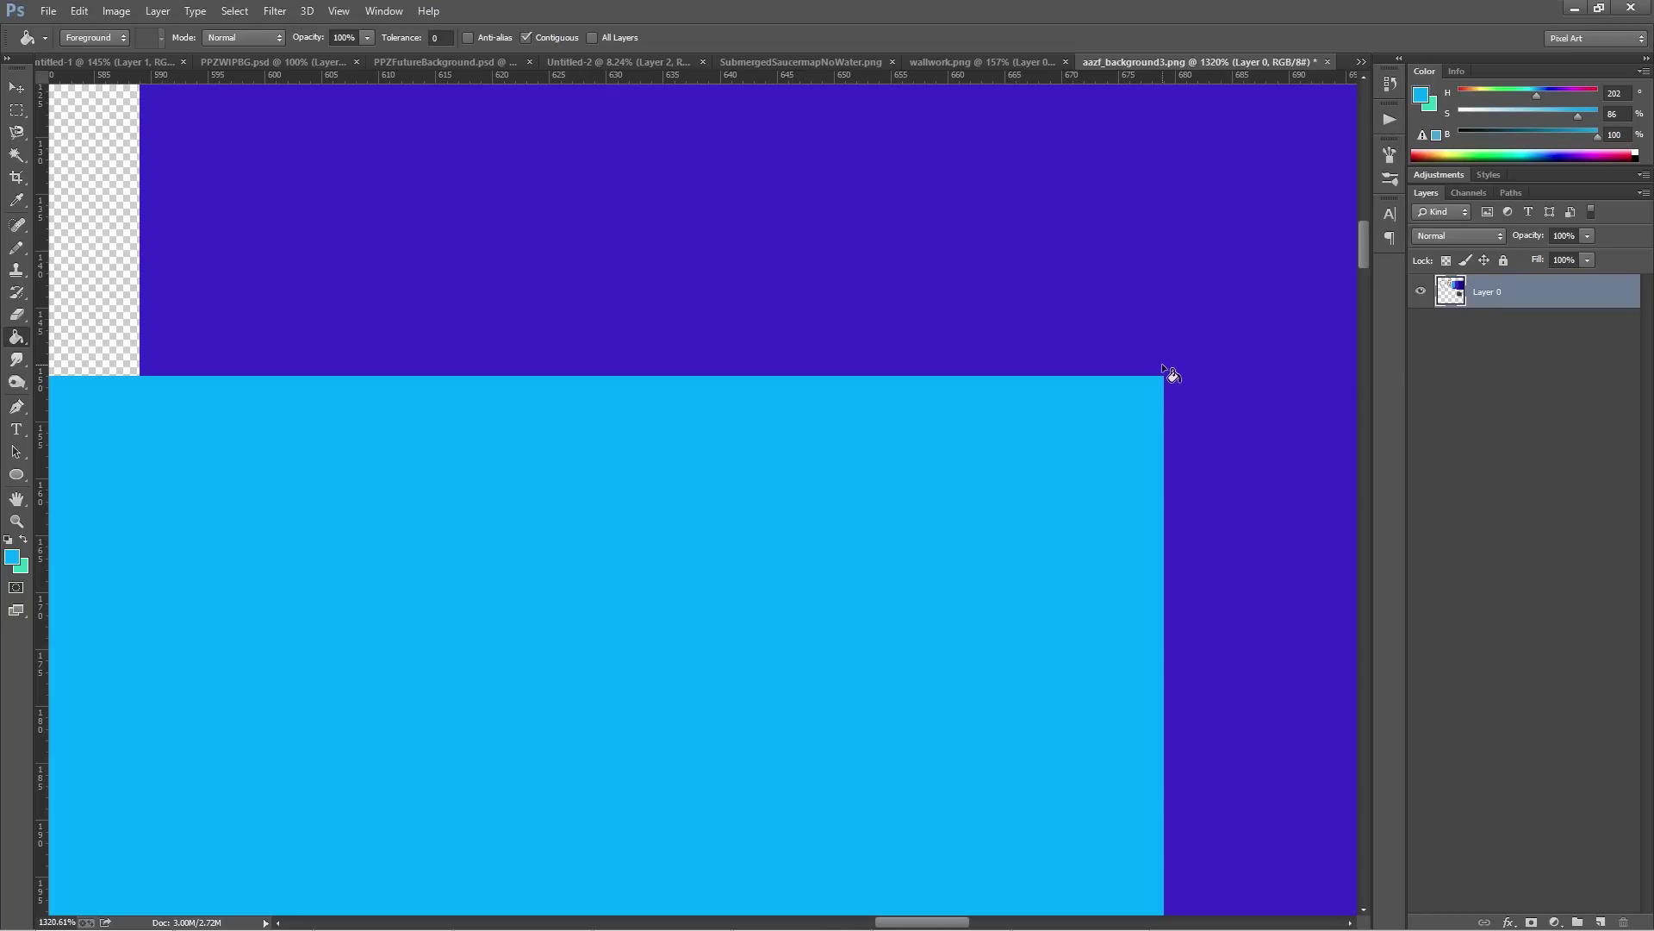
pyautogui.hotkey('ctrl', 'alt', 'z')
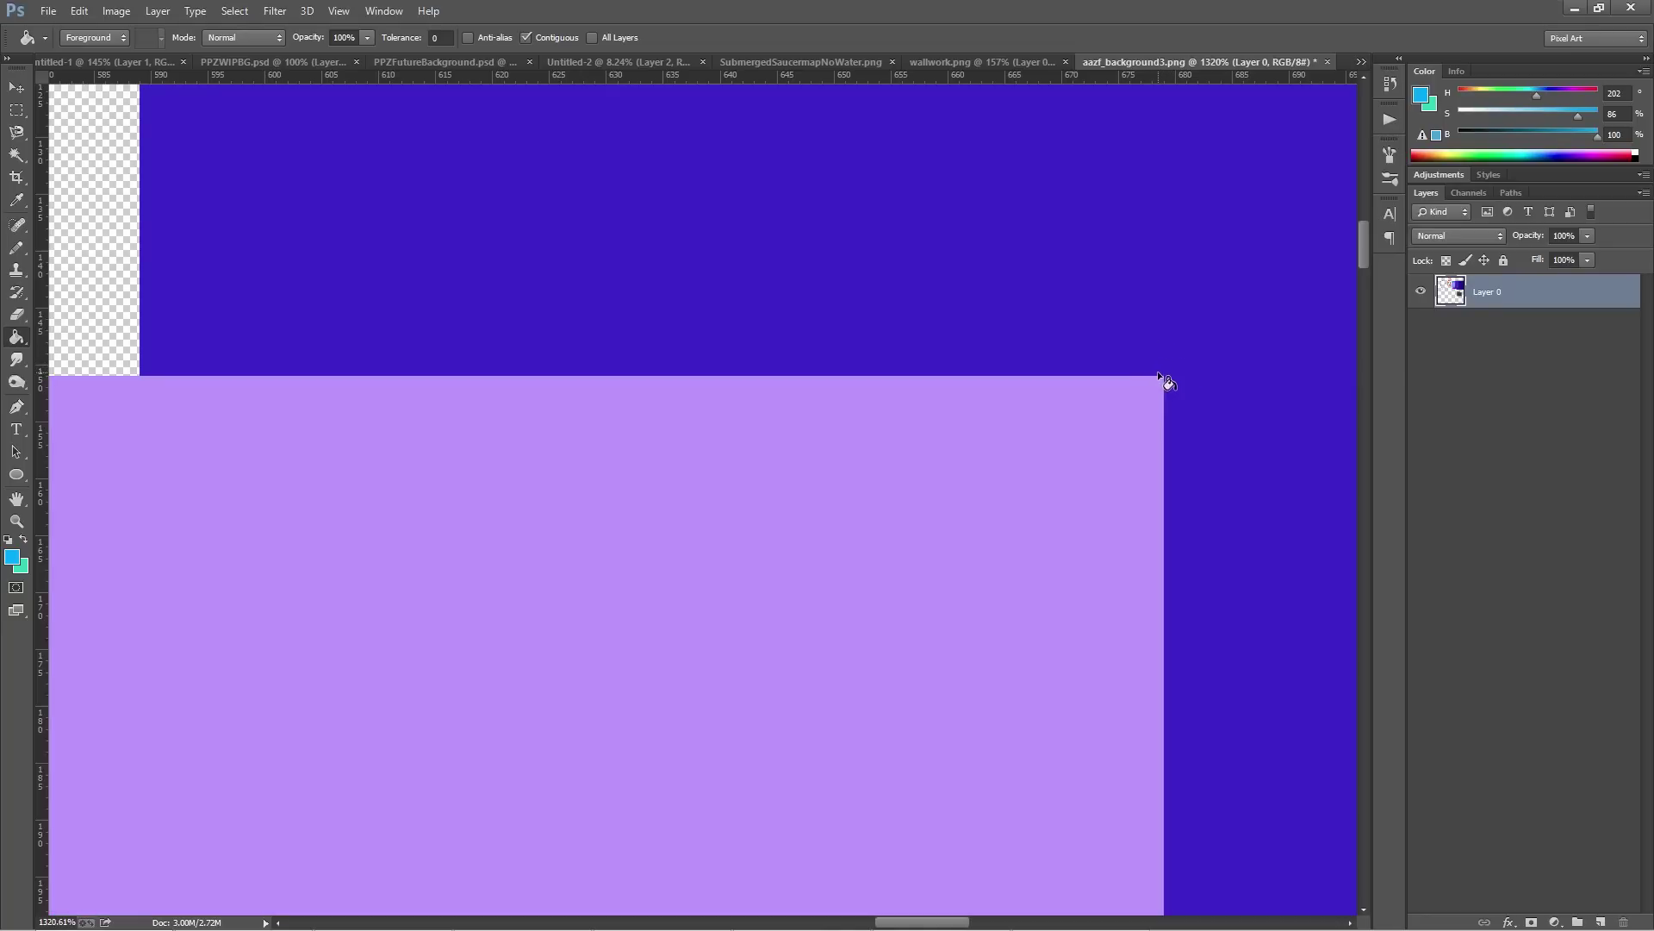
pyautogui.scroll(-5, 1152, 369)
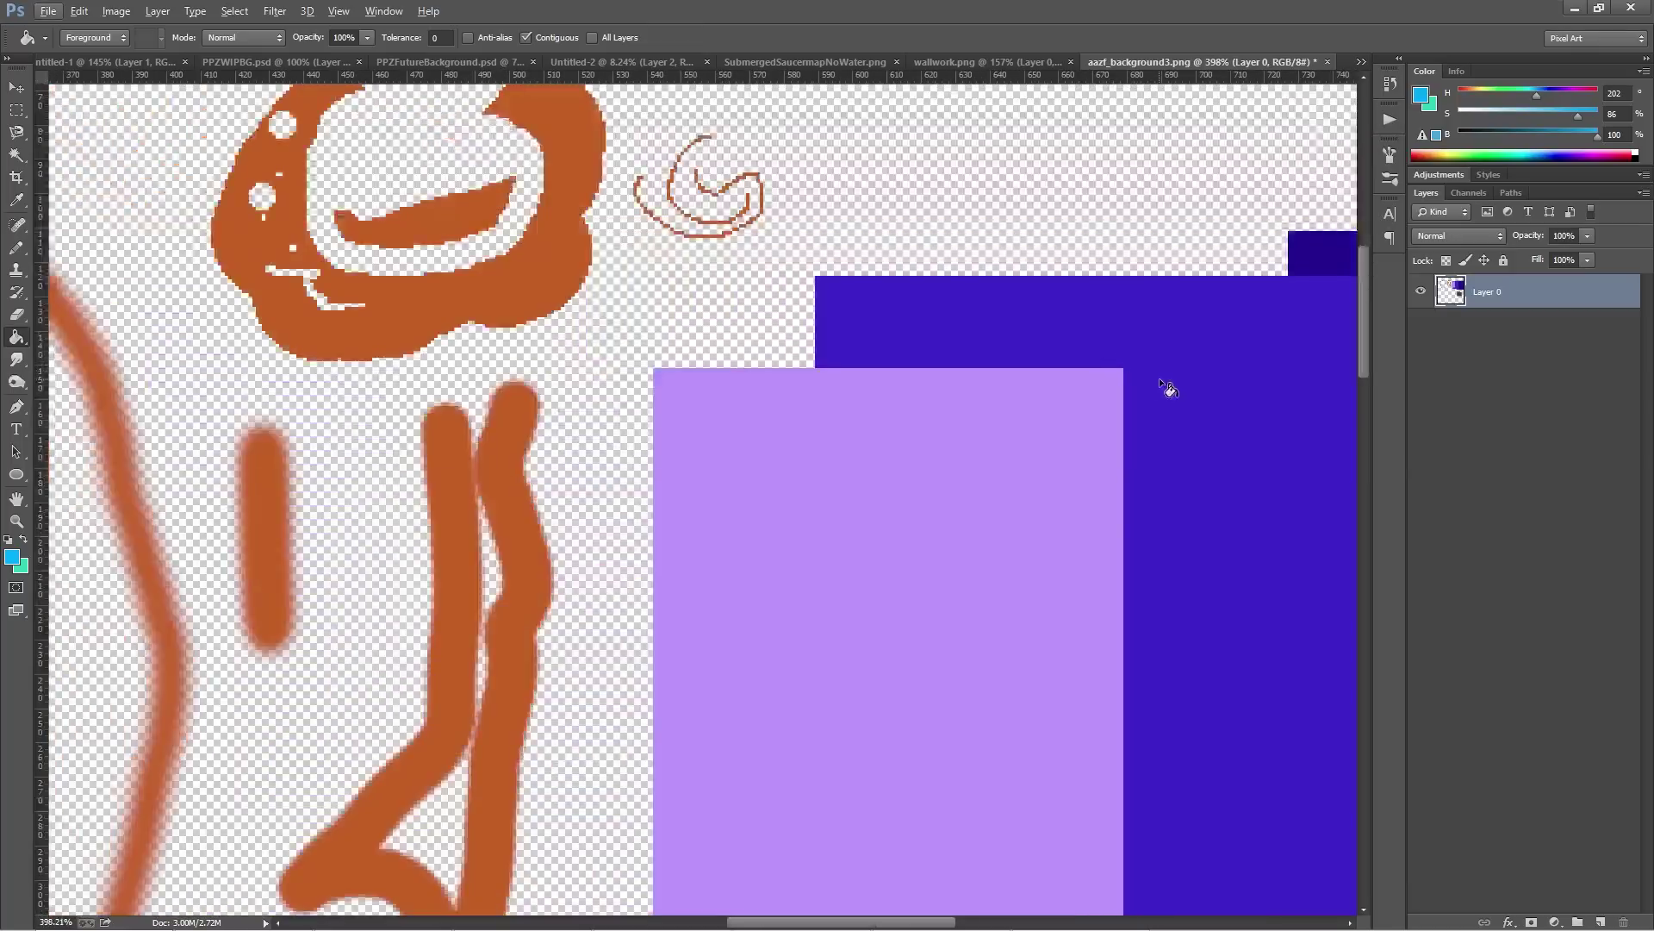
pyautogui.moveTo(1153, 380); pyautogui.dragTo(521, 478)
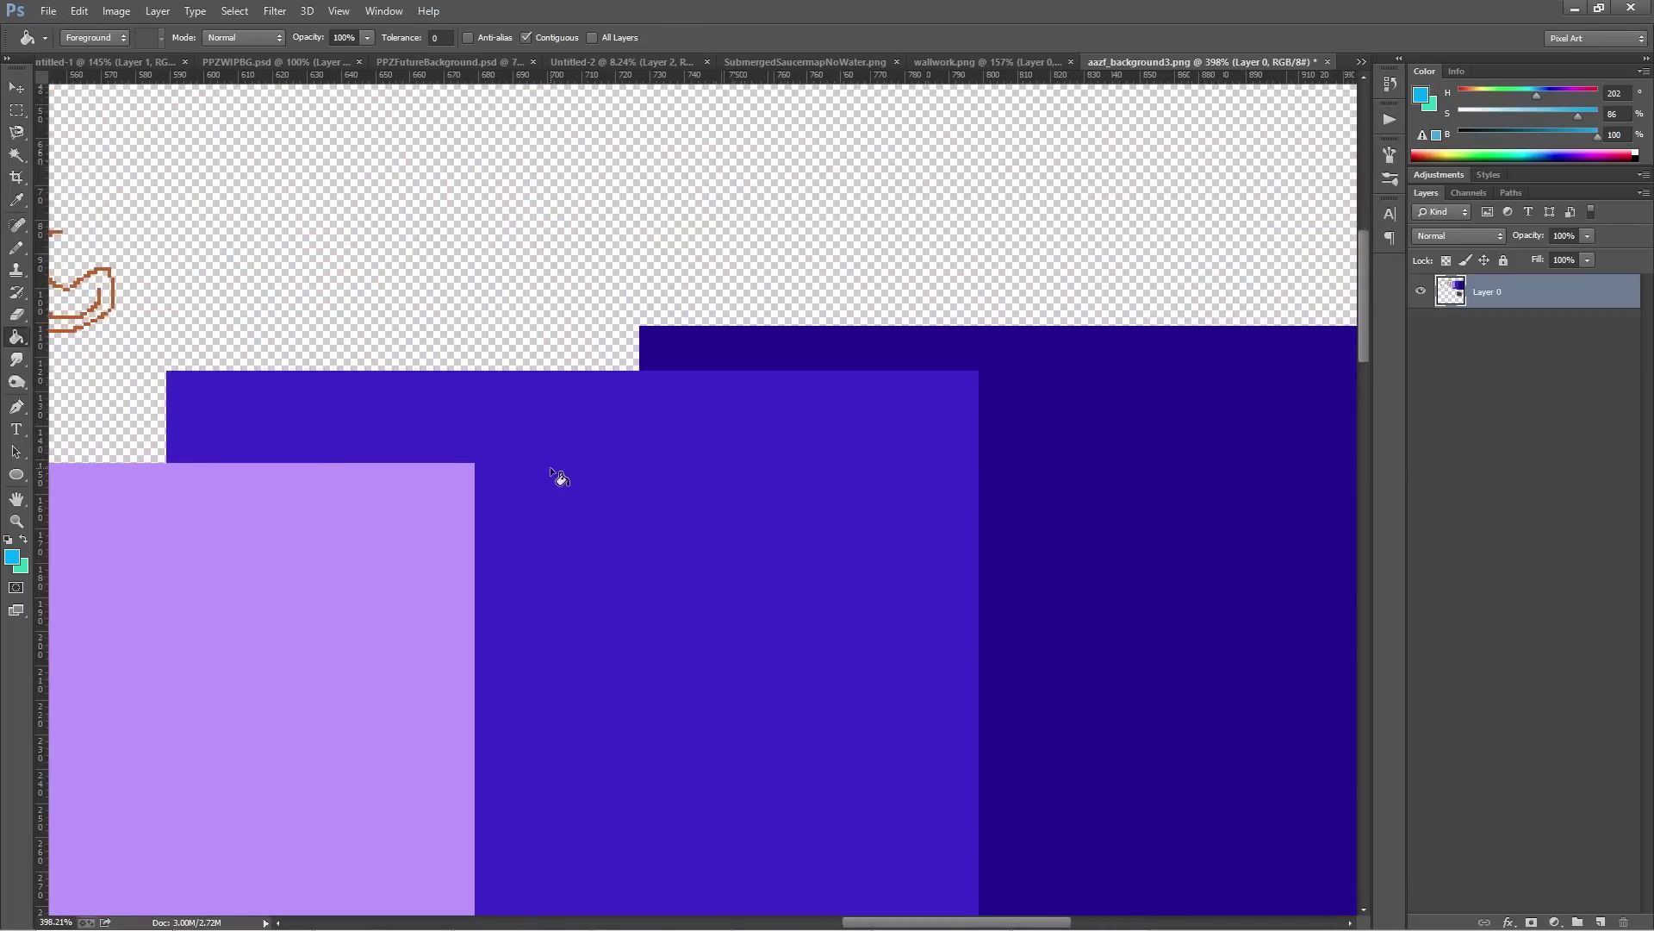
pyautogui.scroll(-4, 551, 470)
pyautogui.moveTo(576, 564); pyautogui.dragTo(692, 355)
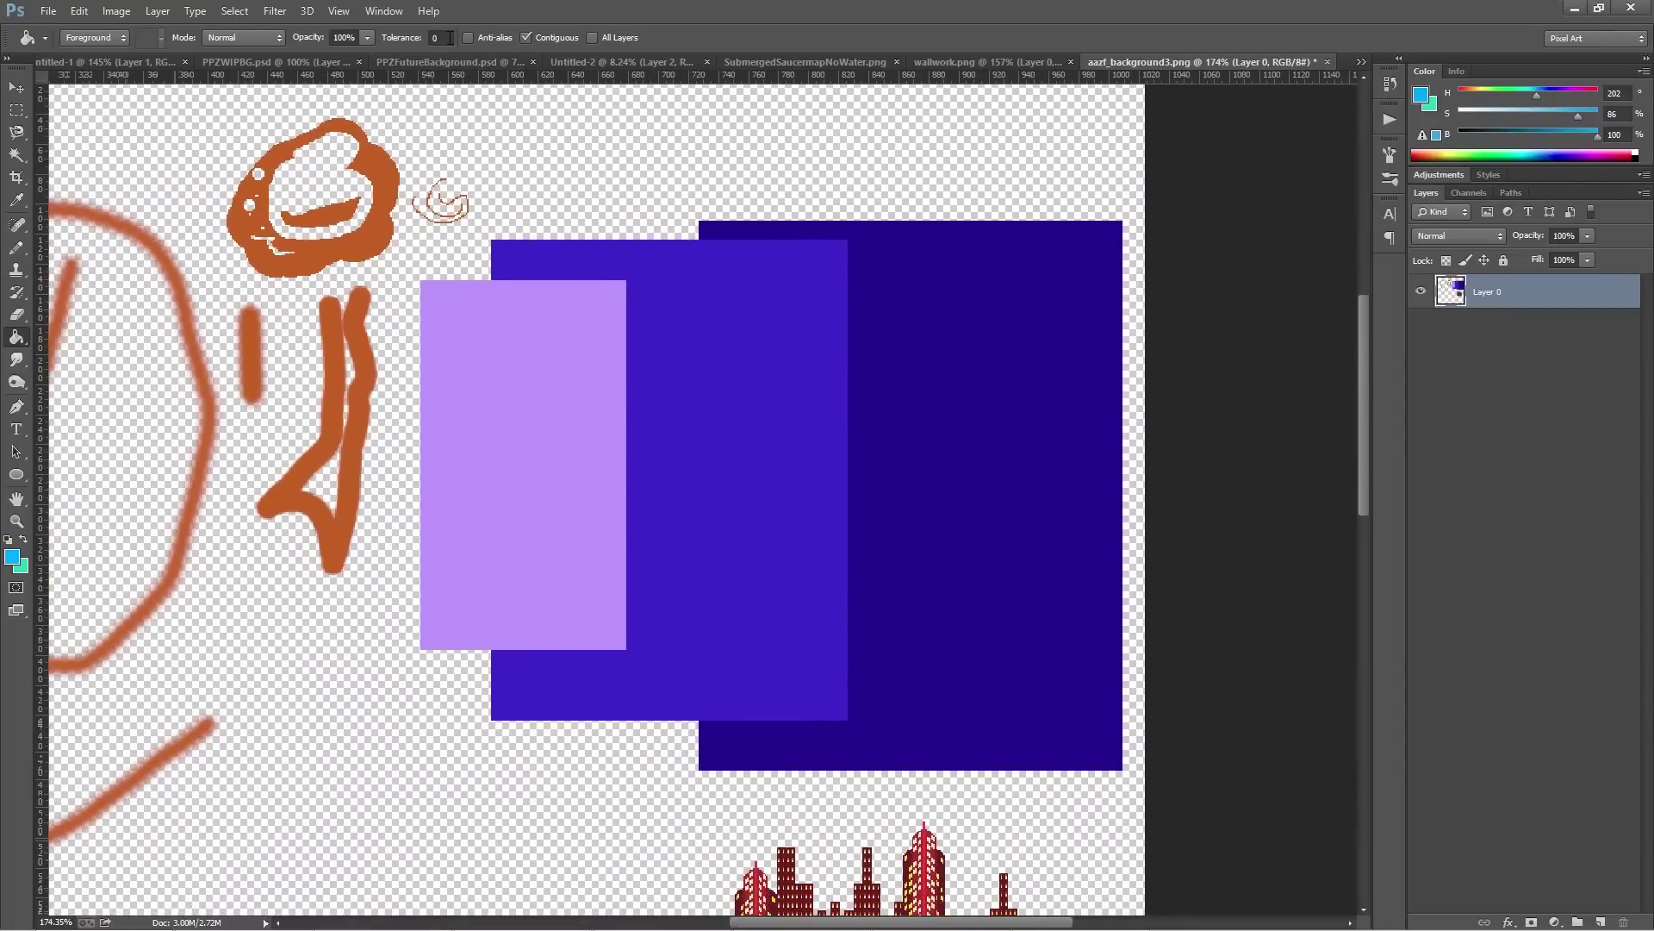
pyautogui.click(451, 38)
pyautogui.click(793, 499)
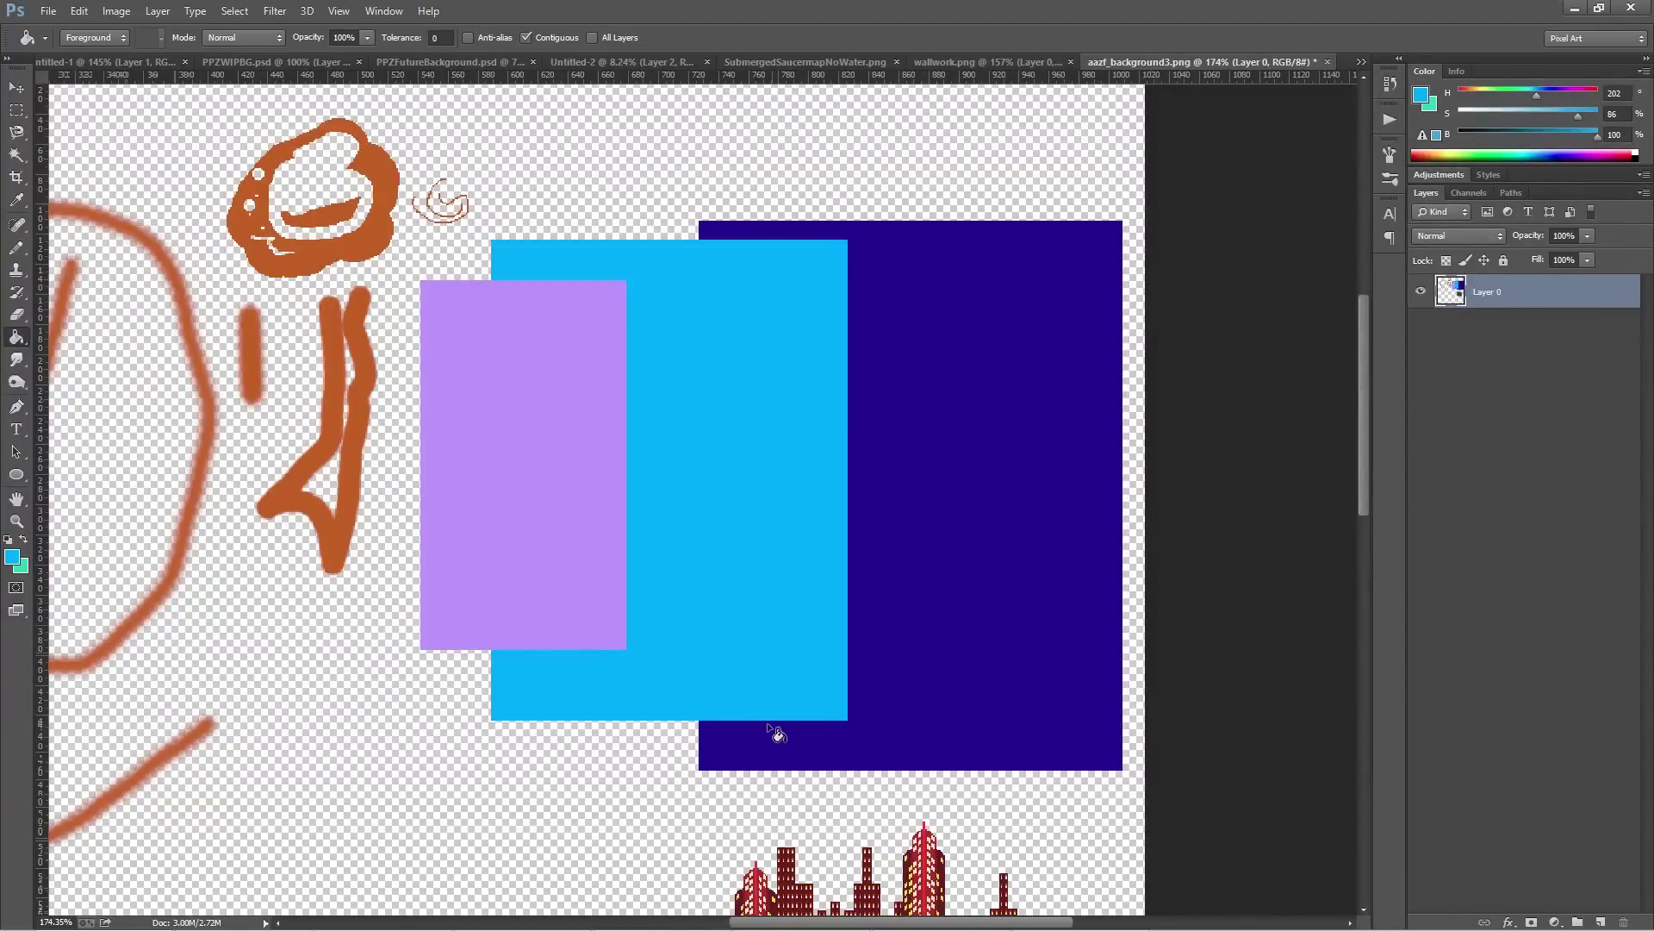
pyautogui.hotkey('ctrl', 'z')
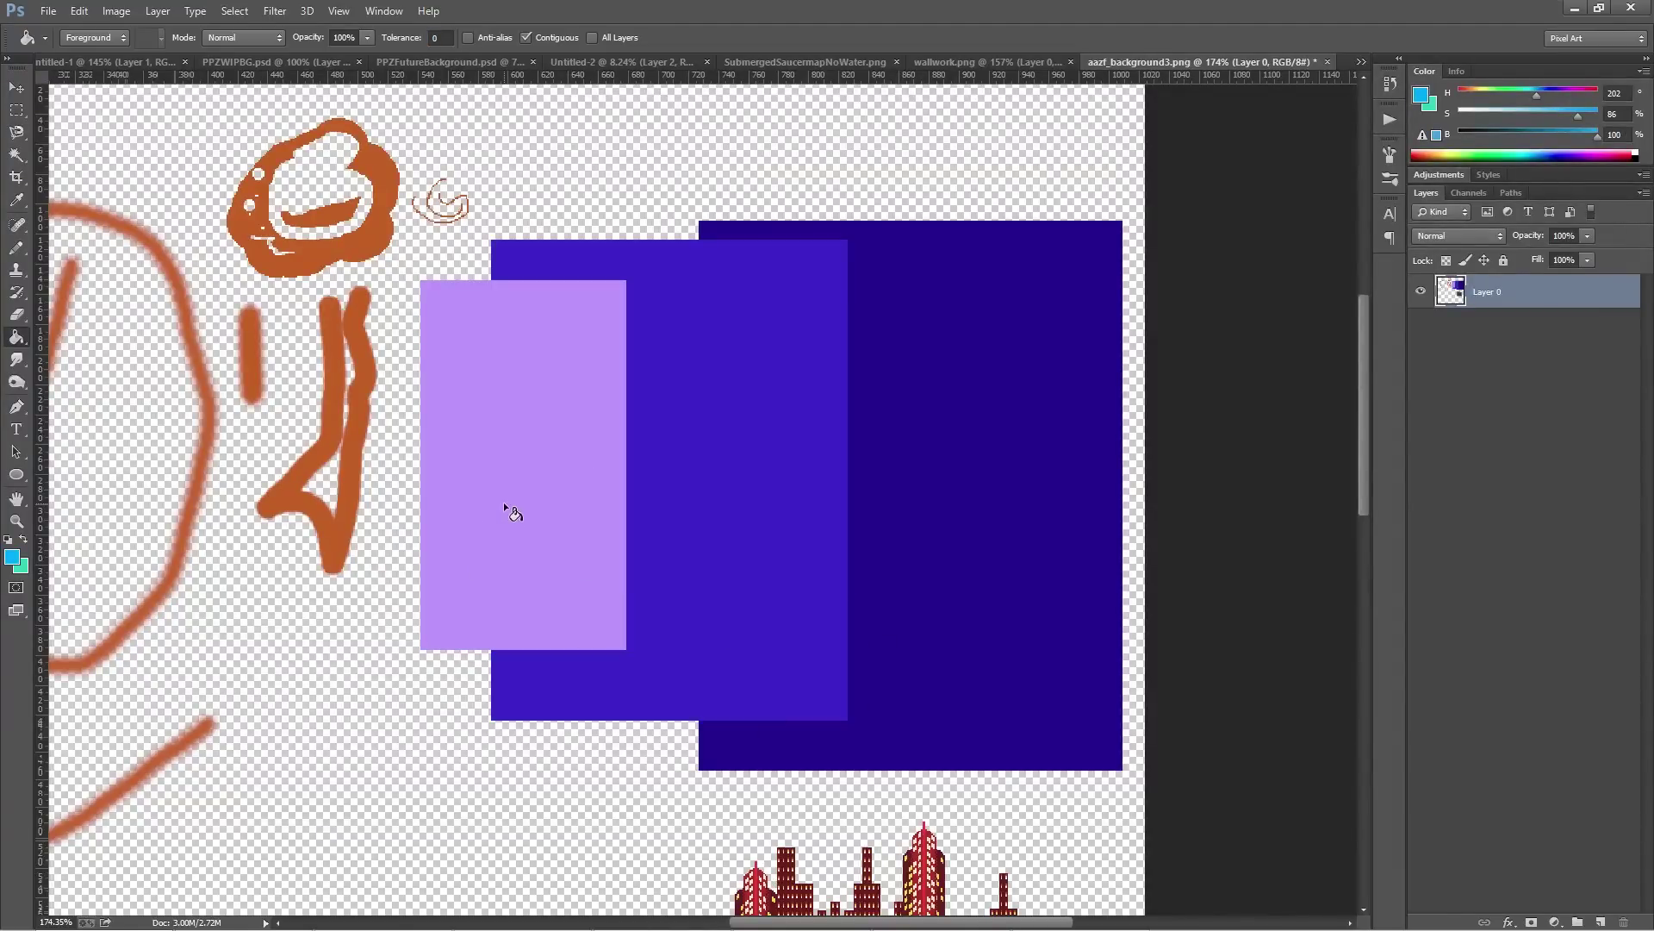
pyautogui.click(504, 504)
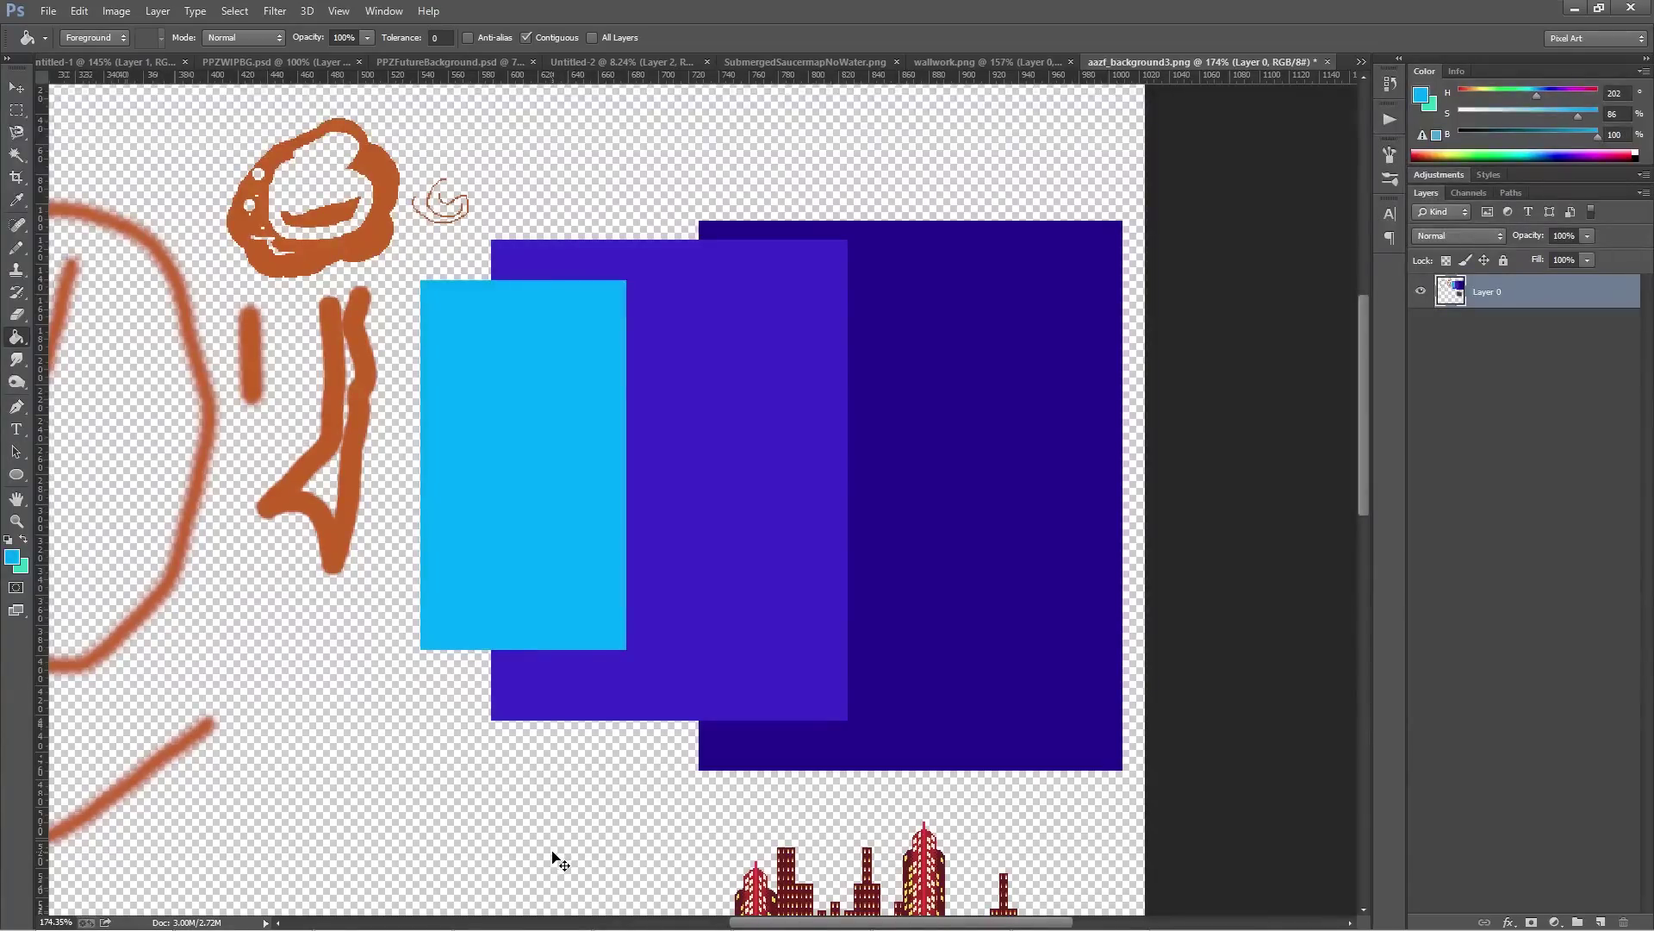
pyautogui.hotkey('ctrl', 'z')
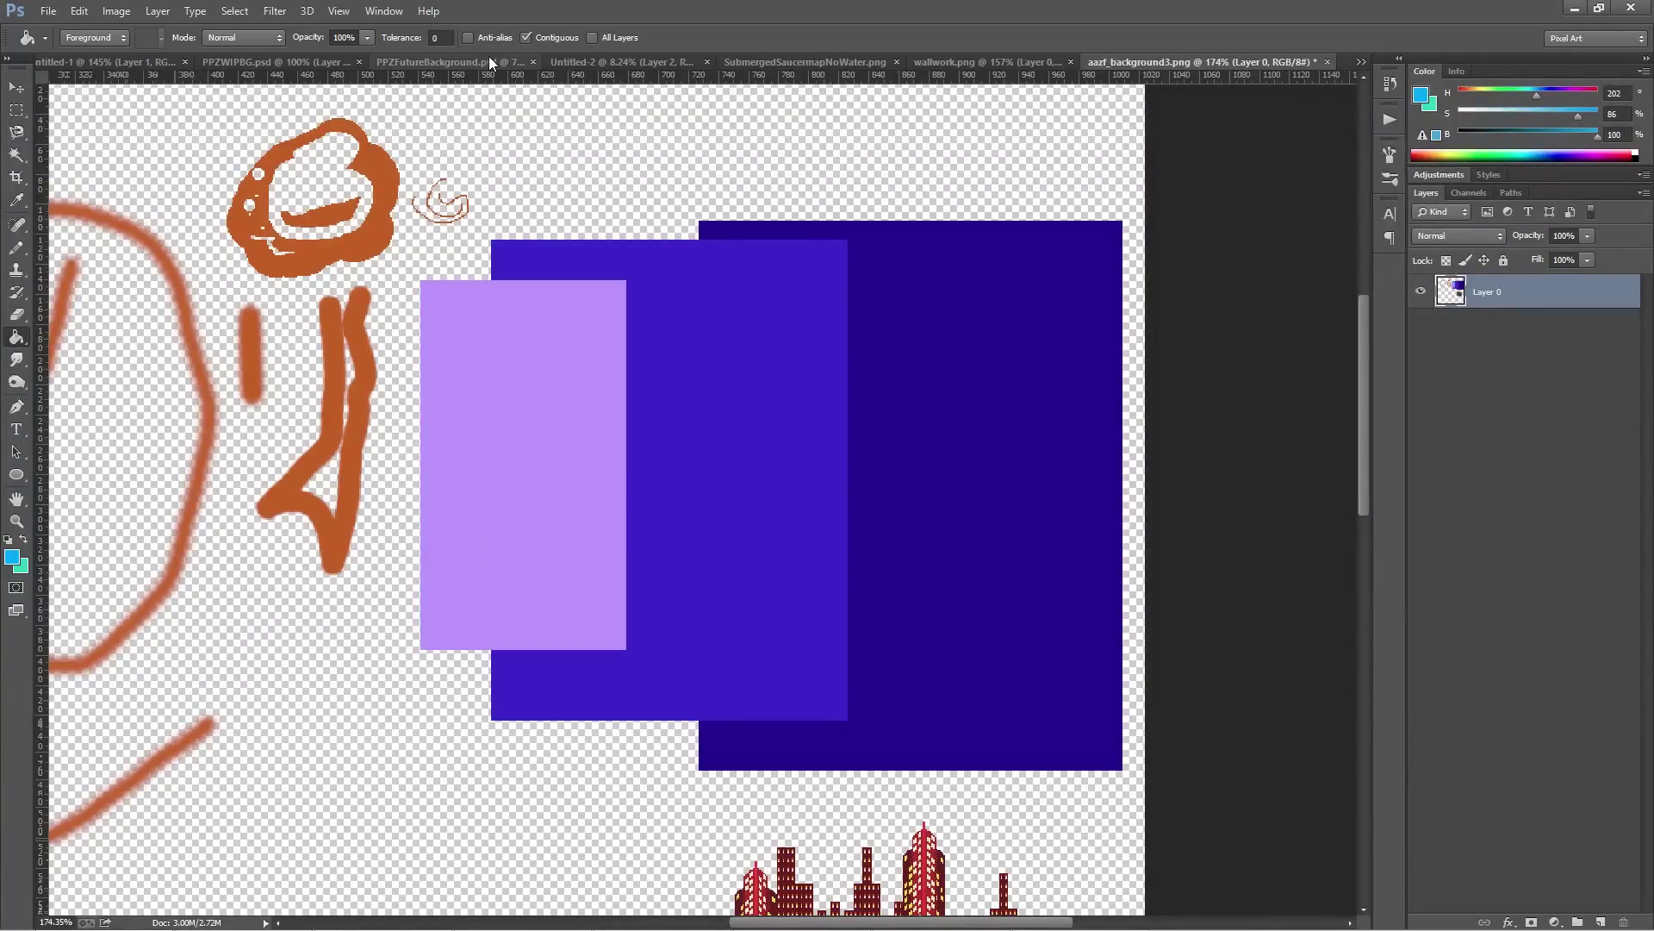
pyautogui.click(439, 37)
pyautogui.write('128')
pyautogui.click(974, 436)
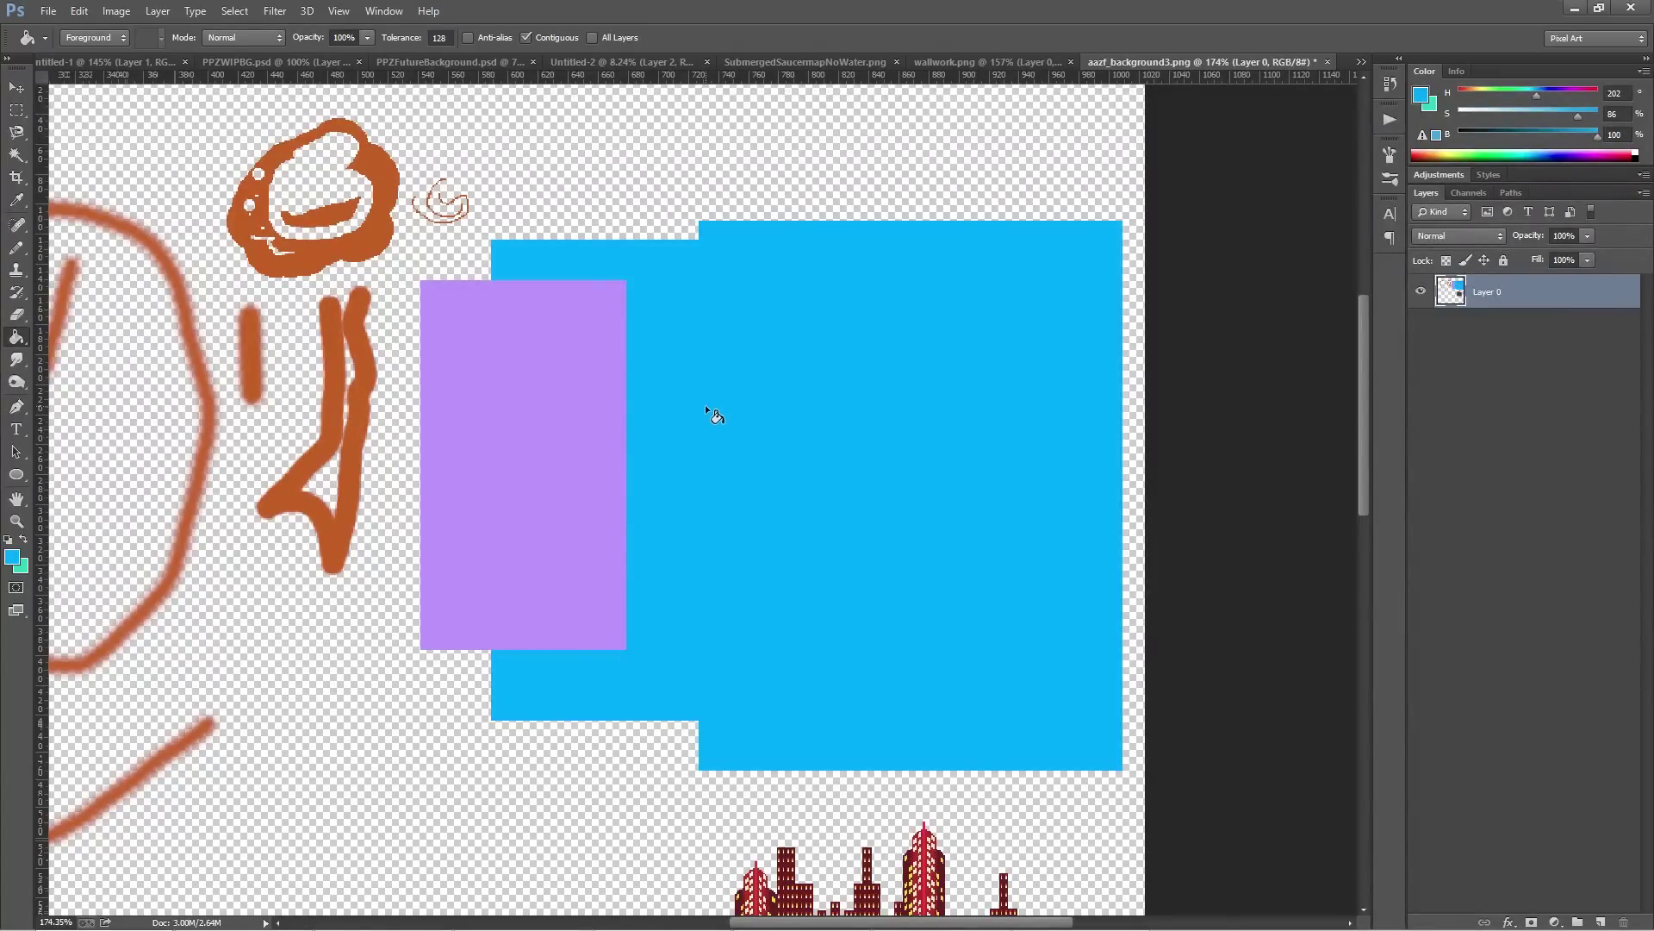
pyautogui.hotkey('ctrl', 'z')
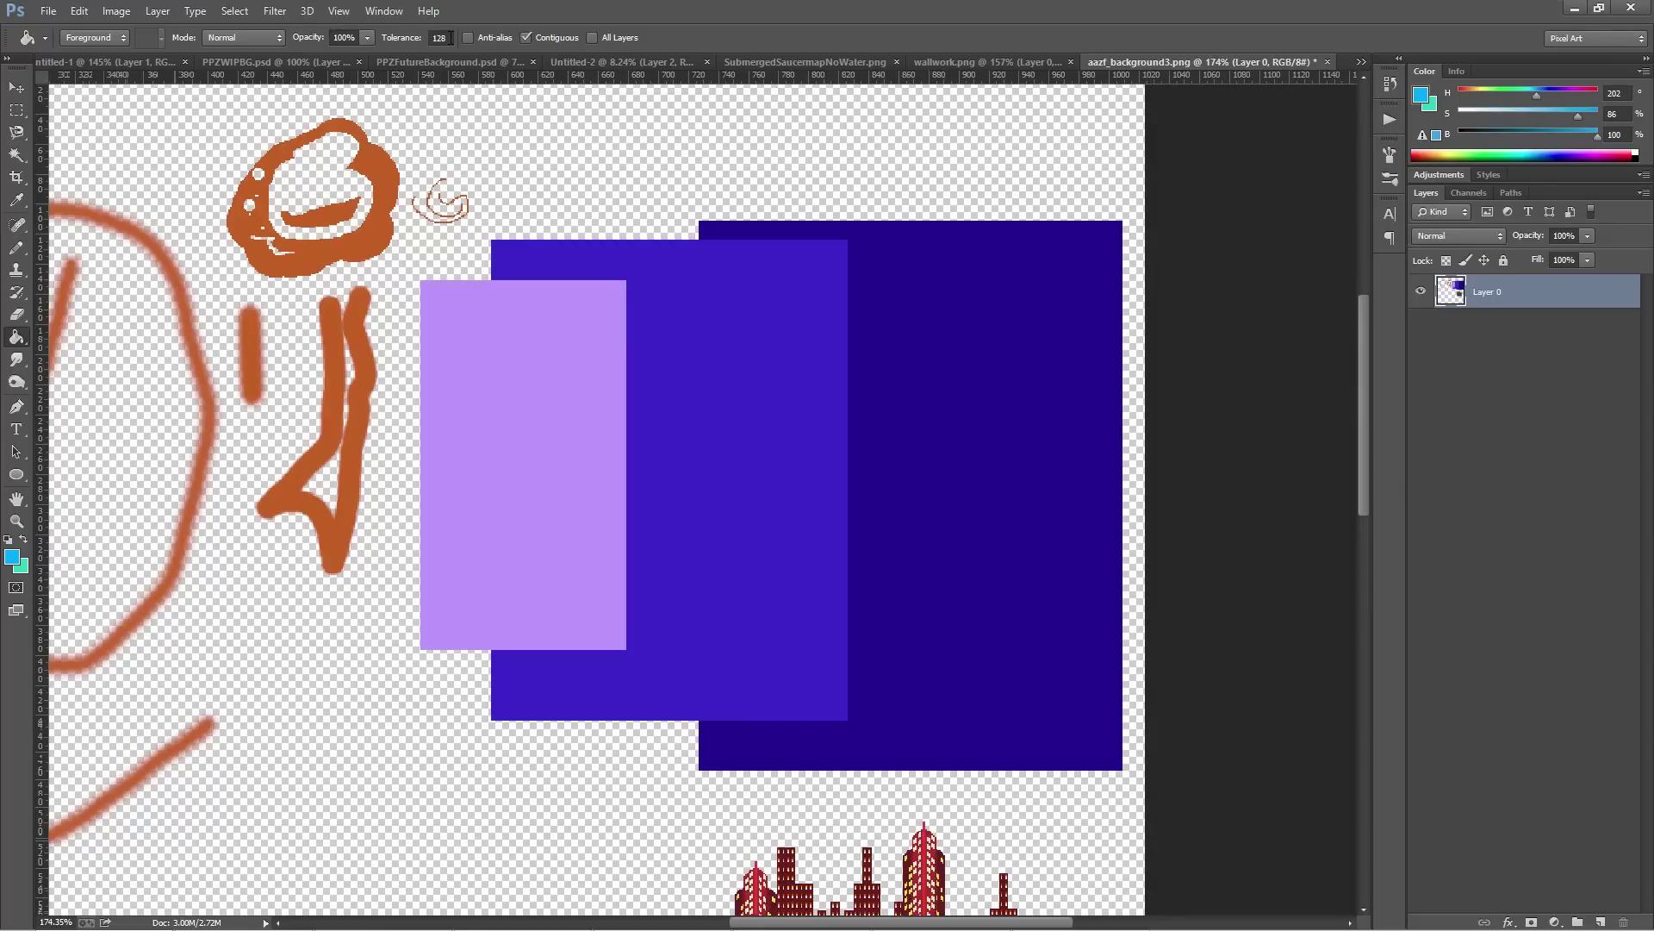
pyautogui.click(429, 38)
pyautogui.write('255')
pyautogui.click(1017, 507)
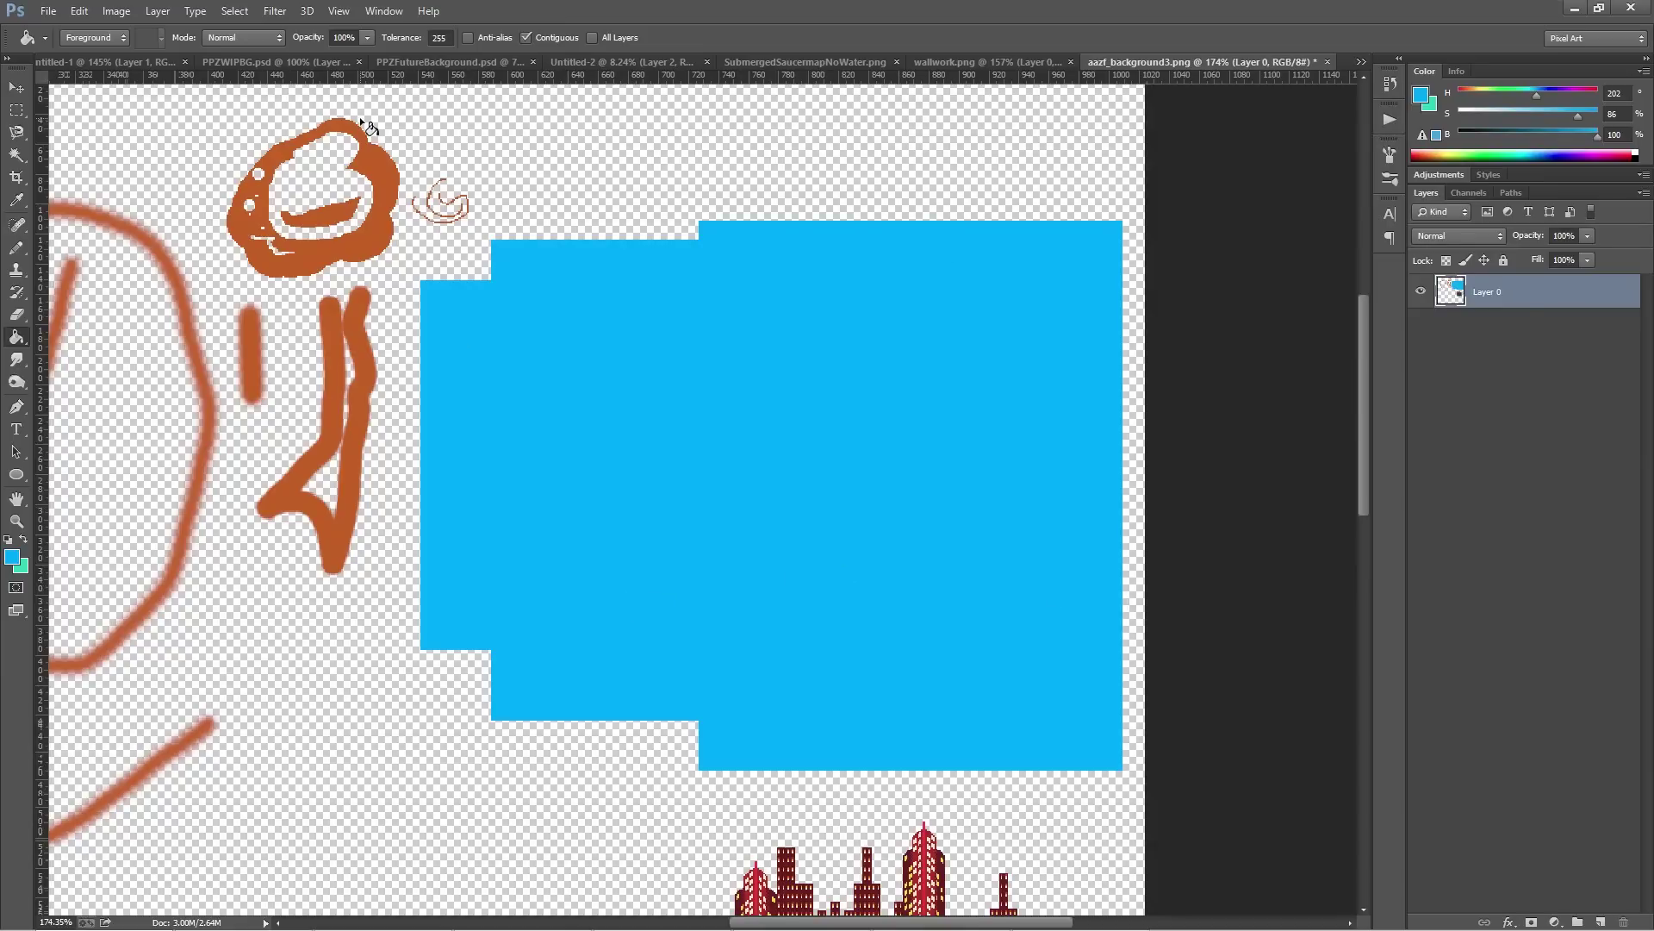
pyautogui.hotkey('ctrl', 'z')
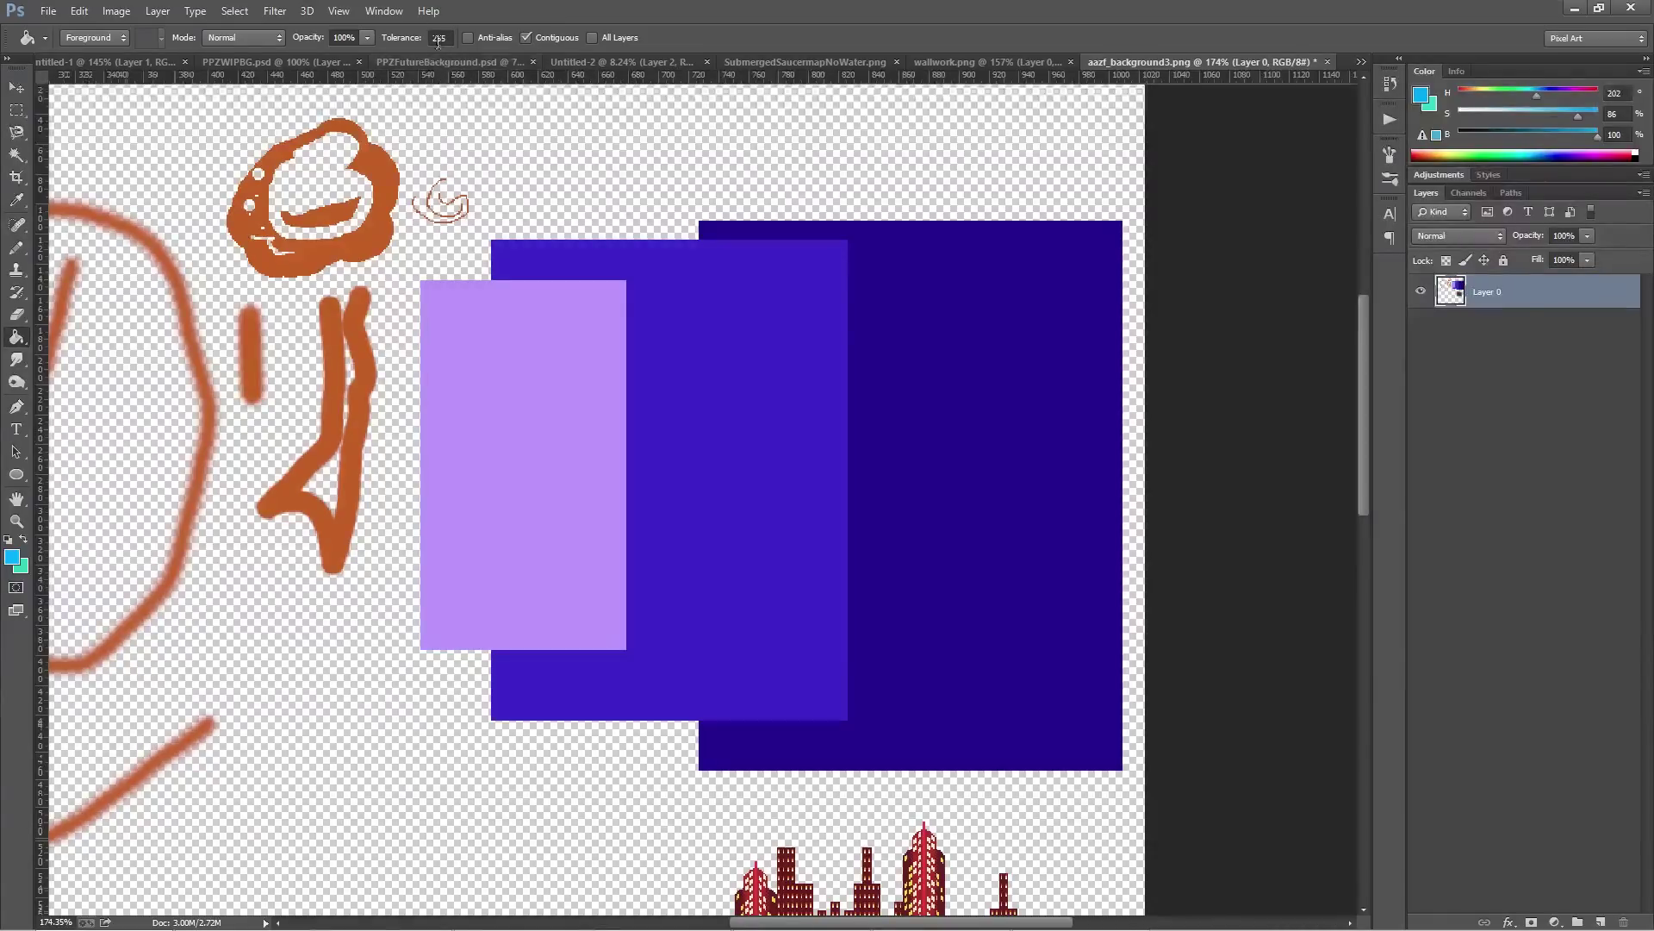
pyautogui.doubleClick(439, 38)
pyautogui.write('0')
pyautogui.click(992, 401)
# Undo the light blue fill and bring the lower canvas into view
pyautogui.hotkey('ctrl', 'z')
pyautogui.scroll(-3, 701, 728)
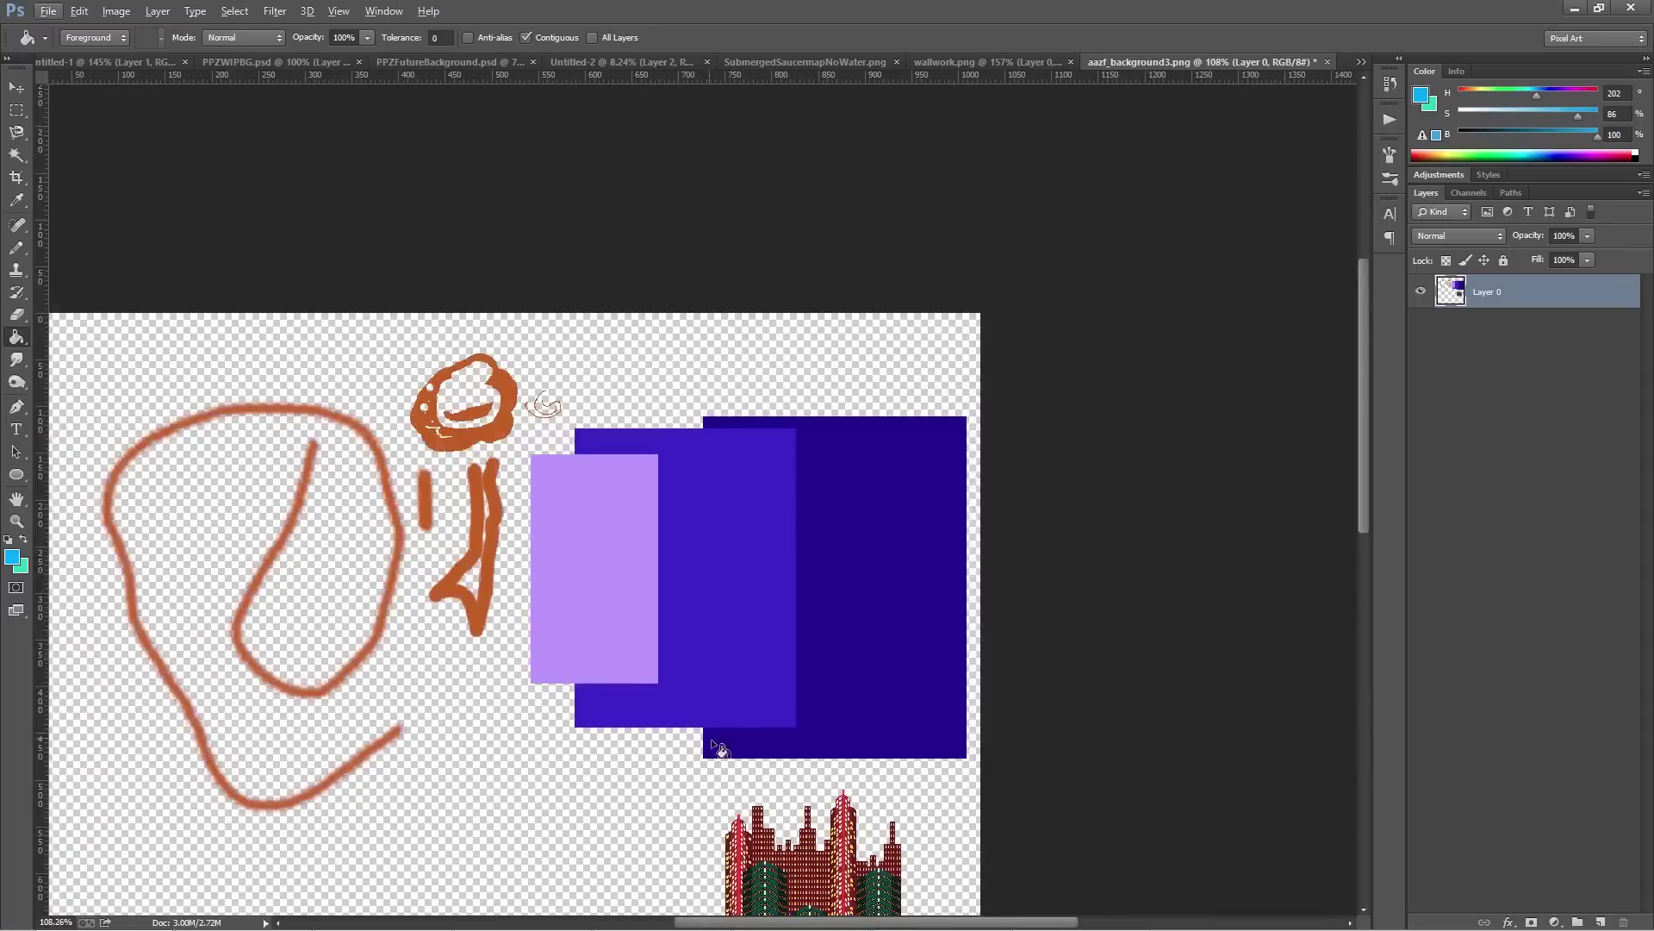
pyautogui.scroll(-2, 671, 808)
pyautogui.moveTo(561, 787); pyautogui.dragTo(702, 546)
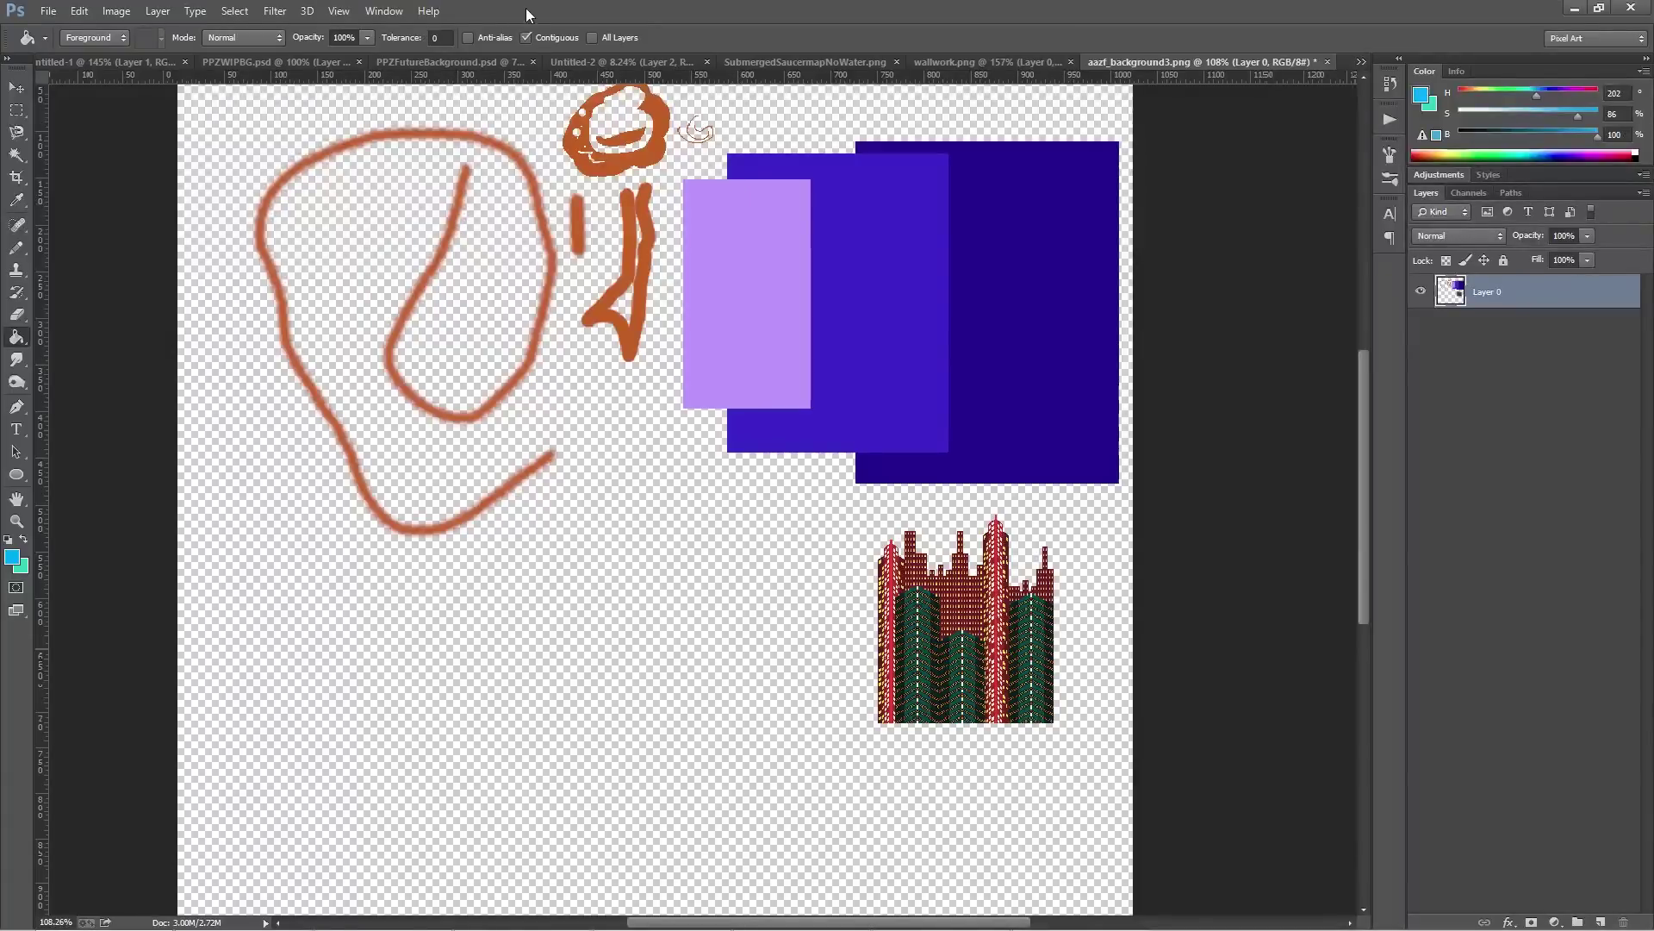
# Mark a rectangular area left of the skyline with the Rectangular Marquee, then deselect
pyautogui.click(15, 112)
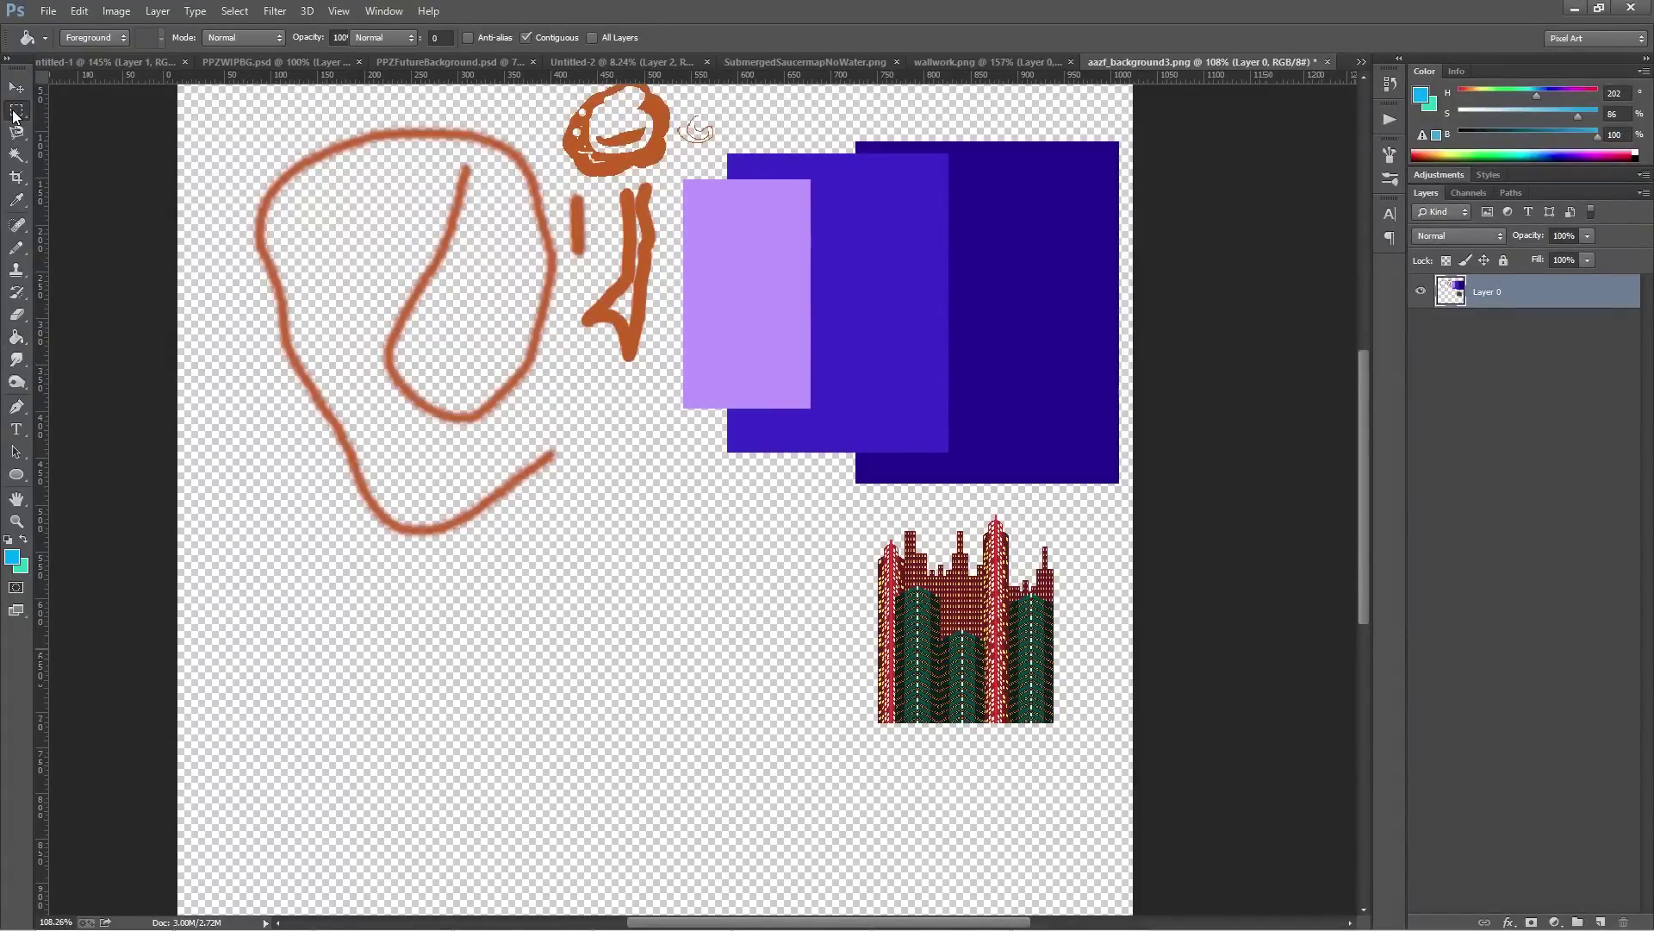
pyautogui.moveTo(701, 212); pyautogui.dragTo(715, 695)
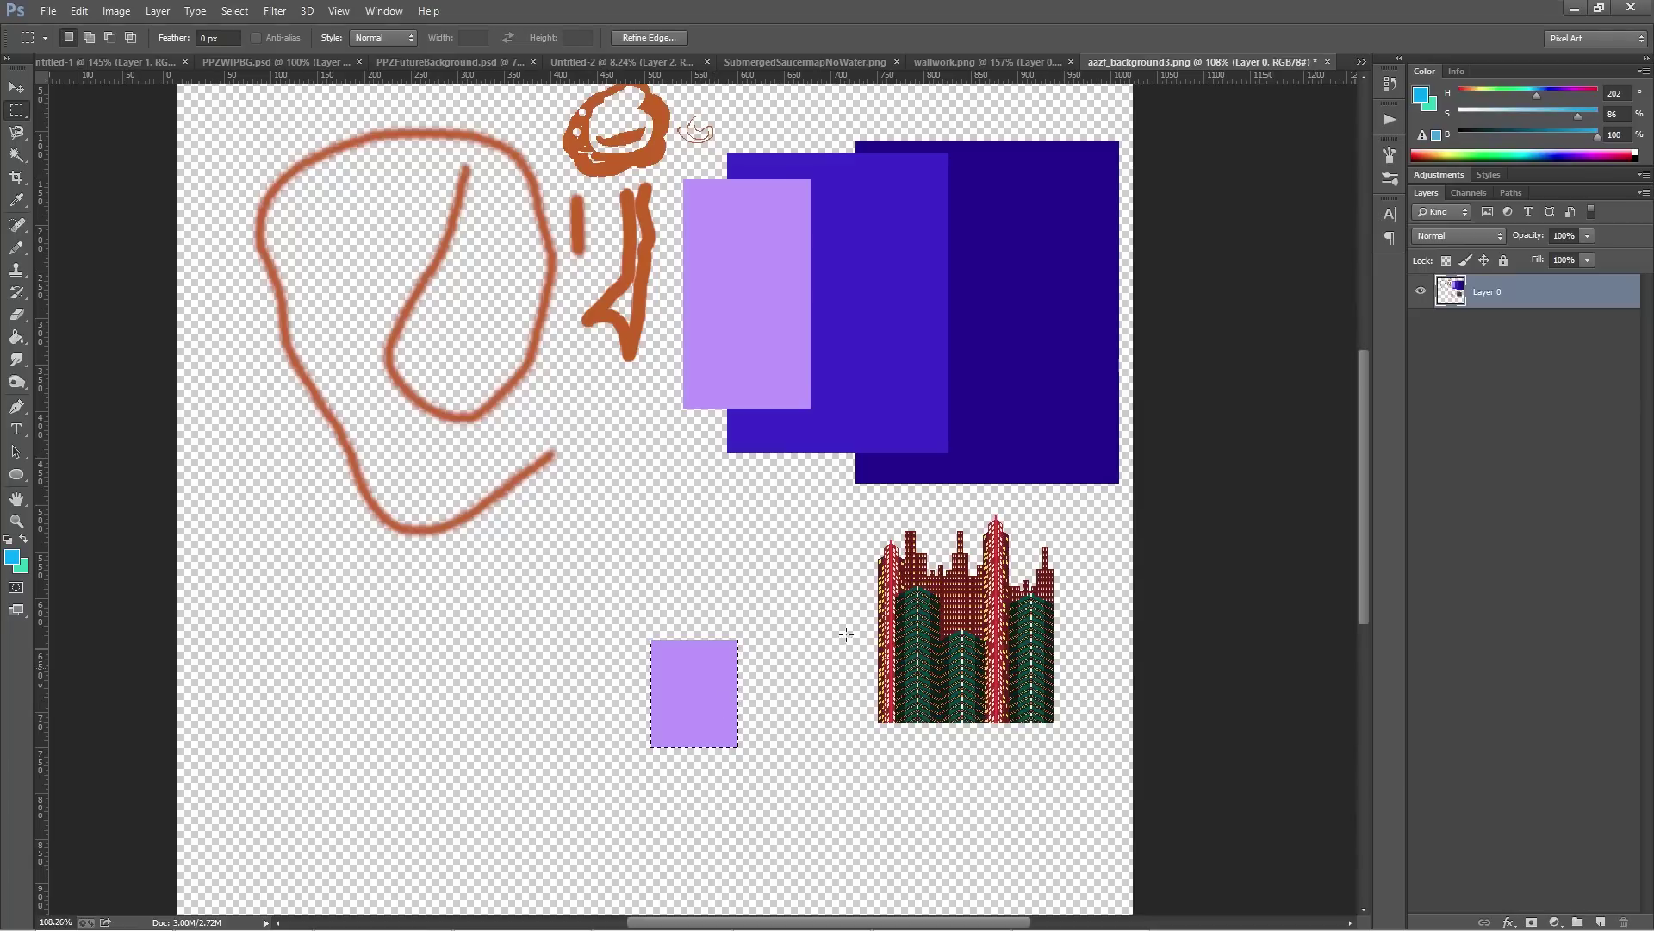
pyautogui.click(850, 527)
pyautogui.click(16, 337)
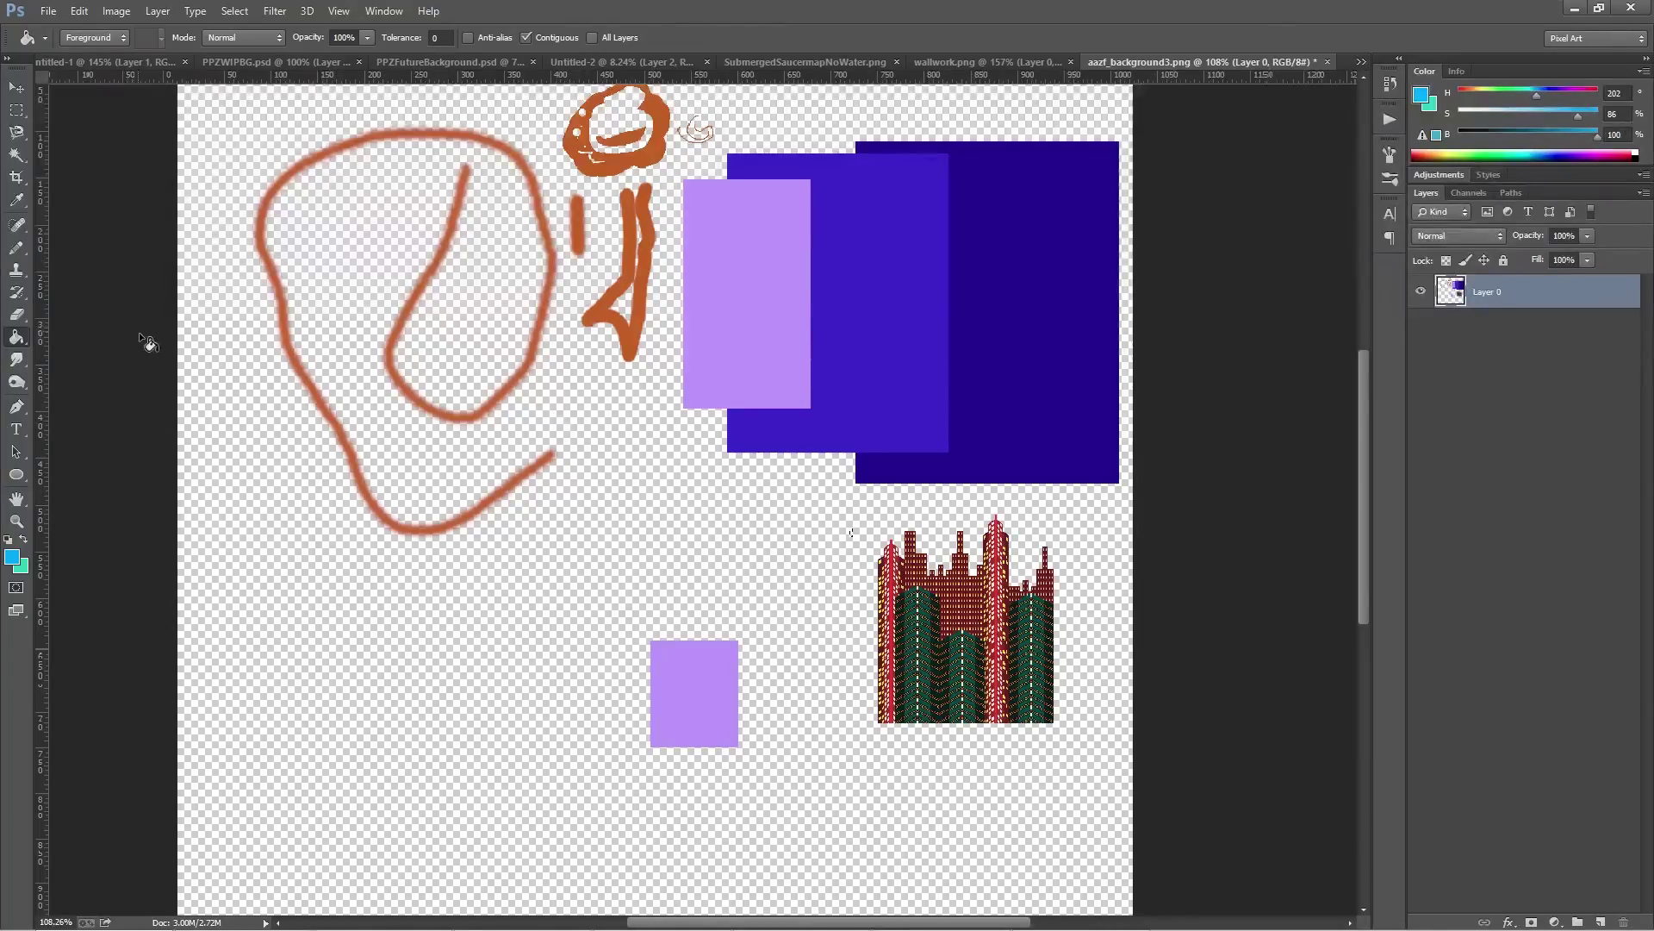
pyautogui.click(17, 112)
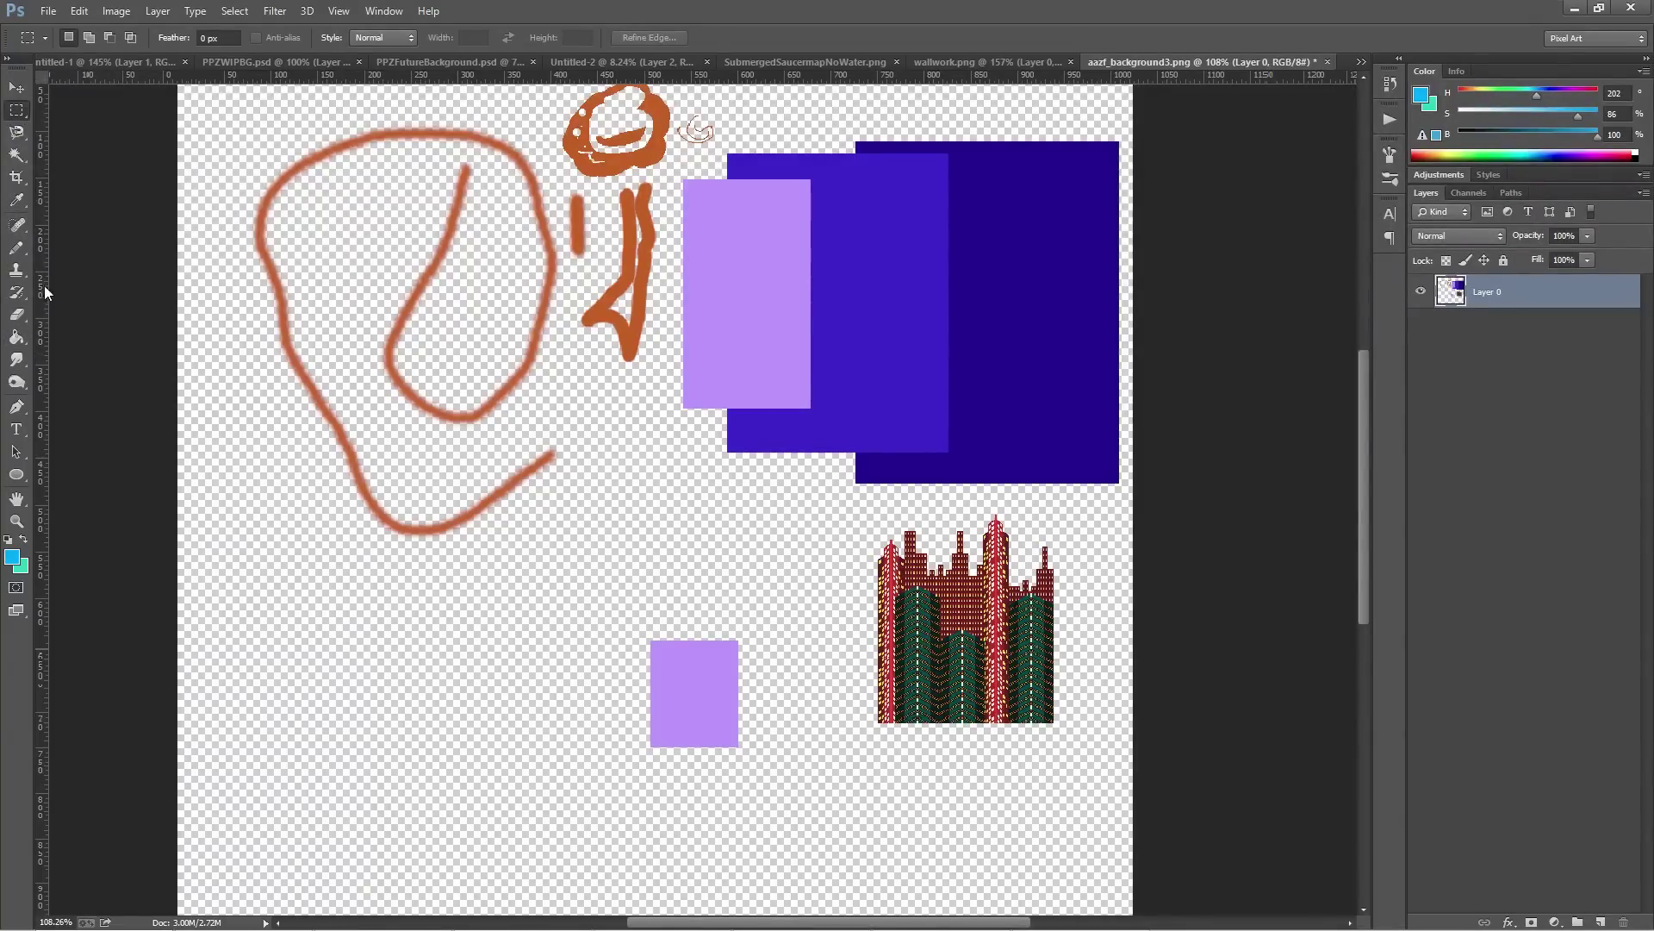
pyautogui.click(16, 336)
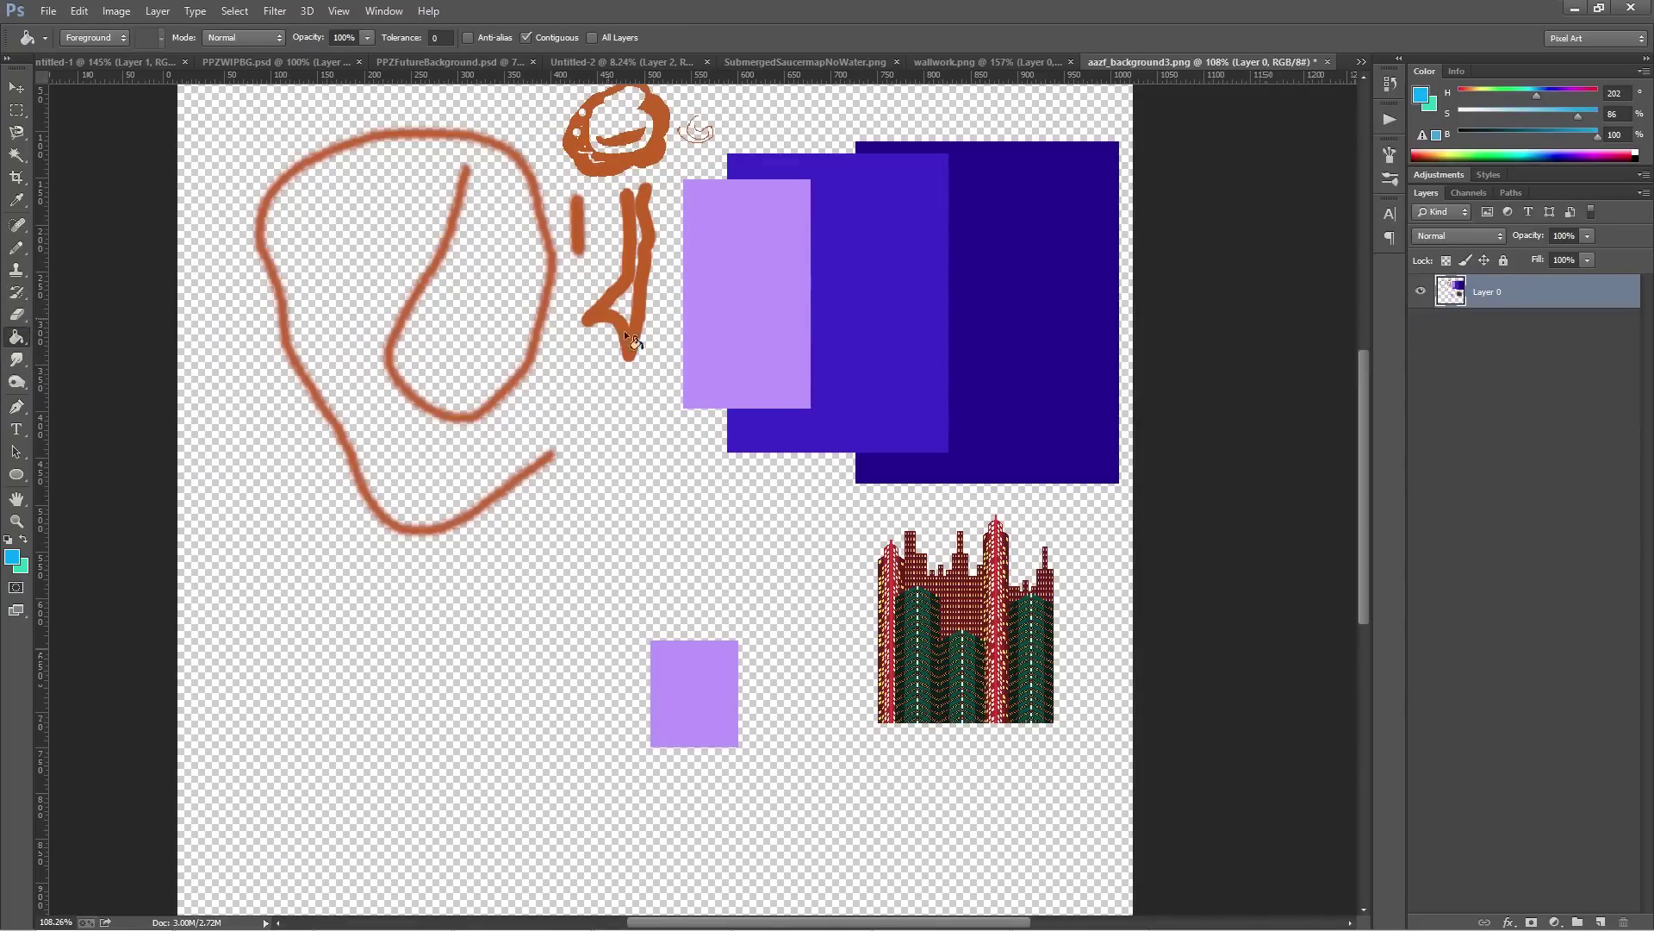
# With Contiguous off, fill both lavender shapes cyan at once, then back to light purple
pyautogui.click(743, 242)
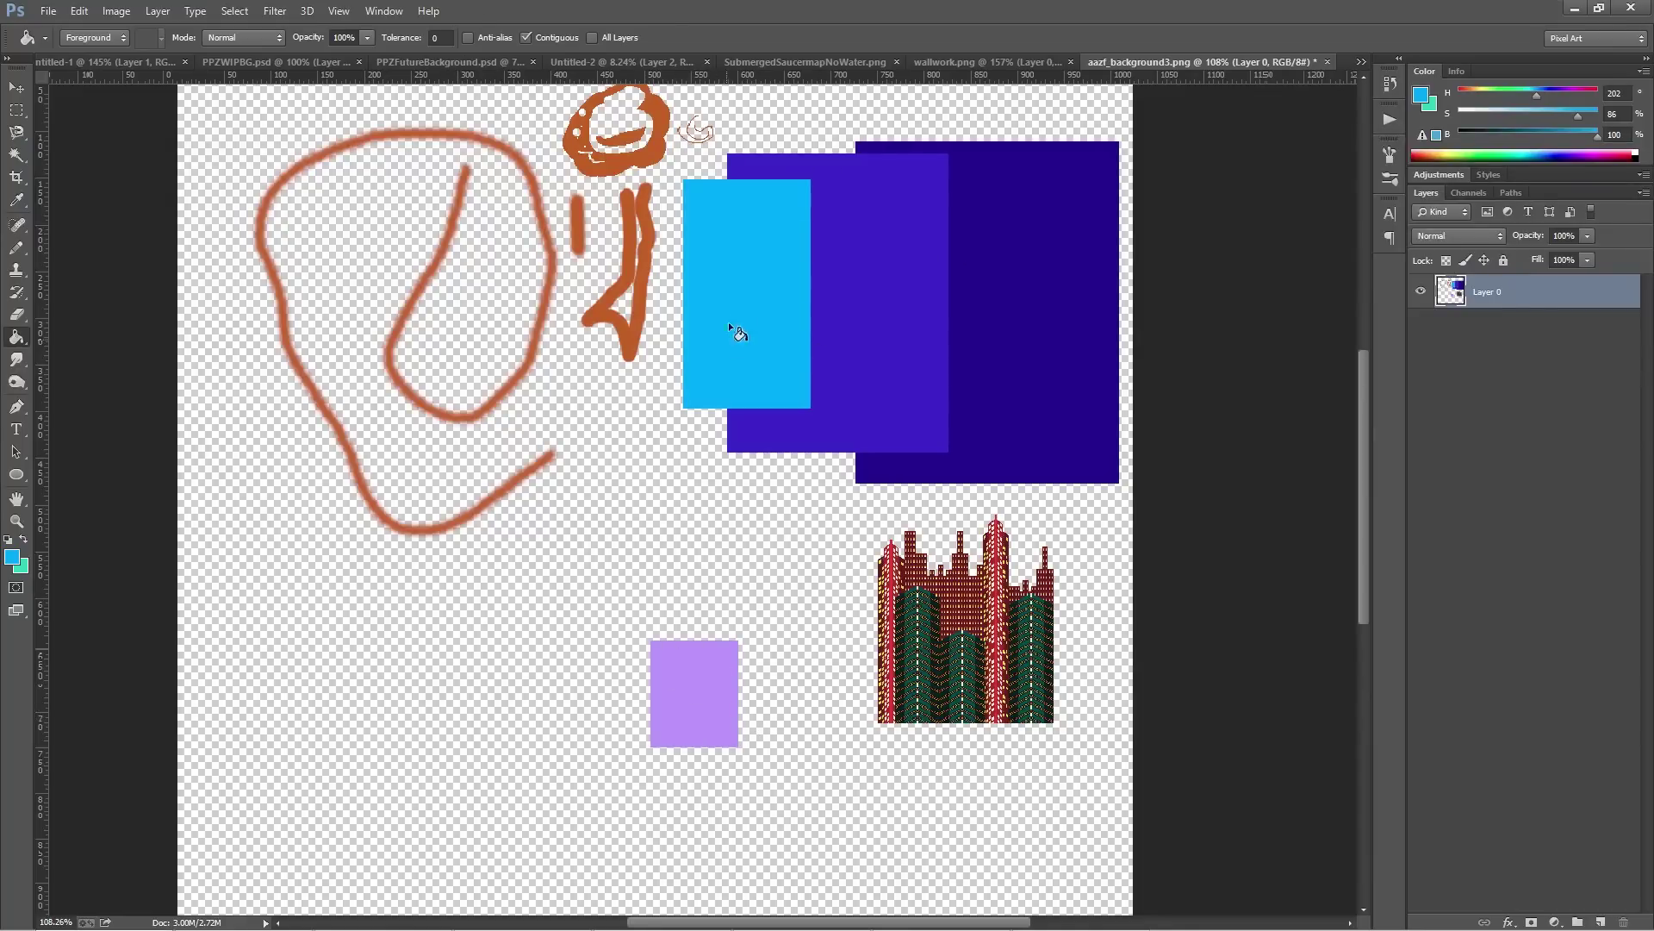
pyautogui.hotkey('ctrl', 'z')
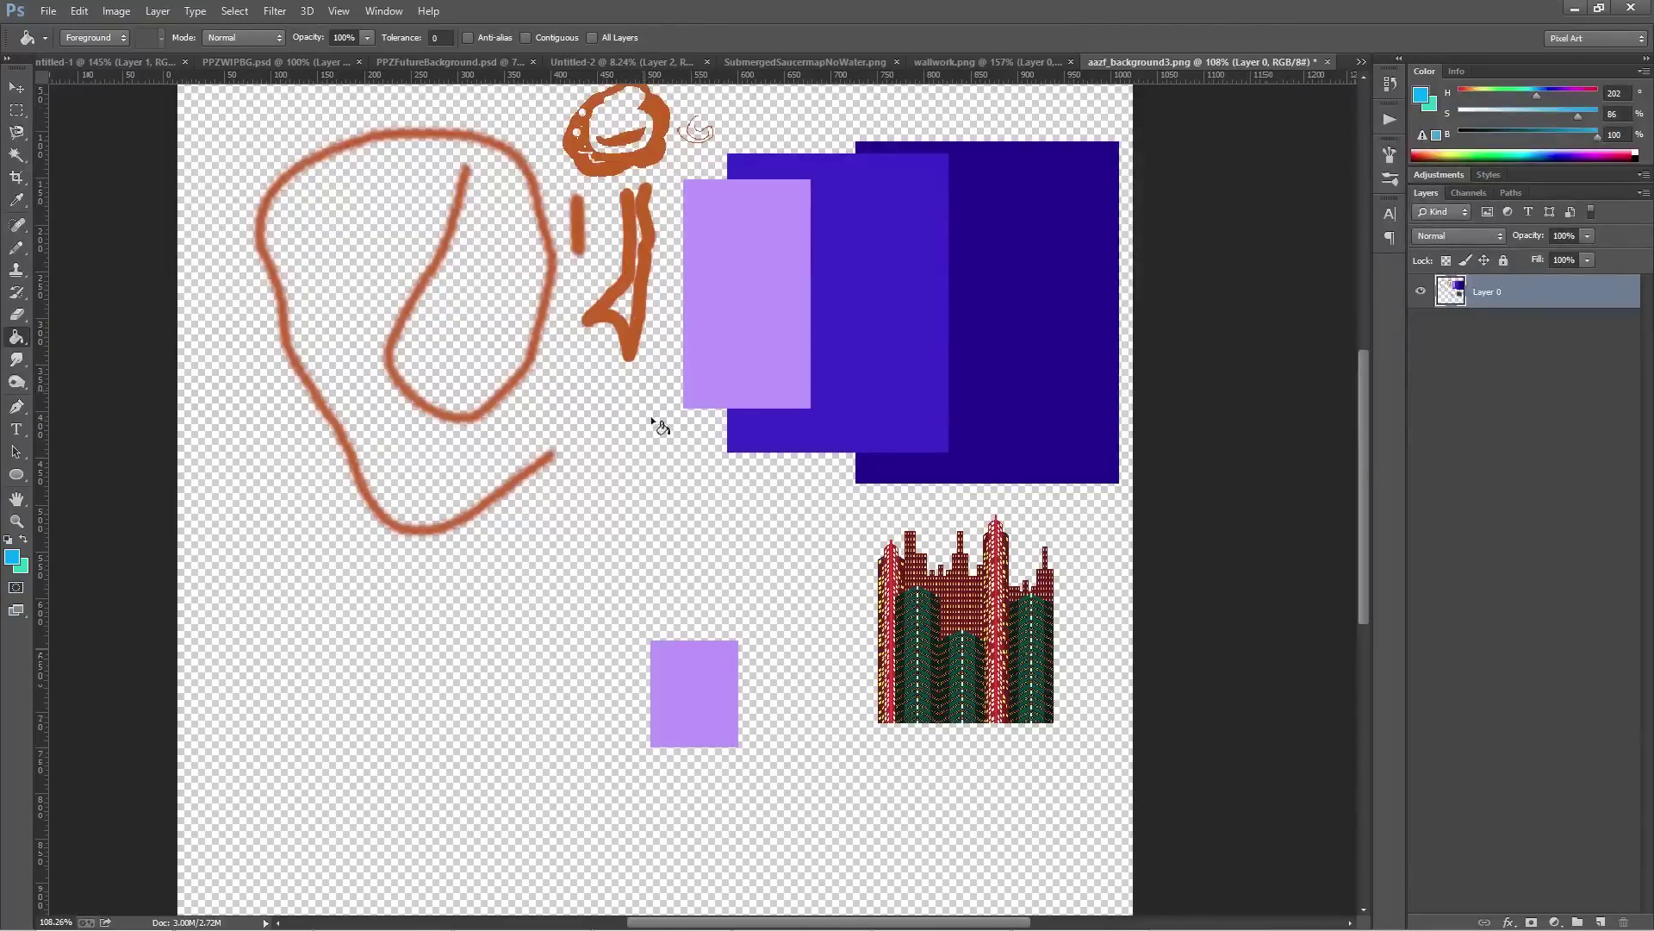
pyautogui.click(779, 258)
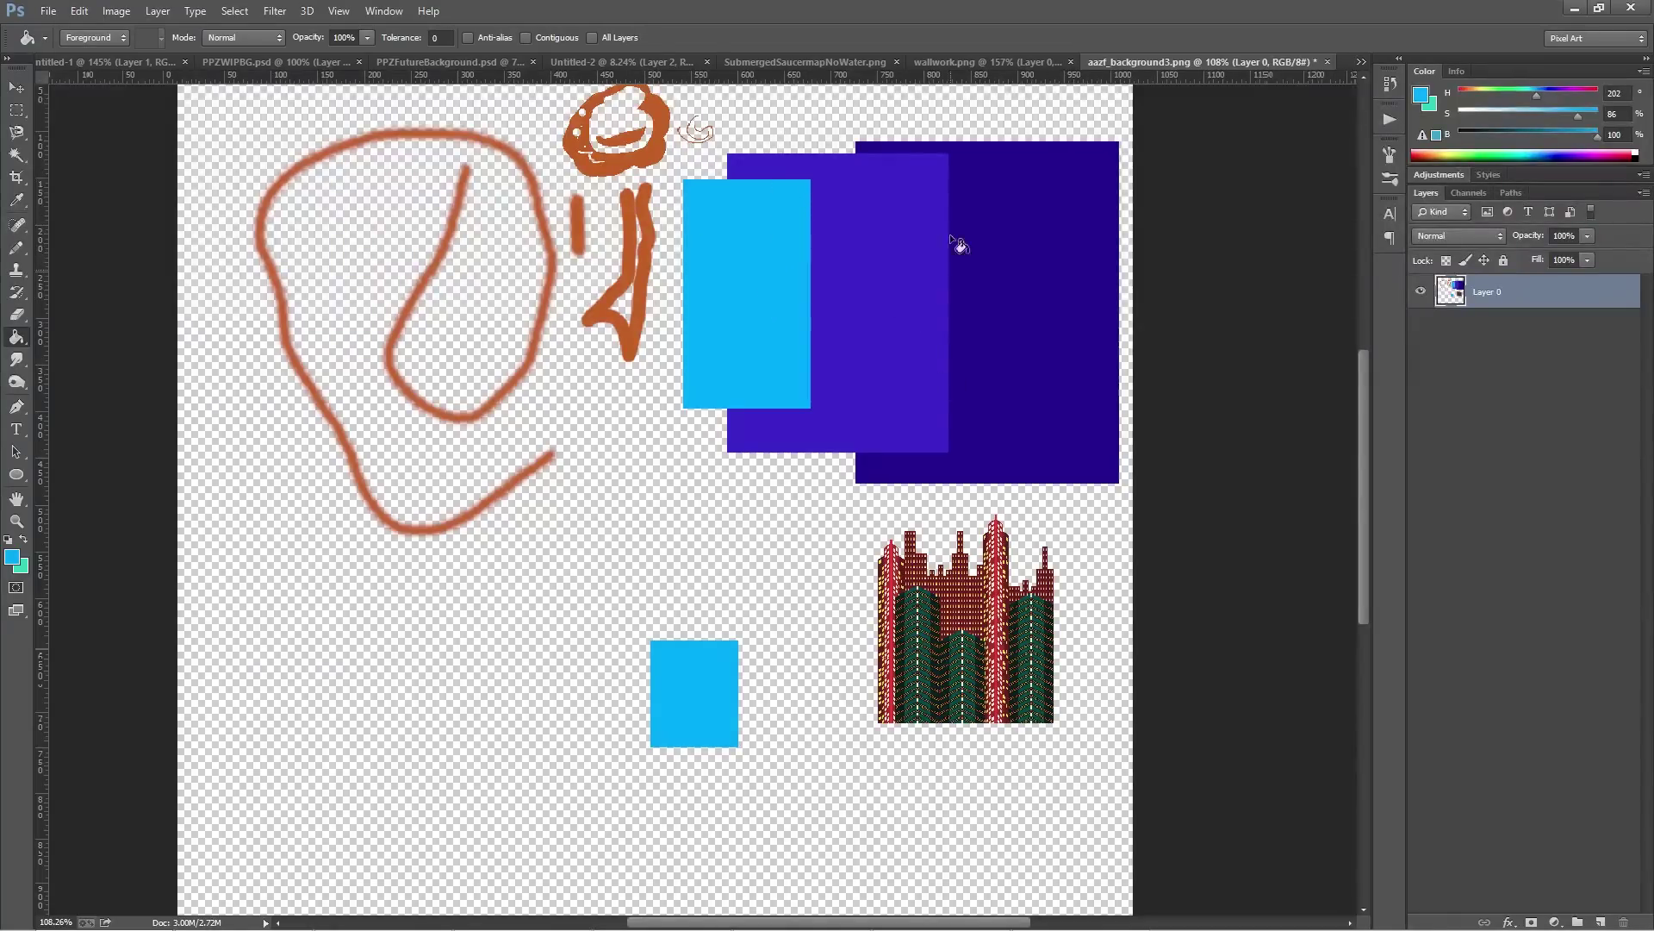
pyautogui.click(760, 349)
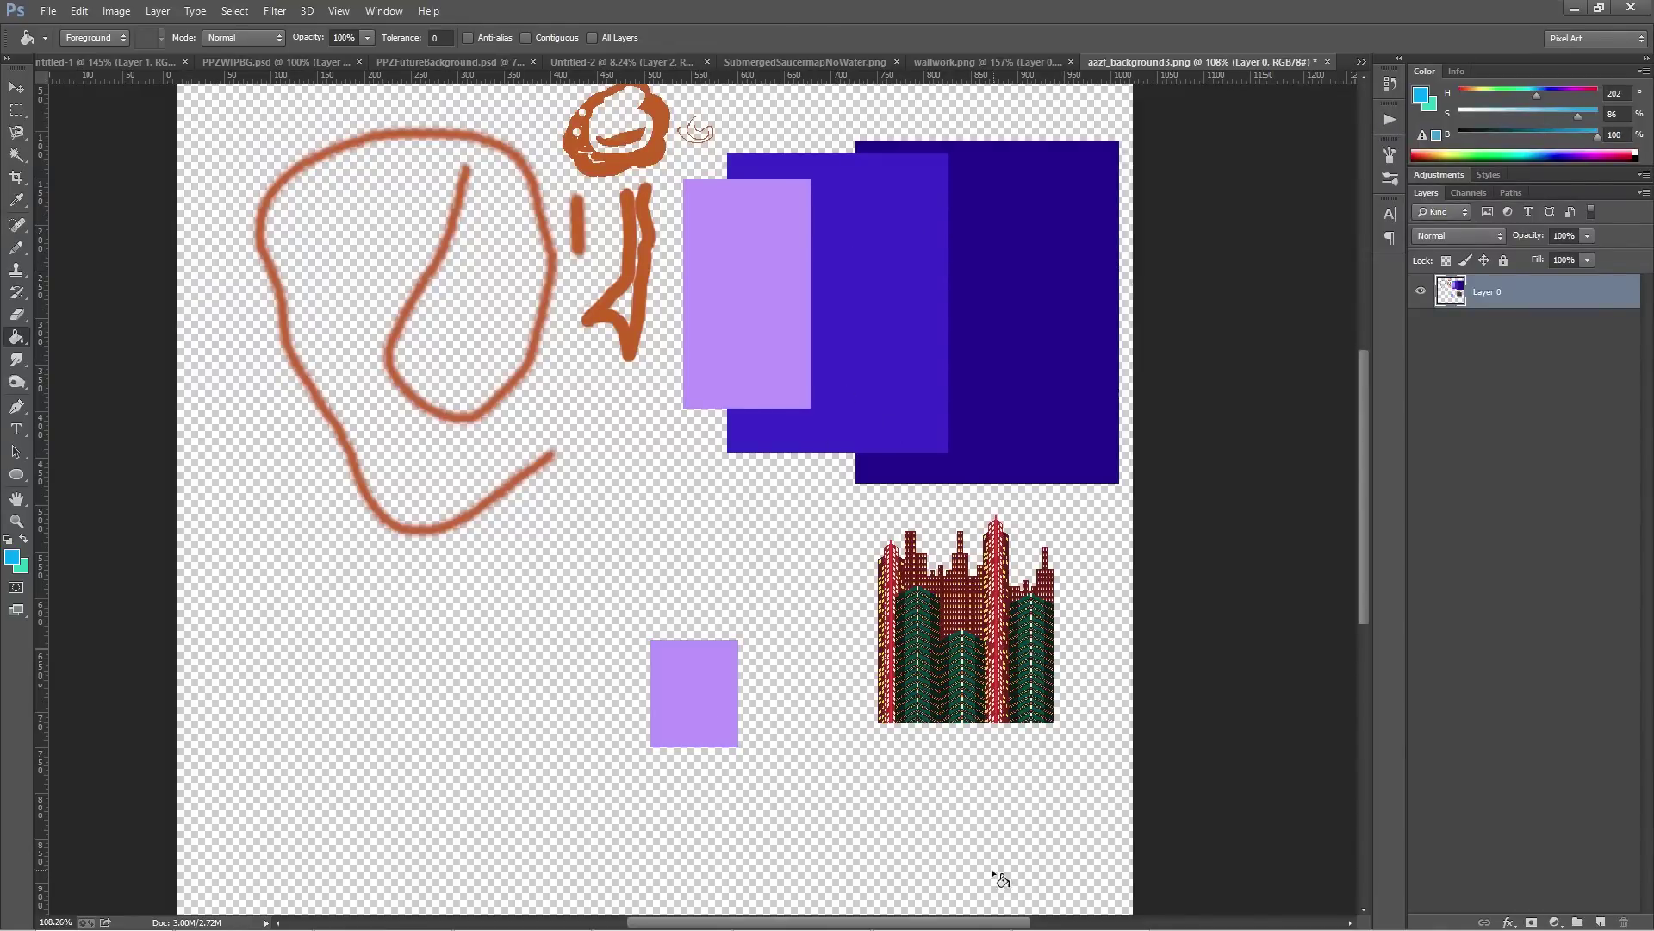
# Zoom into the pixel skyline, keeping the Paint Bucket active
pyautogui.scroll(5, 960, 685)
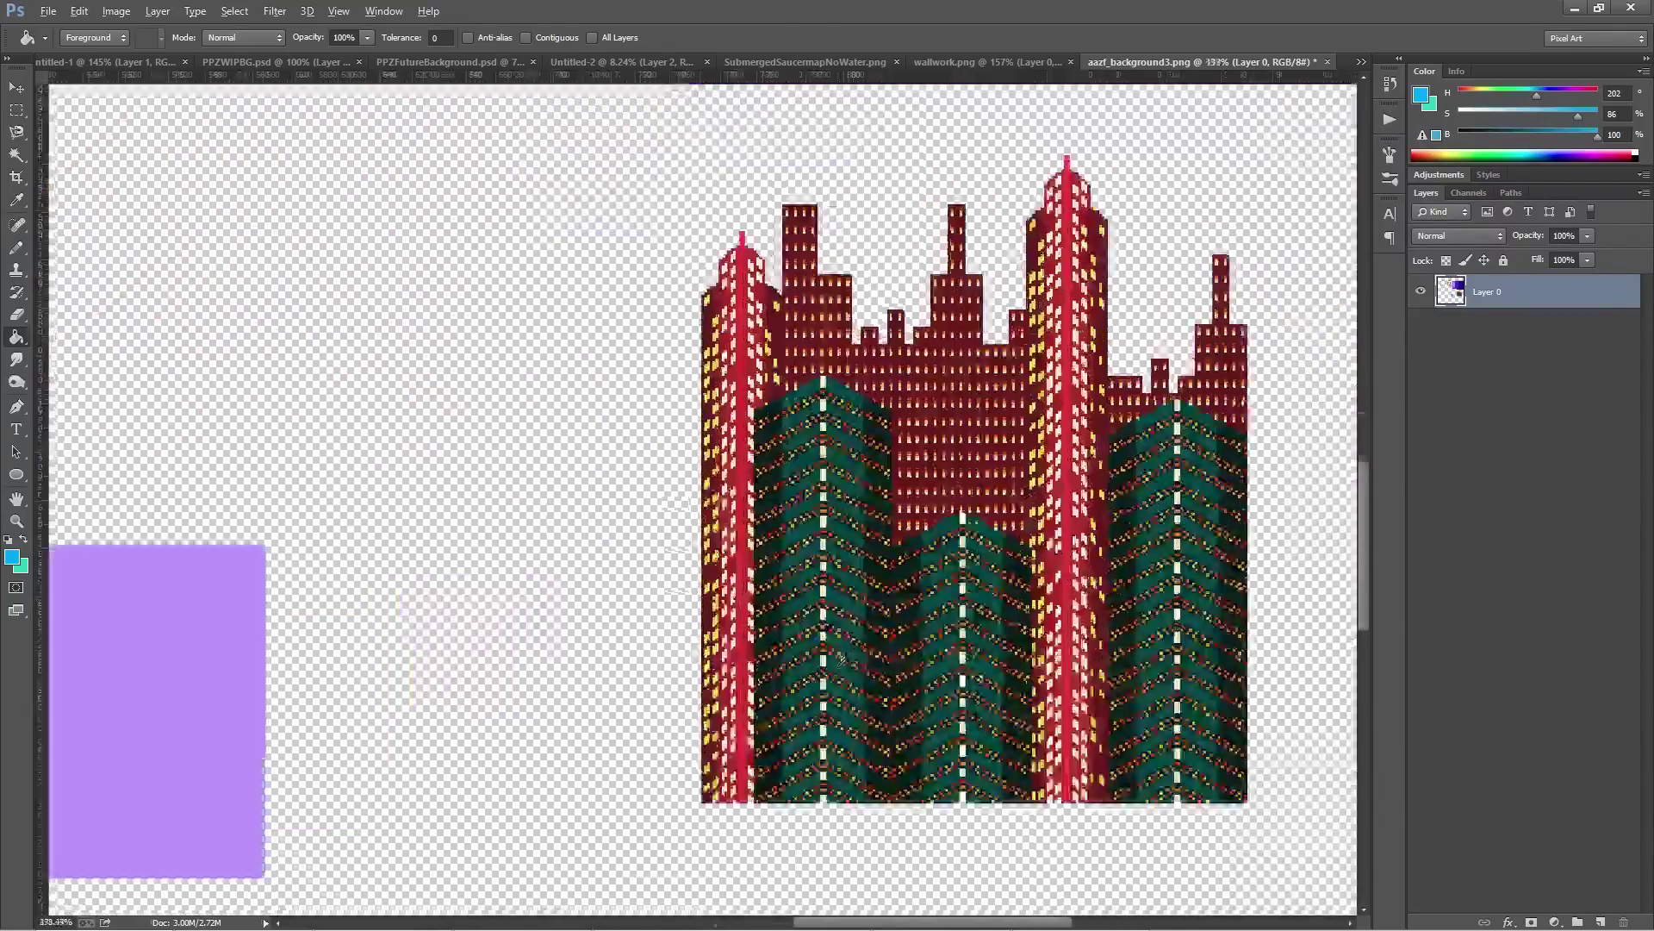
pyautogui.scroll(5, 840, 657)
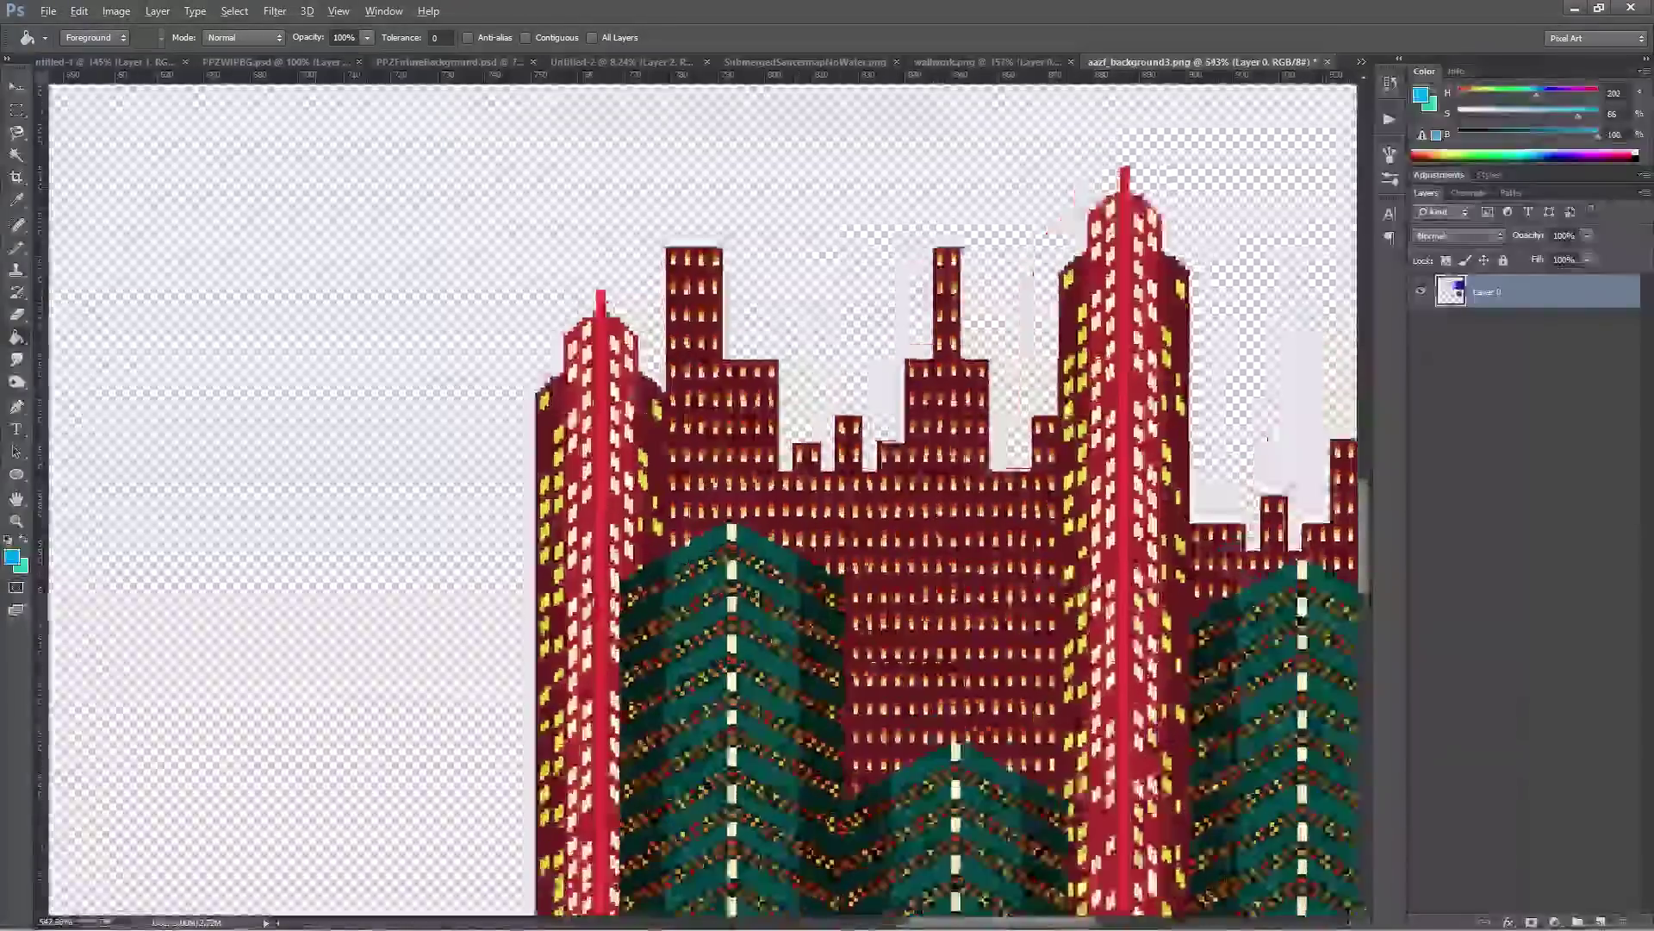
pyautogui.scroll(5, 625, 412)
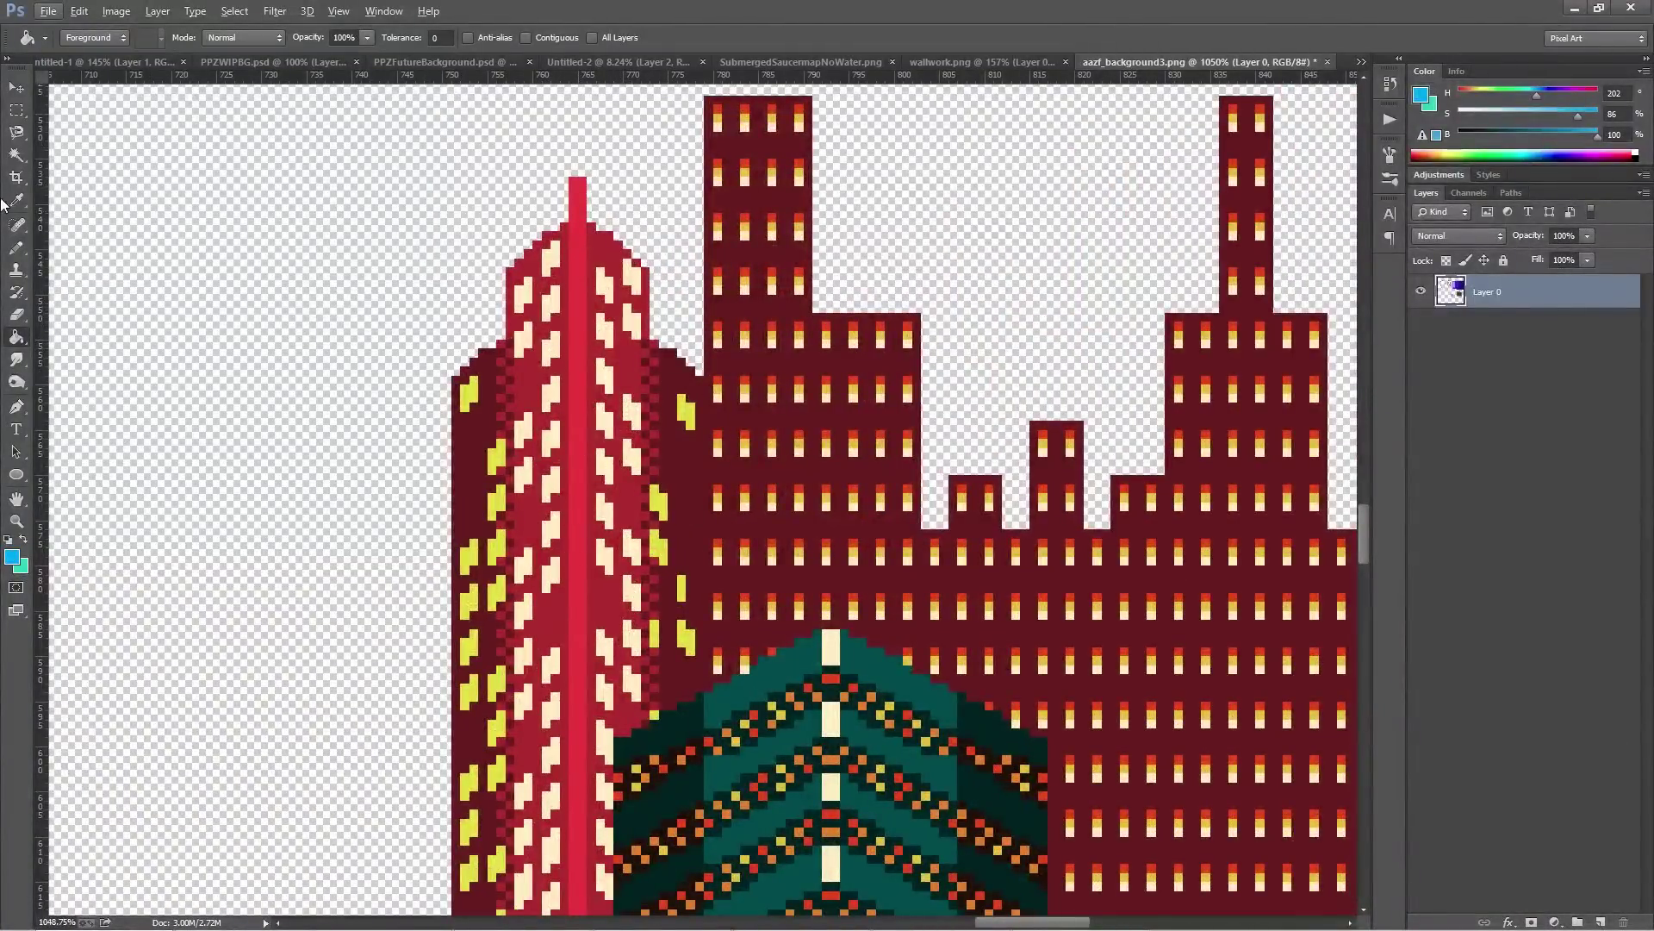
pyautogui.click(14, 339)
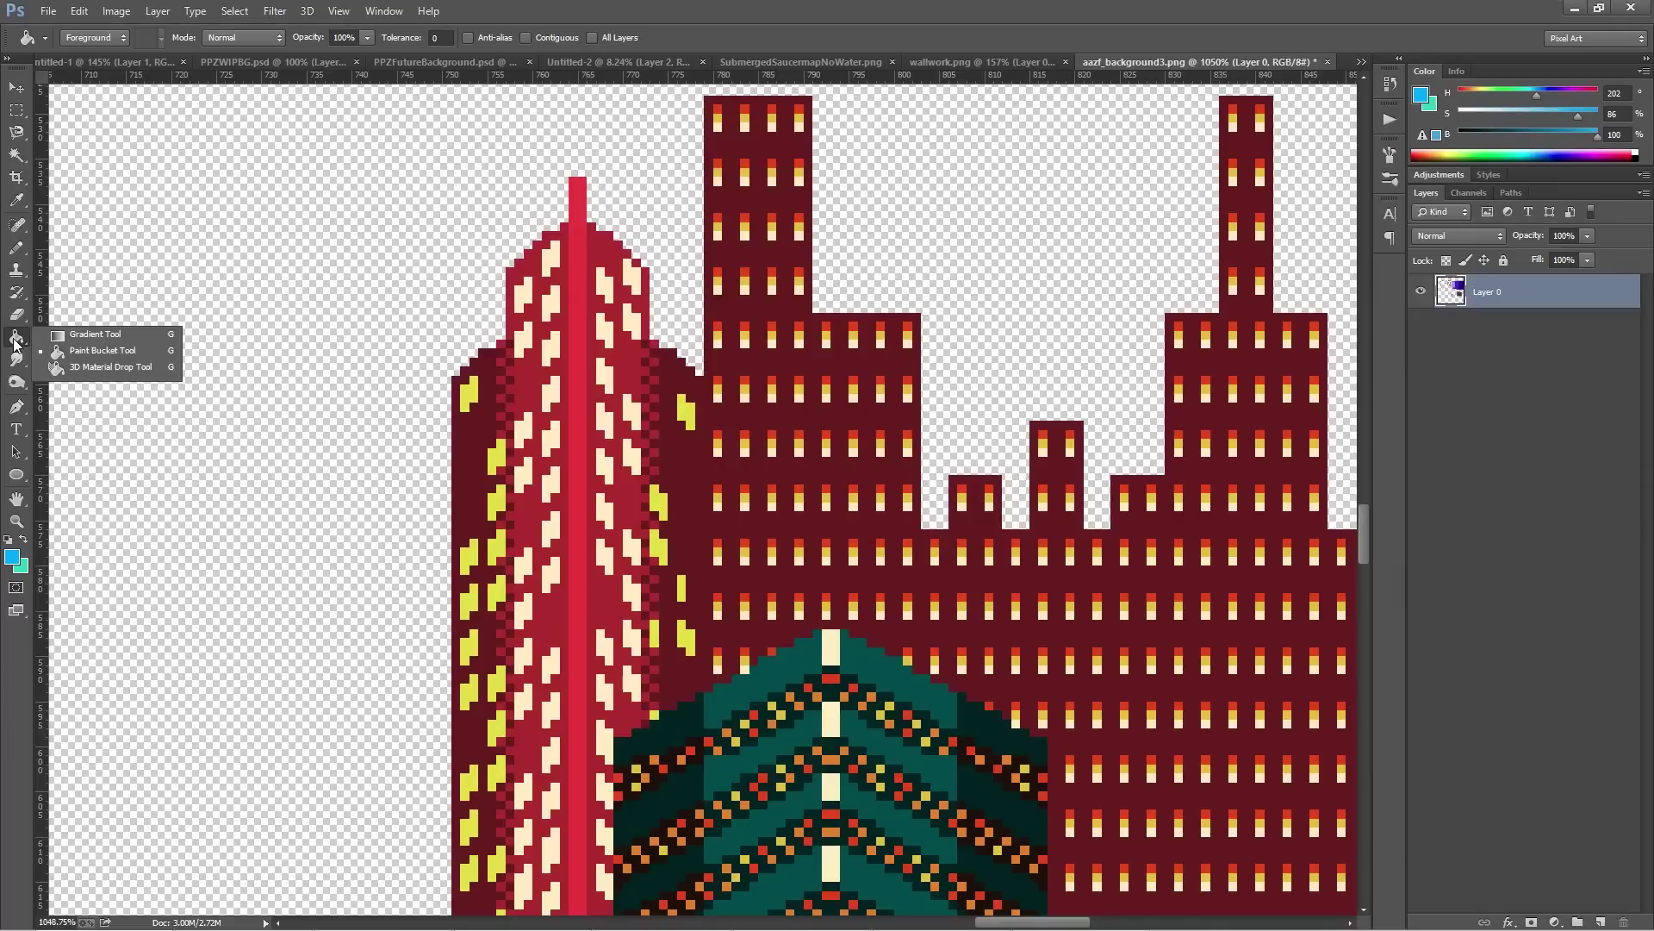
pyautogui.click(102, 350)
pyautogui.scroll(-4, 247, 380)
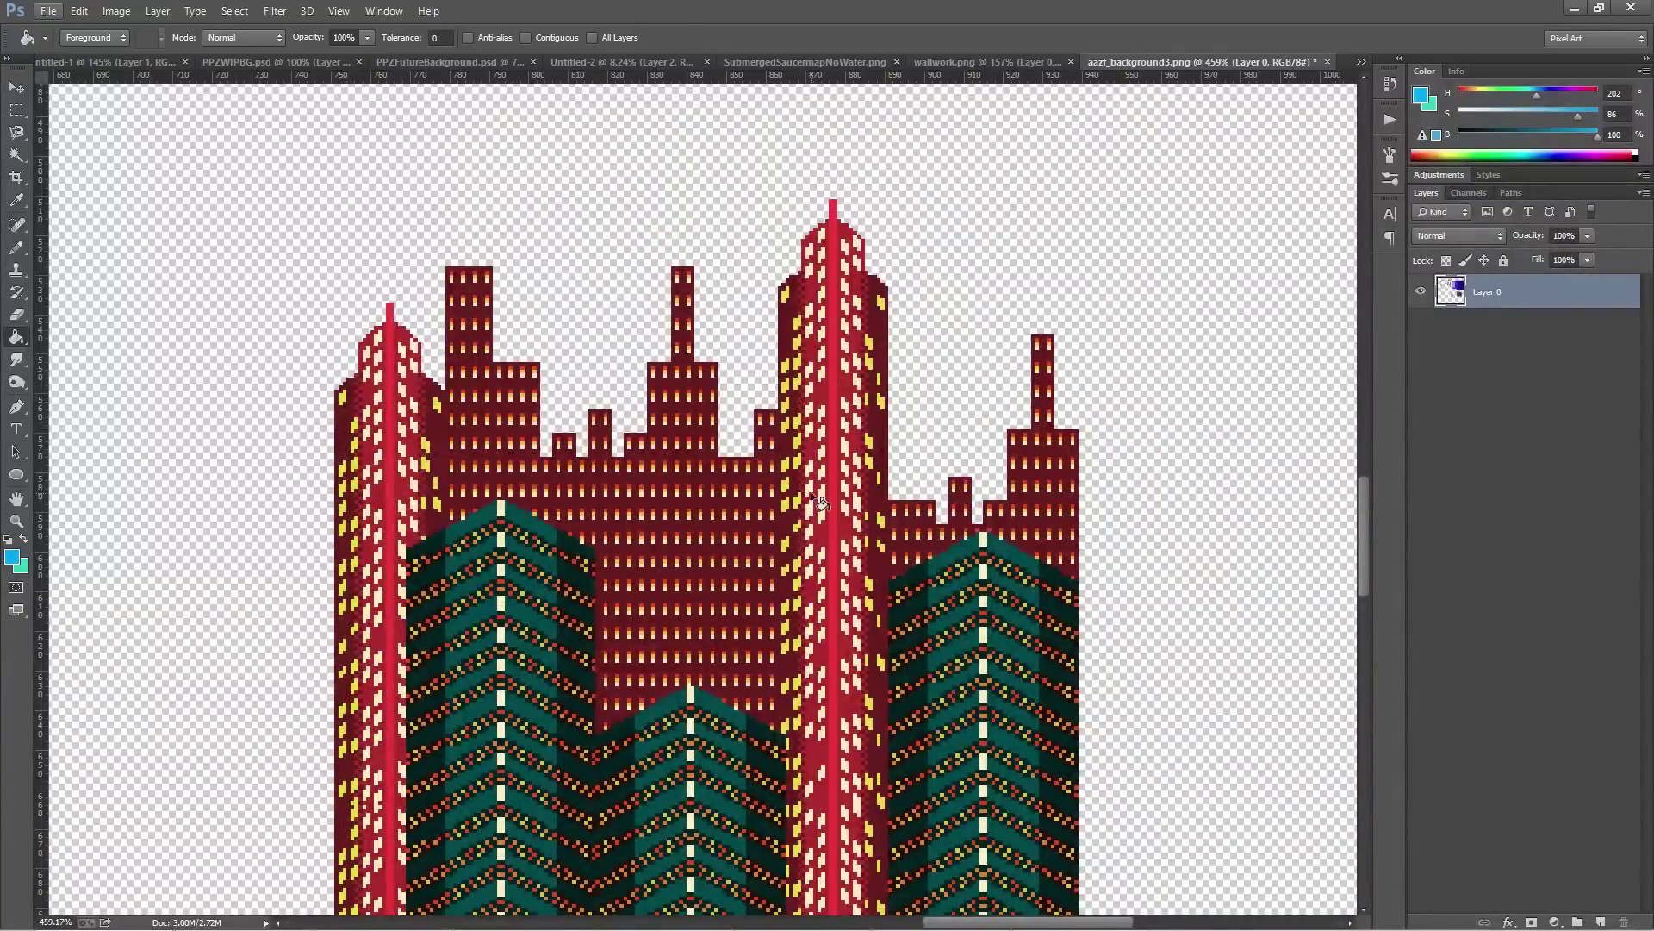
# Set the foreground colour to blue #3955ff in the Color Picker
pyautogui.click(12, 556)
pyautogui.moveTo(1241, 316); pyautogui.dragTo(1243, 285)
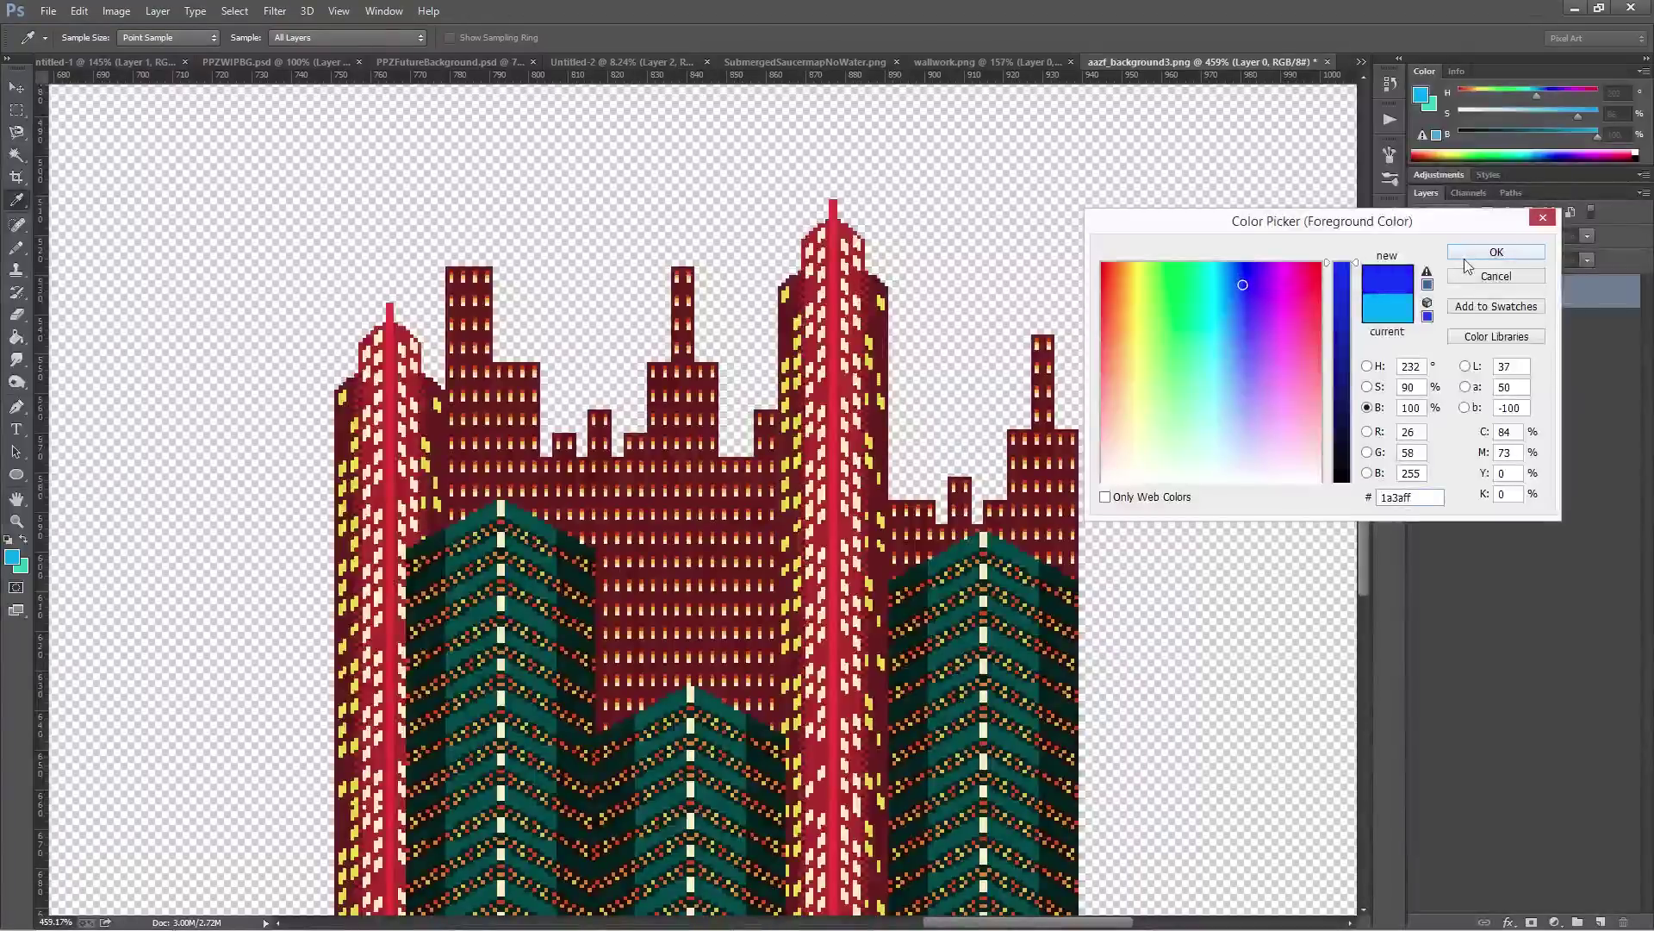
pyautogui.click(1368, 387)
pyautogui.click(1346, 313)
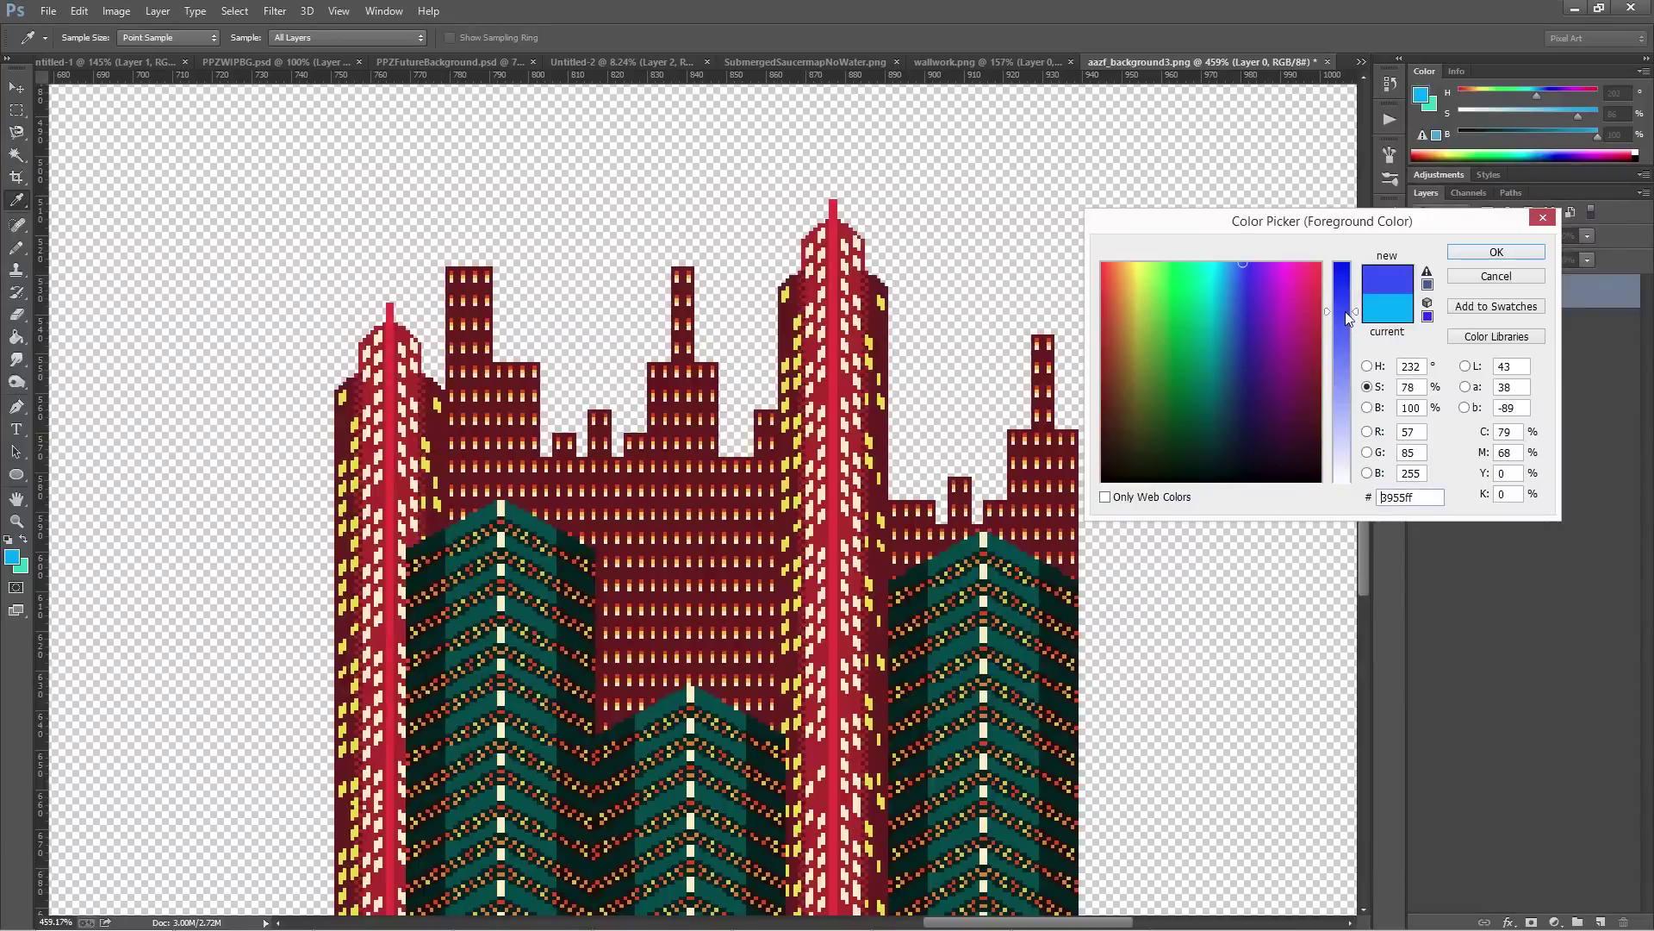
pyautogui.click(1497, 252)
pyautogui.press('g')
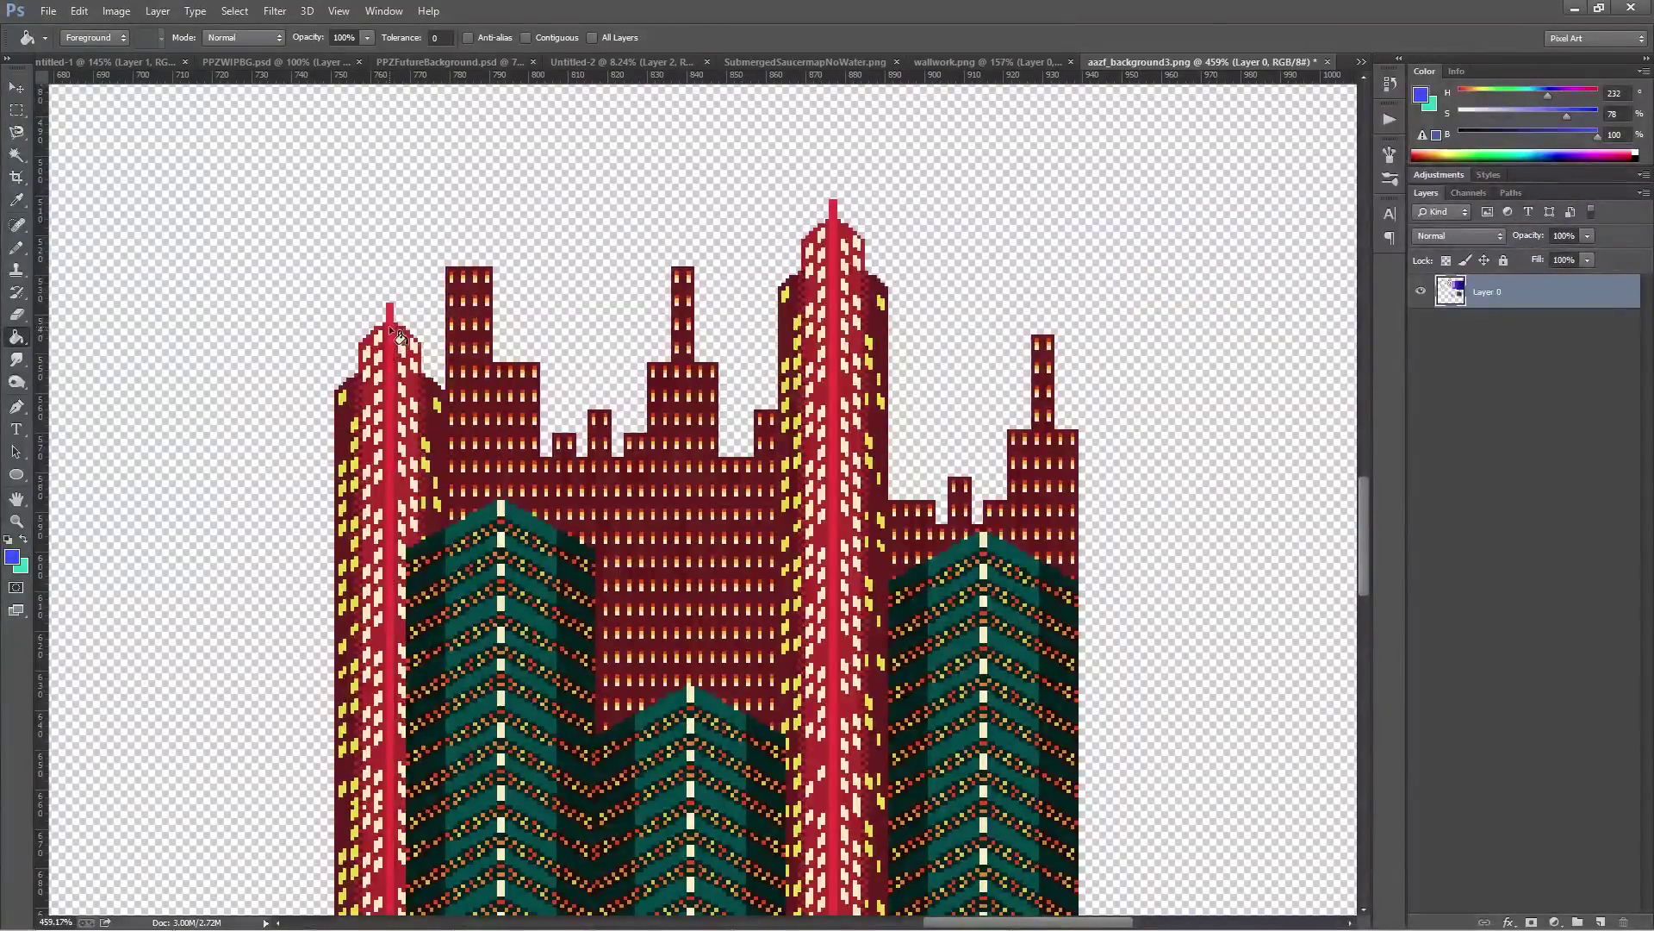
# Test blue fills on the towers' red centre stripes with Contiguous off and on, undoing each
pyautogui.click(392, 332)
pyautogui.hotkey('ctrl', 'z')
pyautogui.click(548, 38)
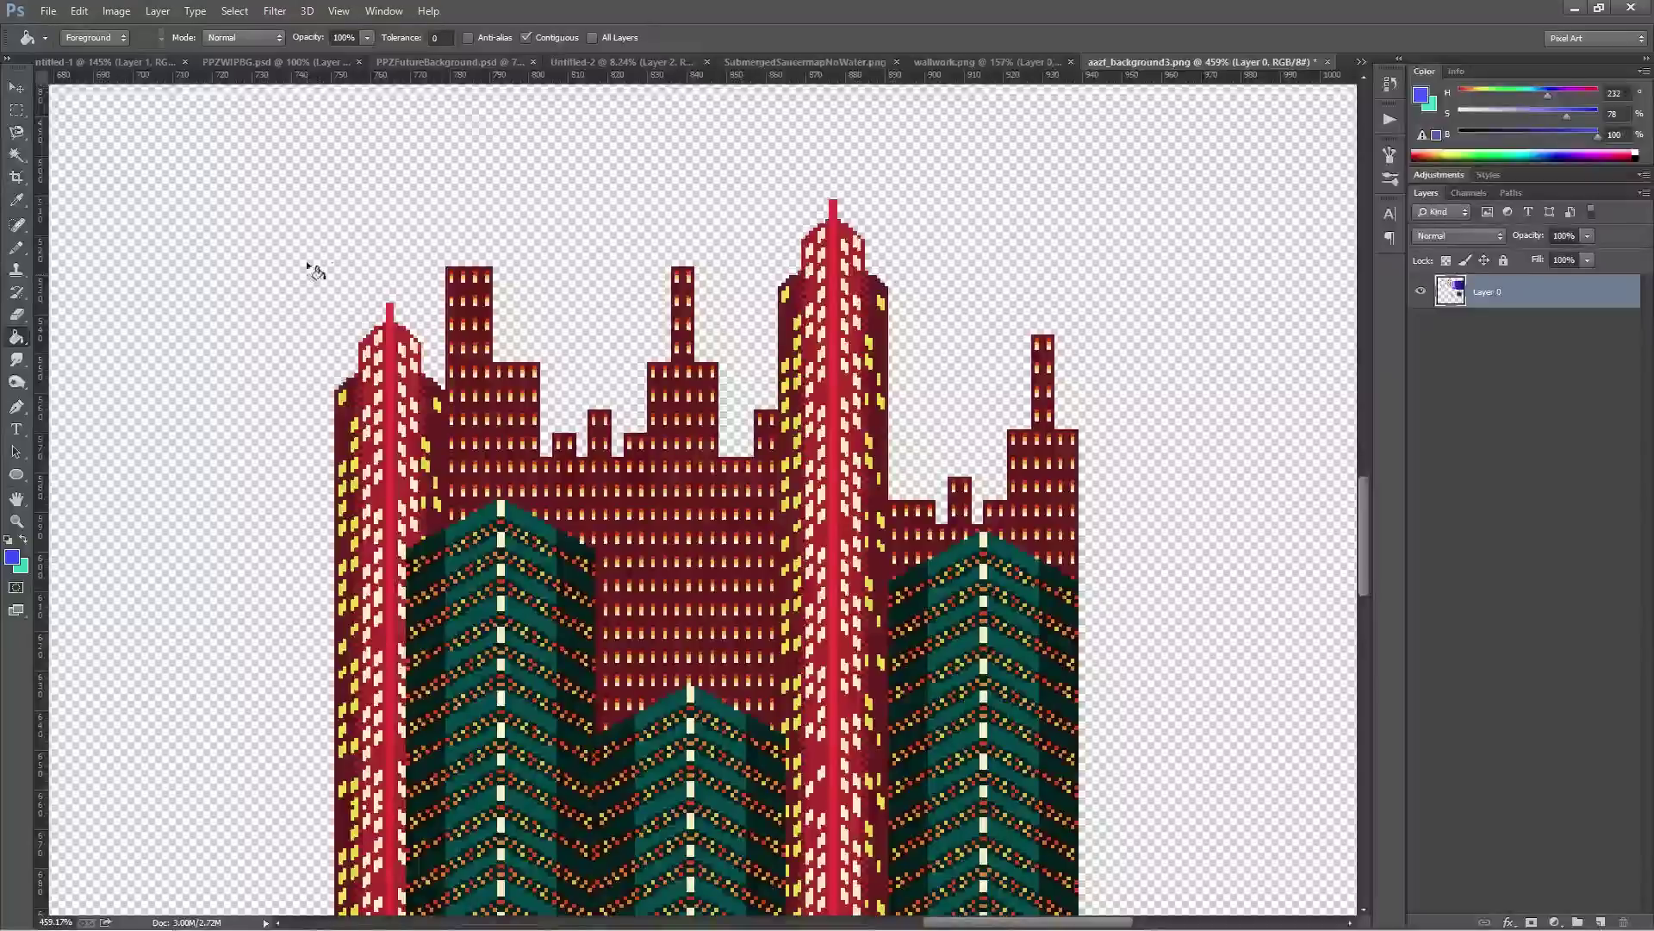
pyautogui.click(392, 314)
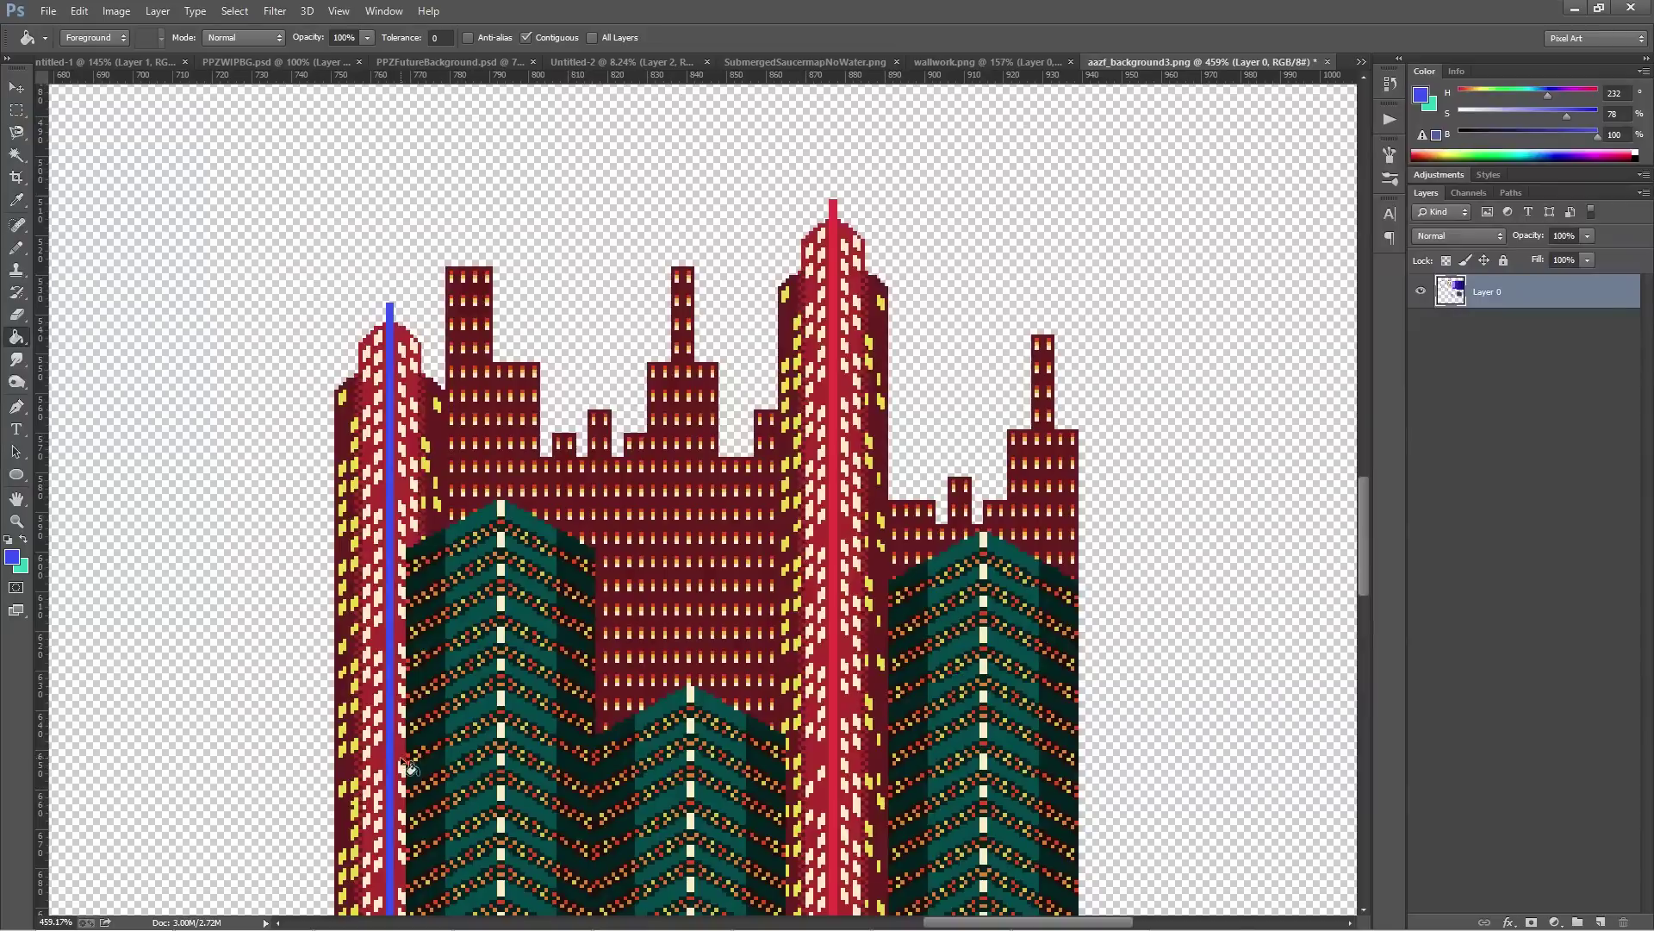
pyautogui.hotkey('ctrl', 'z')
# With Contiguous off, fill both towers' centre stripes blue and the left tower body at brightness 75
pyautogui.click(555, 38)
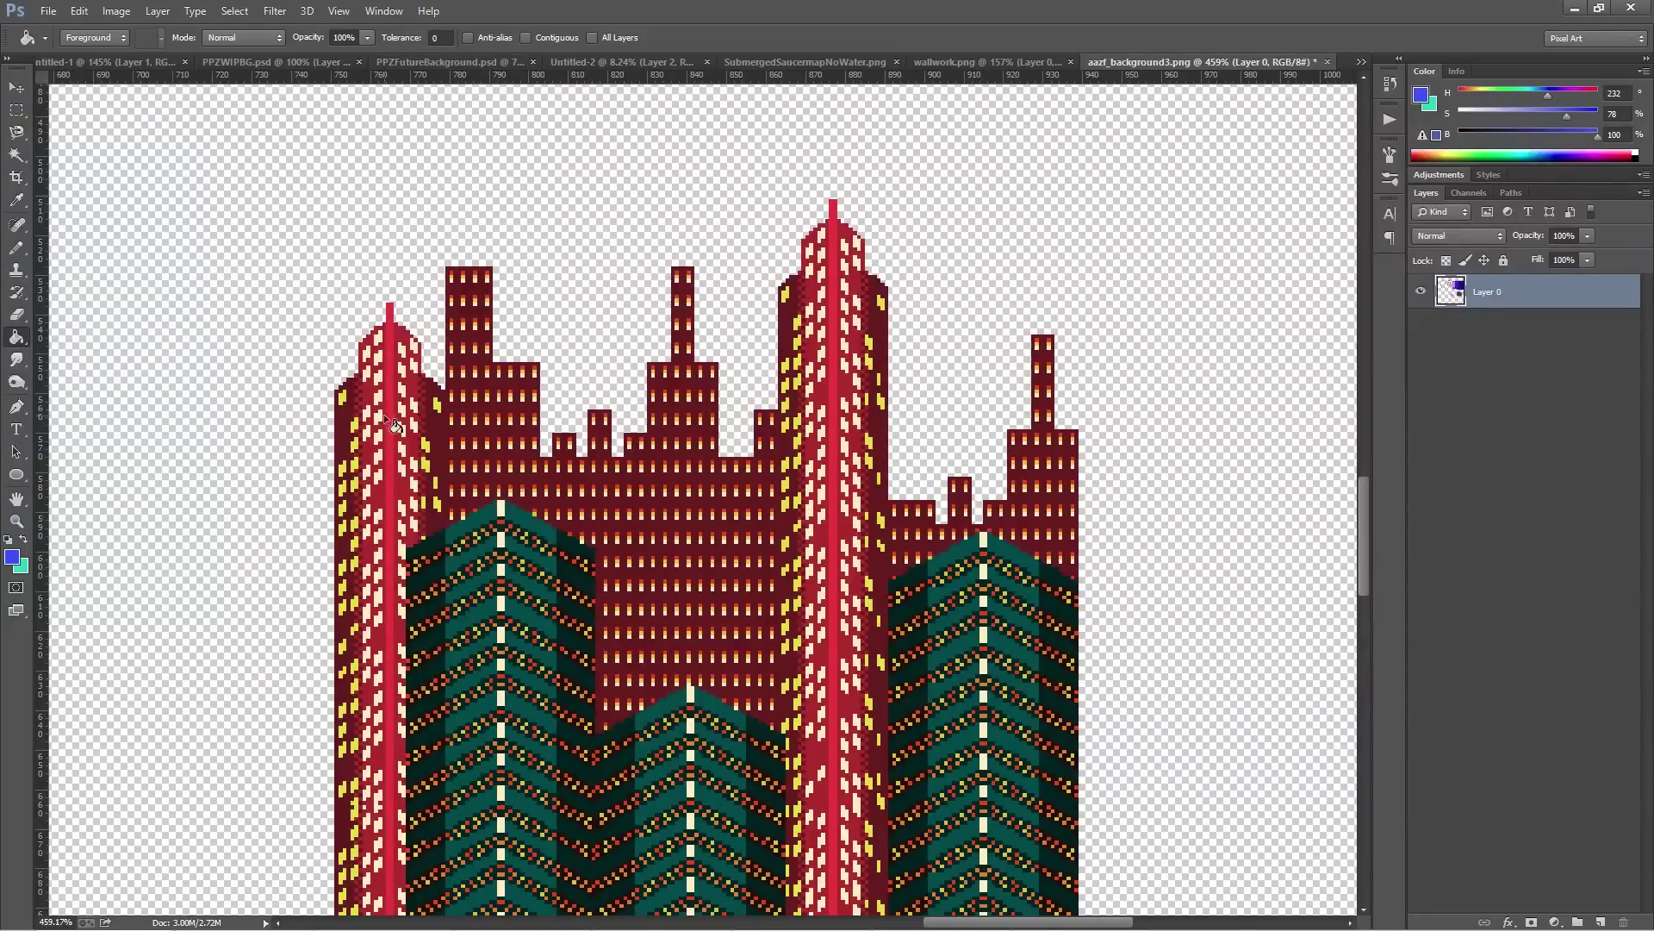
pyautogui.click(394, 308)
pyautogui.scroll(6, 345, 308)
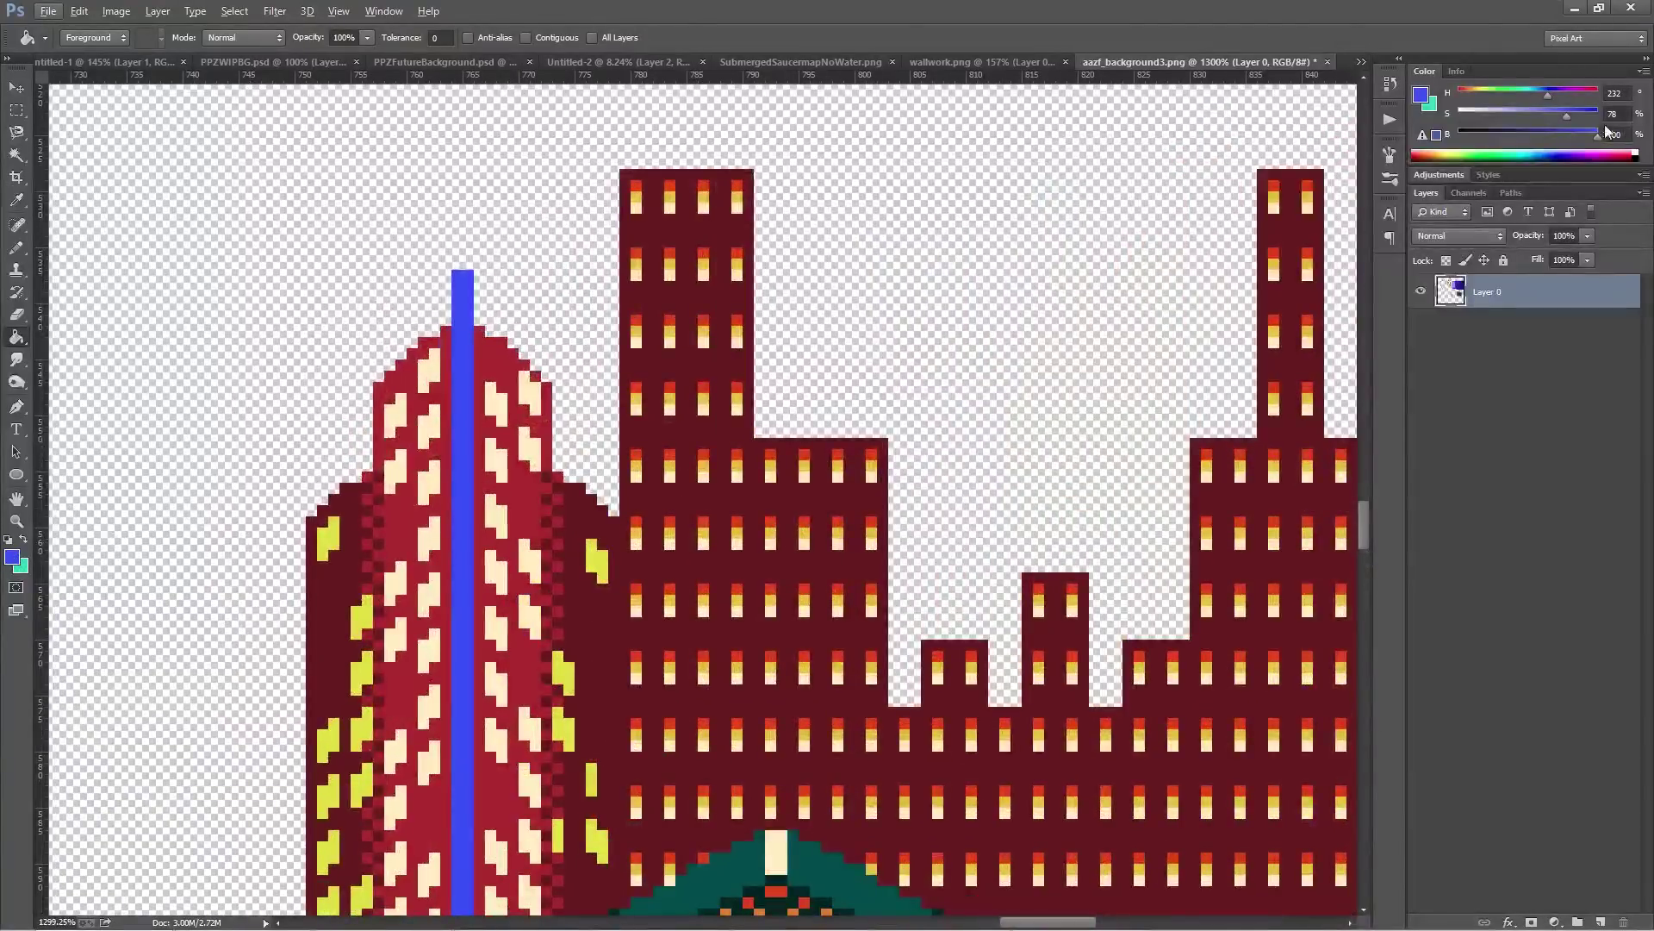
pyautogui.moveTo(1590, 135); pyautogui.dragTo(1563, 136)
pyautogui.click(450, 340)
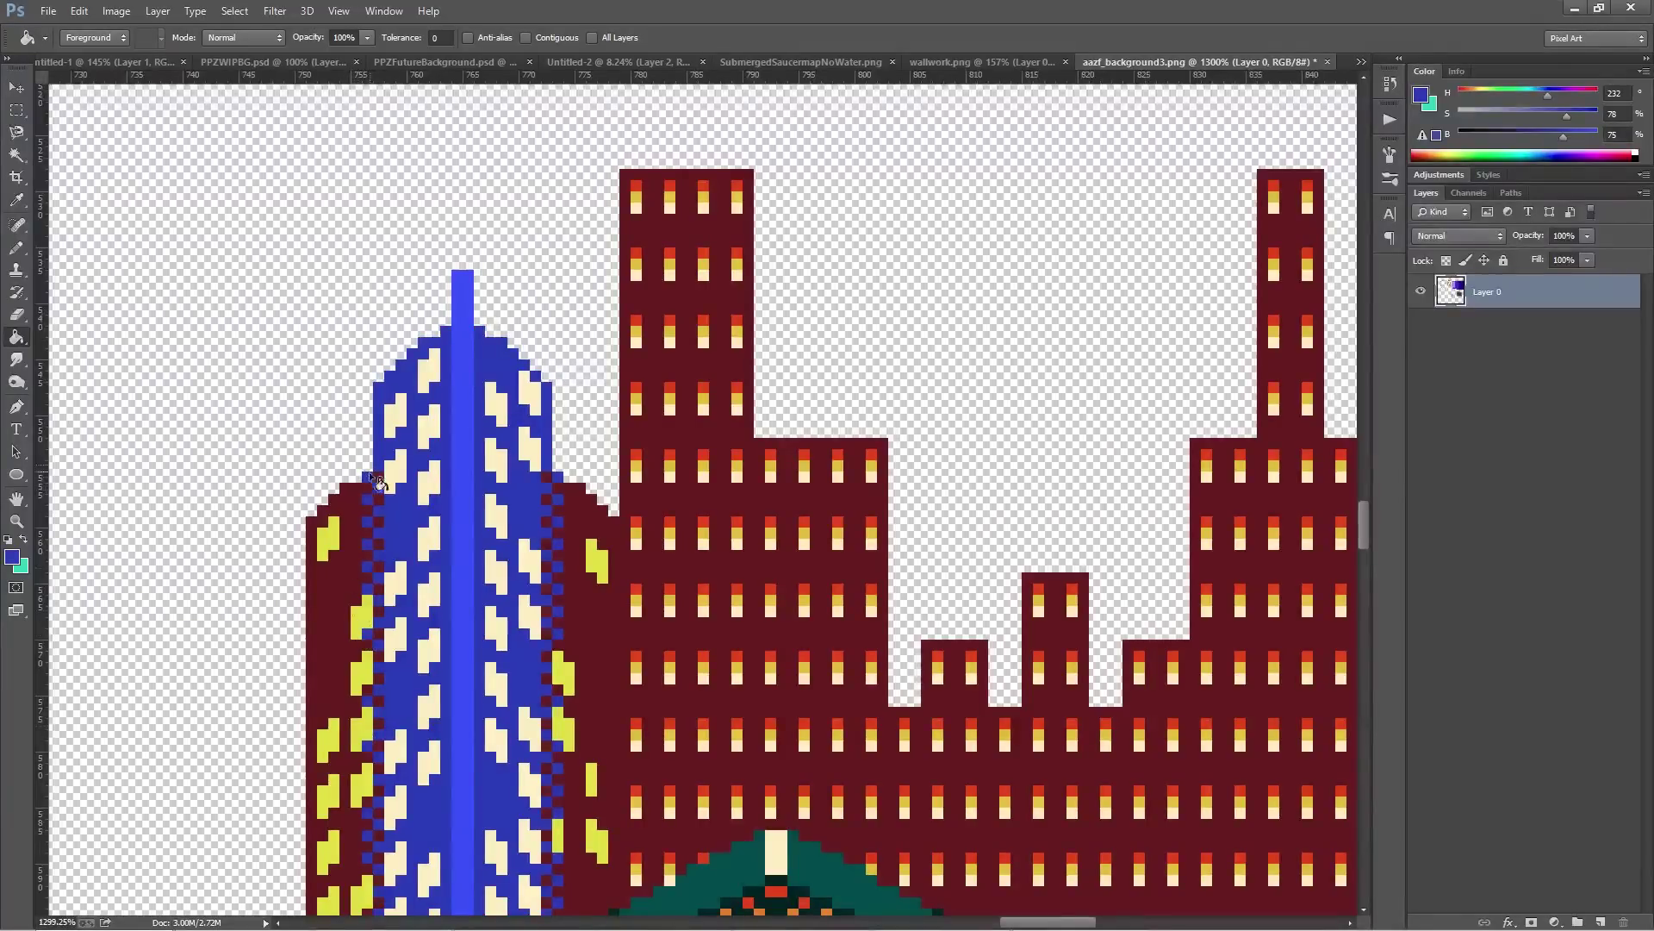
pyautogui.scroll(-5, 448, 603)
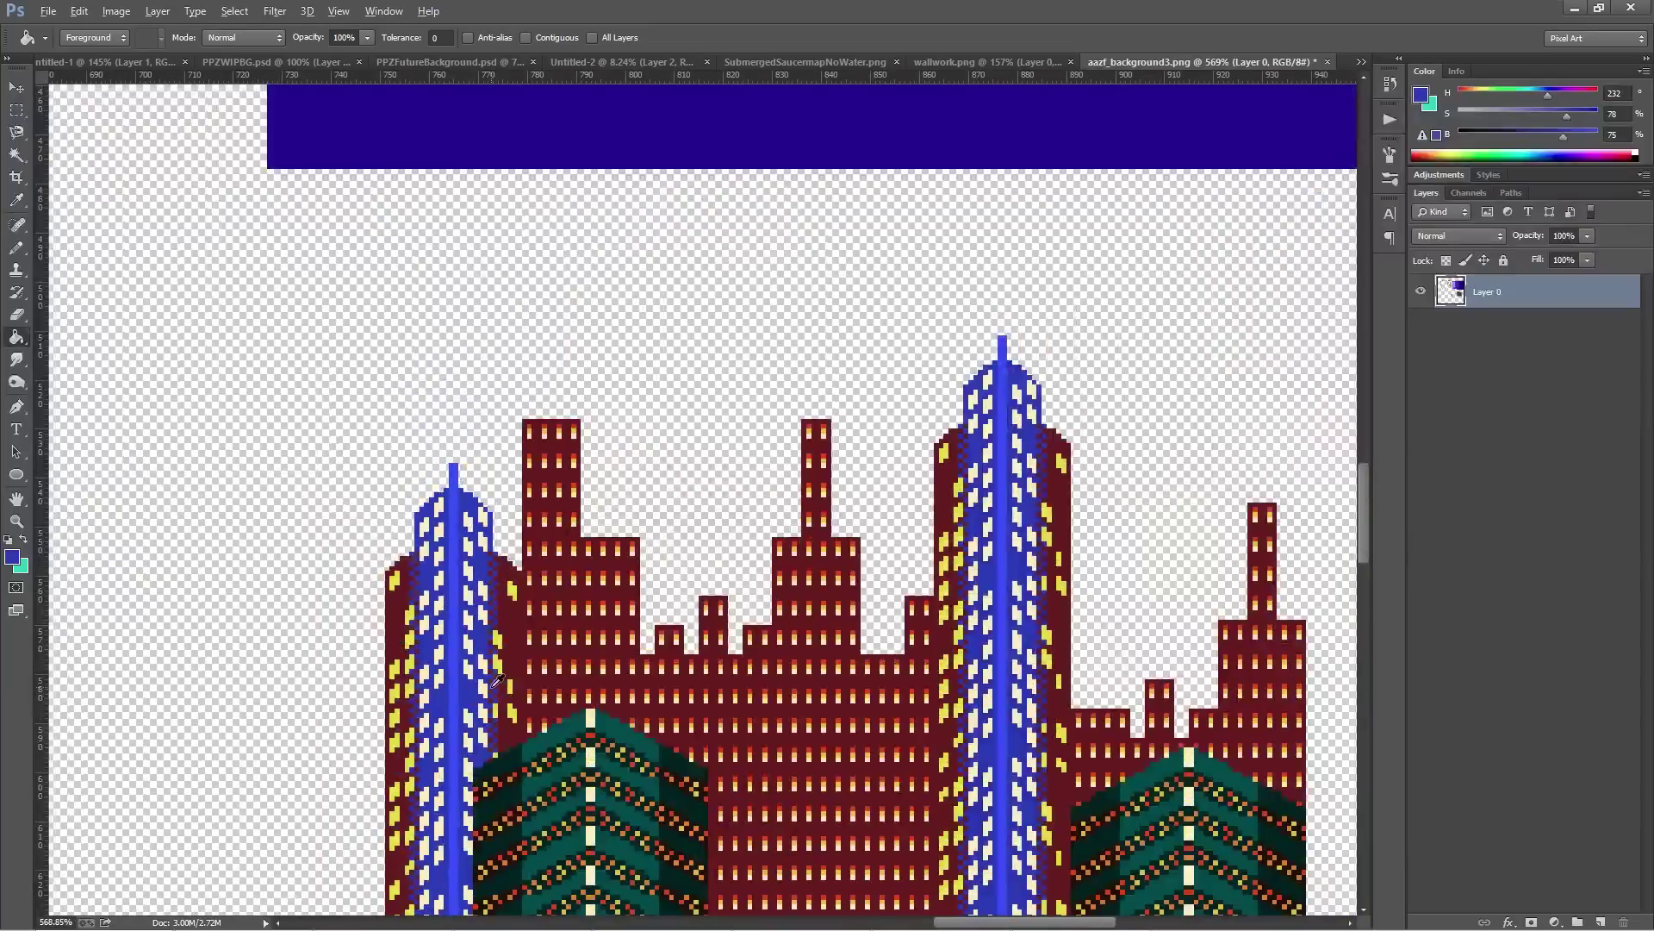
# Darken the colour to brightness 58 and recolour every dark-red building navy
pyautogui.press('alt')
pyautogui.moveTo(1549, 138); pyautogui.dragTo(1517, 138)
pyautogui.click(389, 732)
pyautogui.scroll(-3, 435, 702)
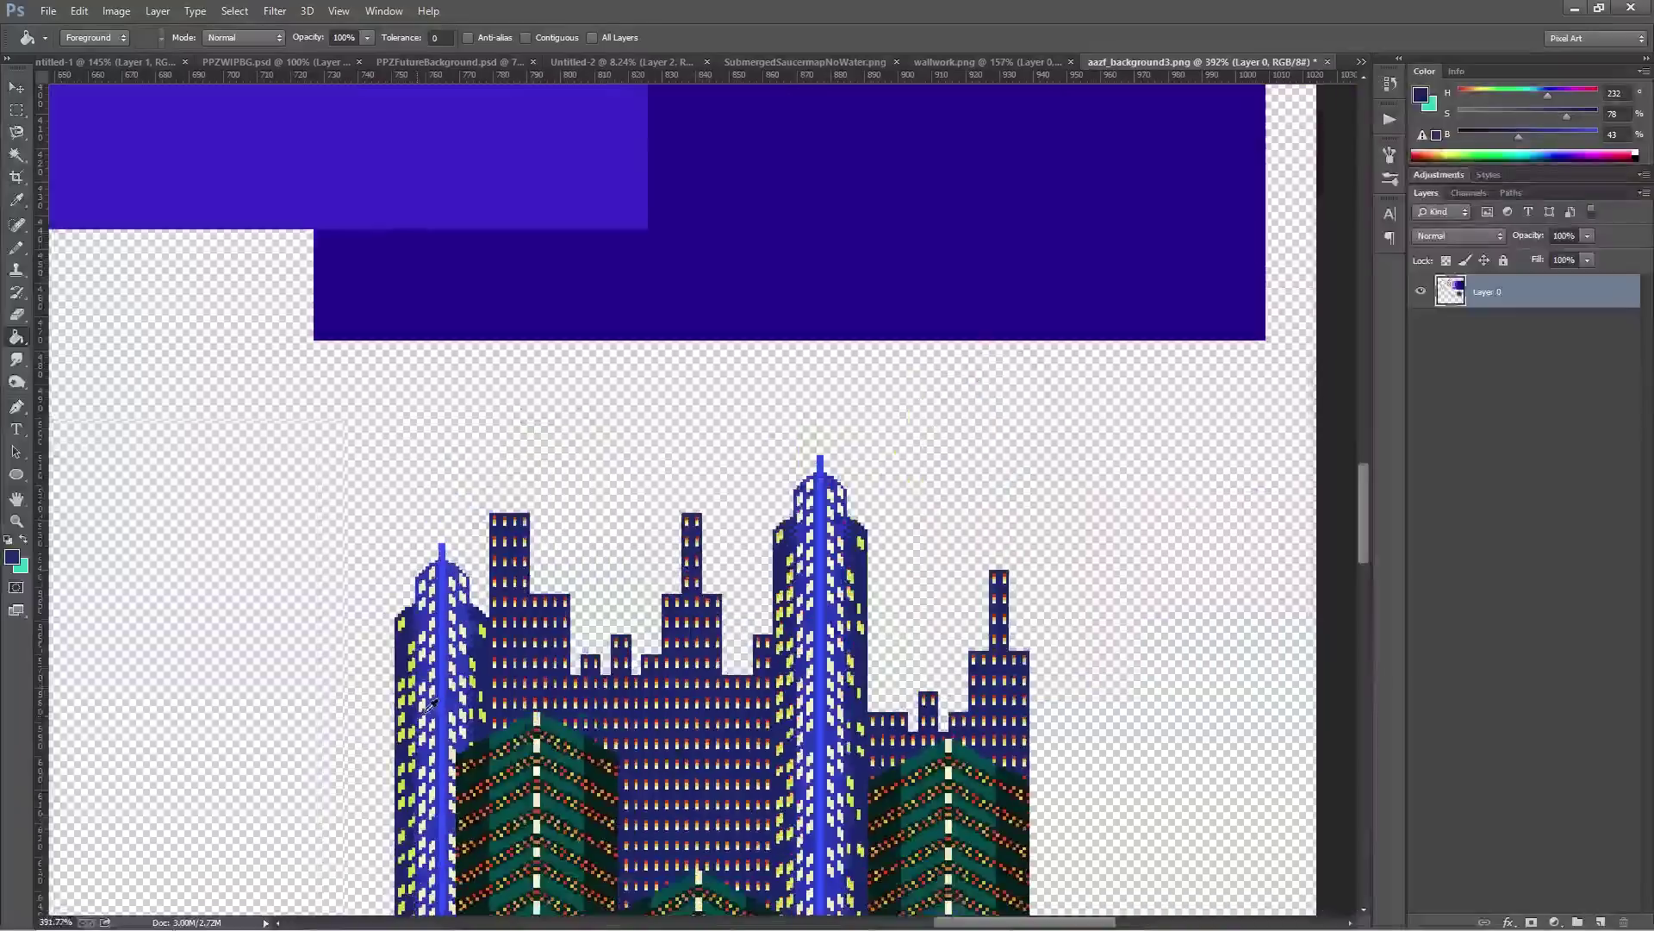
pyautogui.scroll(-2, 447, 705)
pyautogui.scroll(6, 642, 201)
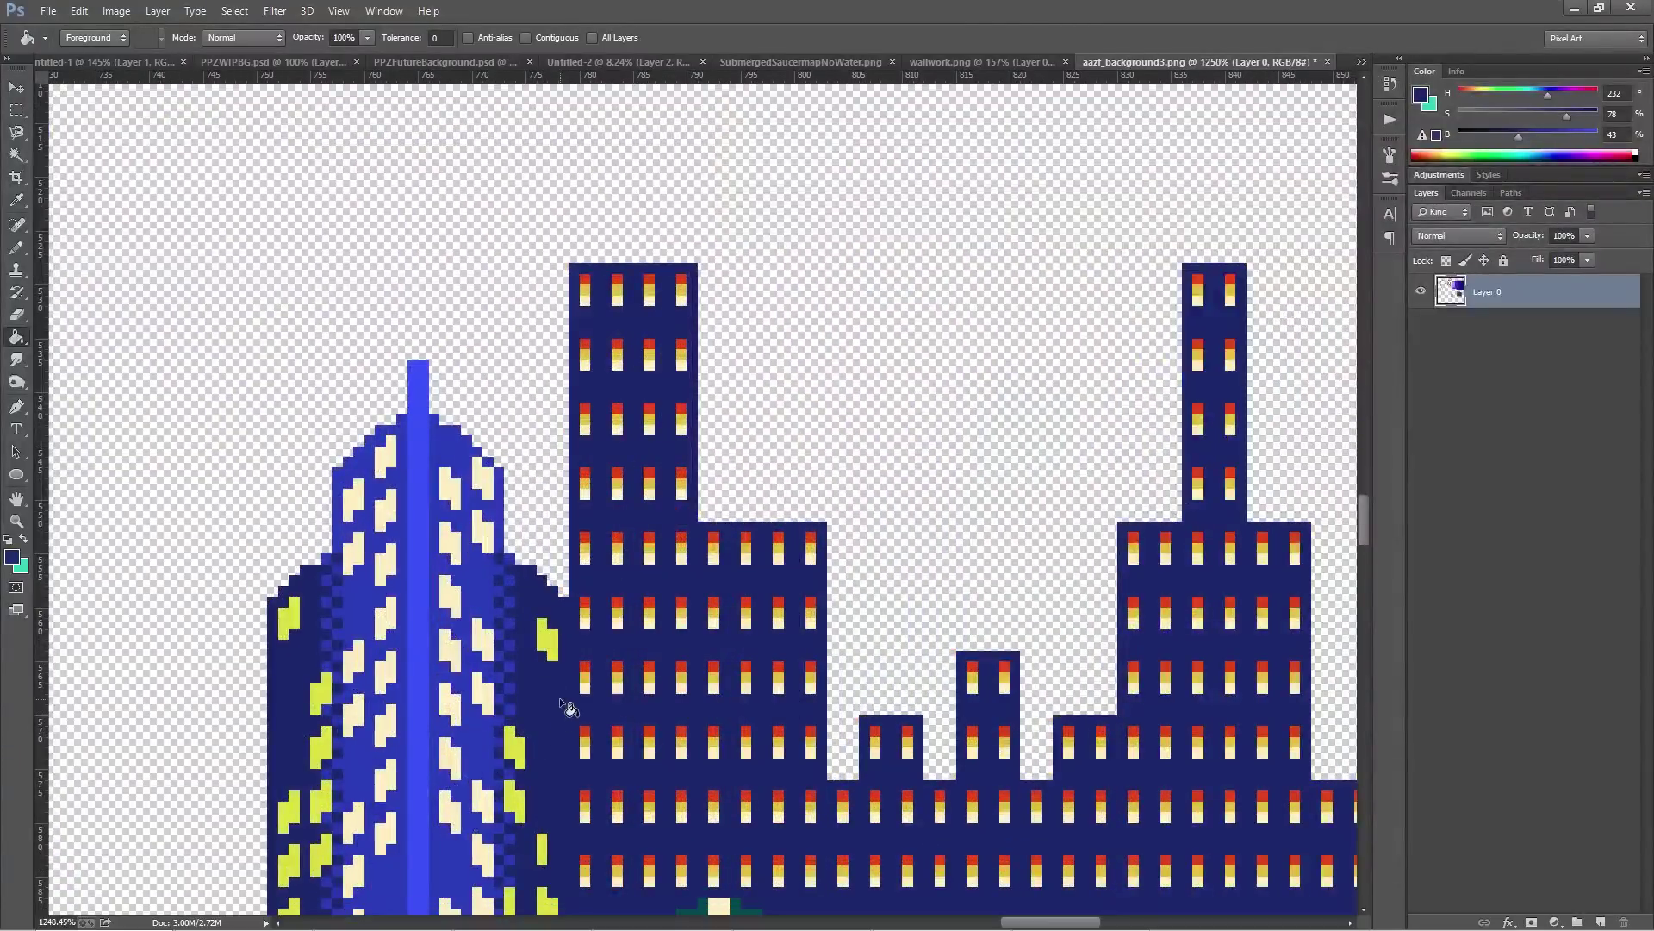
pyautogui.scroll(-5, 1196, 579)
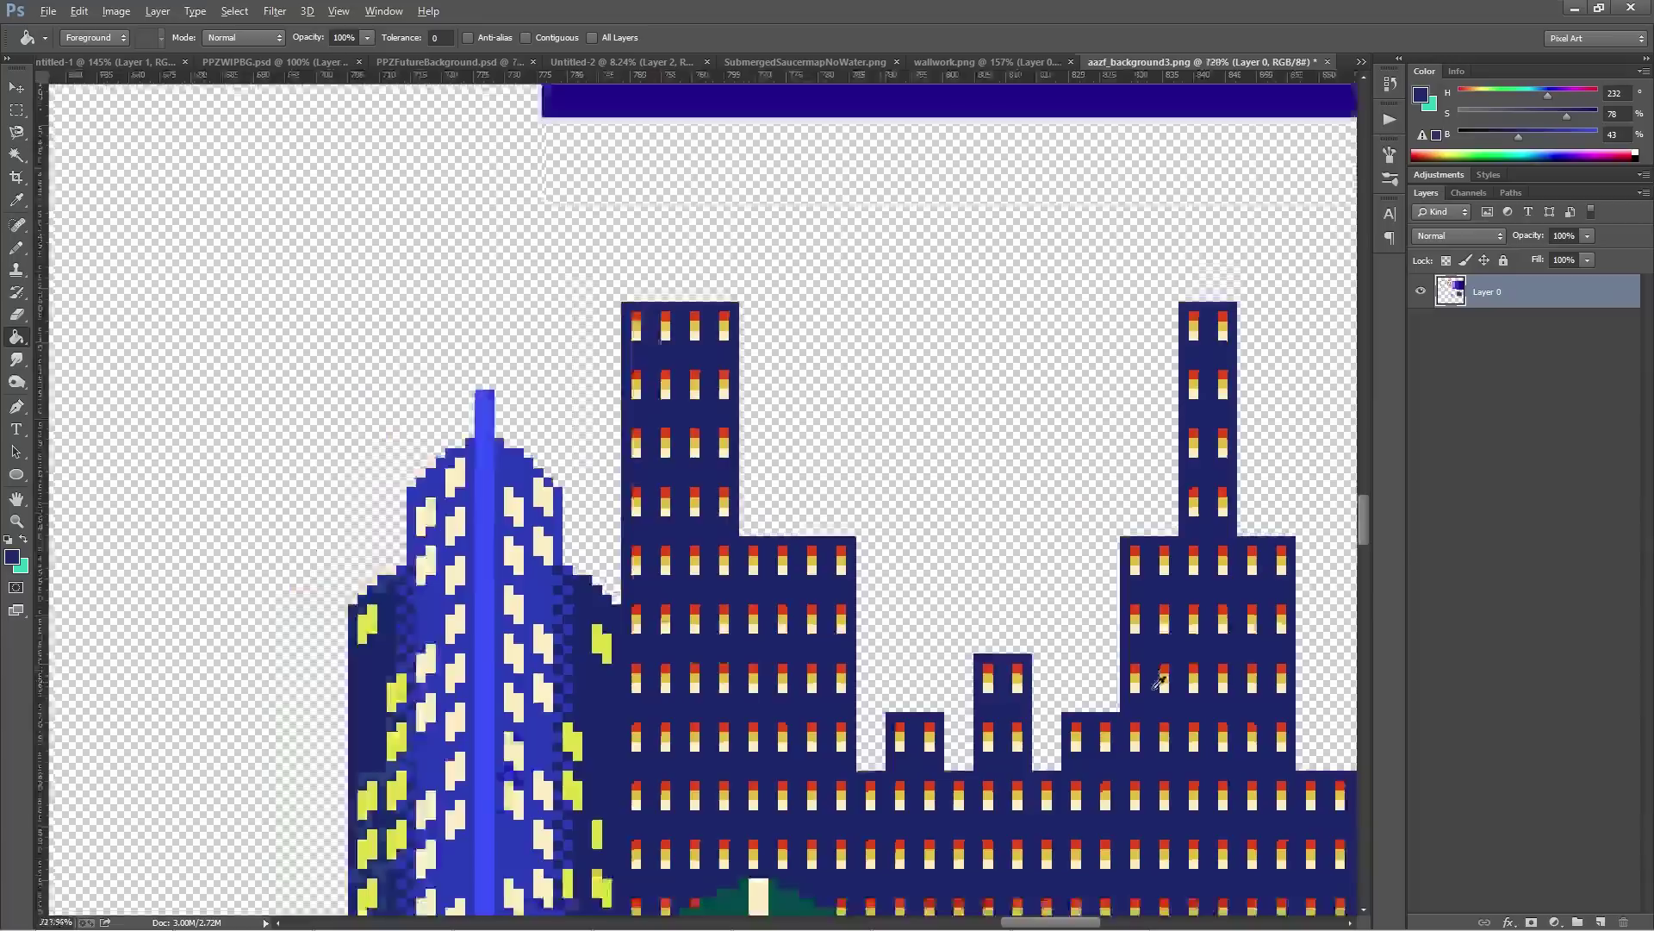
# Undo both navy recolours so the main building is dark red again
pyautogui.hotkey('ctrl', 'alt', 'z')
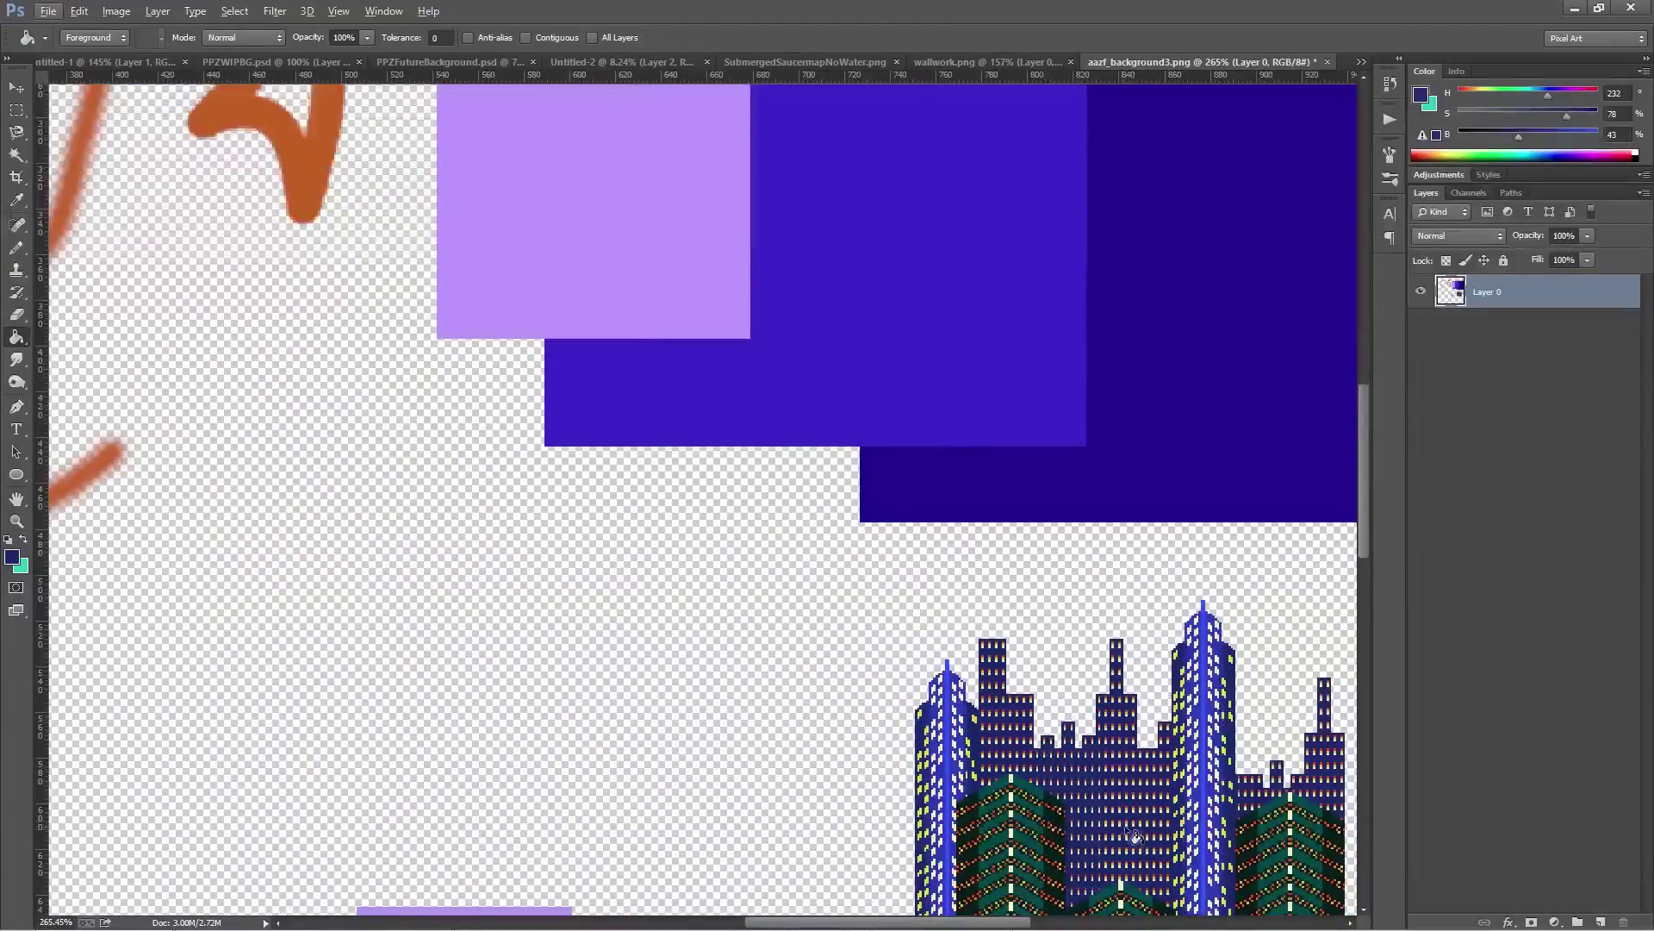
pyautogui.hotkey('ctrl', 'alt', 'z')
pyautogui.scroll(4, 1167, 806)
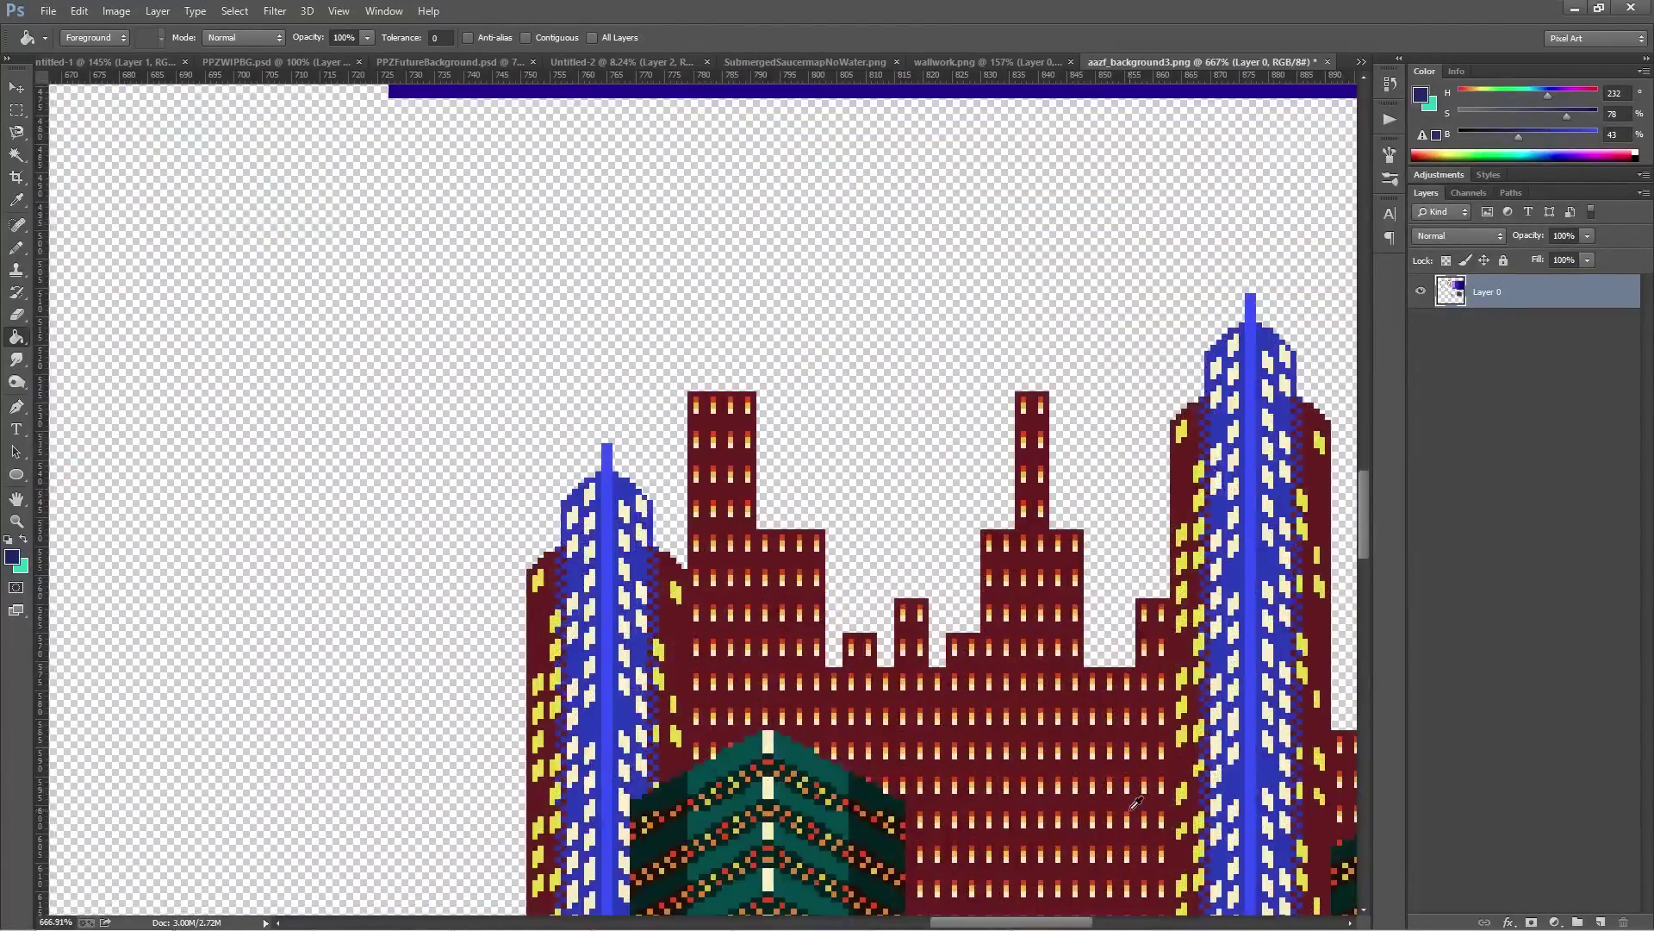
pyautogui.scroll(-8, 1163, 820)
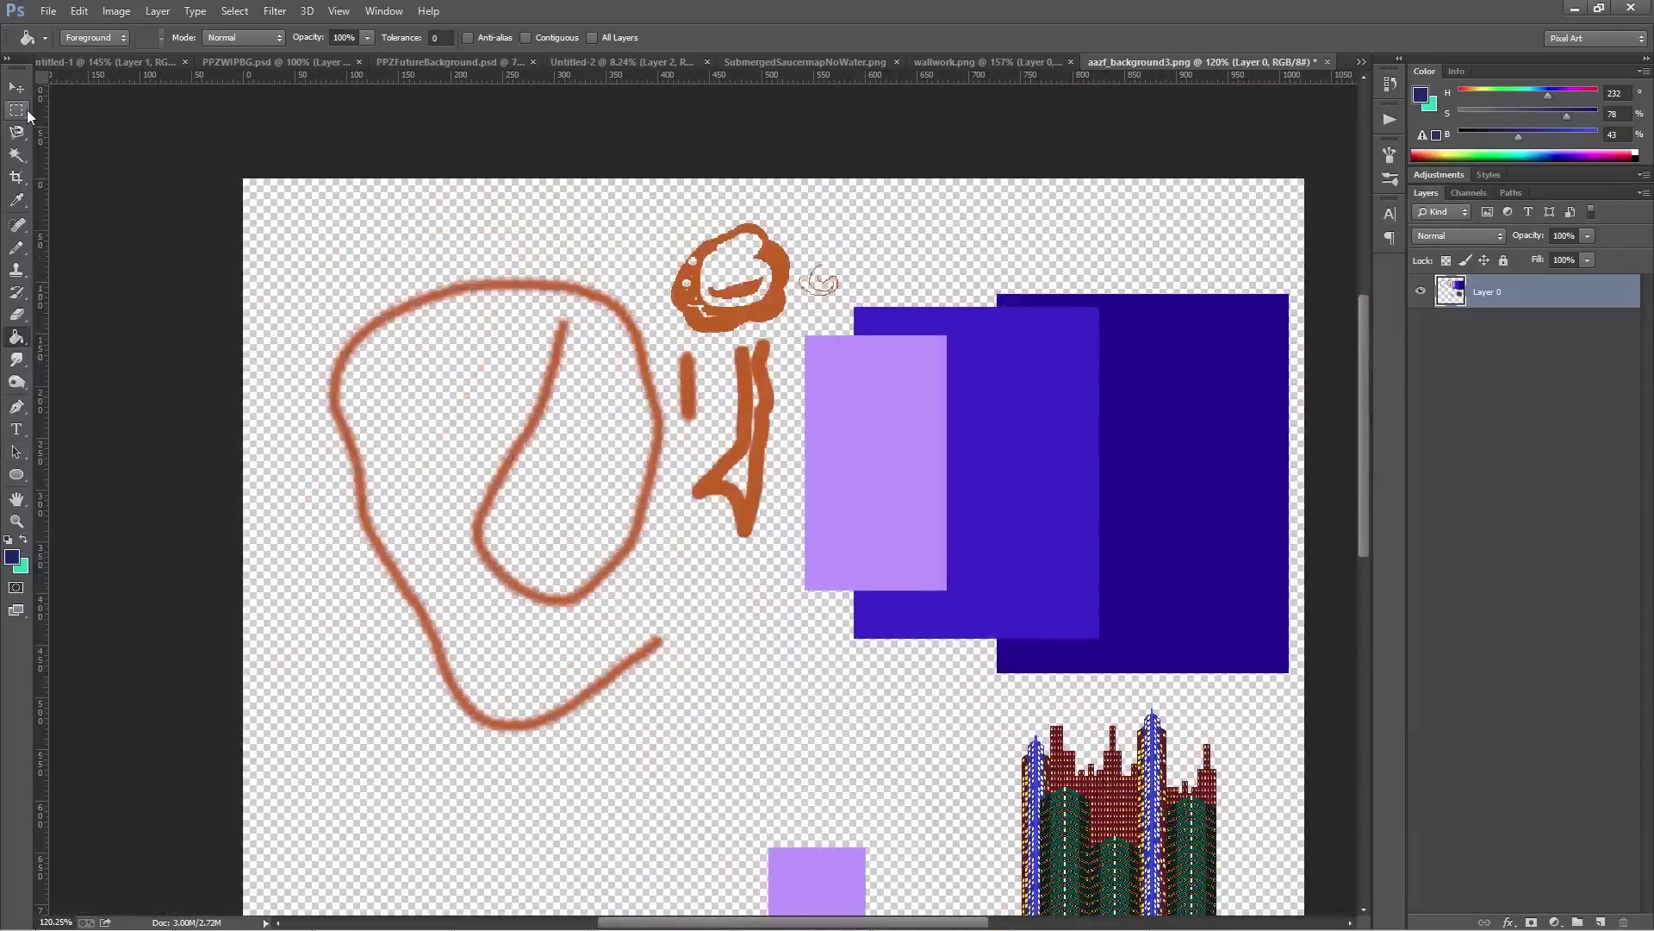
pyautogui.click(17, 110)
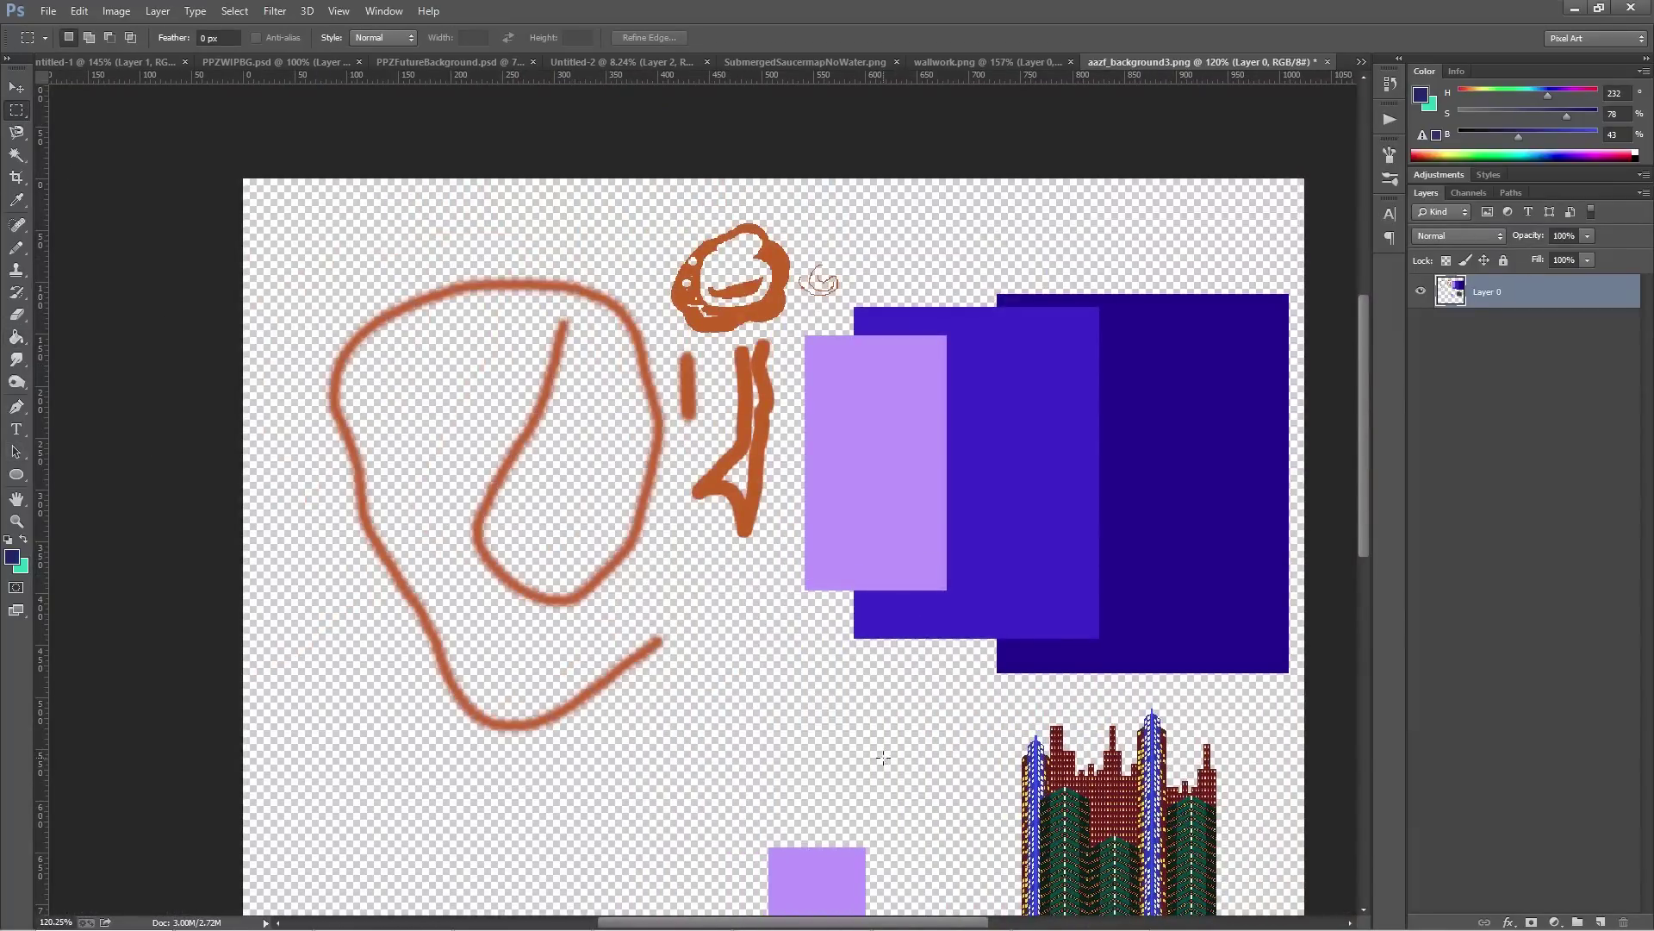
pyautogui.moveTo(939, 880); pyautogui.dragTo(814, 465)
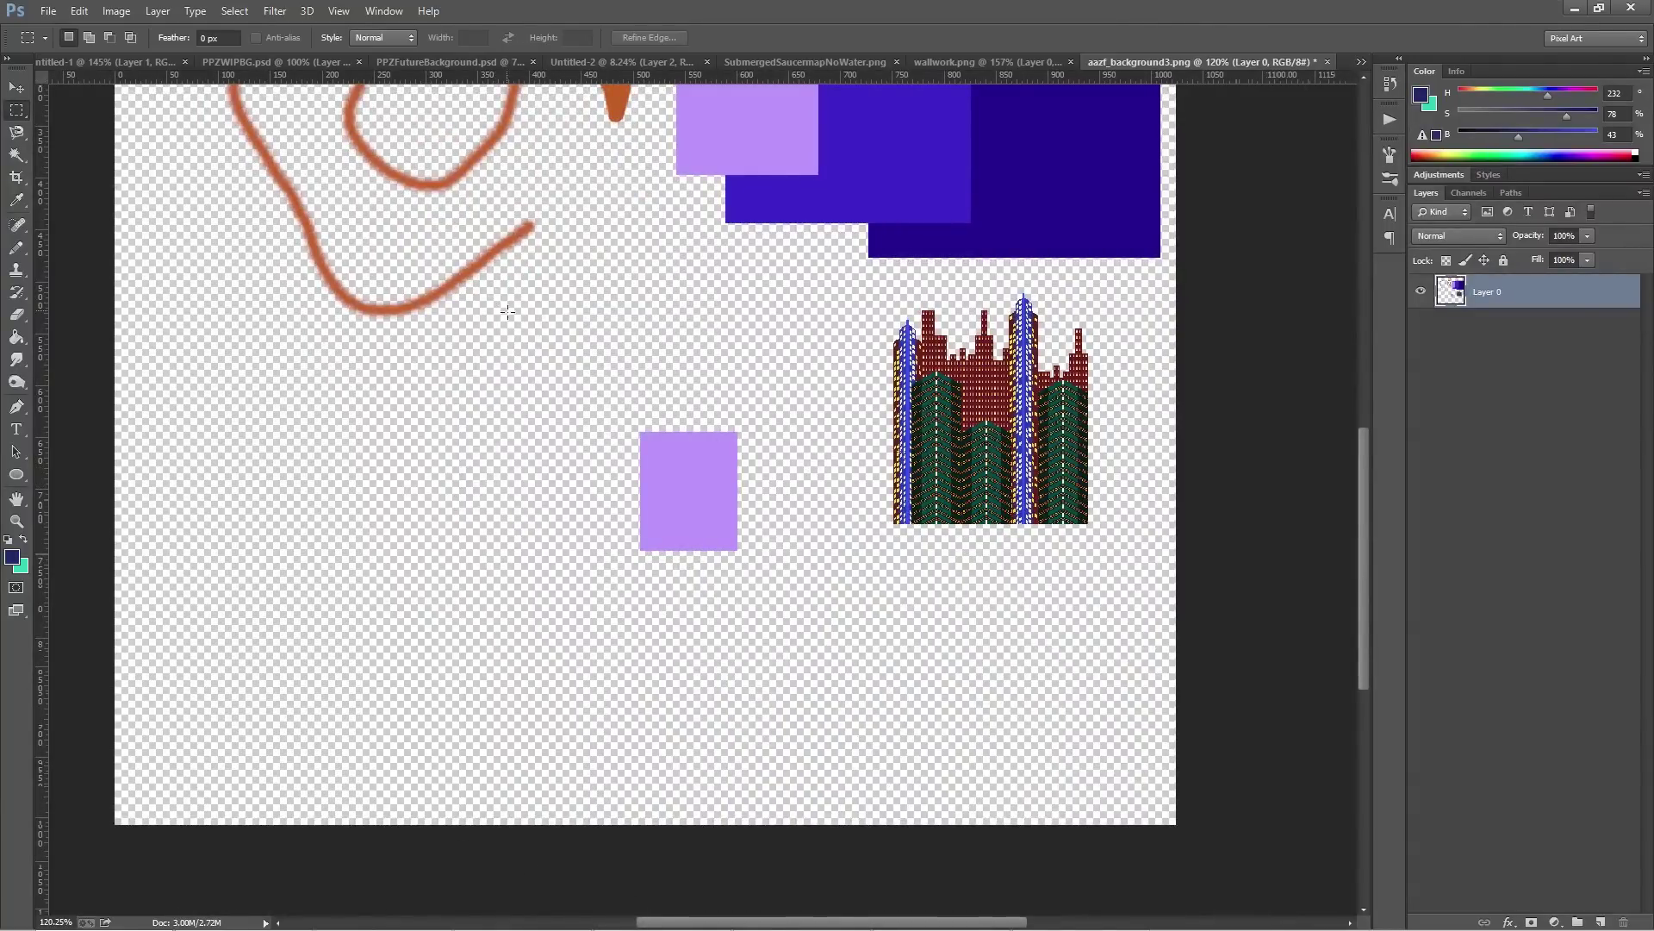
pyautogui.moveTo(518, 327); pyautogui.dragTo(692, 666)
pyautogui.click(18, 341)
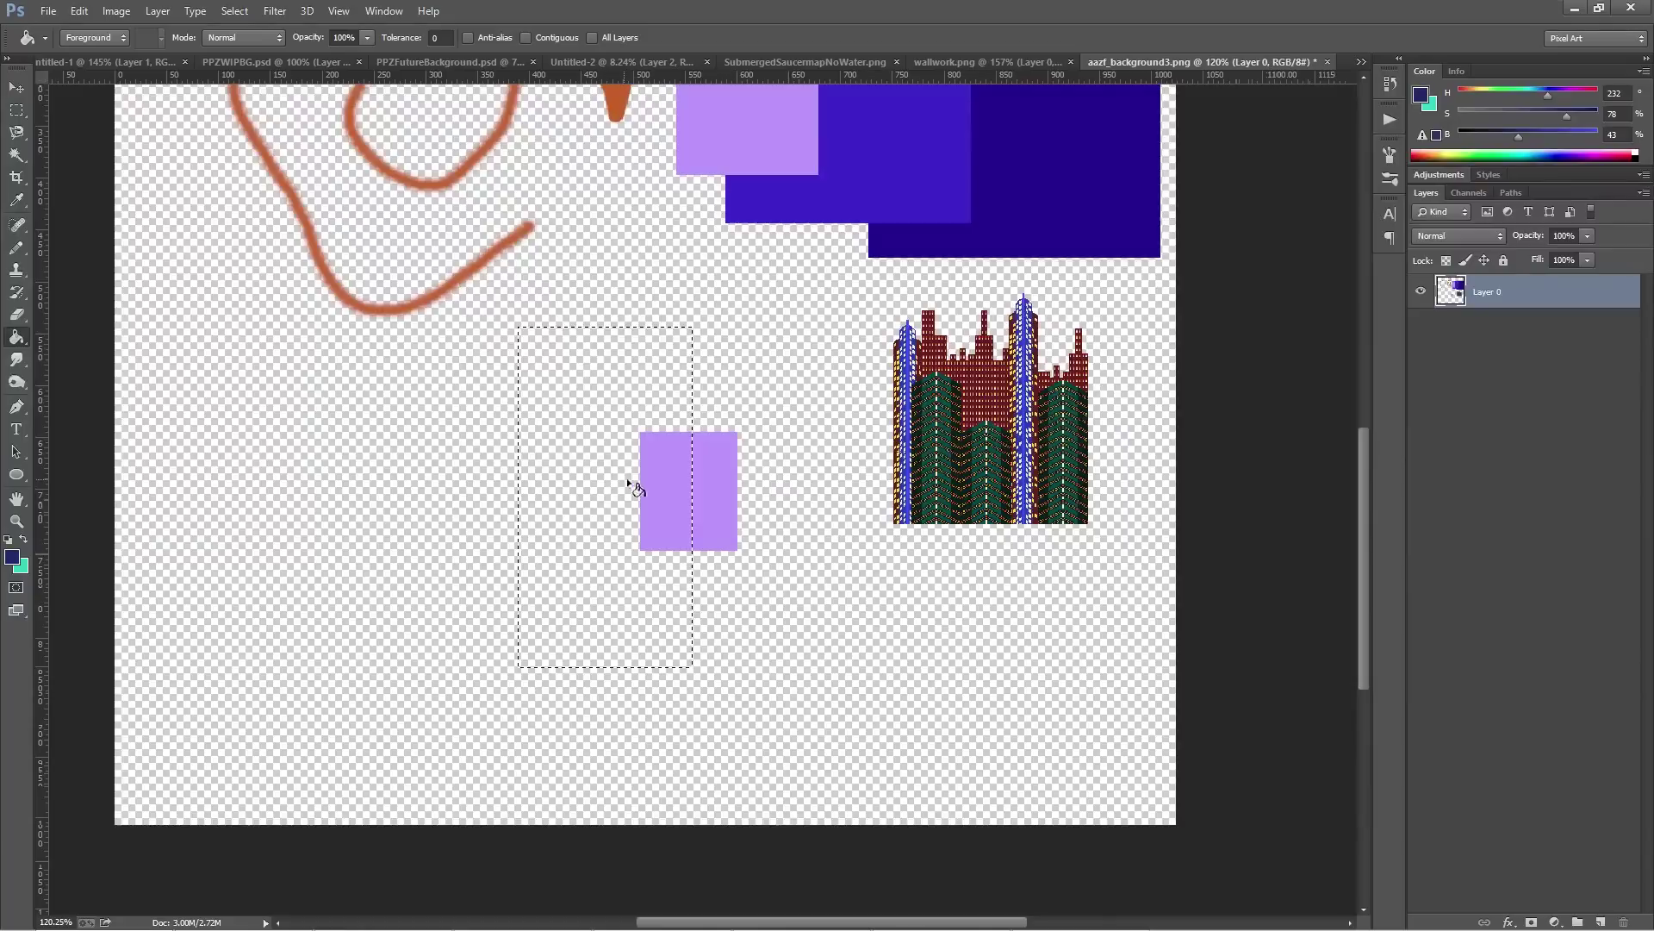
pyautogui.click(674, 479)
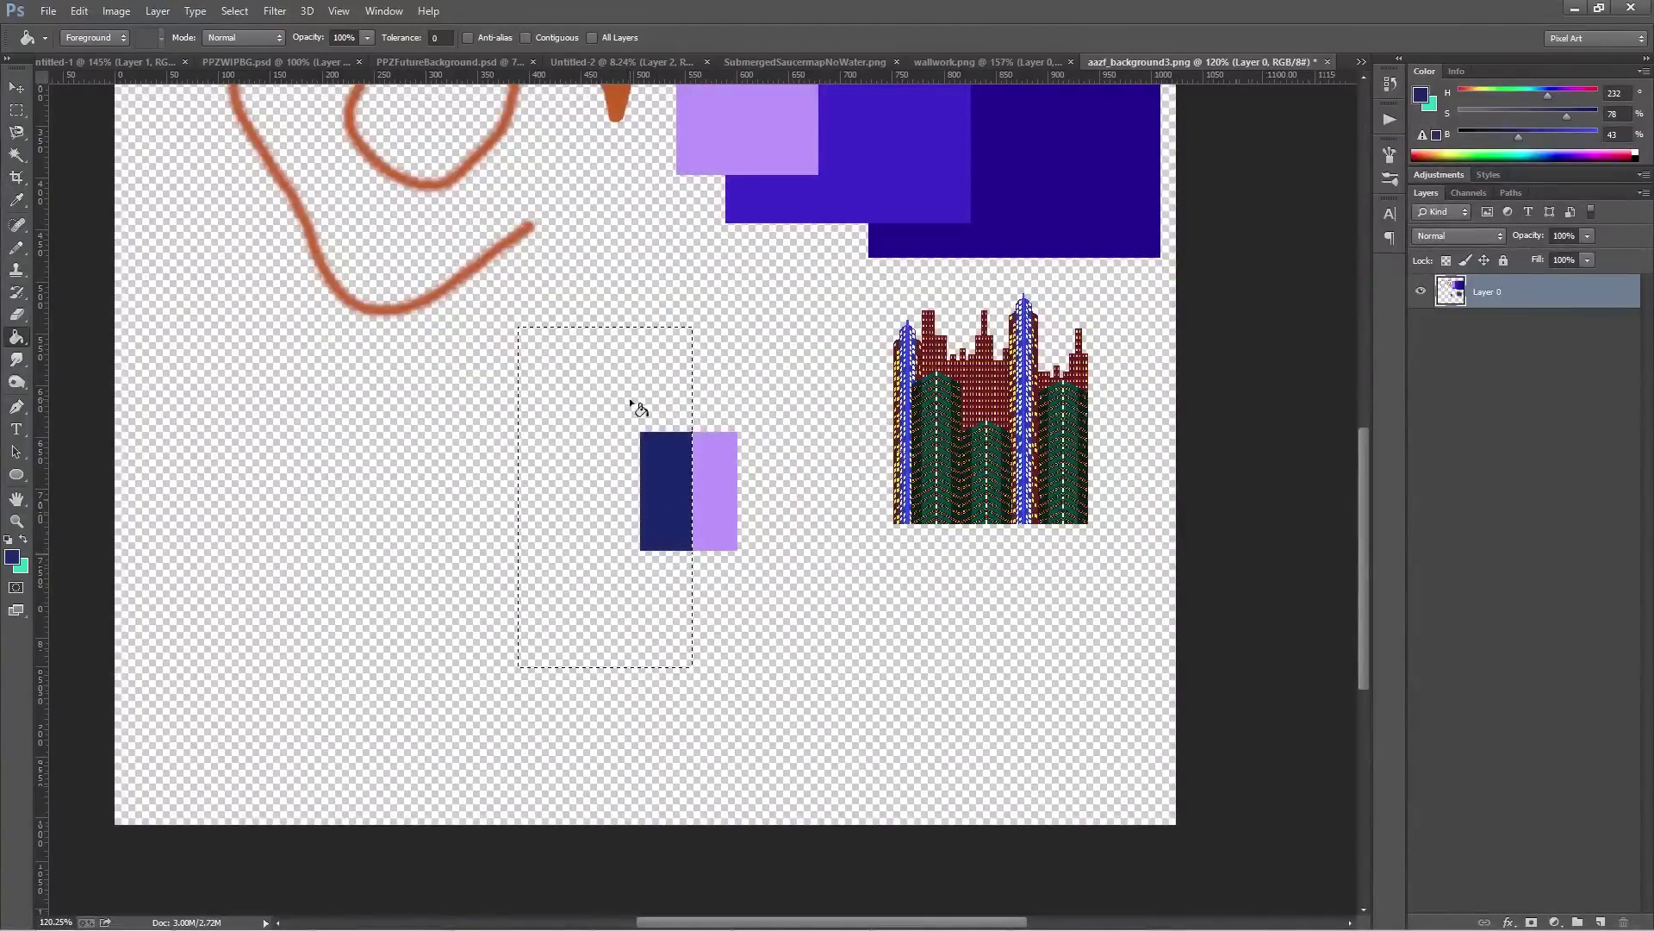
pyautogui.hotkey('ctrl', 'z')
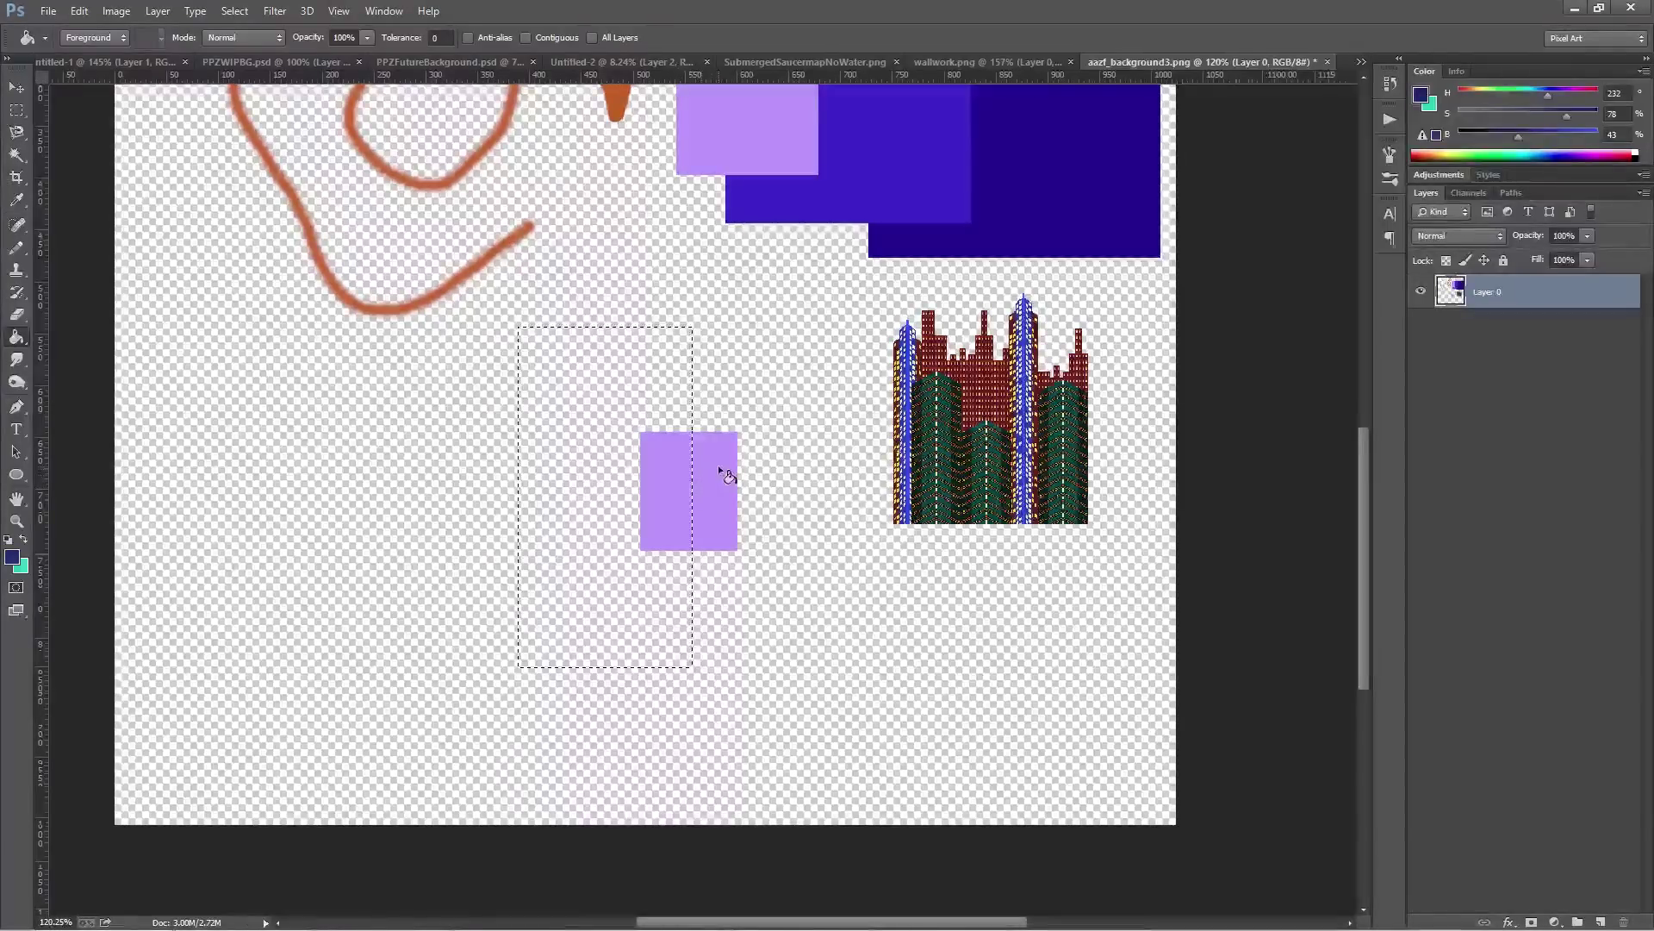
pyautogui.press('m')
pyautogui.click(762, 466)
pyautogui.press('g')
pyautogui.click(700, 470)
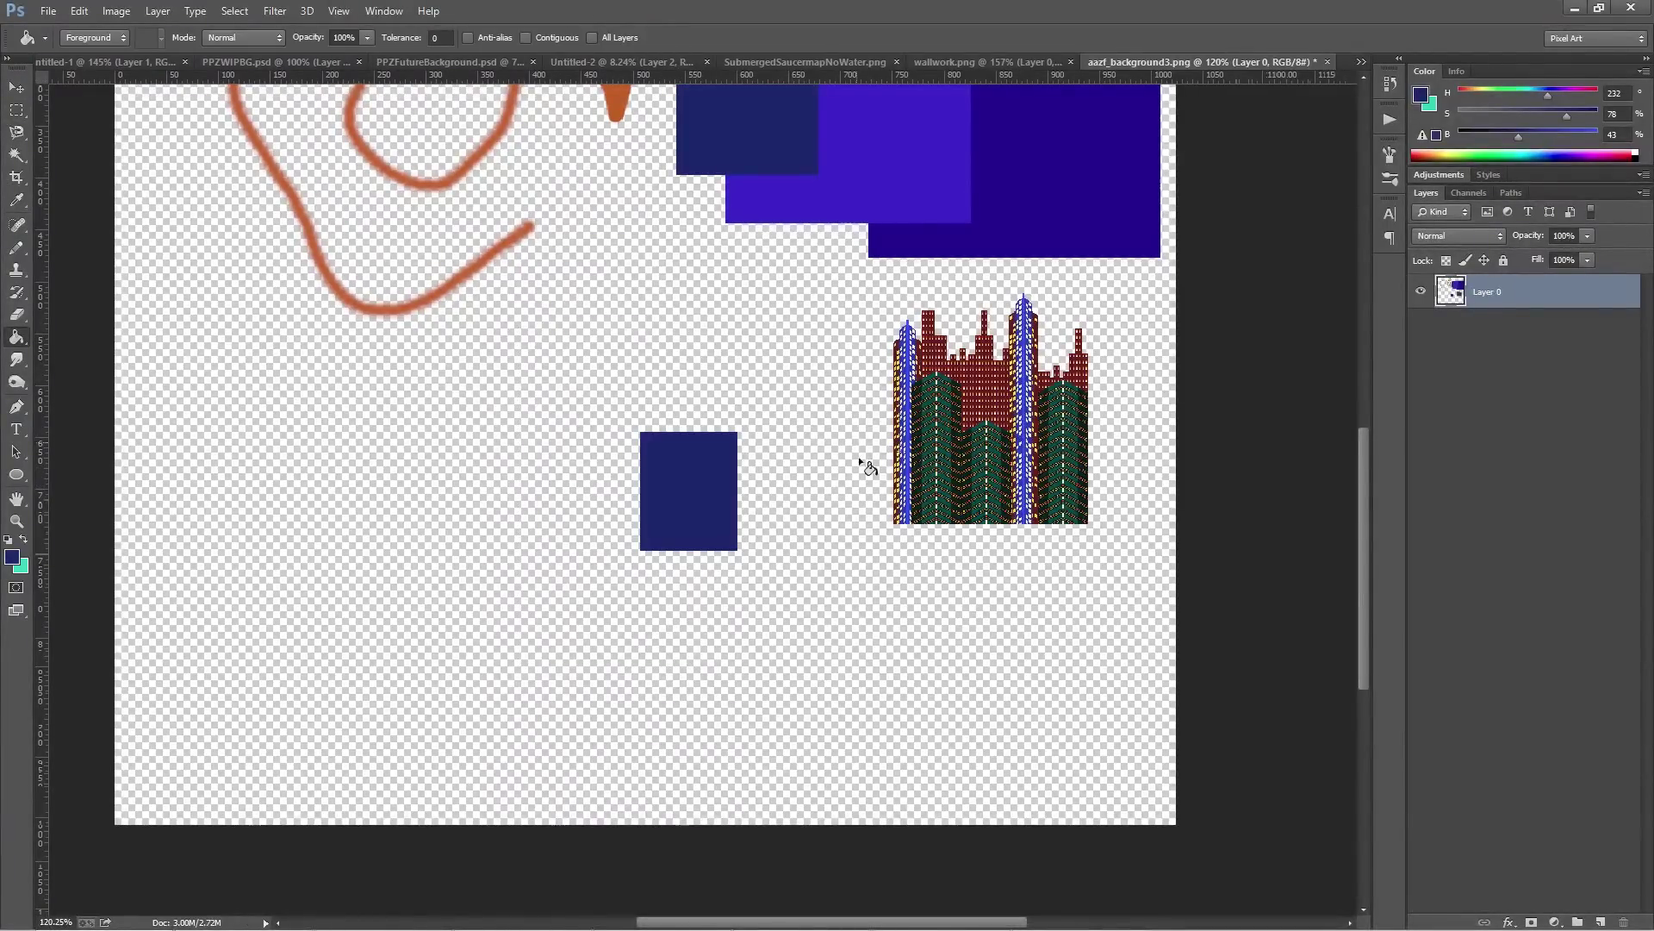
pyautogui.moveTo(935, 260); pyautogui.dragTo(887, 493)
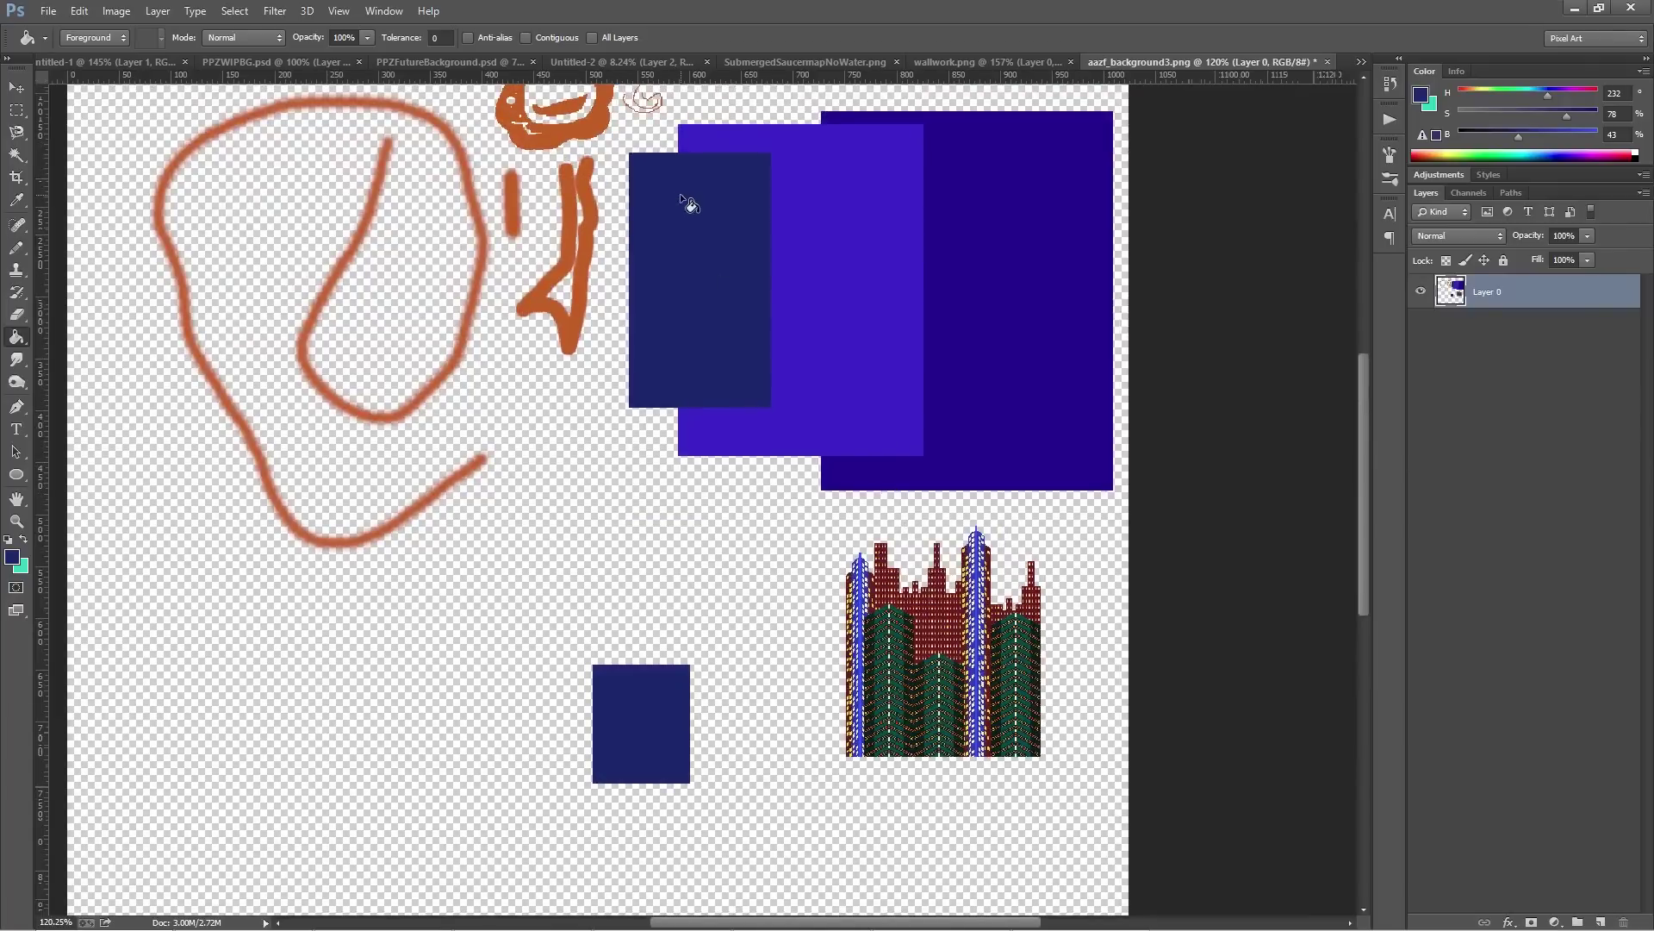
pyautogui.hotkey('ctrl', 'z')
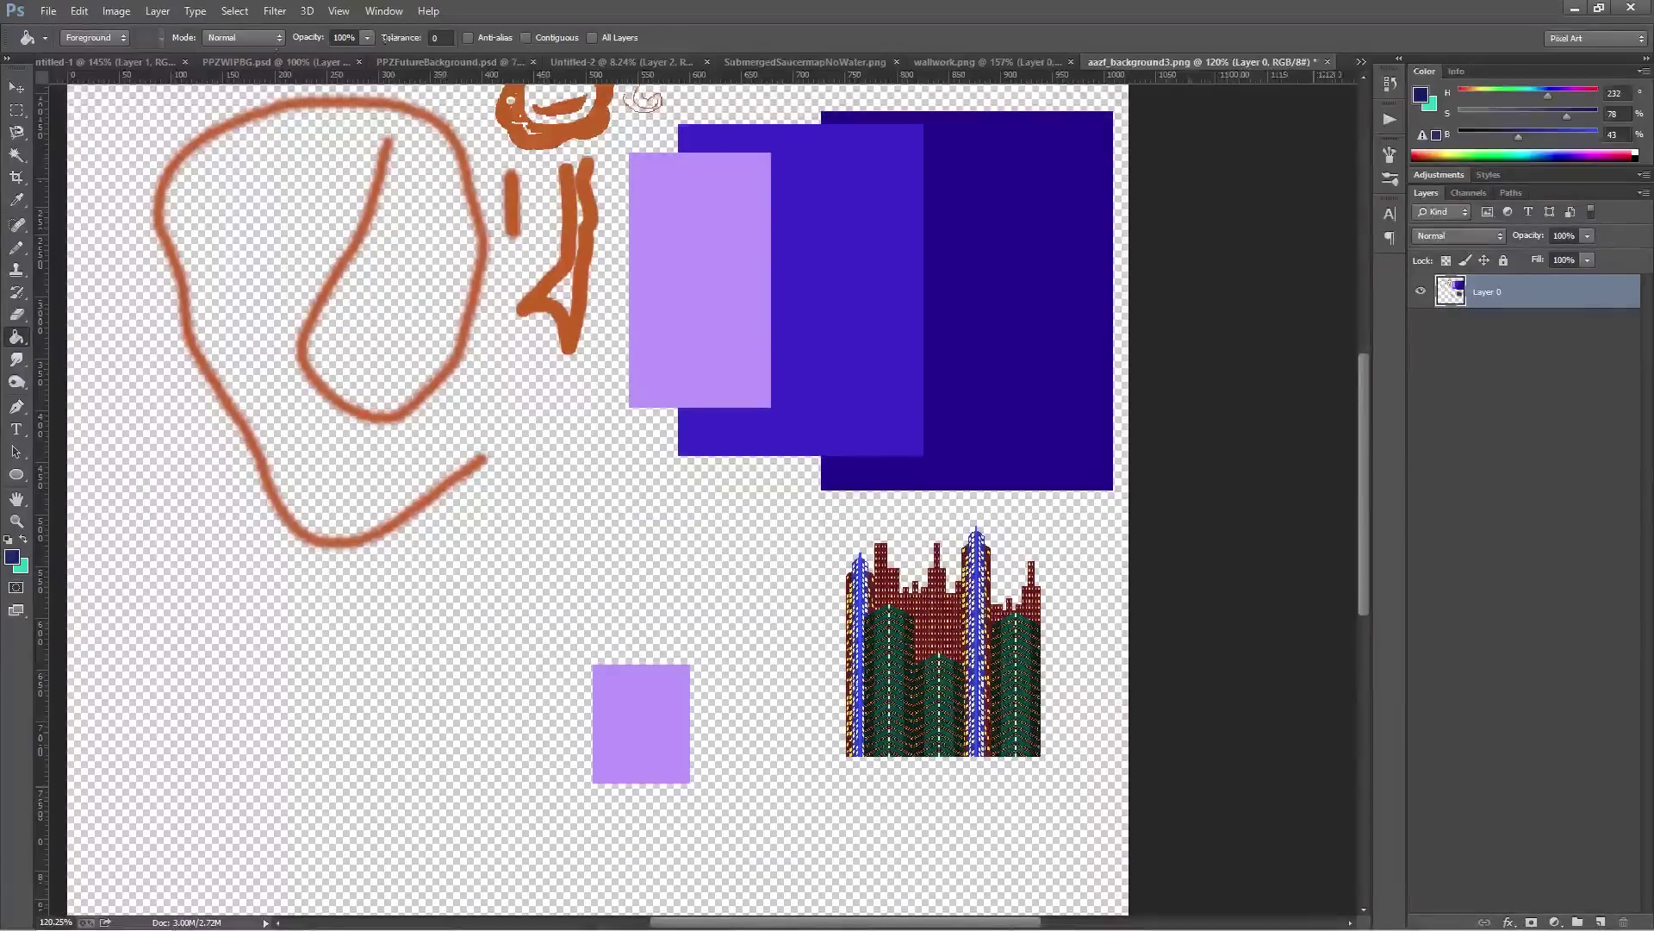
pyautogui.click(17, 109)
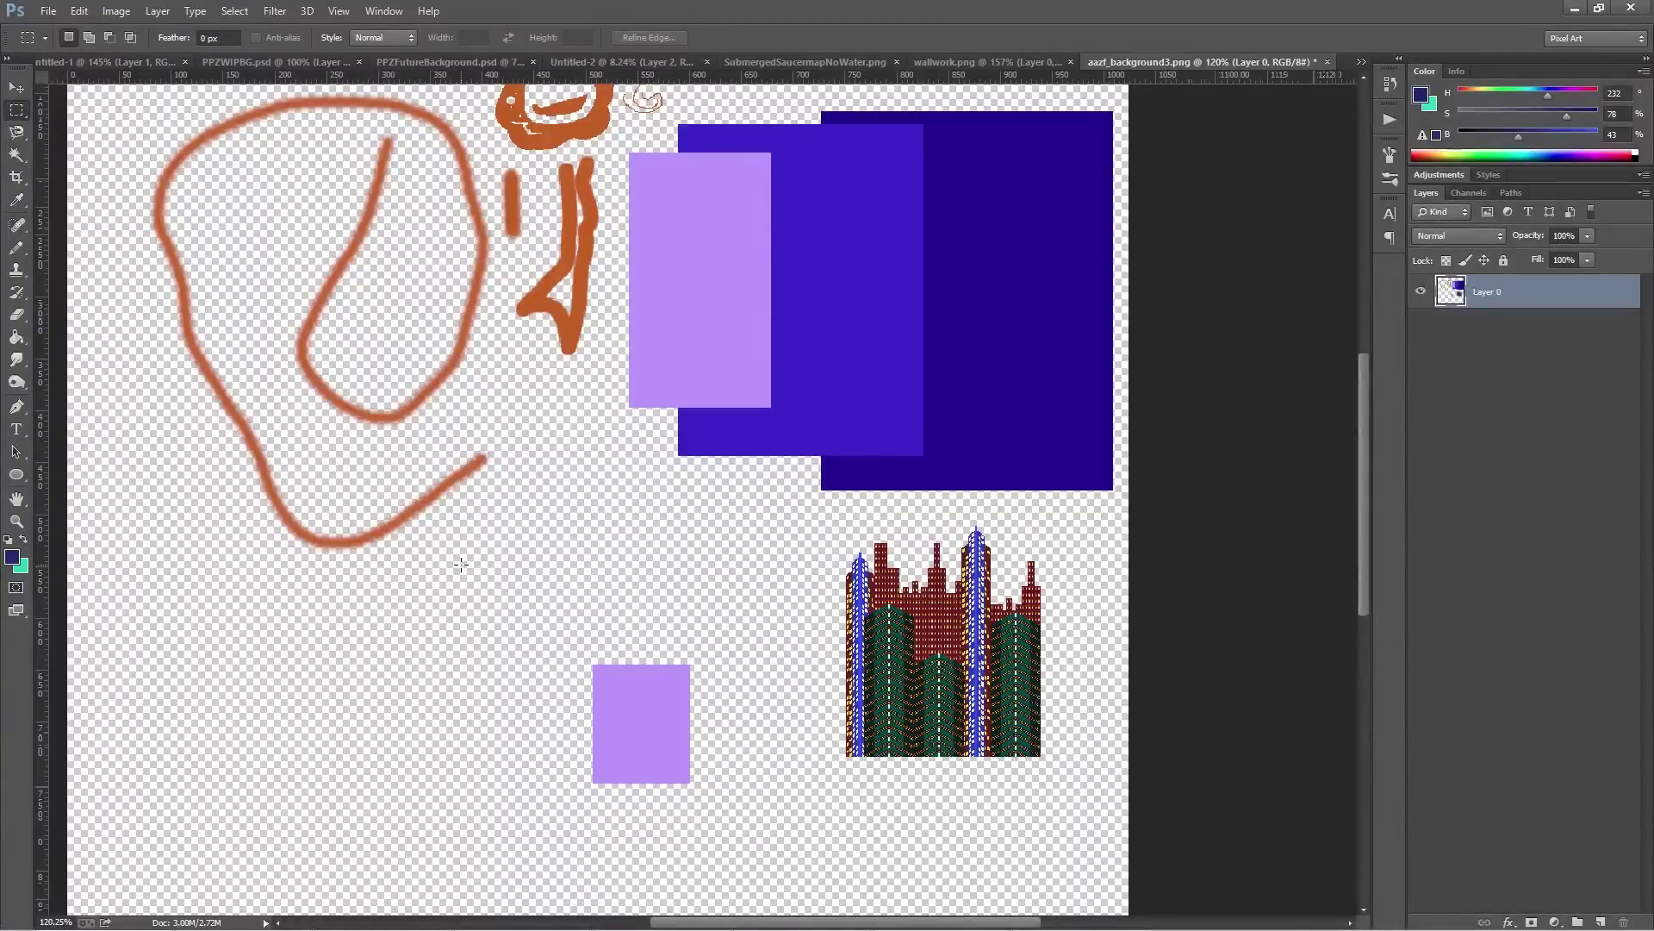
pyautogui.moveTo(461, 564); pyautogui.dragTo(760, 860)
# Nudge the selection onto the small square and fill it navy with Contiguous enabled
pyautogui.moveTo(610, 656); pyautogui.dragTo(638, 675)
pyautogui.click(25, 342)
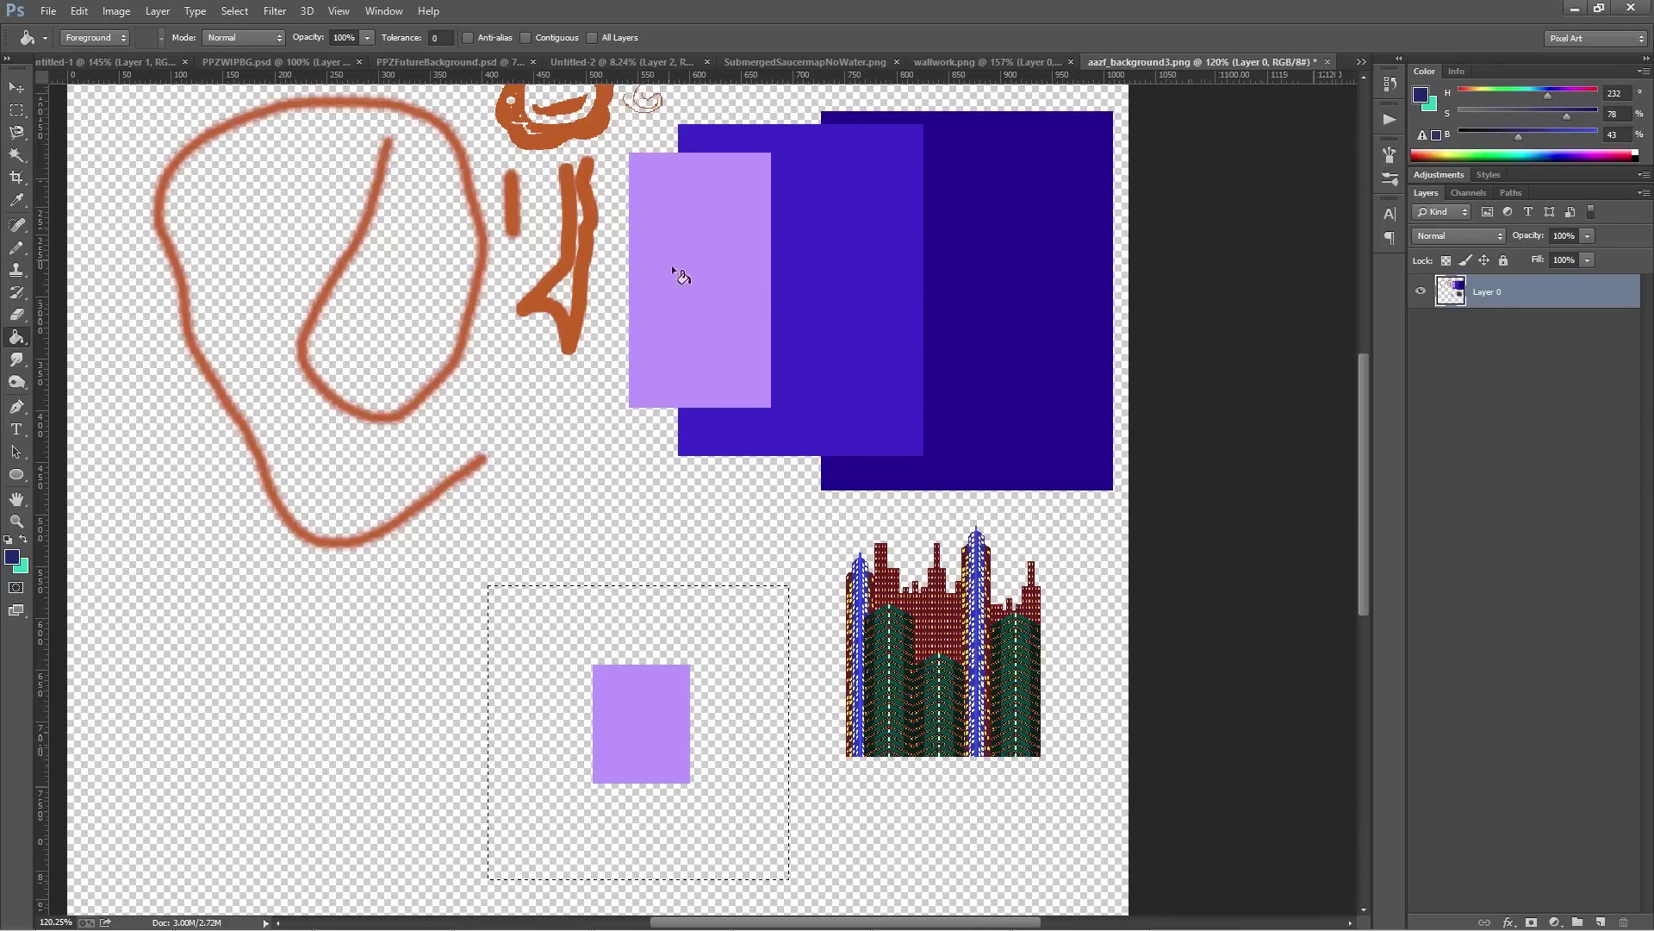
pyautogui.click(685, 226)
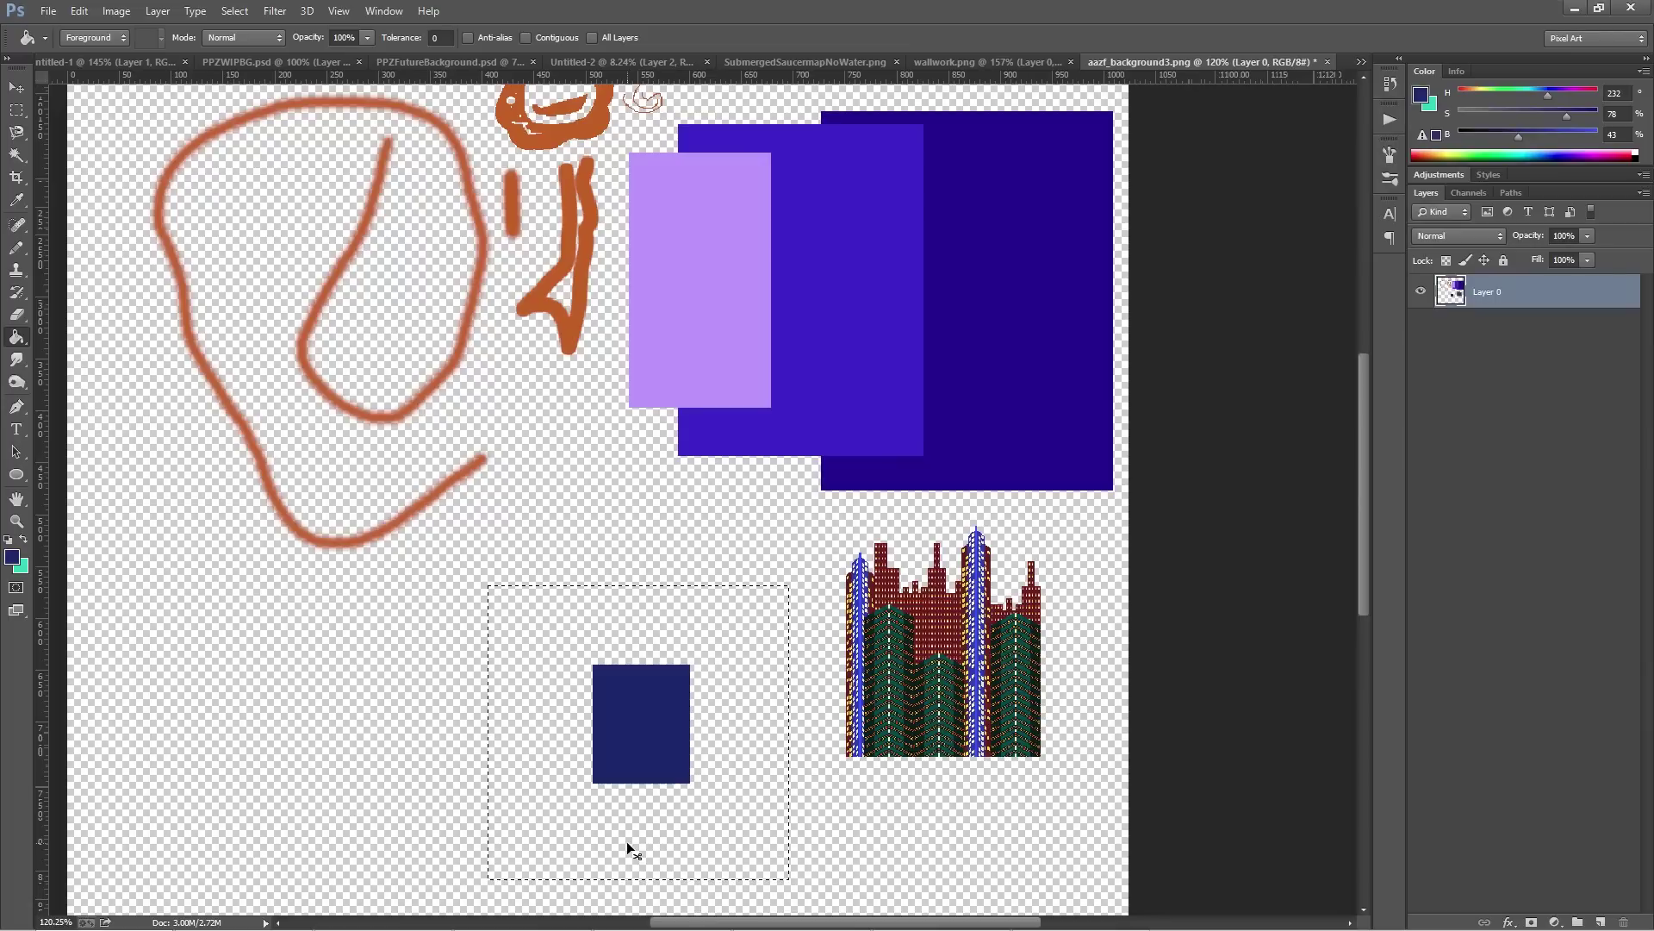
pyautogui.hotkey('ctrl', 'z')
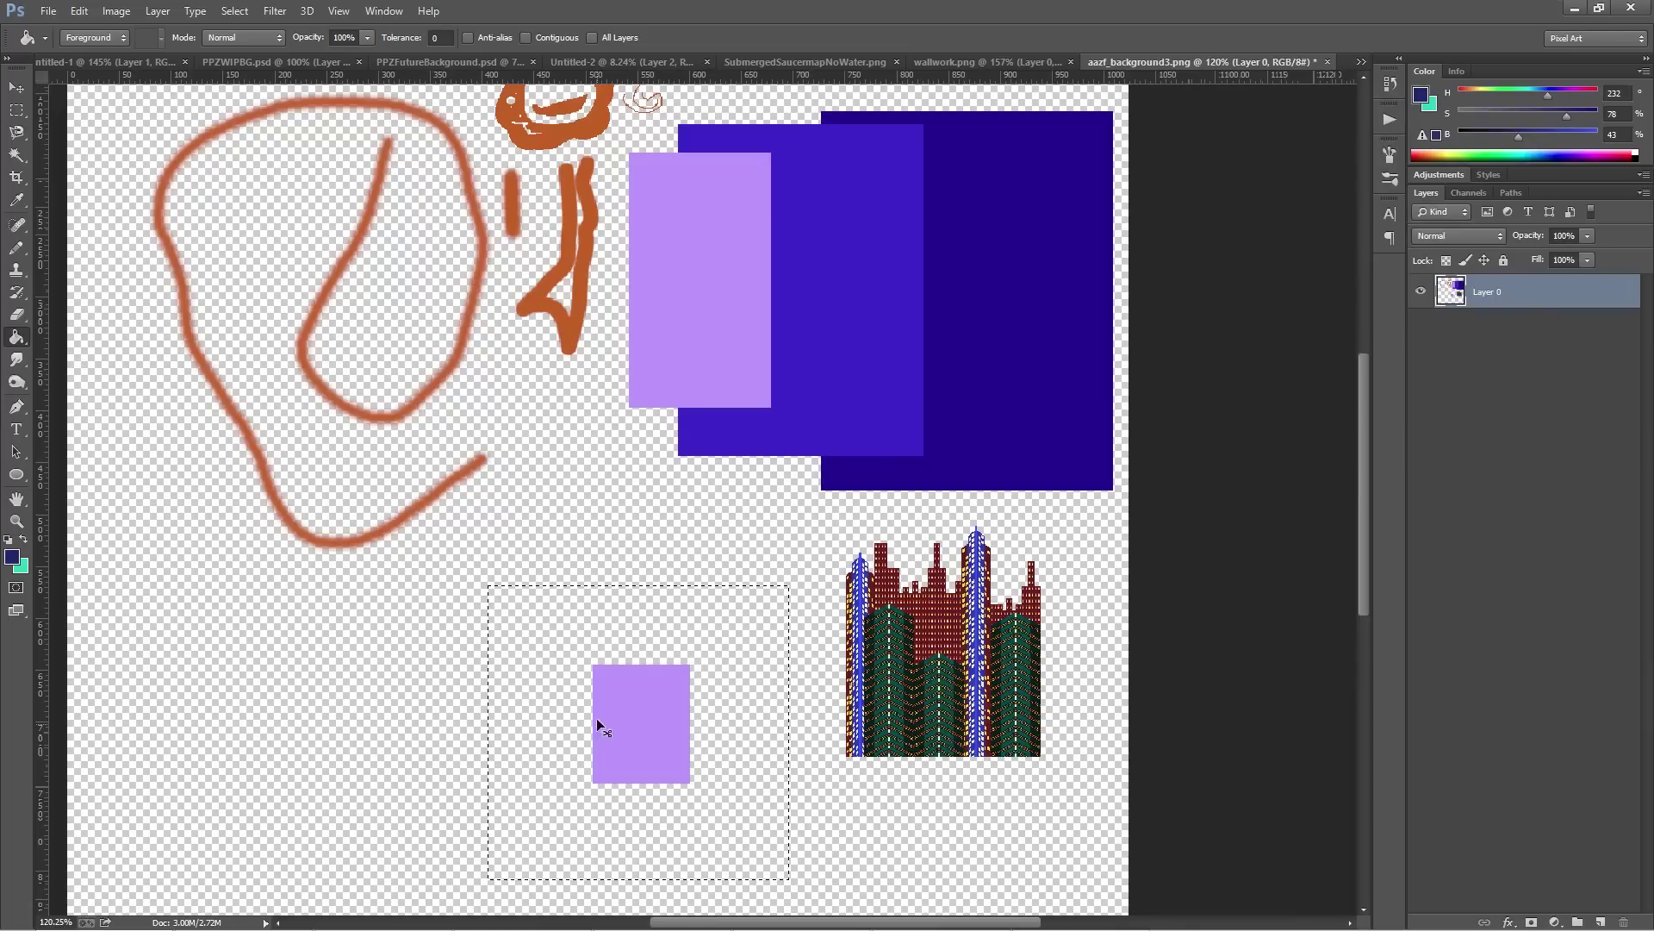
pyautogui.click(552, 37)
pyautogui.click(609, 729)
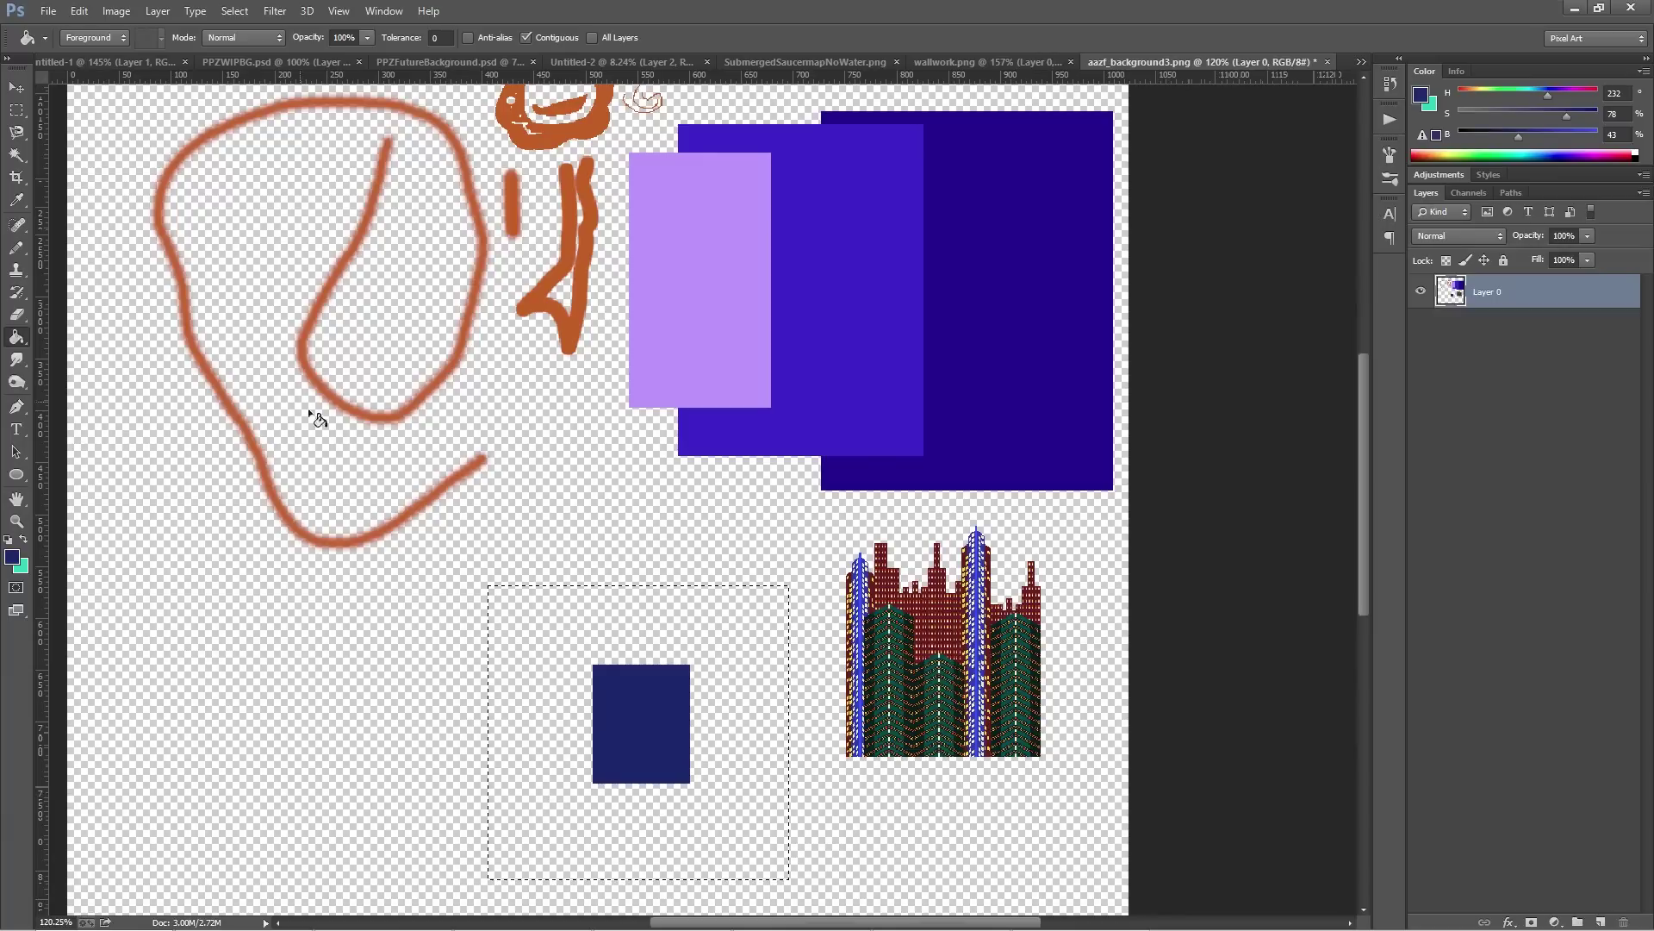
pyautogui.click(16, 109)
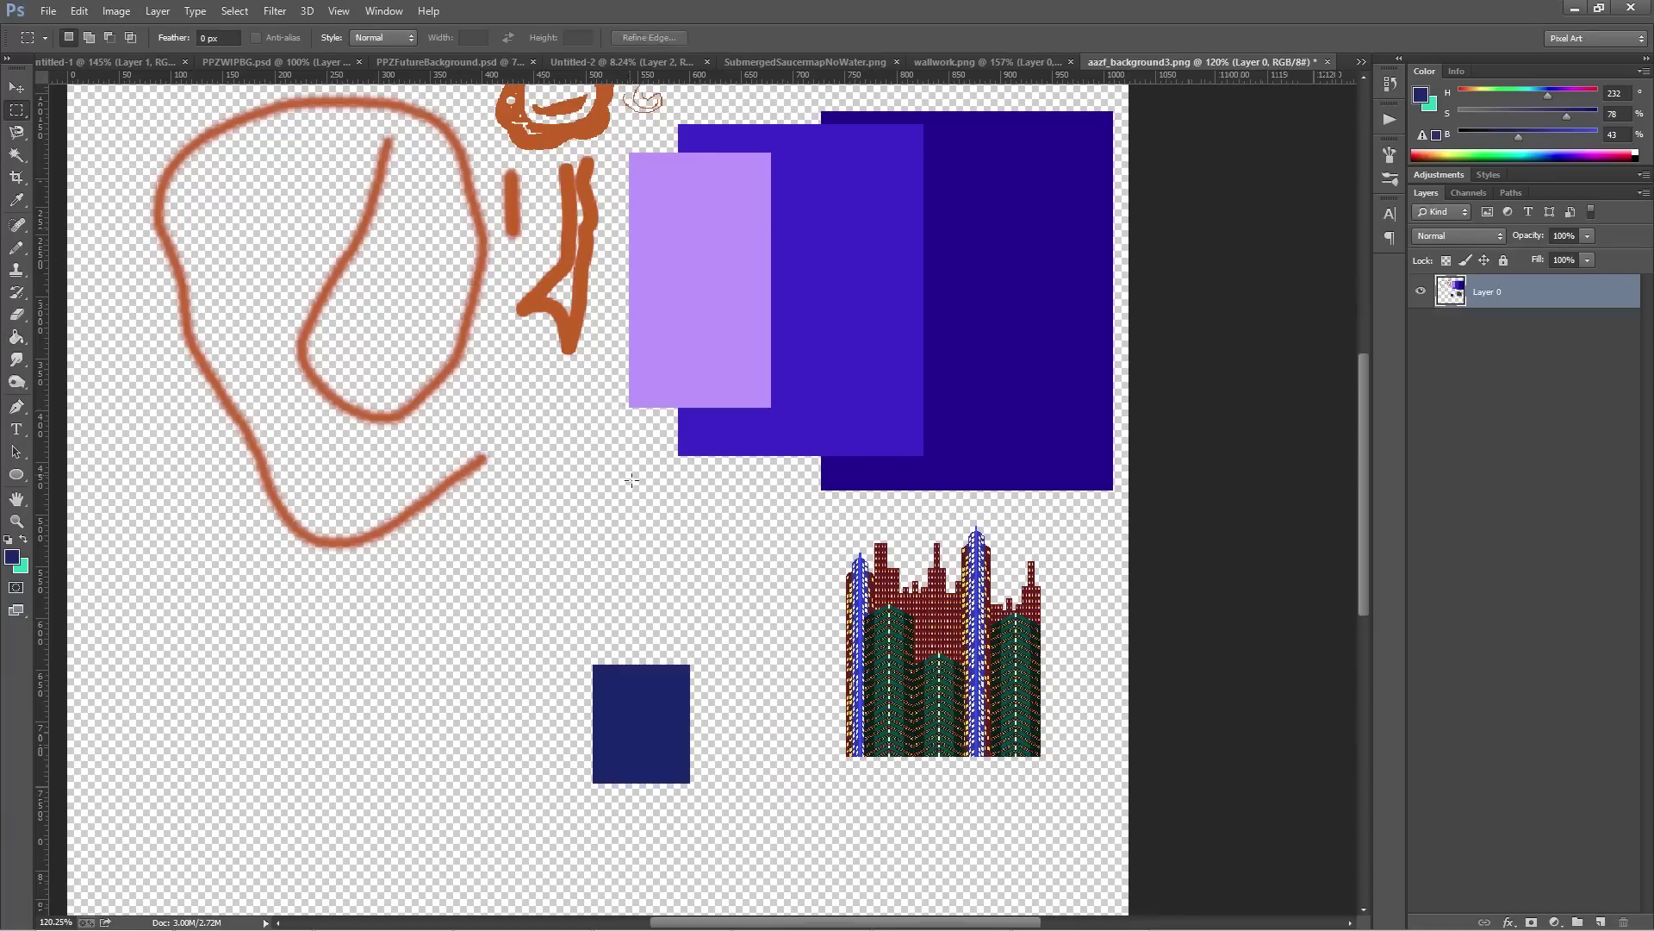
# Select a tall rectangle over the orange figure, left of the lavender block
pyautogui.scroll(-3, 631, 480)
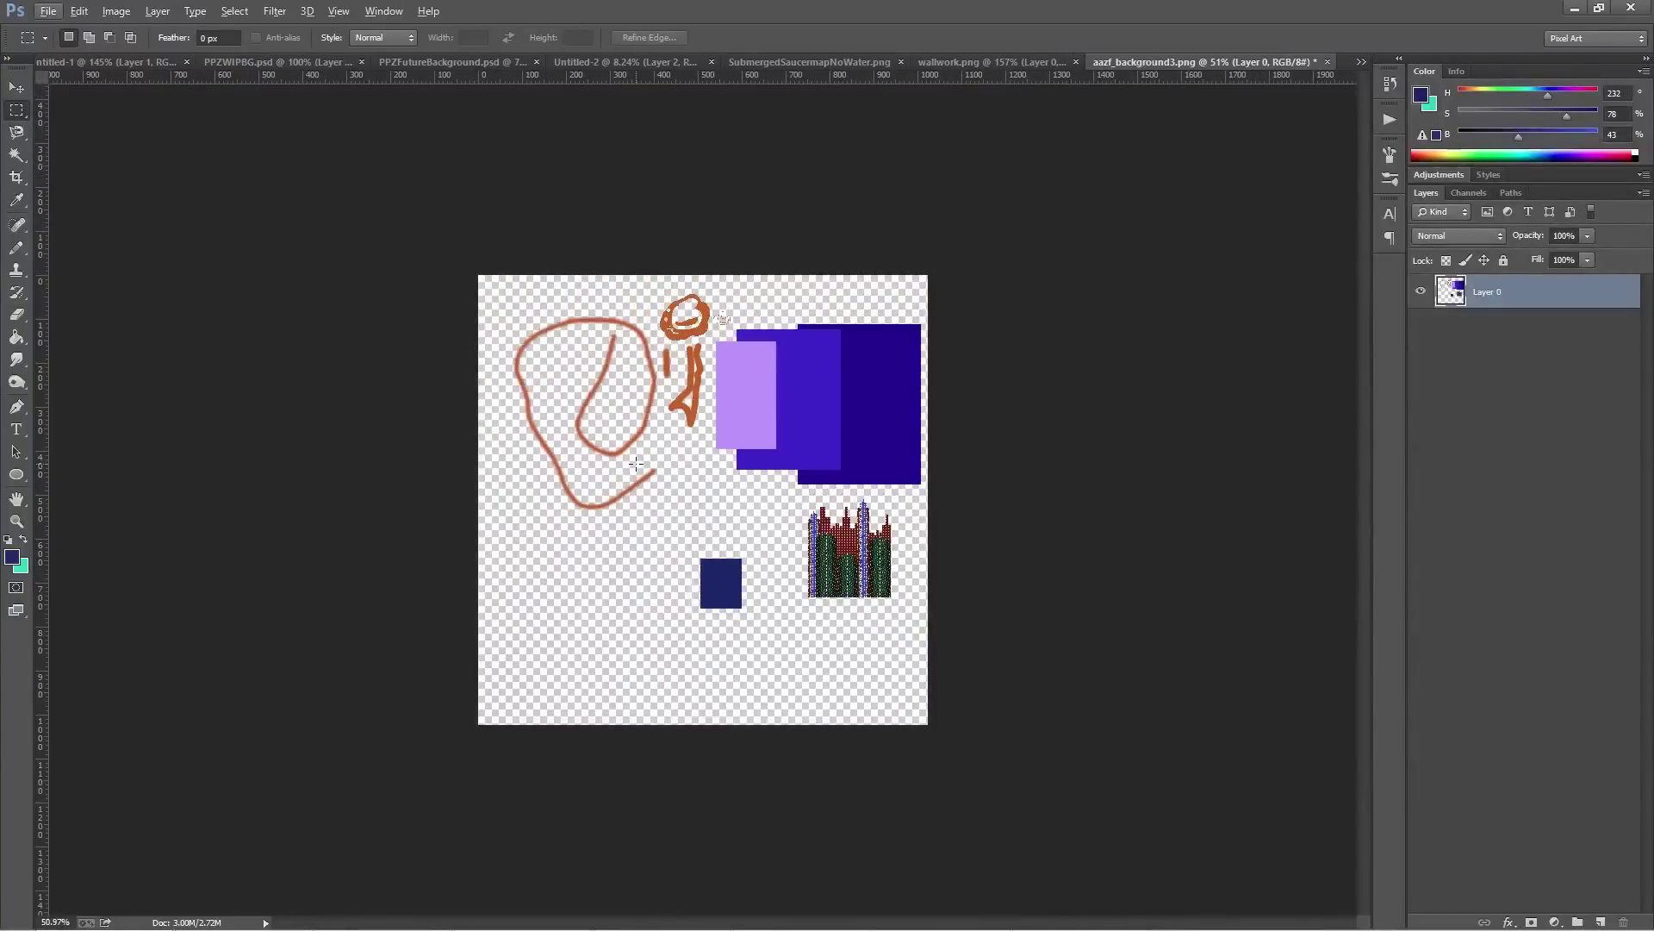
pyautogui.scroll(5, 731, 488)
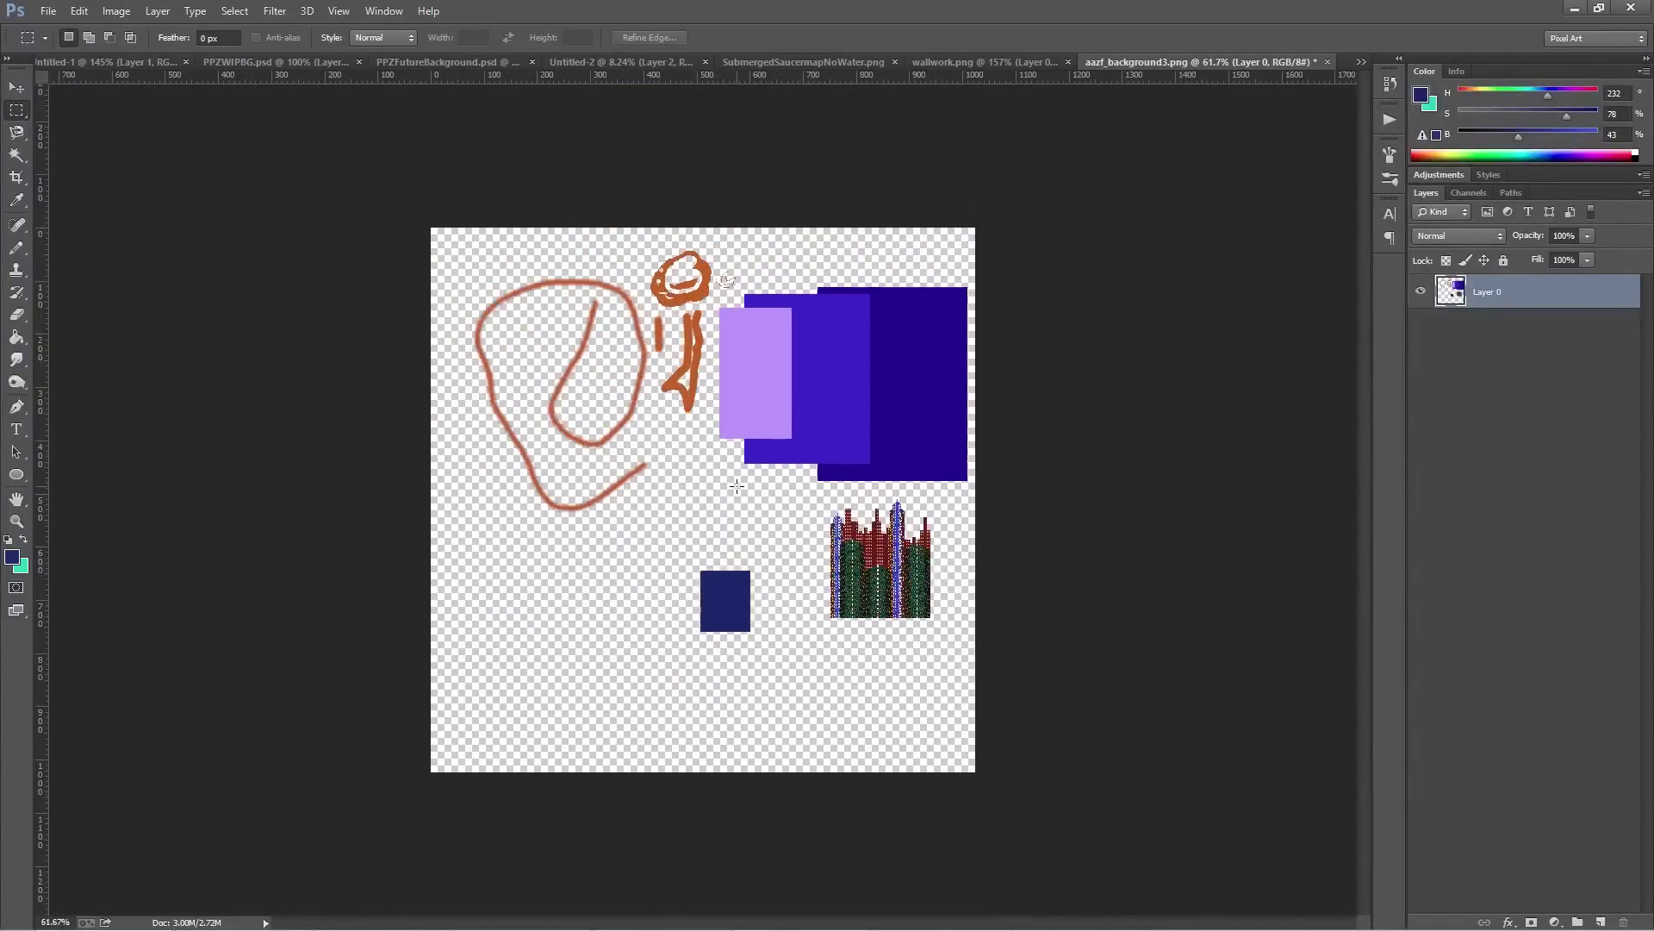
pyautogui.scroll(-1, 714, 505)
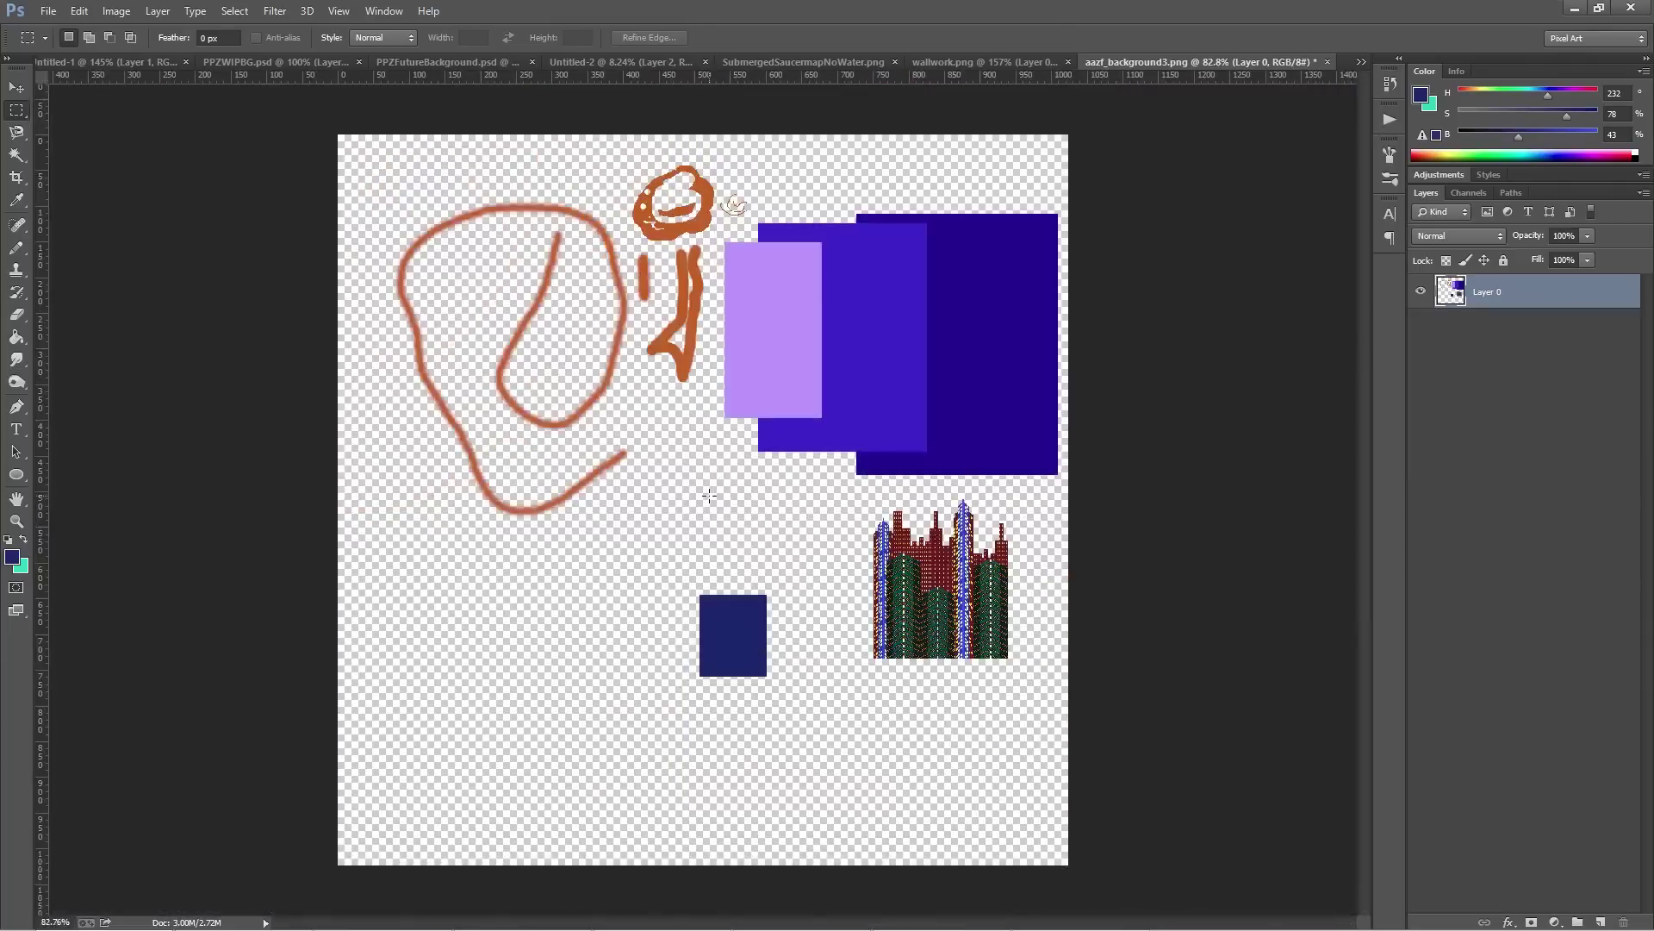
pyautogui.scroll(6, 709, 496)
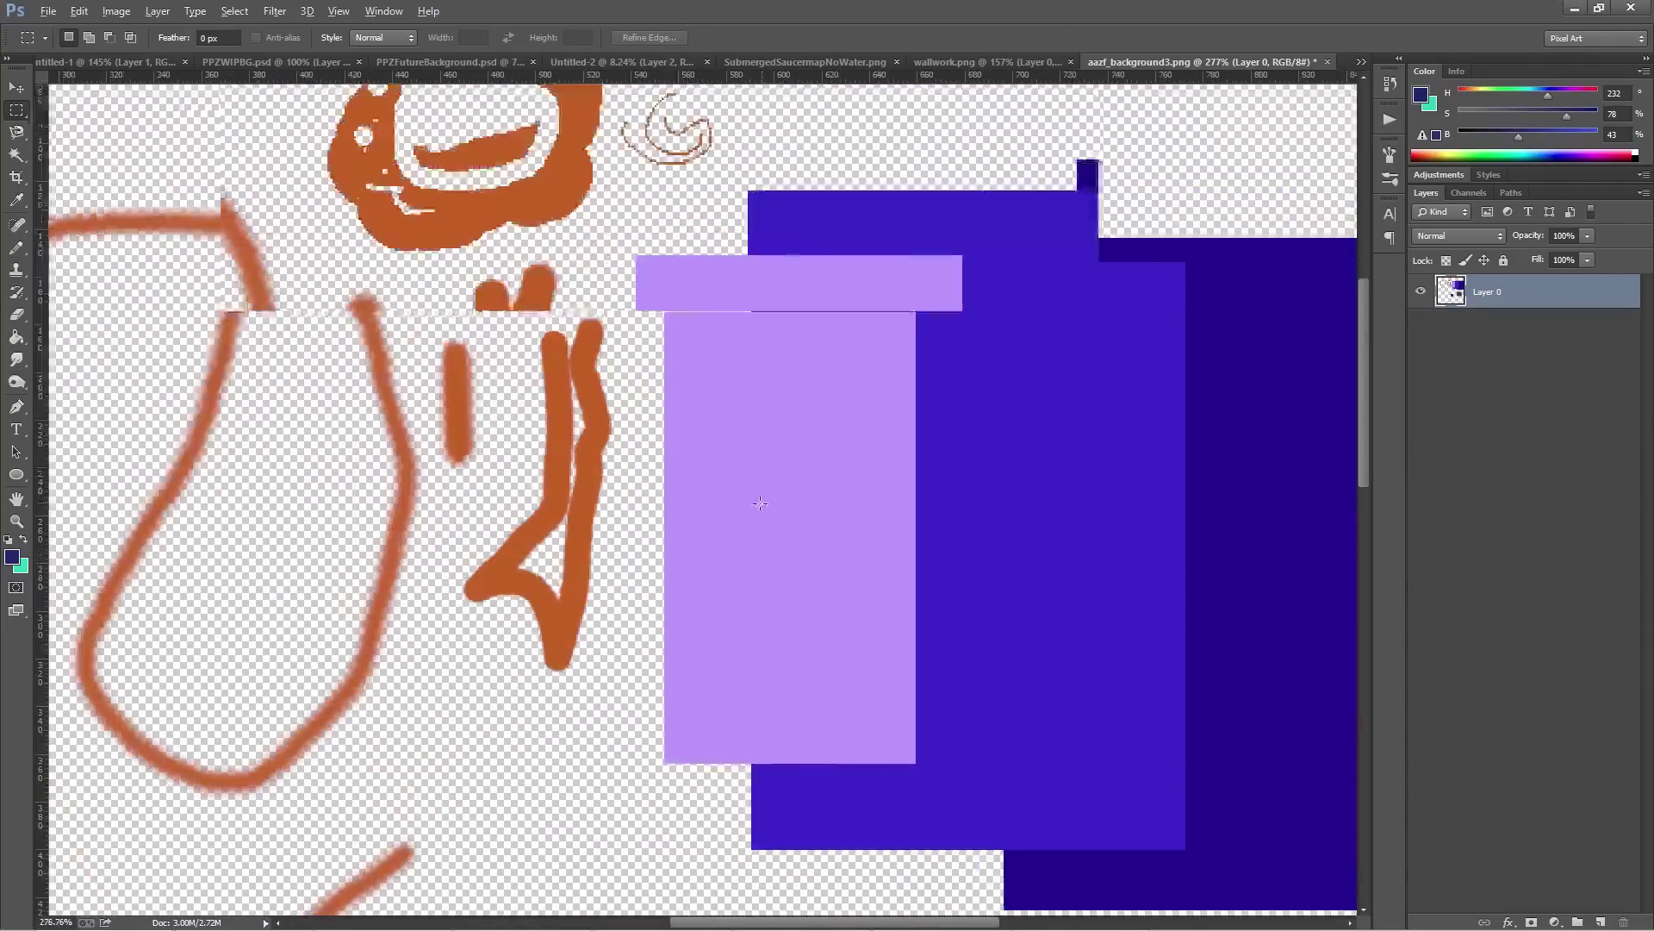
pyautogui.moveTo(411, 173); pyautogui.dragTo(711, 836)
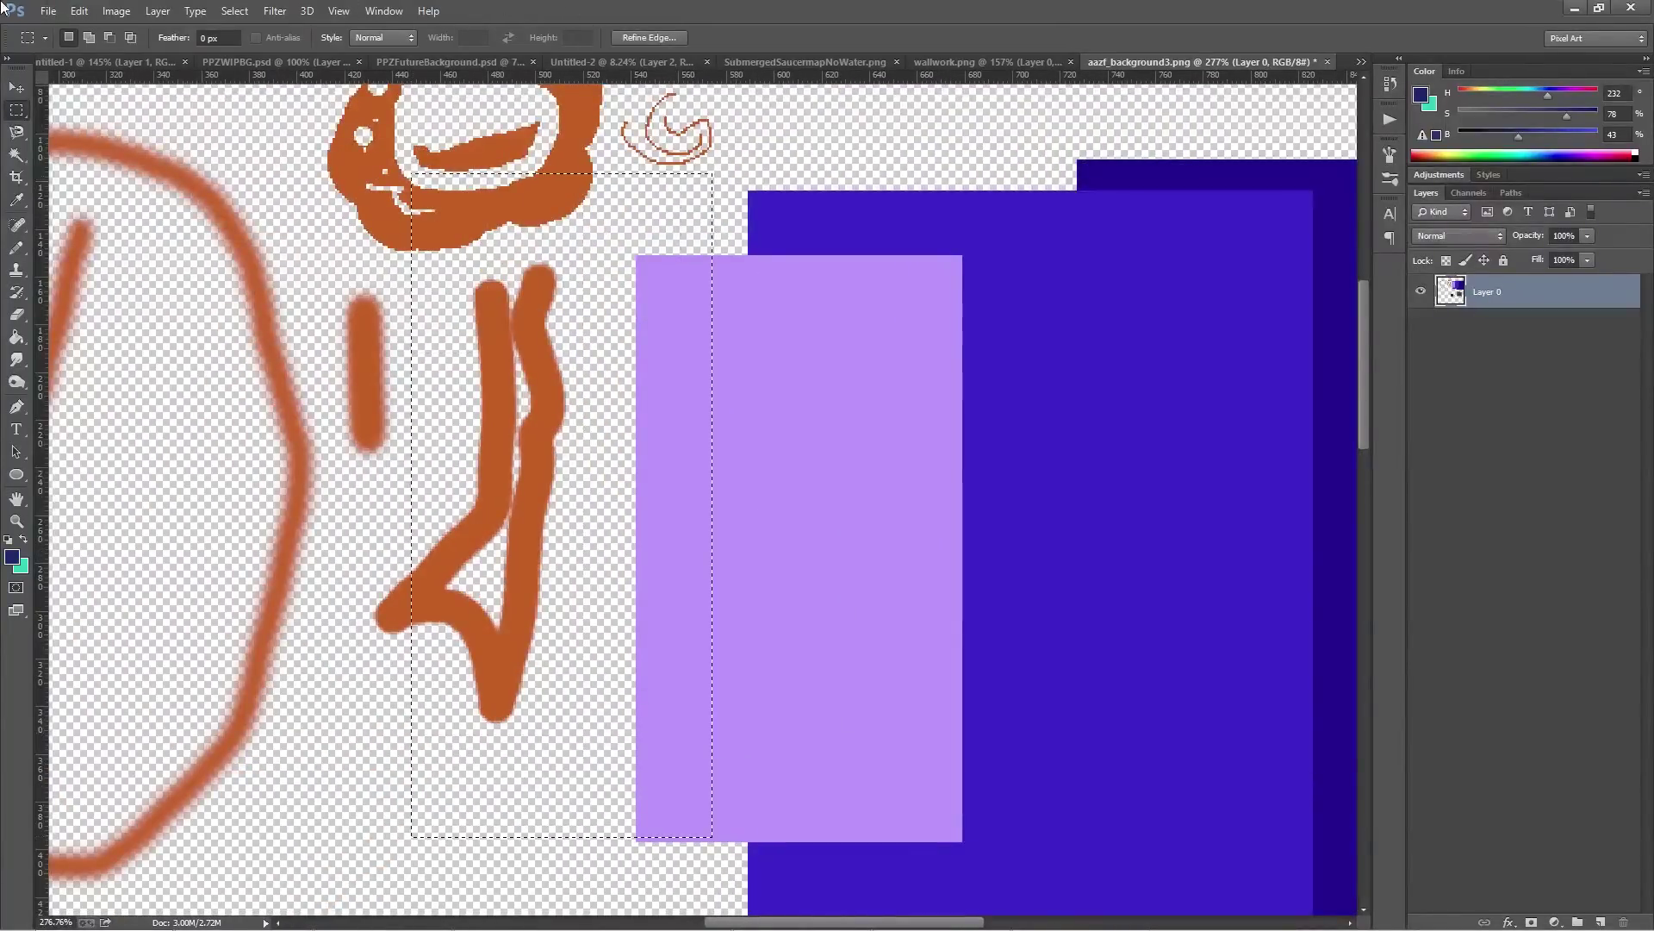
# Scribble hard navy Pencil strokes to cover the selected strip over the orange zigzag
pyautogui.click(24, 252)
pyautogui.moveTo(607, 405); pyautogui.dragTo(712, 384)
pyautogui.moveTo(671, 501); pyautogui.dragTo(839, 465)
pyautogui.moveTo(824, 705)
pyautogui.mouseDown()
pyautogui.moveTo(524, 800)
pyautogui.moveTo(707, 797)
pyautogui.mouseUp()
pyautogui.moveTo(413, 504); pyautogui.dragTo(776, 431)
pyautogui.moveTo(413, 573); pyautogui.dragTo(952, 341)
pyautogui.moveTo(414, 405); pyautogui.dragTo(655, 362)
pyautogui.moveTo(413, 337); pyautogui.dragTo(945, 177)
pyautogui.moveTo(655, 258); pyautogui.dragTo(1149, 166)
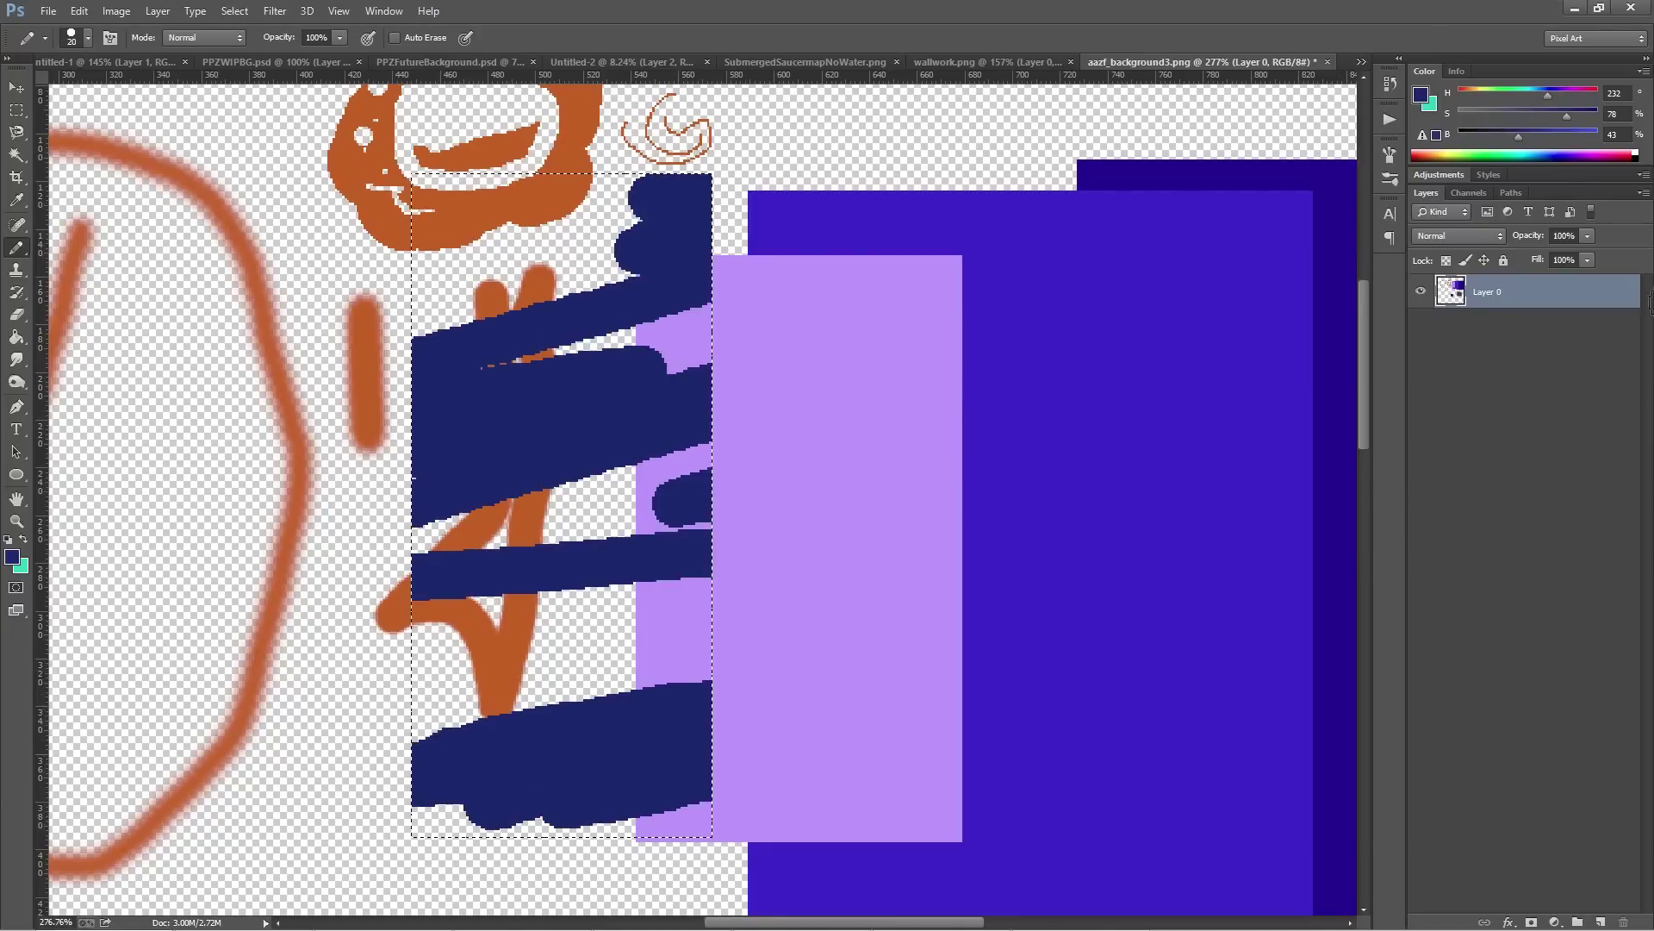
pyautogui.moveTo(414, 315); pyautogui.dragTo(741, 345)
pyautogui.moveTo(775, 818); pyautogui.dragTo(646, 818)
pyautogui.moveTo(862, 608); pyautogui.dragTo(708, 606)
pyautogui.moveTo(775, 660); pyautogui.dragTo(696, 659)
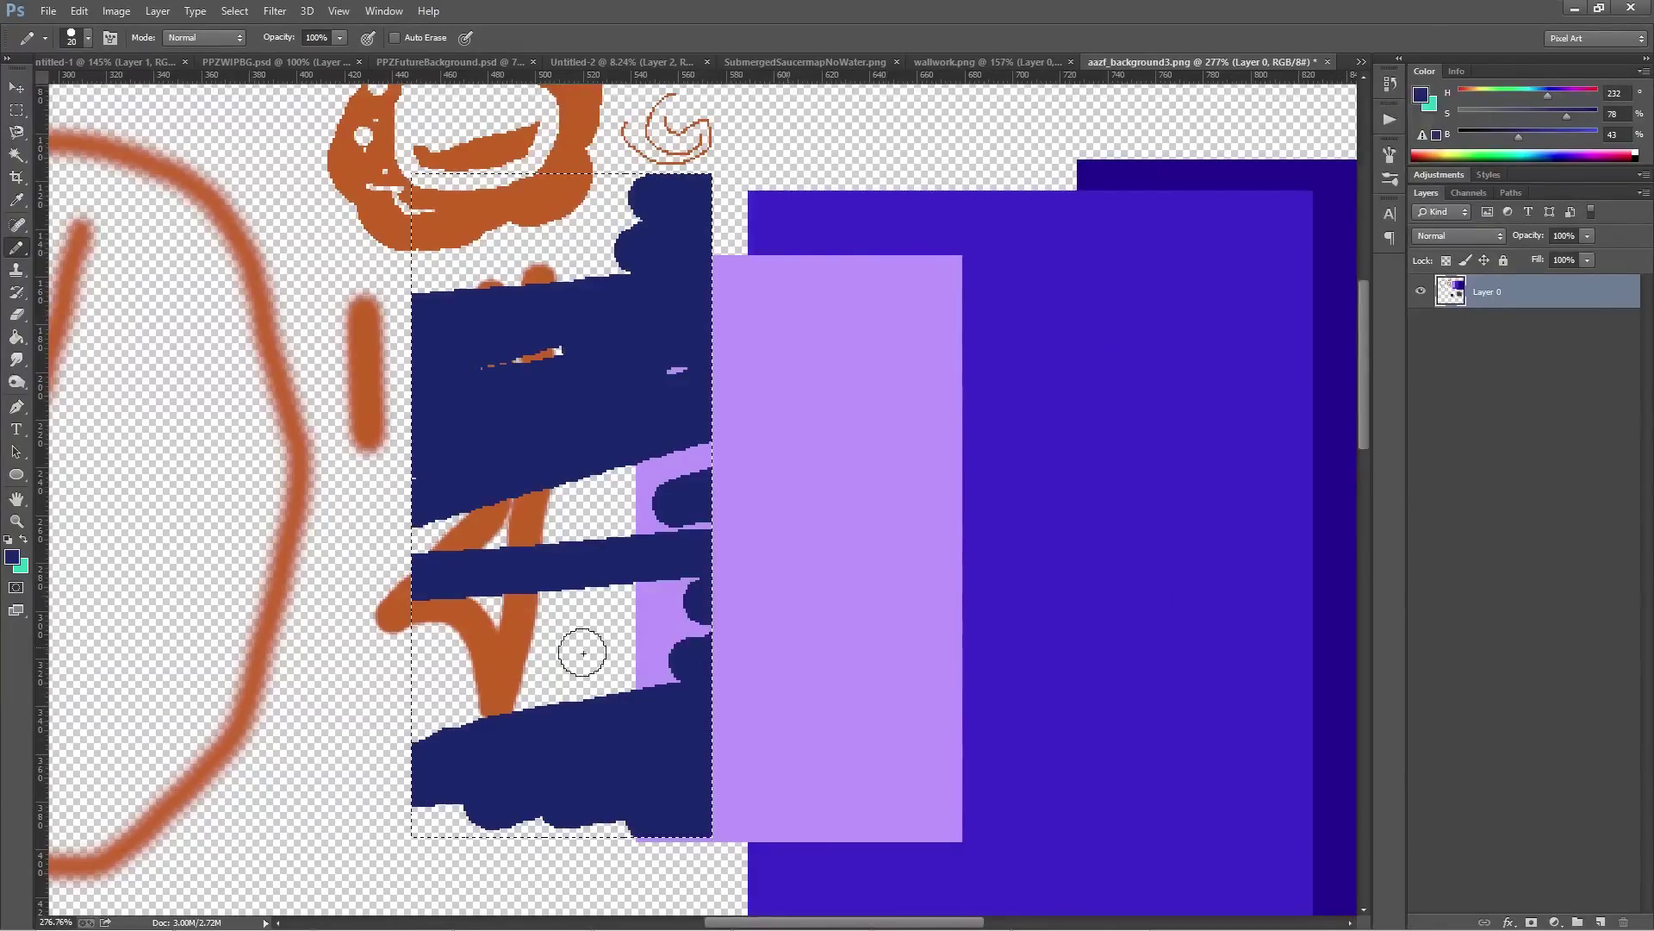
pyautogui.moveTo(582, 653); pyautogui.dragTo(690, 604)
pyautogui.scroll(-8, 689, 561)
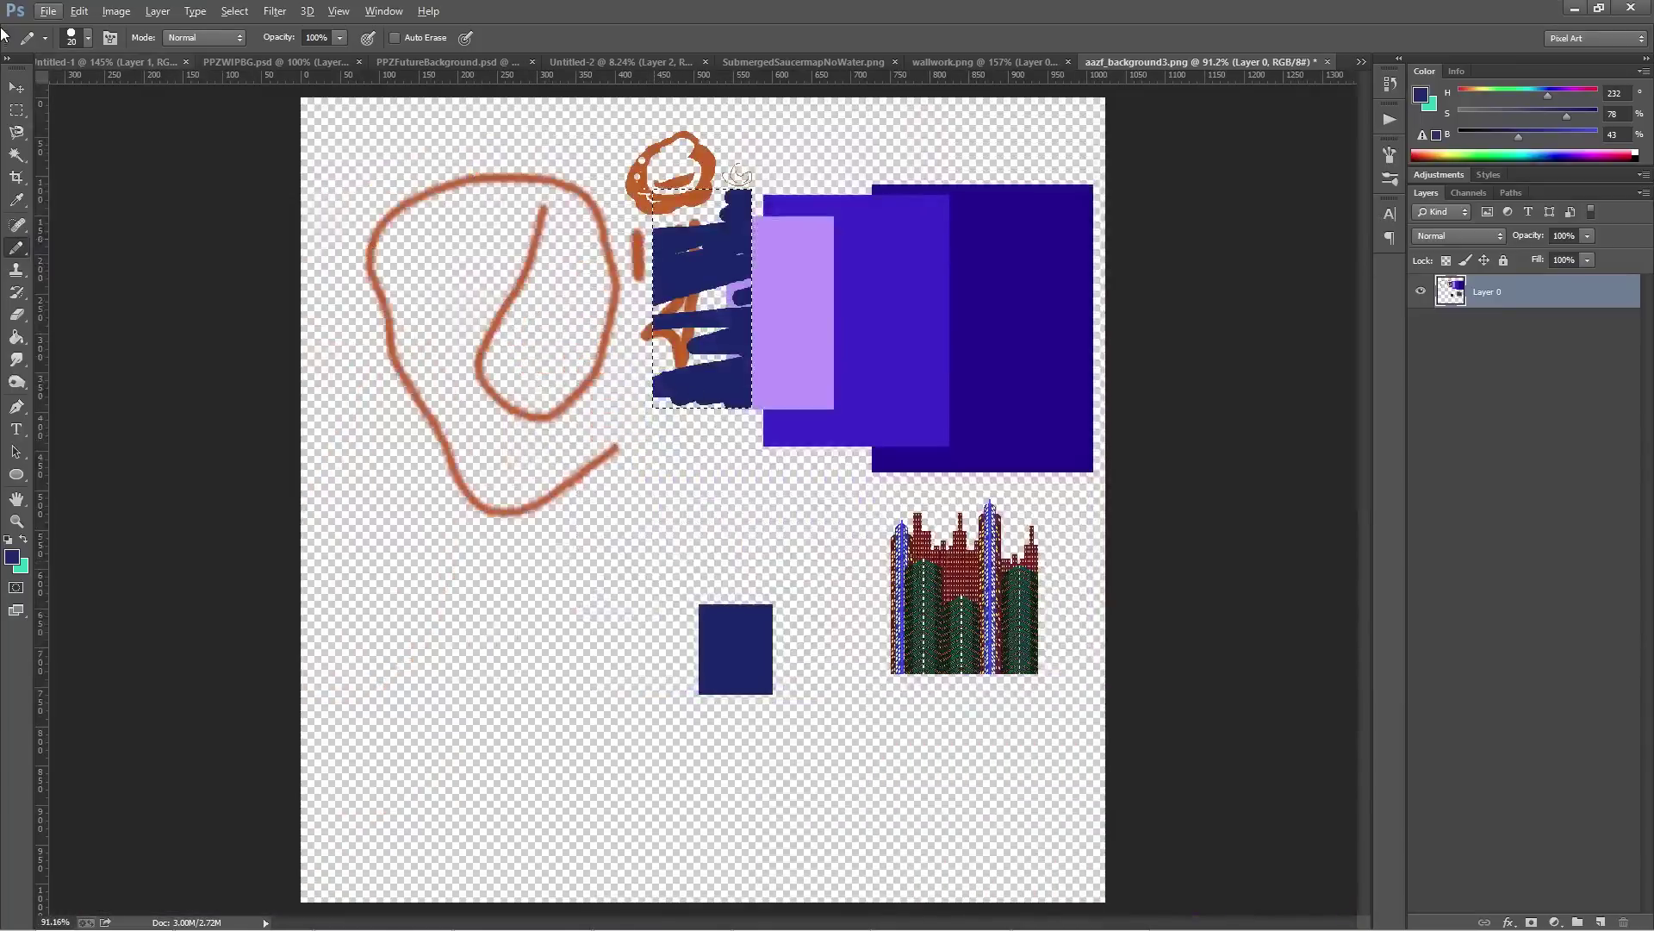
# Deselect the marquee around the navy scribbles using the Rectangular Marquee tool
pyautogui.click(16, 109)
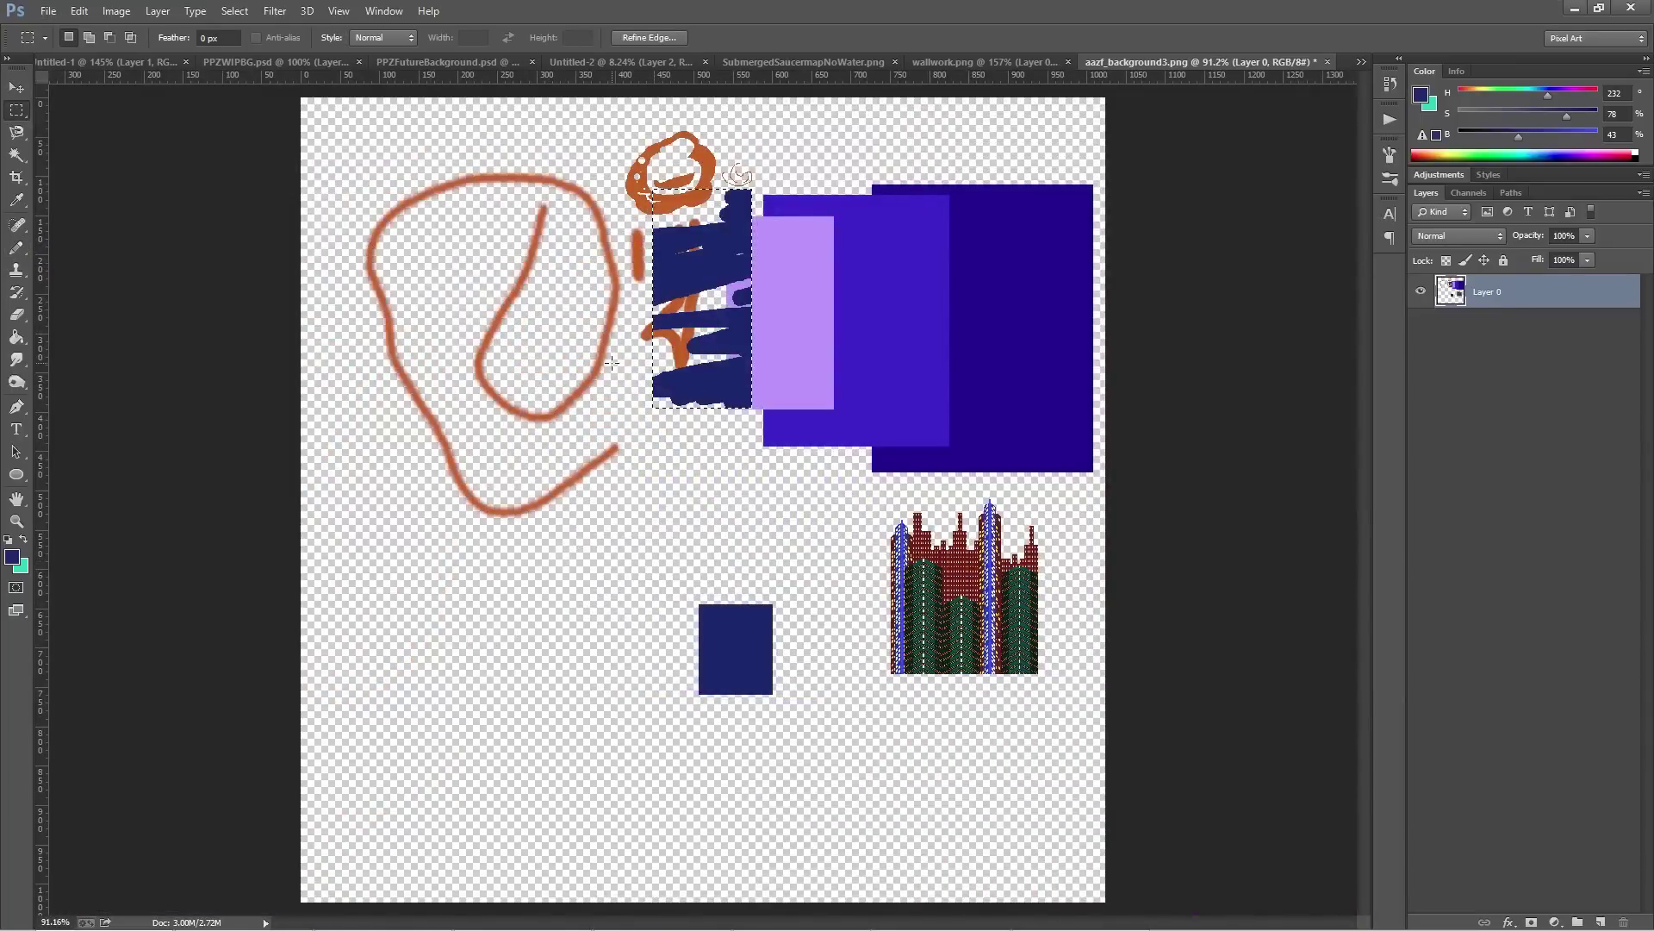
pyautogui.click(540, 301)
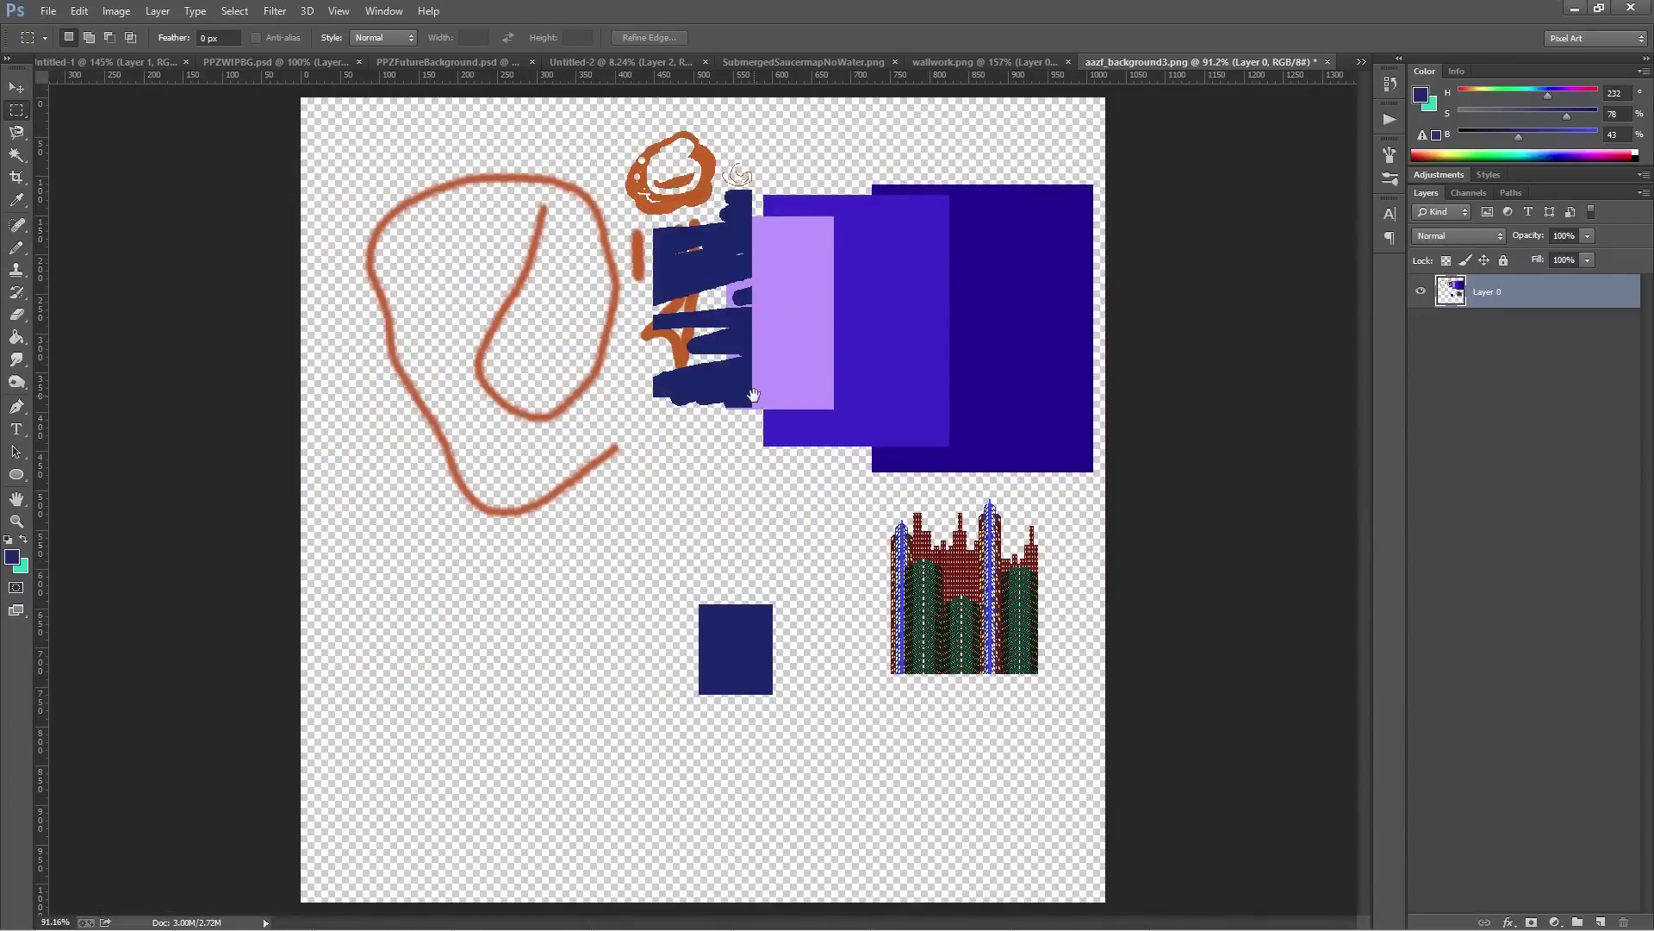